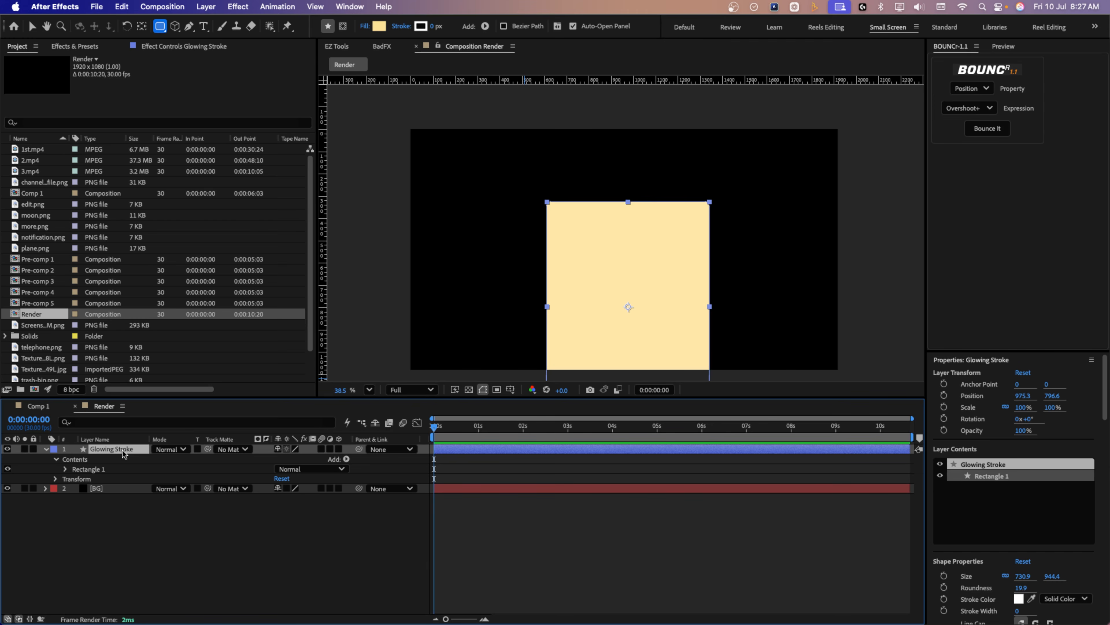
Find the Roundness property of the Glowing Stroke layer's rectangle and set it to 40.
left_click(99, 422)
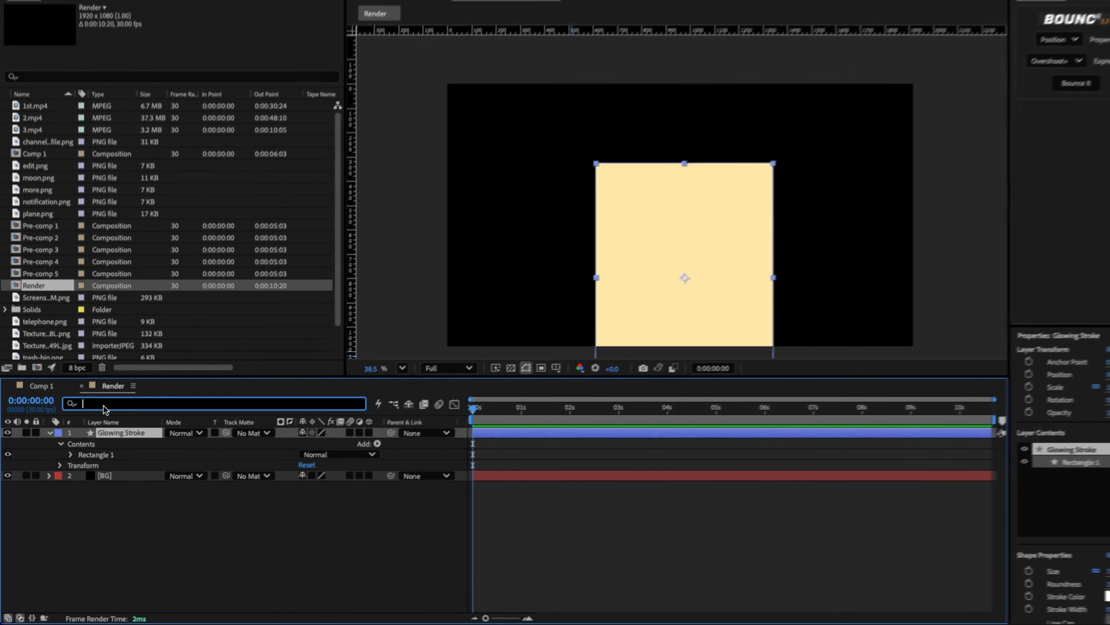
type("rou")
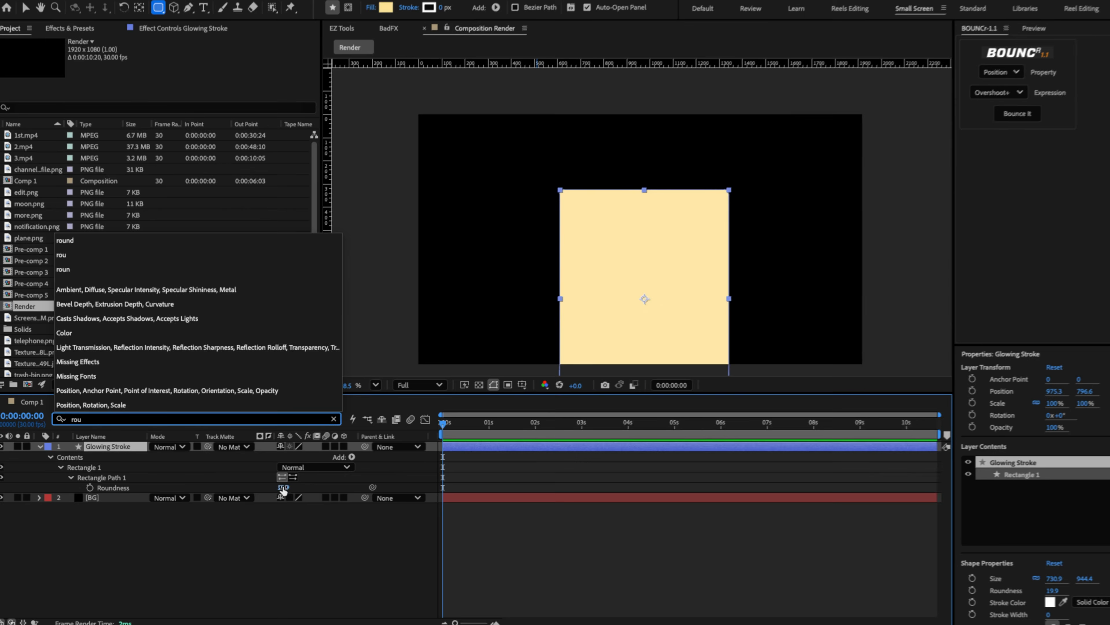
left_click(323, 466)
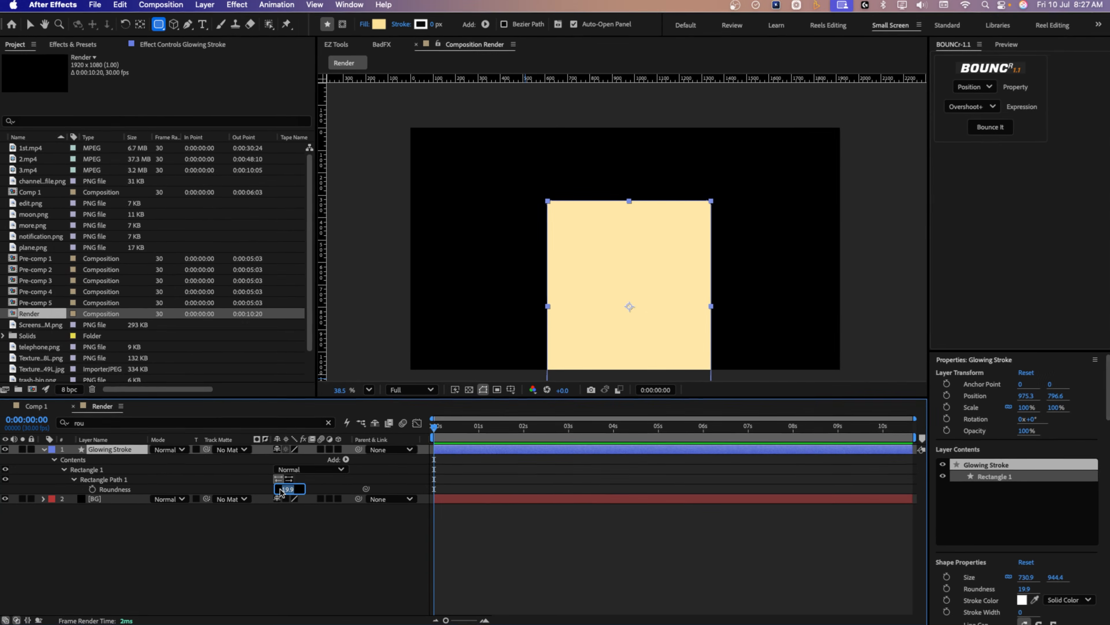
type("40")
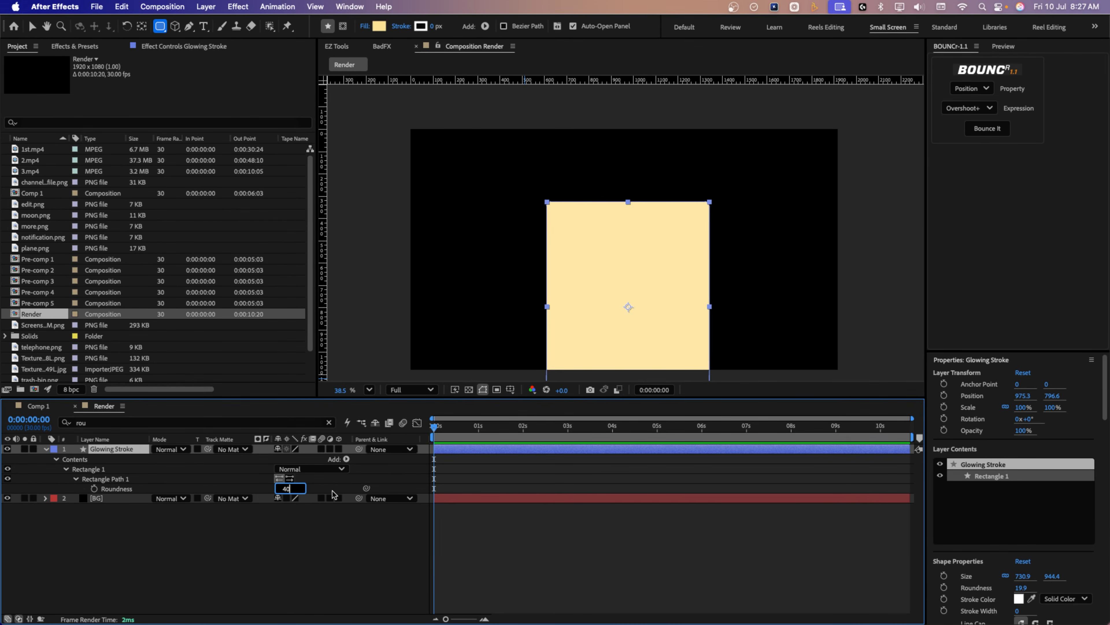
left_click(301, 574)
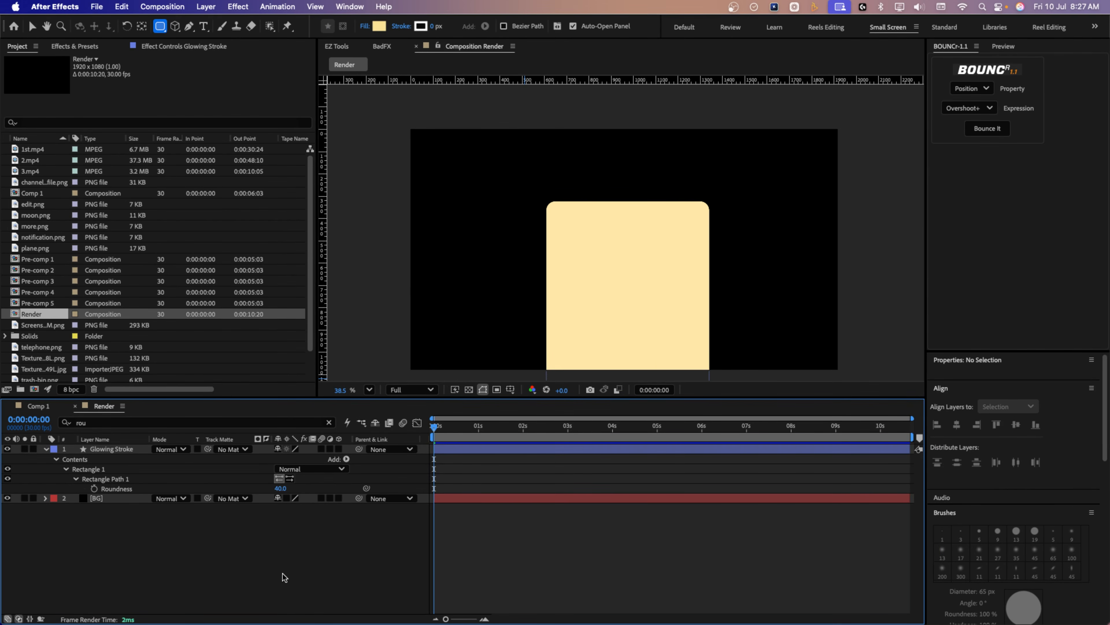
Remove the fill from the Glowing Stroke rectangle by setting its fill type to None.
left_click(131, 449)
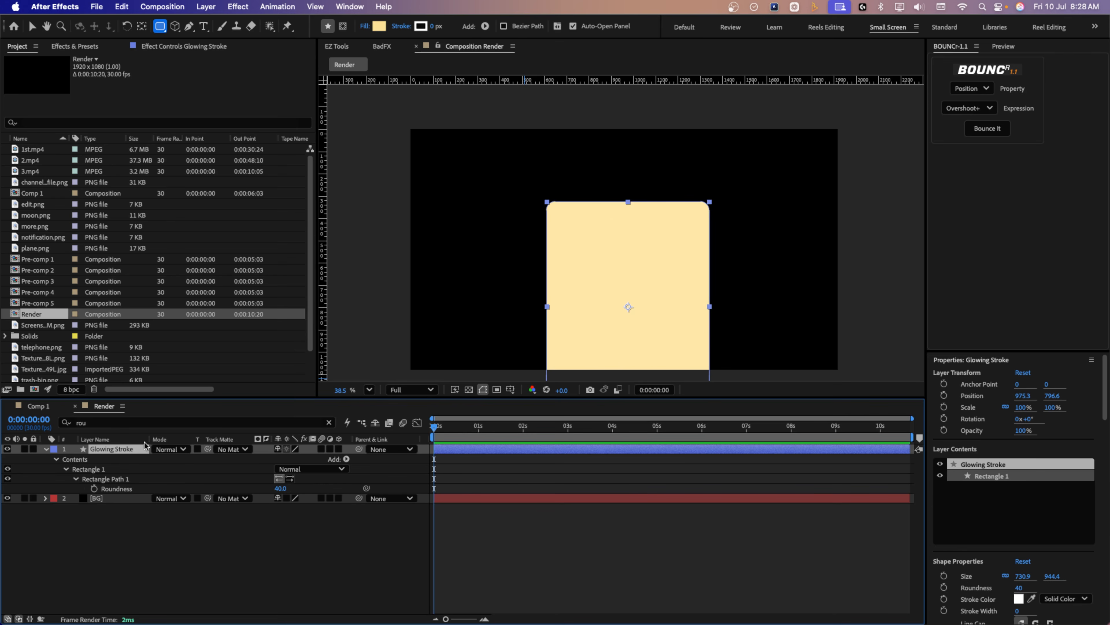
left_click(364, 26)
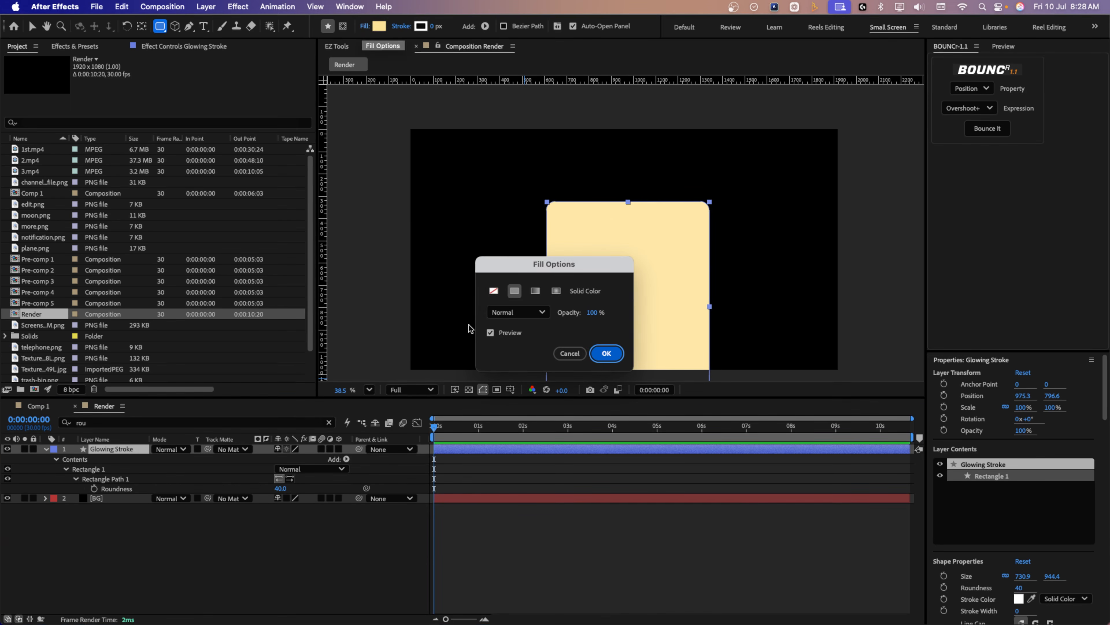
left_click(494, 290)
left_click(606, 353)
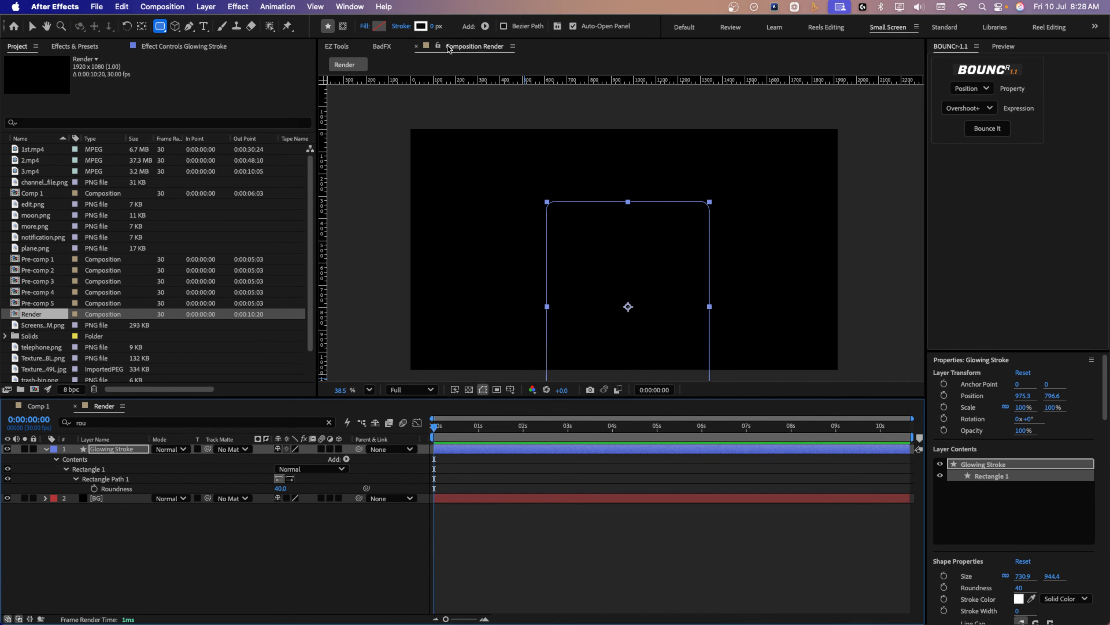
Give the Glowing Stroke rectangle a D6354D stroke with a width of 6 px.
left_click(423, 29)
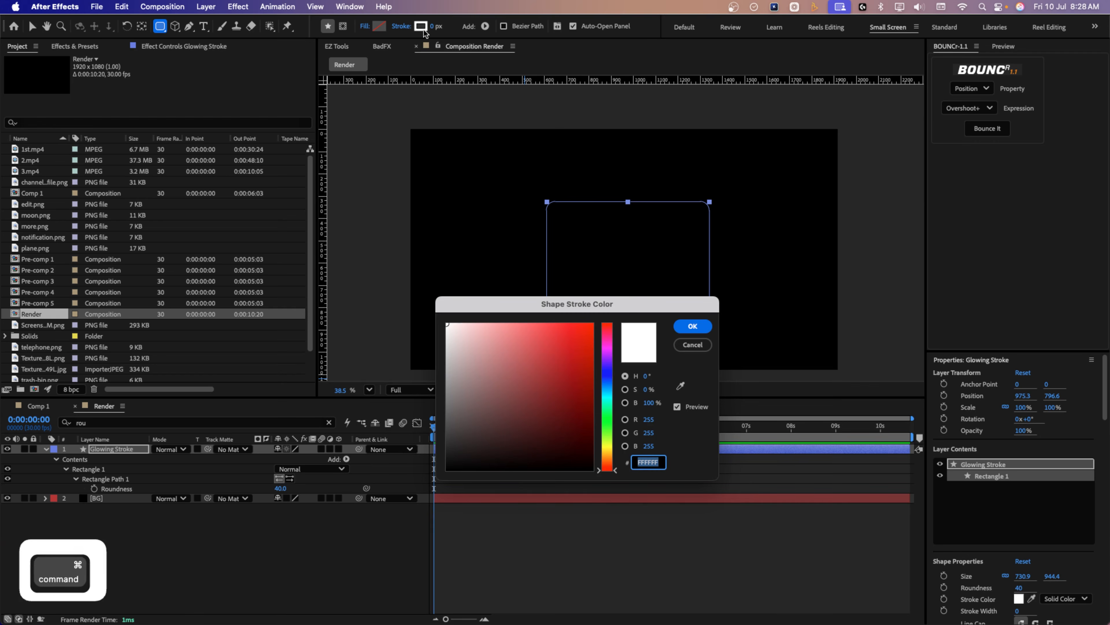
type("D6354D")
left_click(693, 326)
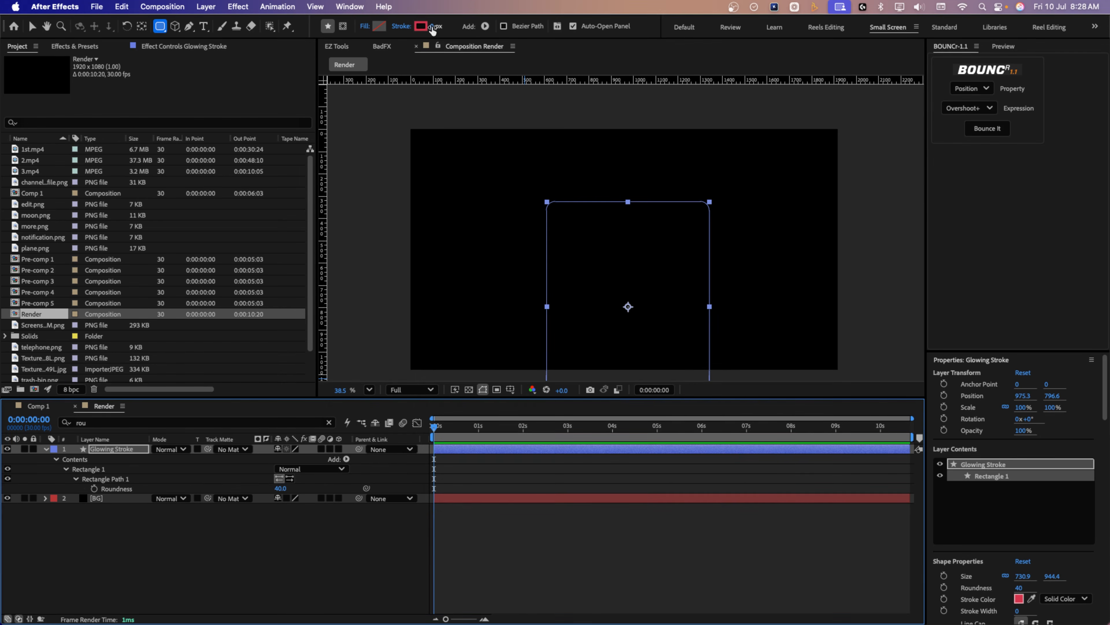
left_click(434, 27)
type("6")
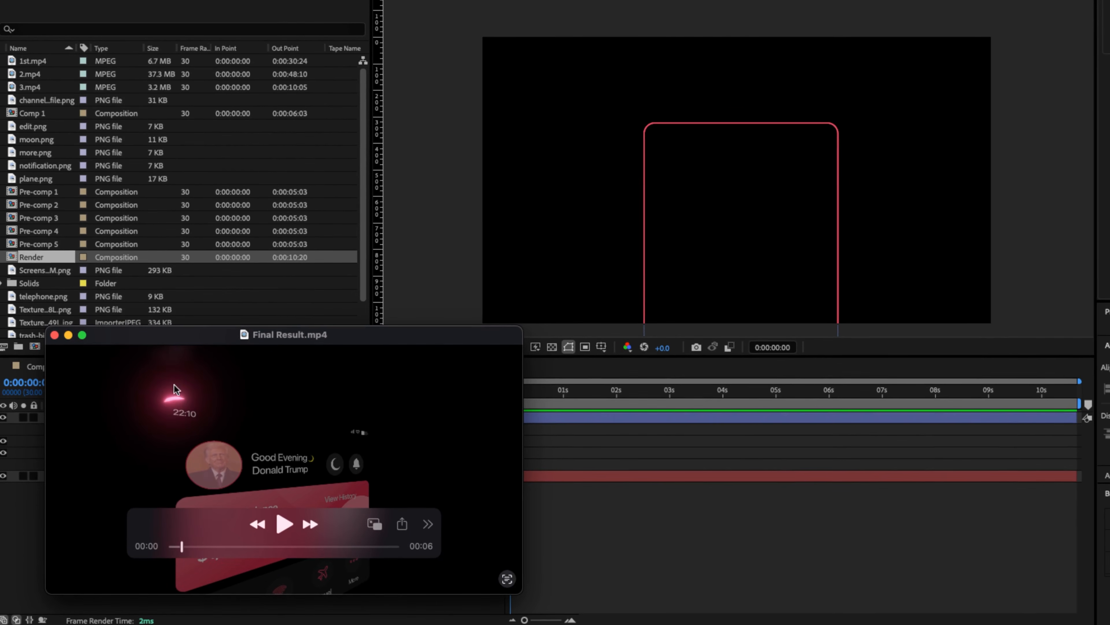
Check the opening frames of Final Result.mp4 and add Trim Paths to the Glowing Stroke layer.
mouse_move(182, 546)
left_mouse_down()
mouse_move(218, 555)
mouse_move(173, 556)
left_mouse_up()
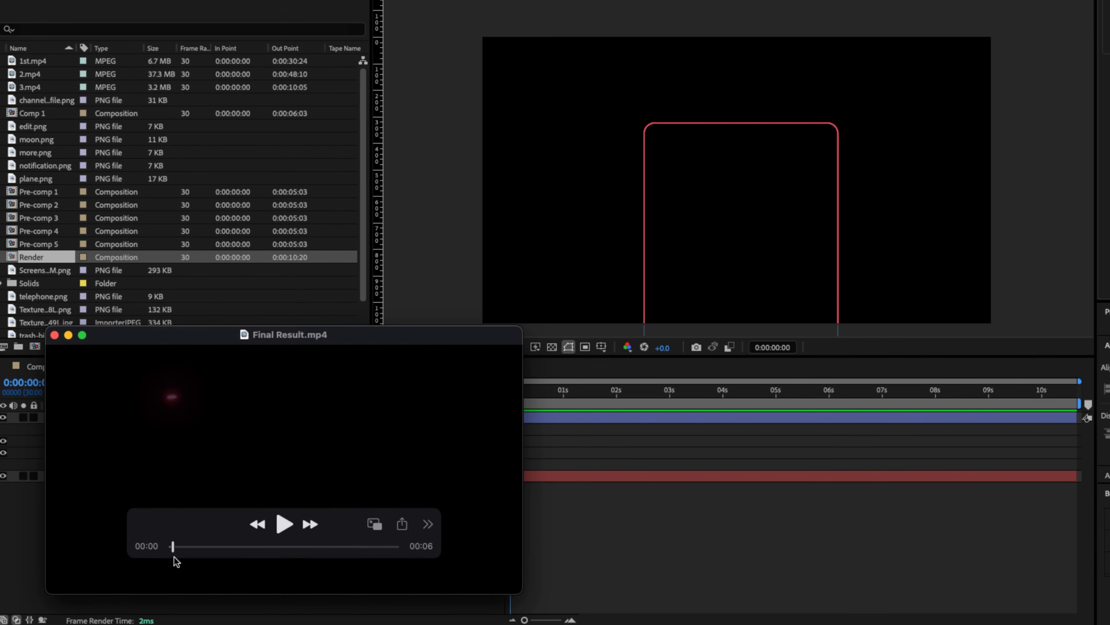
left_click(615, 558)
left_click(105, 419)
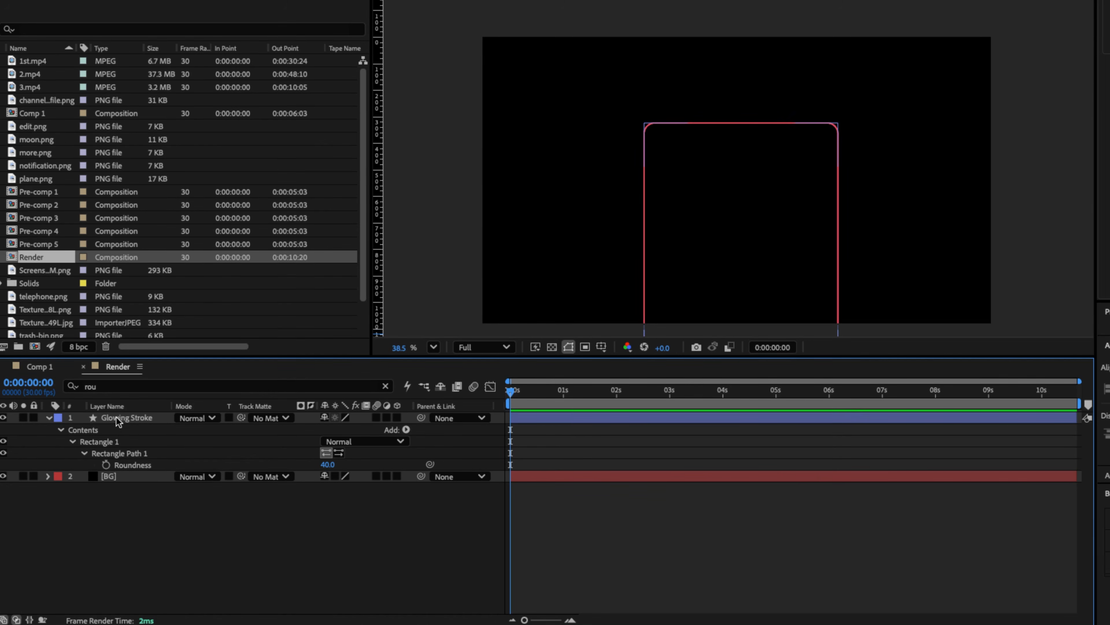
left_click(117, 419)
left_click(399, 429)
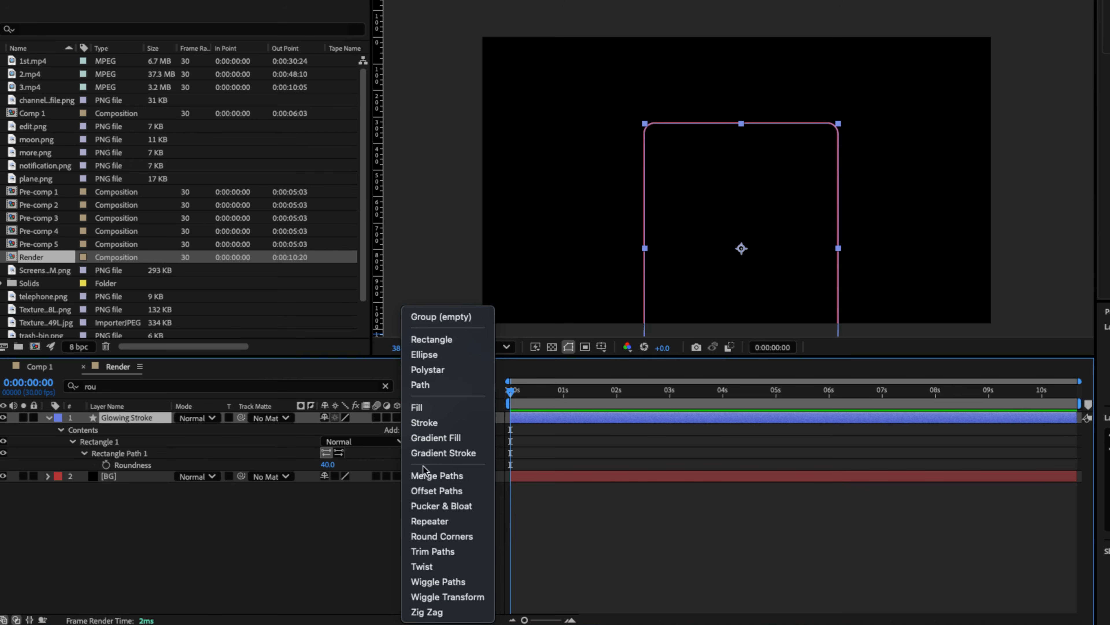
left_click(442, 552)
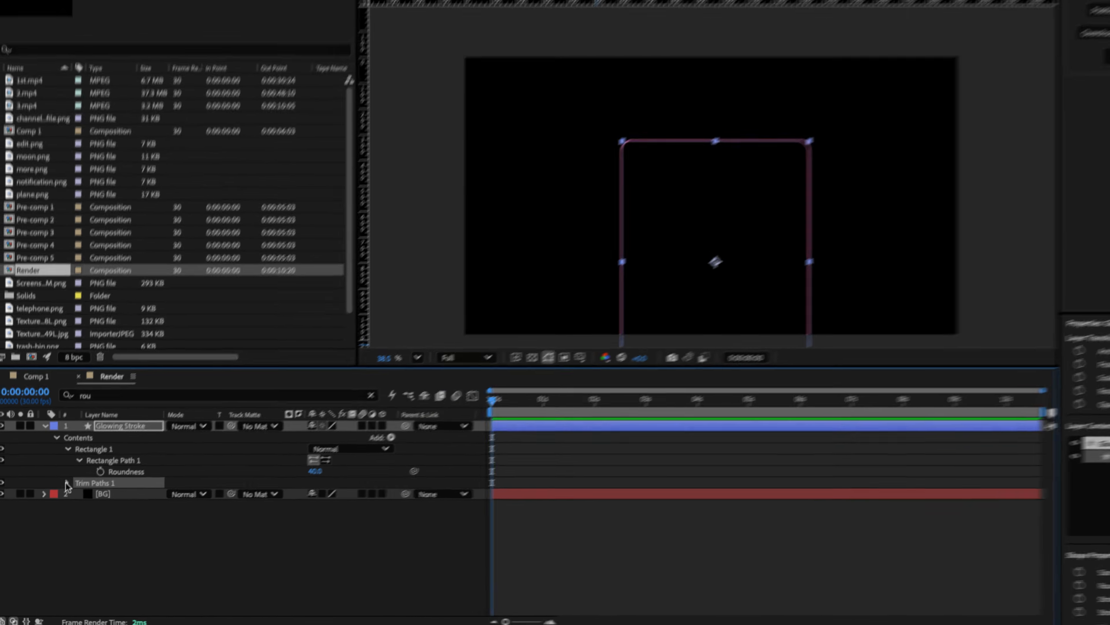
Set both the Start and End of Trim Paths 1 to 77%, near the rectangle's upper-left corner.
left_click(71, 476)
mouse_move(325, 488)
left_mouse_down()
mouse_move(335, 488)
mouse_move(306, 507)
mouse_move(326, 511)
left_mouse_up()
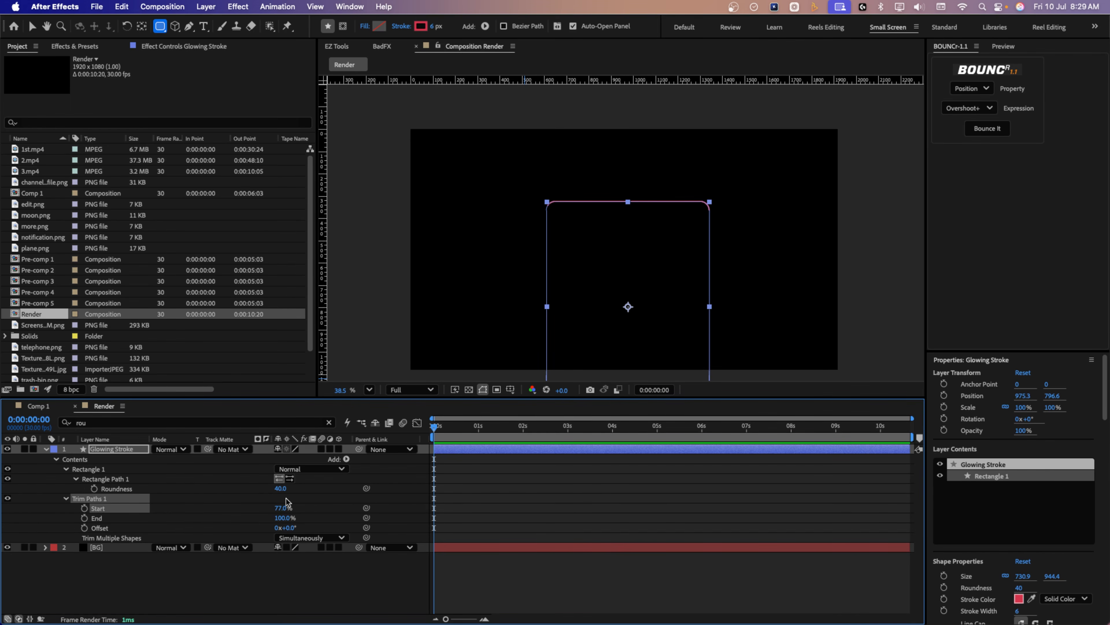
key("super+z")
left_click_drag(289, 517, 280, 517)
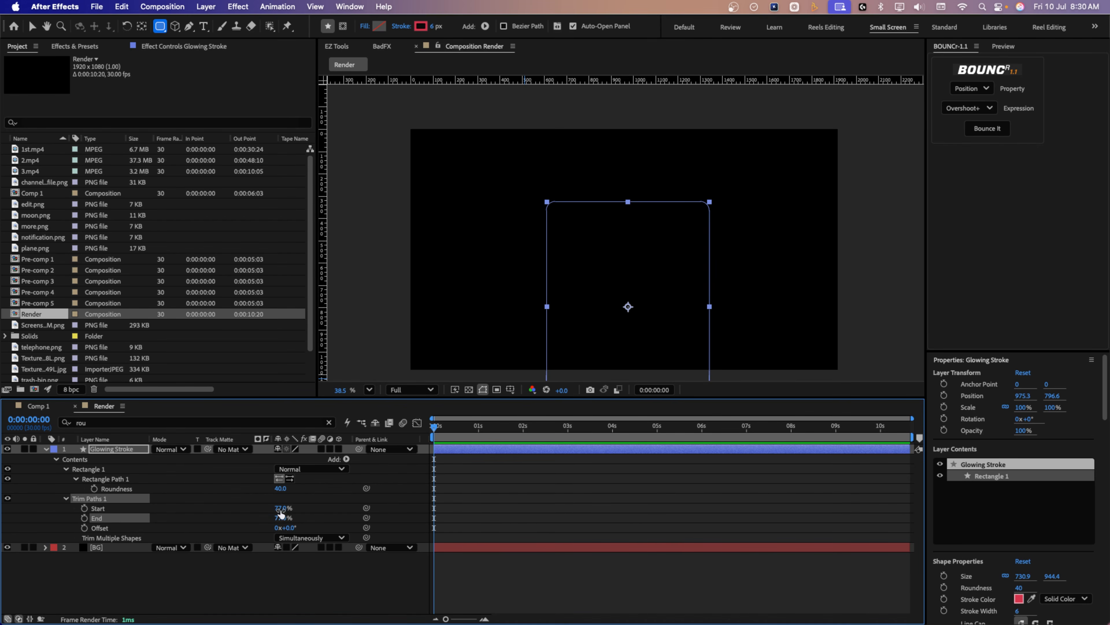
Add keyframes for the Trim Paths Start and End at 0:00:00:00.
scroll(541, 203, "up", 5)
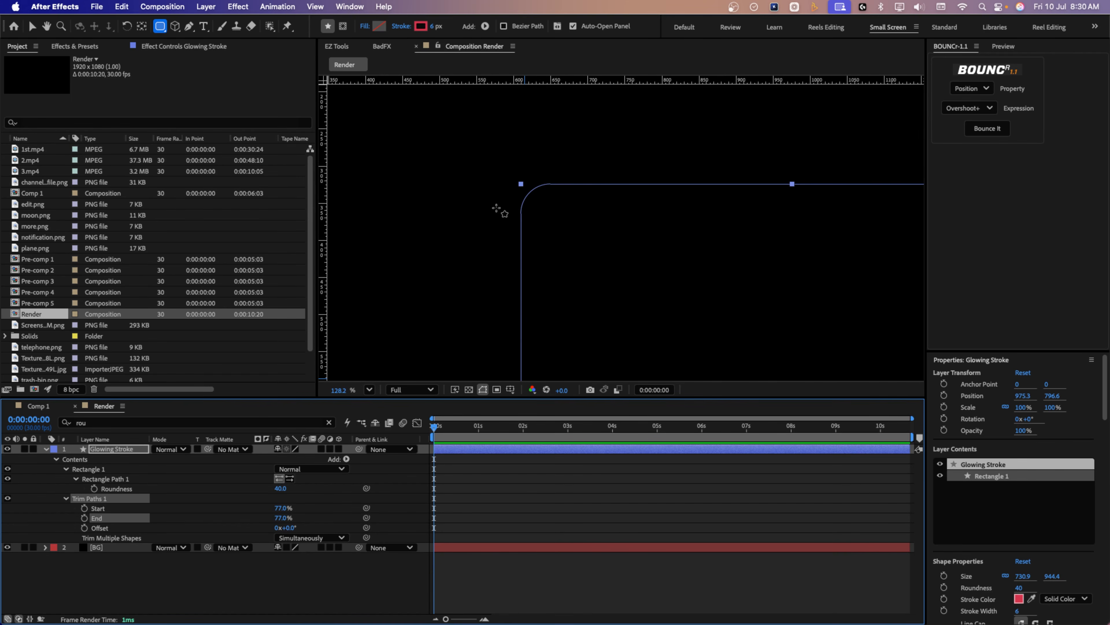
left_click(83, 508, "shift")
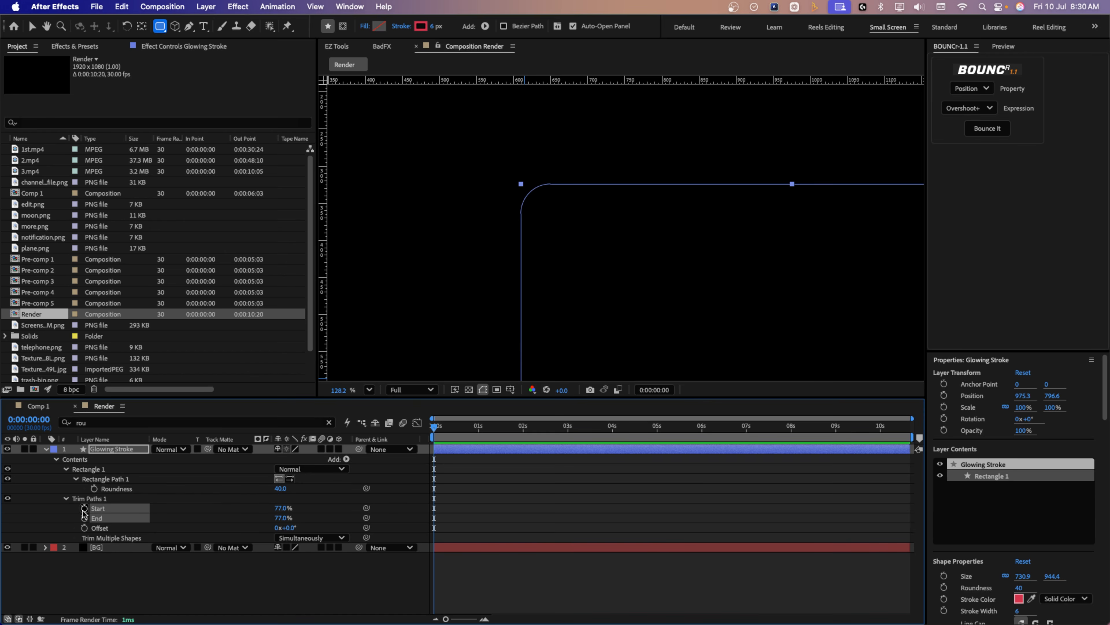
left_click(84, 508)
At 0:00:03:00, keyframe the Trim Paths Start at 97% and the End at 64%.
left_click(443, 427)
left_click_drag(445, 431, 569, 431)
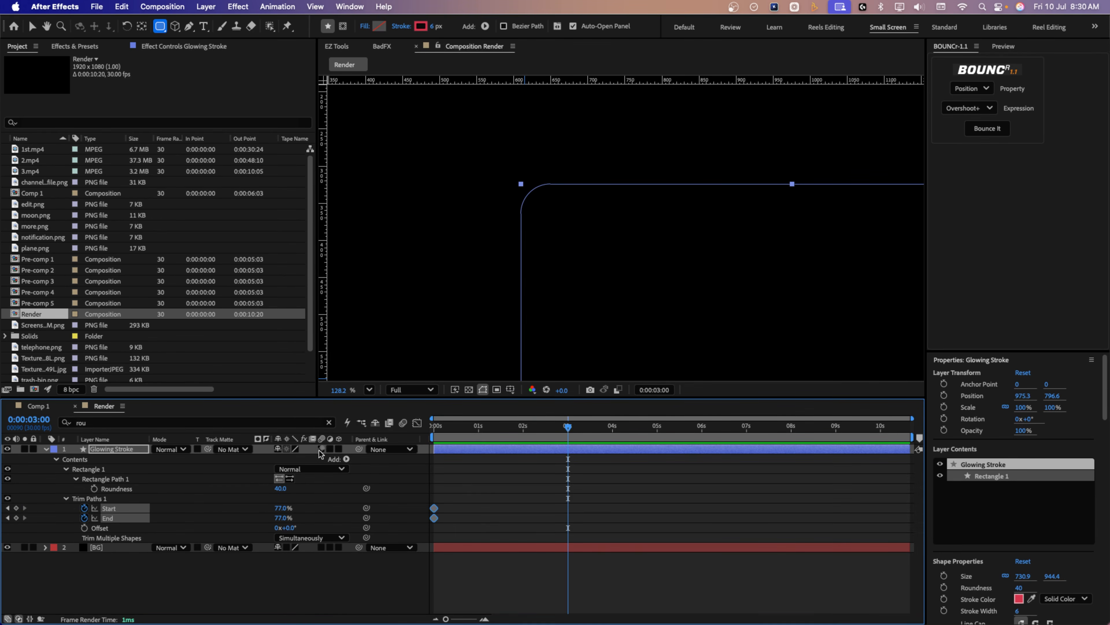
left_click(335, 495)
mouse_move(281, 509)
left_mouse_down()
mouse_move(296, 508)
mouse_move(276, 506)
mouse_move(277, 518)
left_mouse_up()
scroll(589, 285, "down", 4)
scroll(479, 282, "down", 3)
key("space")
left_click_drag(547, 296, 549, 194)
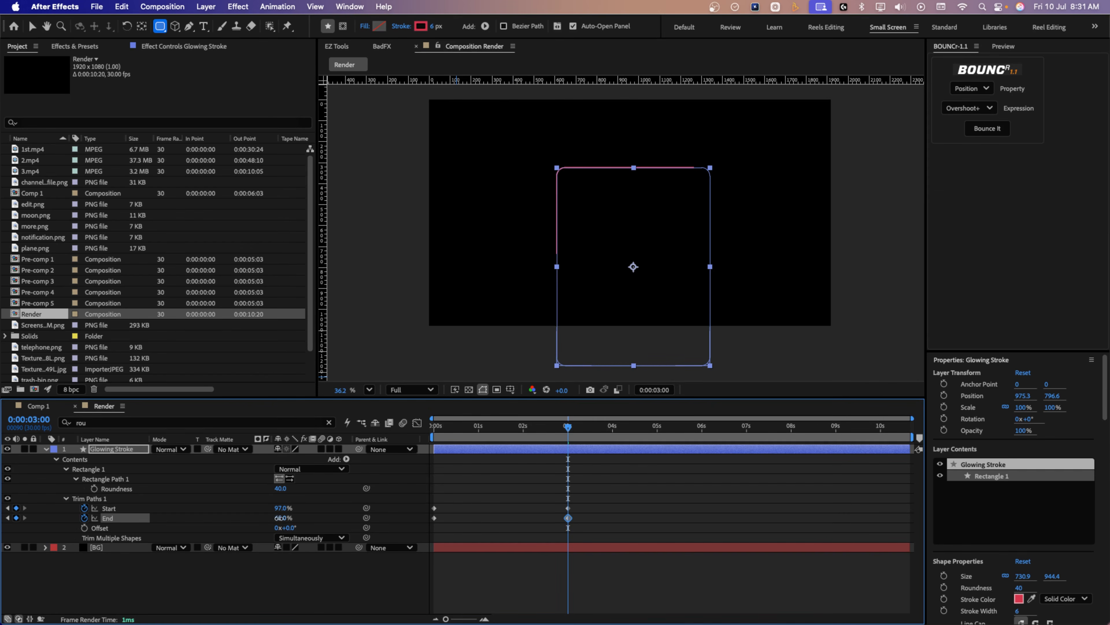
left_click(247, 611)
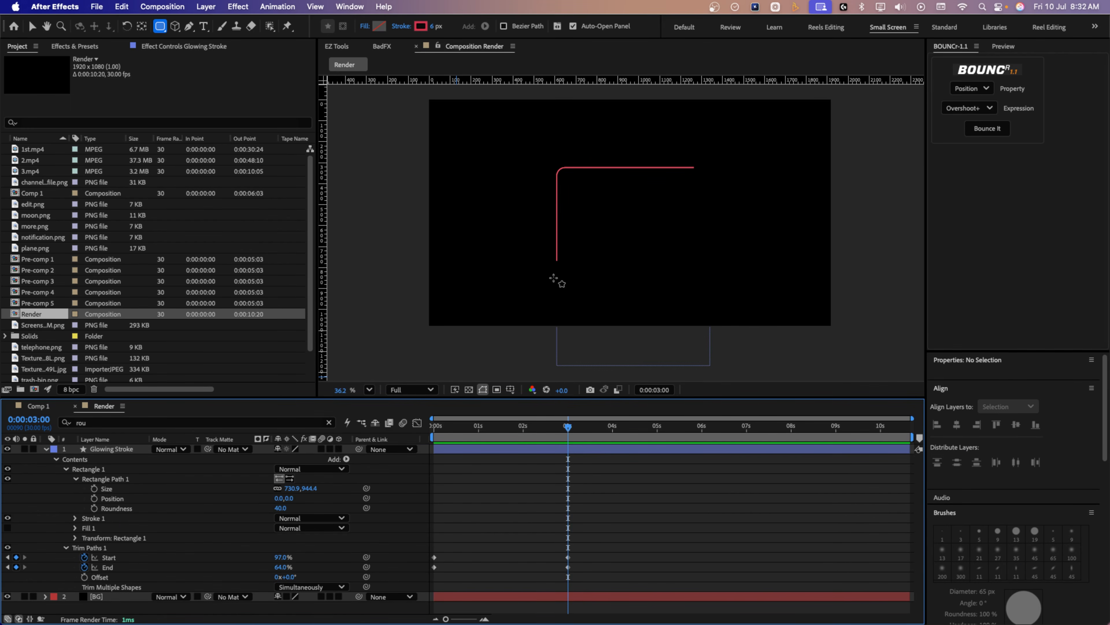
Taper Stroke 1 of the rectangle with a Start Length of 21% and an End Length of 25%.
left_click(57, 460)
left_click(56, 460)
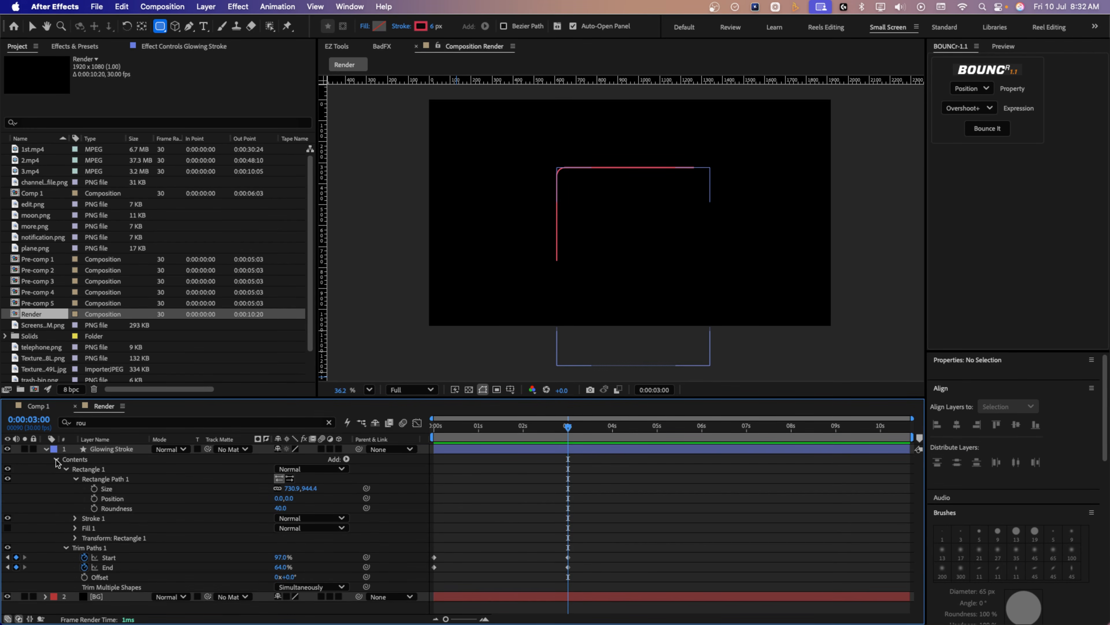
left_click(76, 519)
scroll(162, 544, "down", 2)
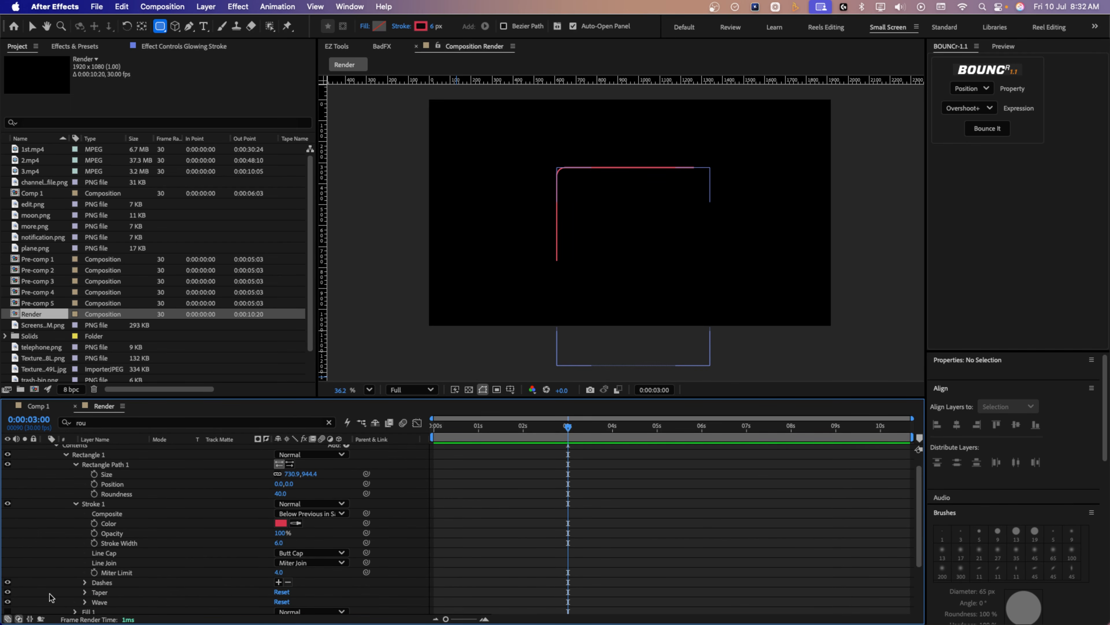
left_click(84, 592)
scroll(131, 568, "down", 5)
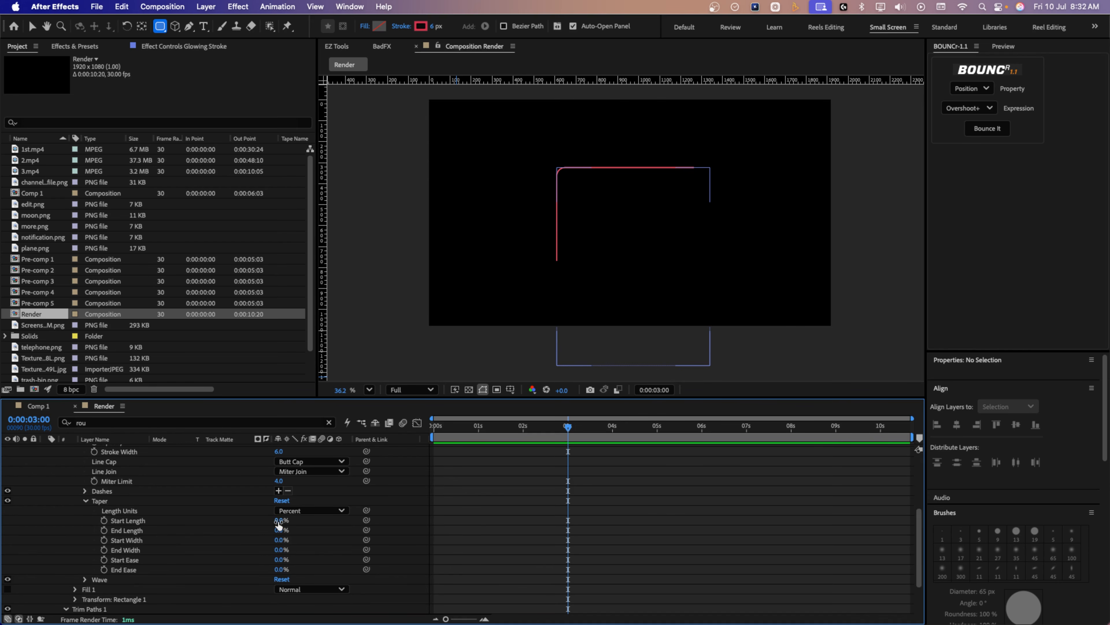
left_click_drag(279, 523, 290, 522)
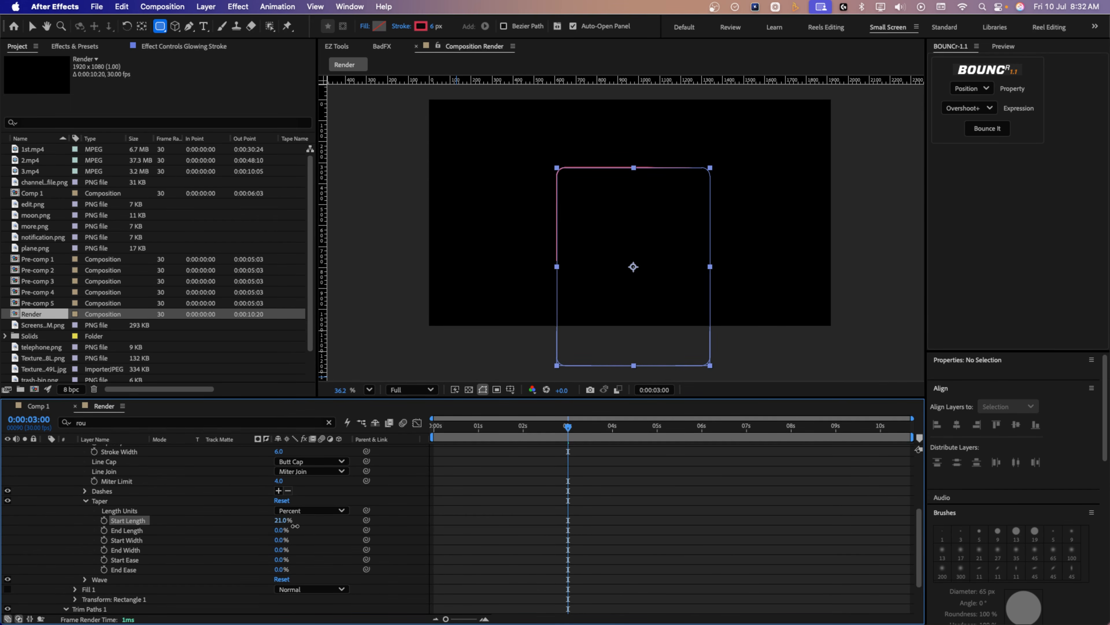
left_click_drag(277, 533, 290, 530)
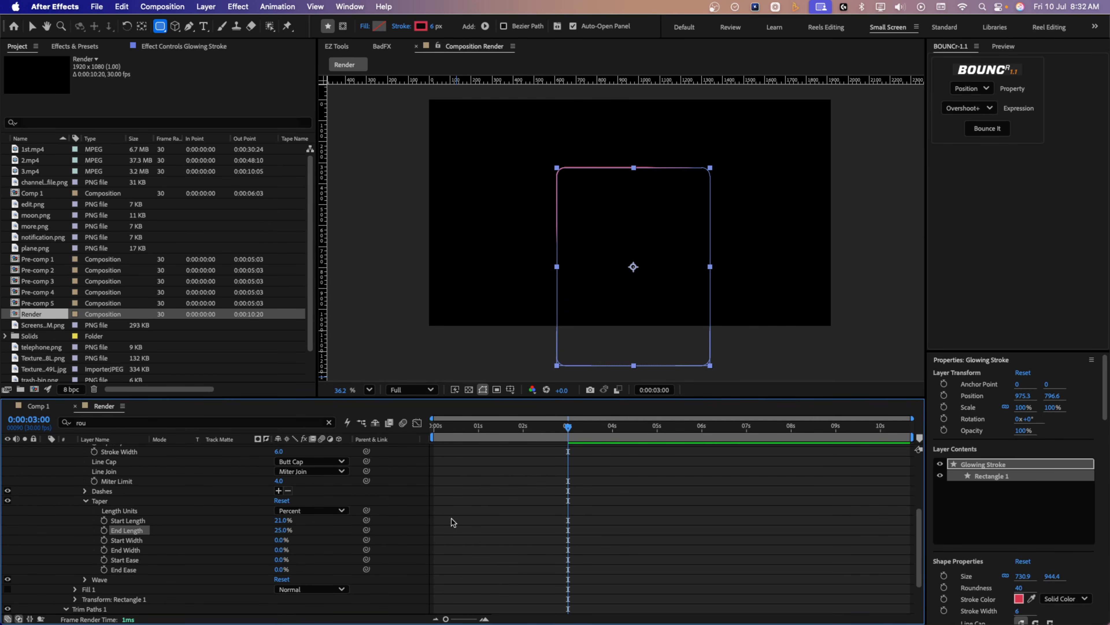
left_click(413, 531)
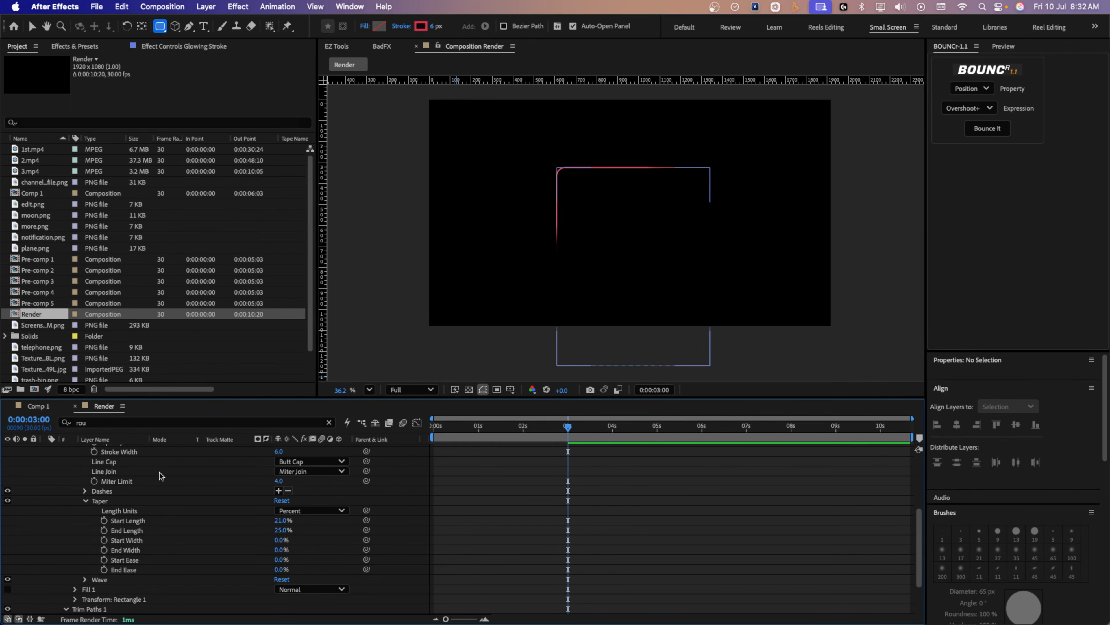
Set the Glowing Stroke's Trim Paths End keyframe at three seconds to 59% and preview the animation from the beginning.
scroll(145, 486, "up", 5)
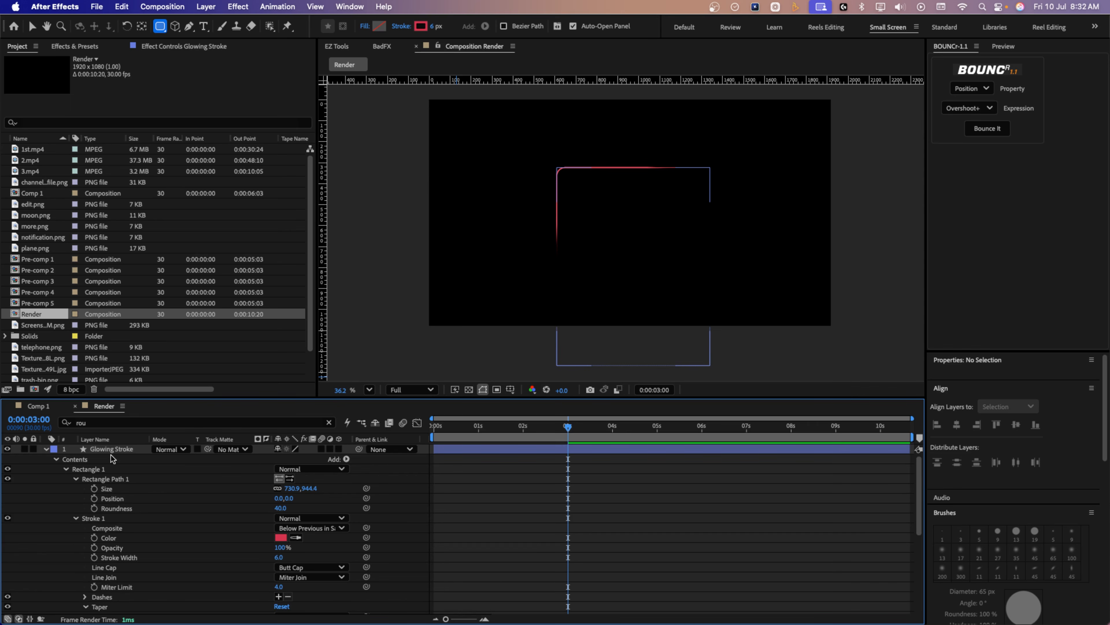
left_click(111, 454)
key("u")
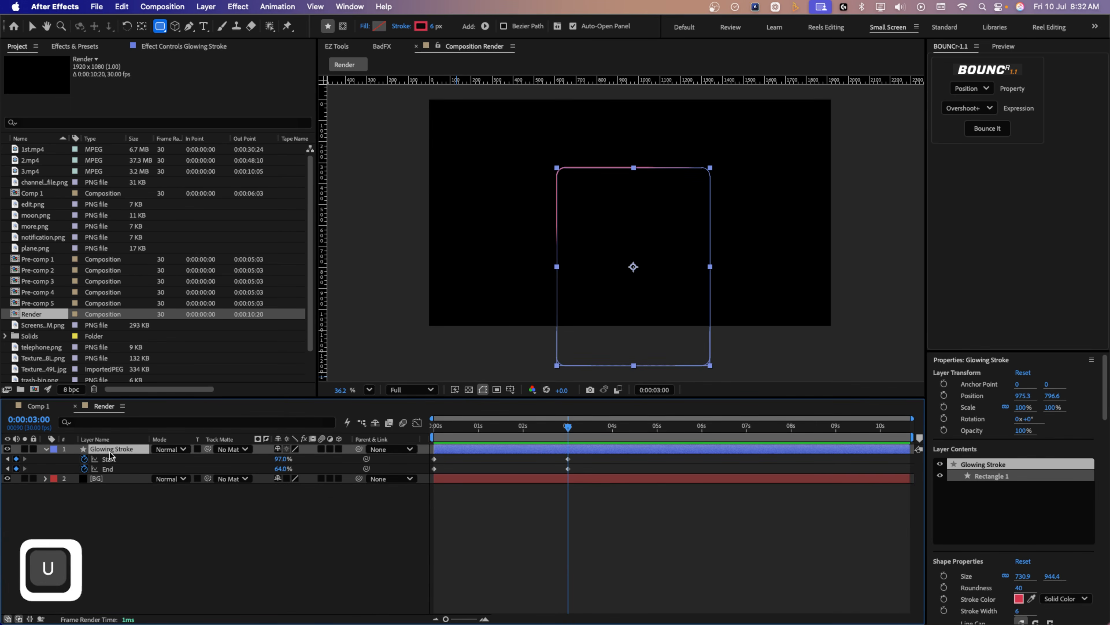
left_click_drag(278, 472, 284, 469)
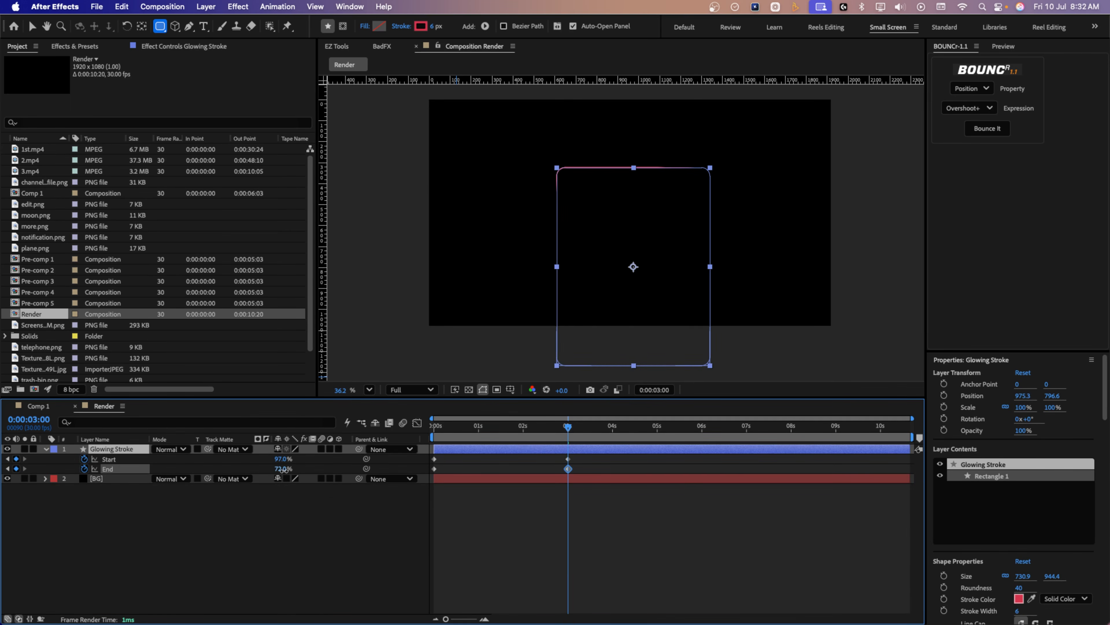
left_click(271, 564)
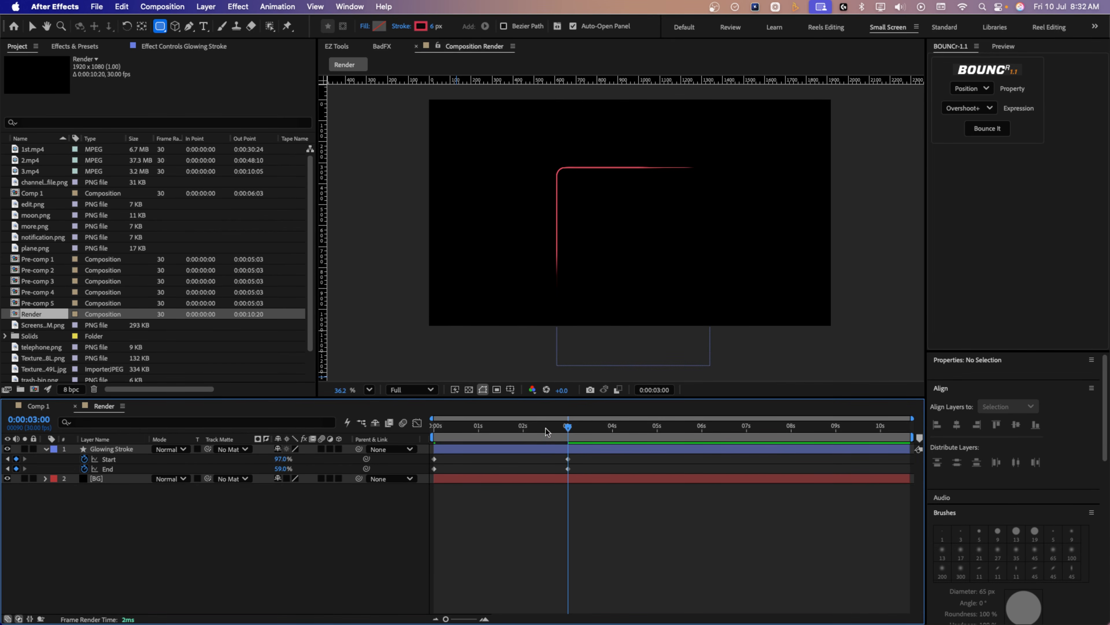
left_click_drag(567, 430, 415, 435)
key("space")
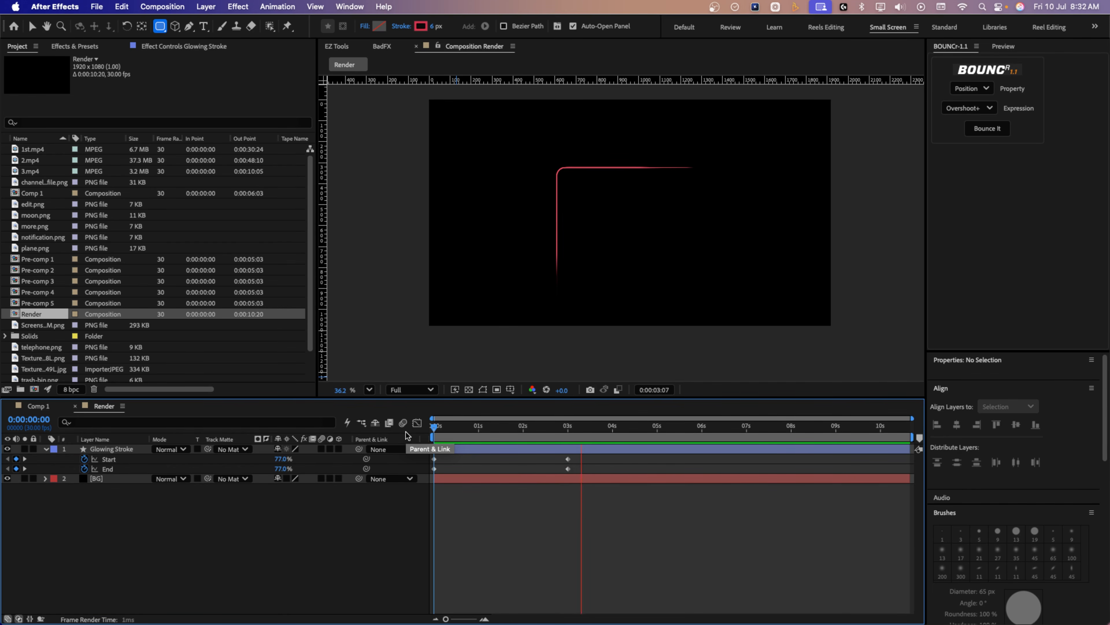
Make the Glowing Stroke layer a 3D layer.
left_click(113, 449)
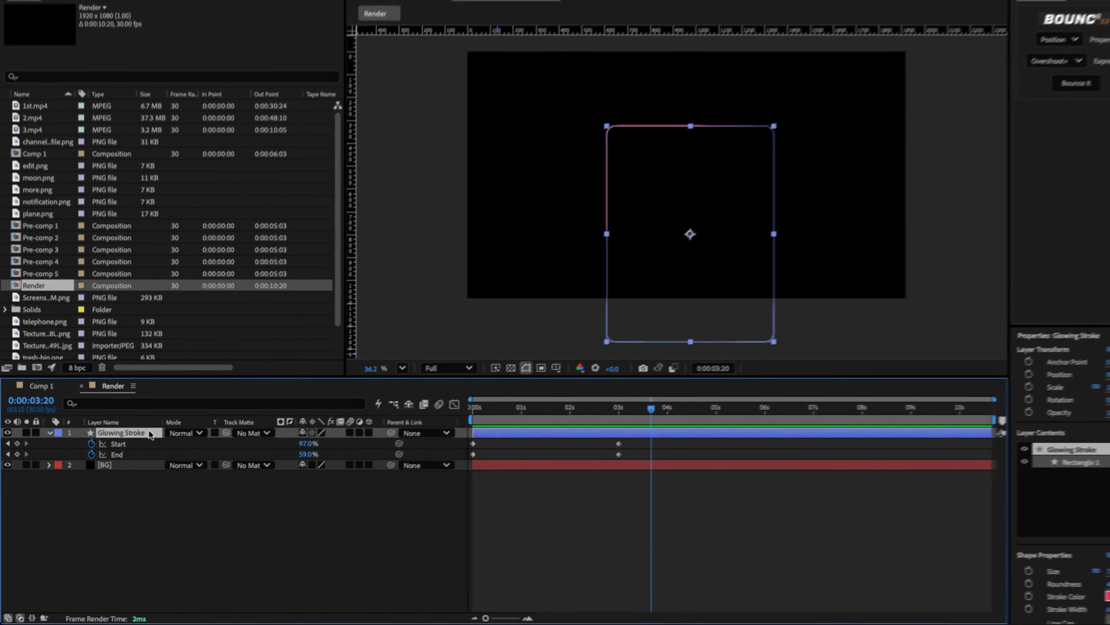
left_click(394, 419)
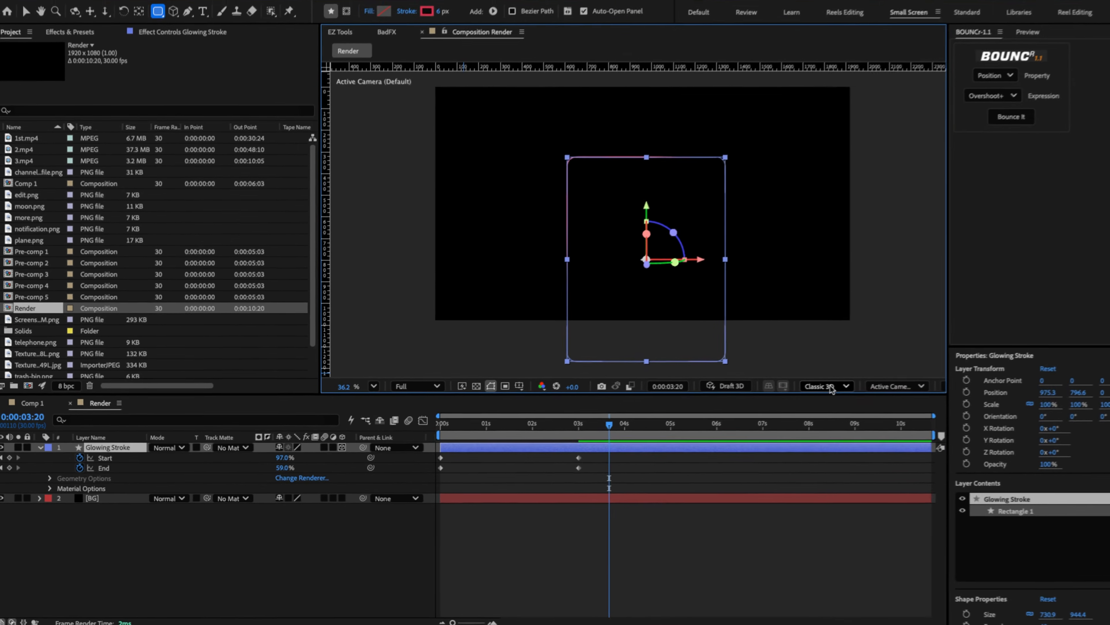
left_click(830, 386)
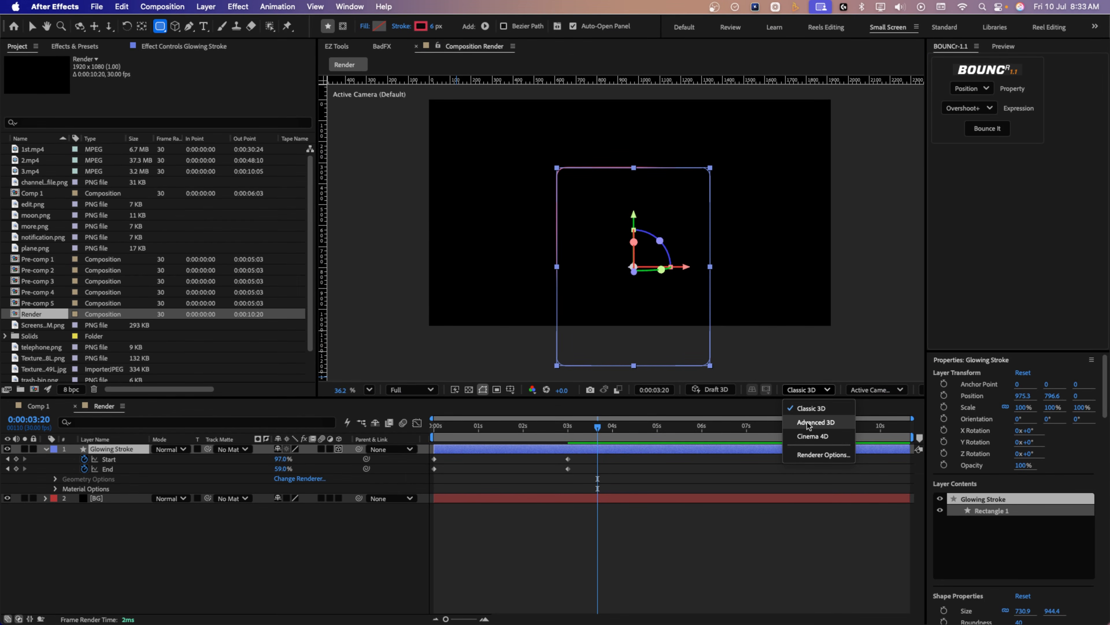
left_click(815, 393)
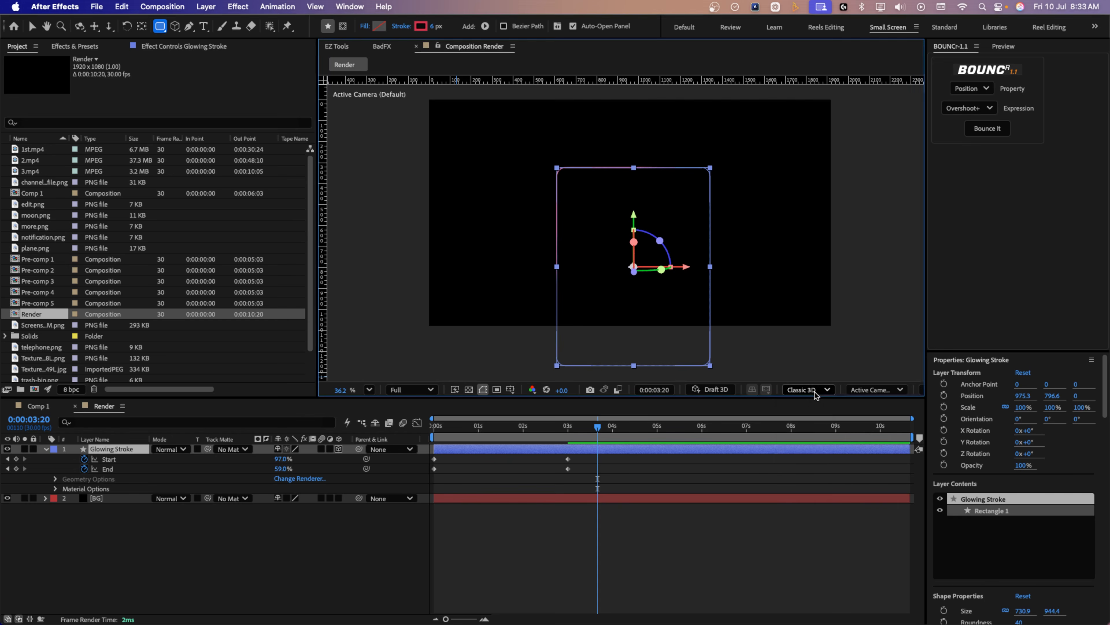
left_click(815, 392)
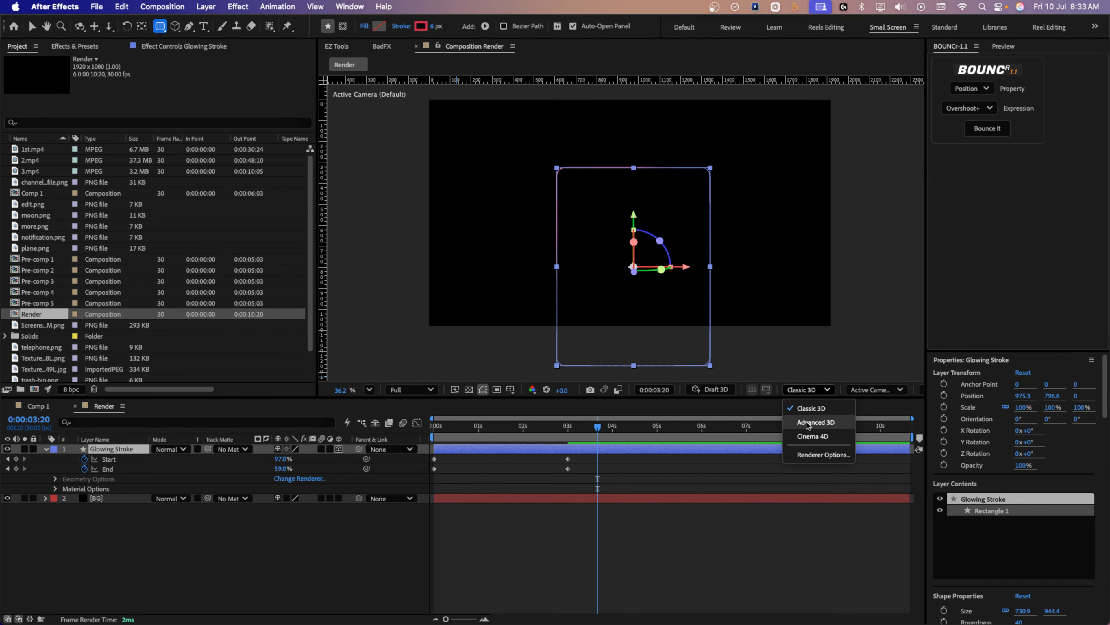
left_click(809, 390)
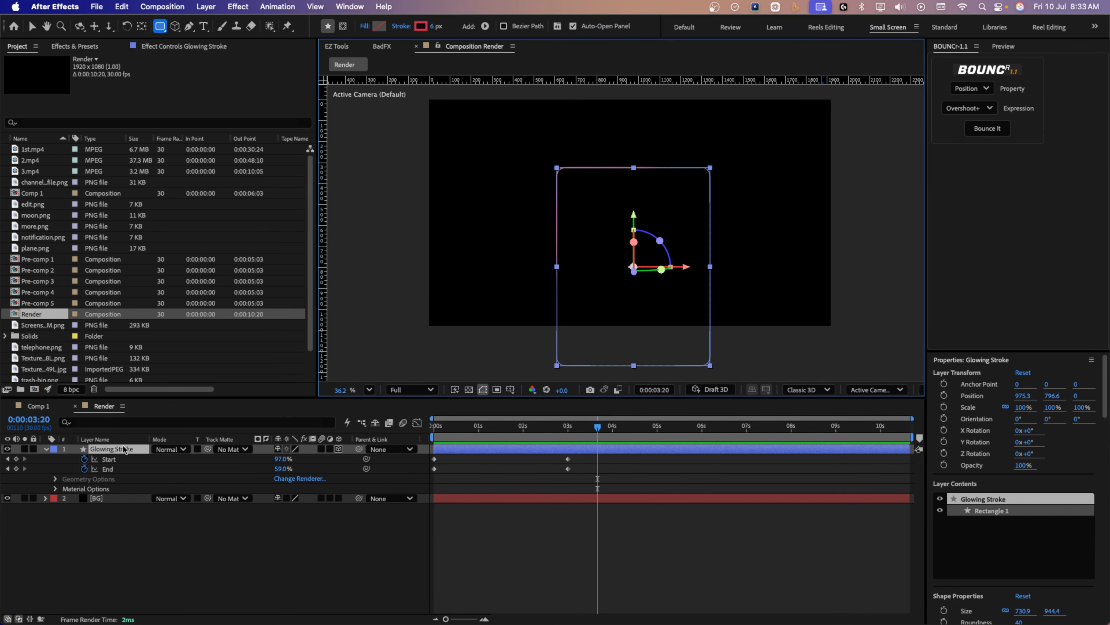
Apply the Deep Glow 2 effect to the Glowing Stroke layer and set its Exposure to 0.6.
left_click(237, 6)
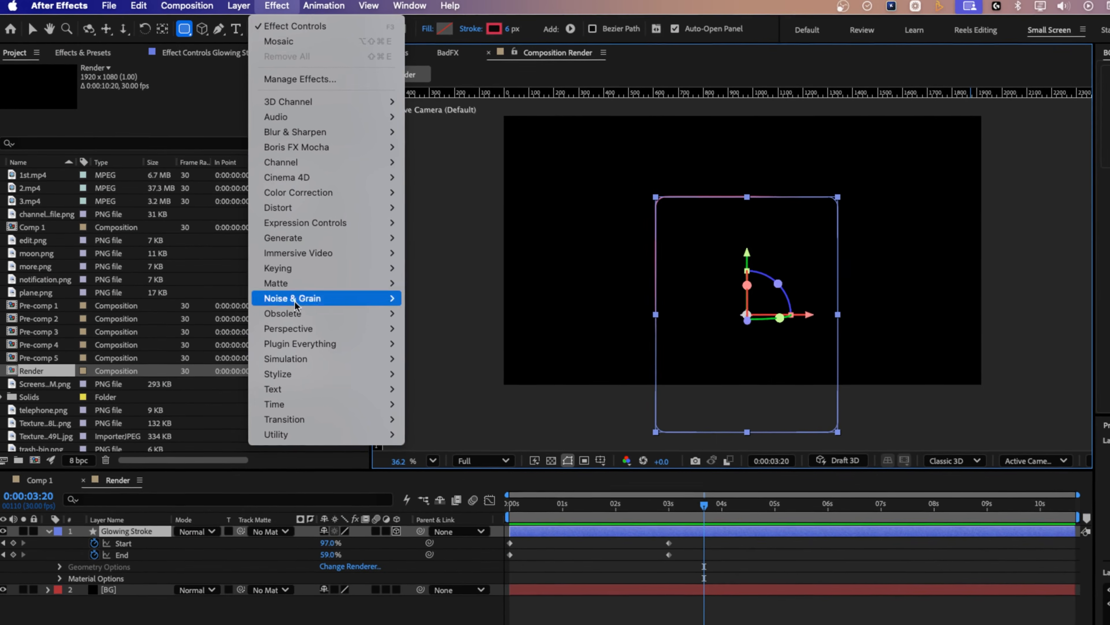
mouse_move(375, 343)
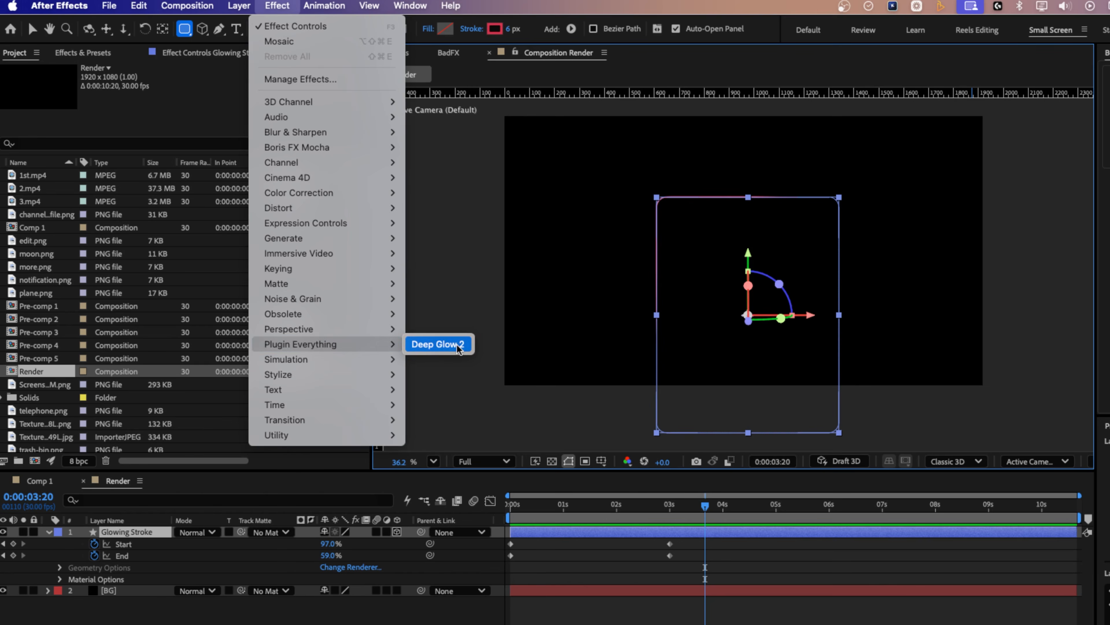
left_click(433, 344)
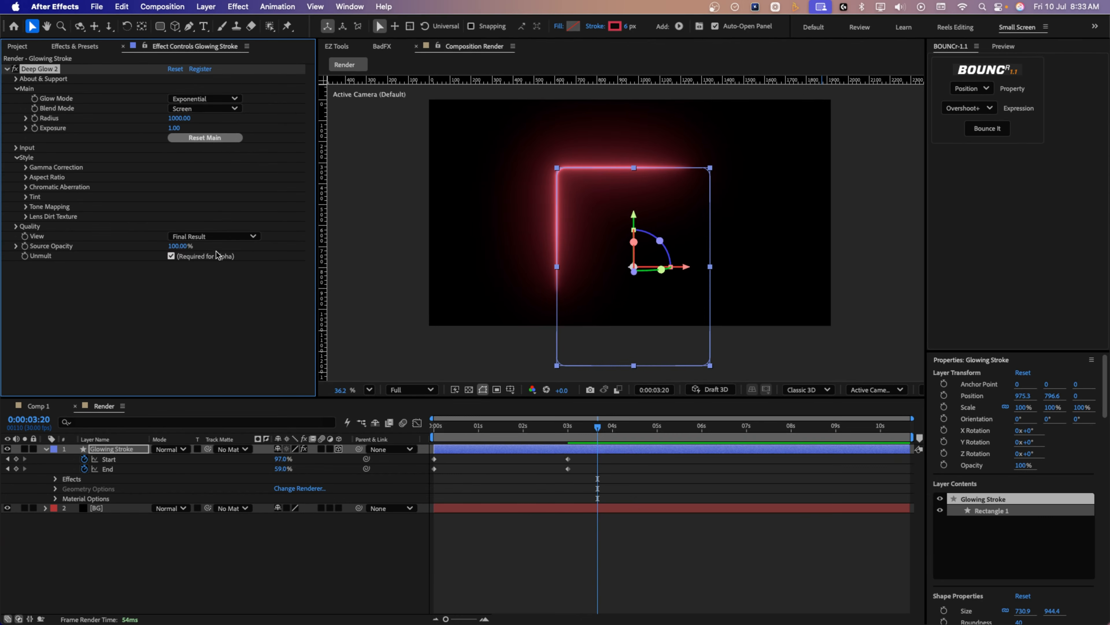
left_click(177, 128)
type("0.6")
left_click(221, 130)
left_click(265, 538)
key("backslash")
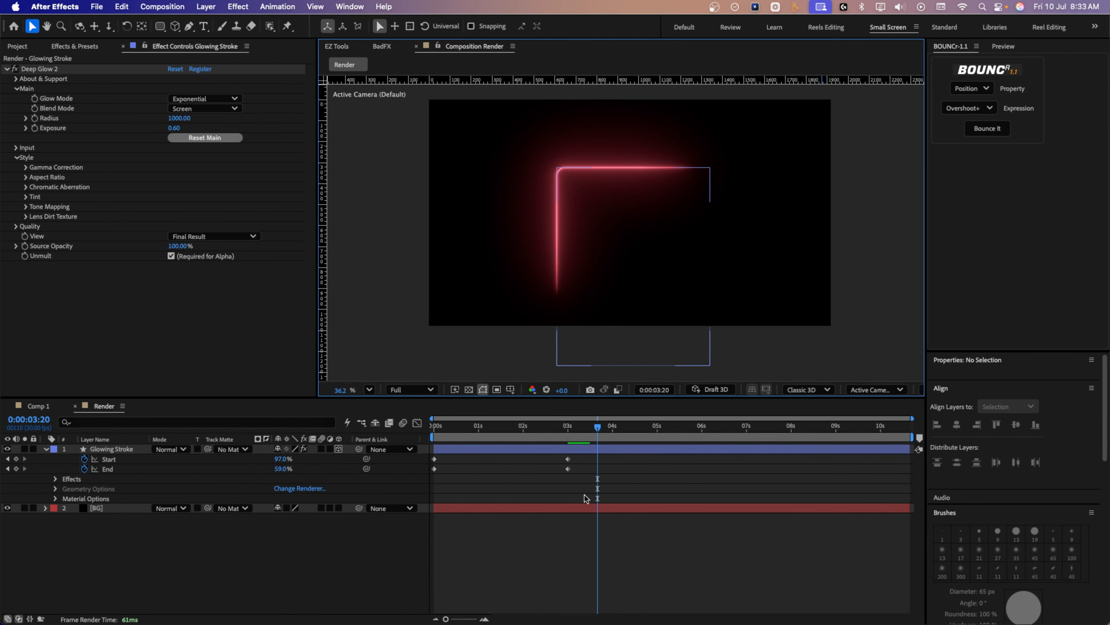
Try the Advanced 3D renderer on the composition, then return it to Classic 3D.
left_click(799, 391)
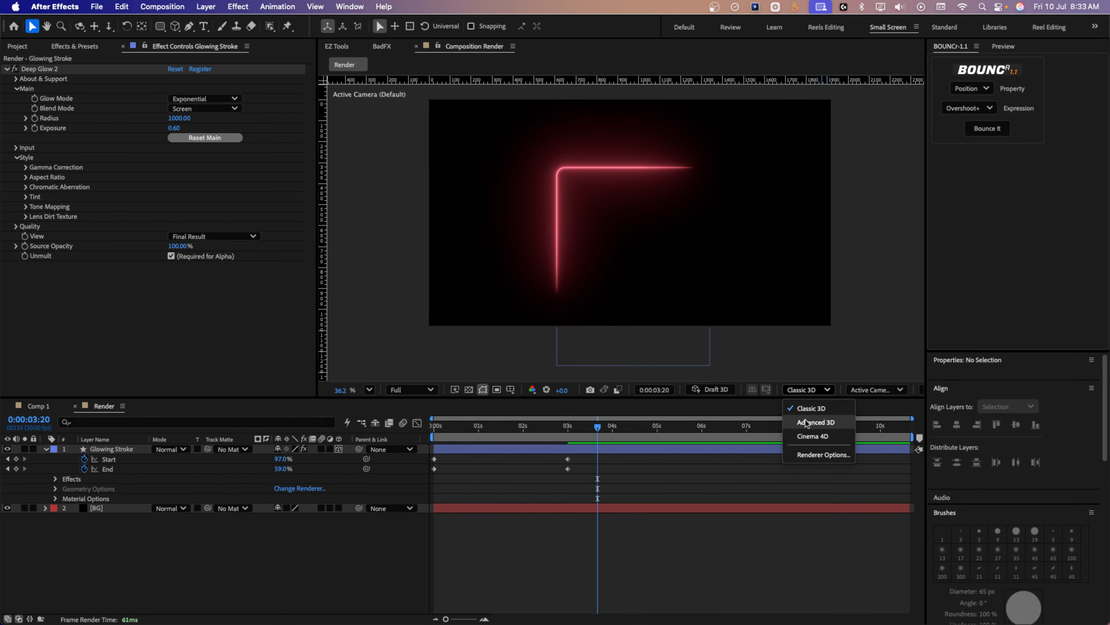
left_click(816, 422)
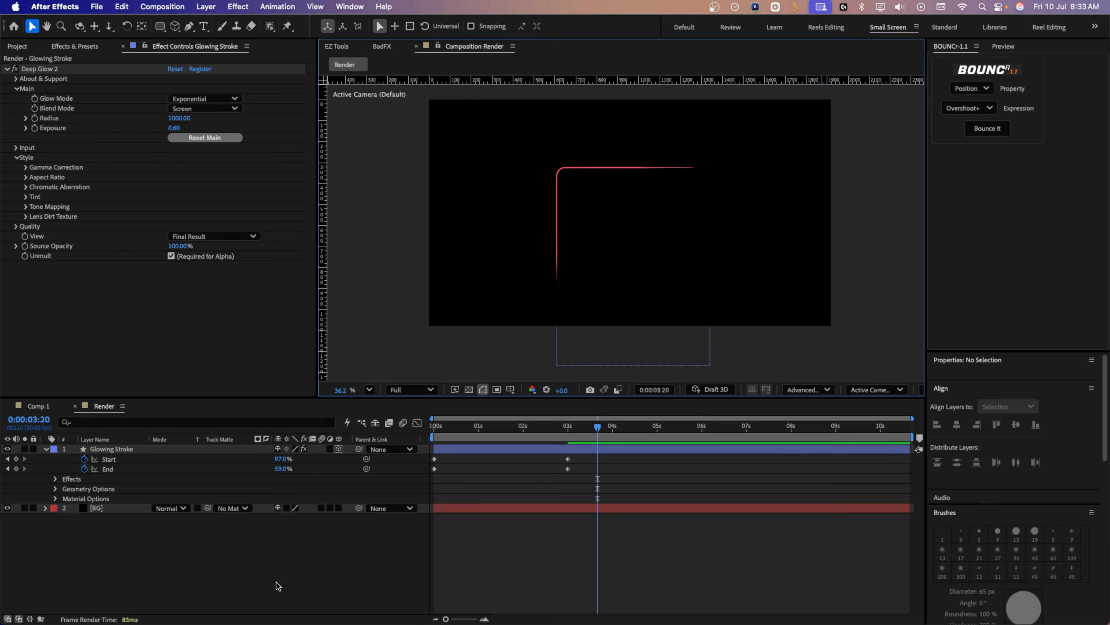
left_click(815, 393)
left_click(818, 410)
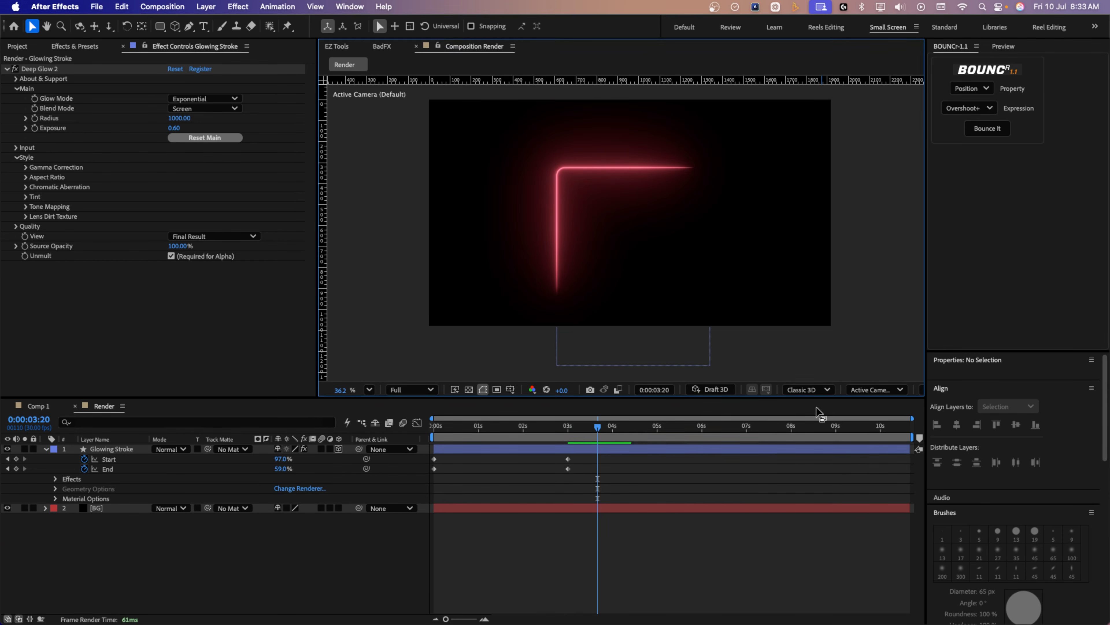
Apply Easy Ease to all Trim Paths Start and End keyframes of the Glowing Stroke layer.
left_click(581, 462)
left_click_drag(582, 462, 405, 485)
key("F9")
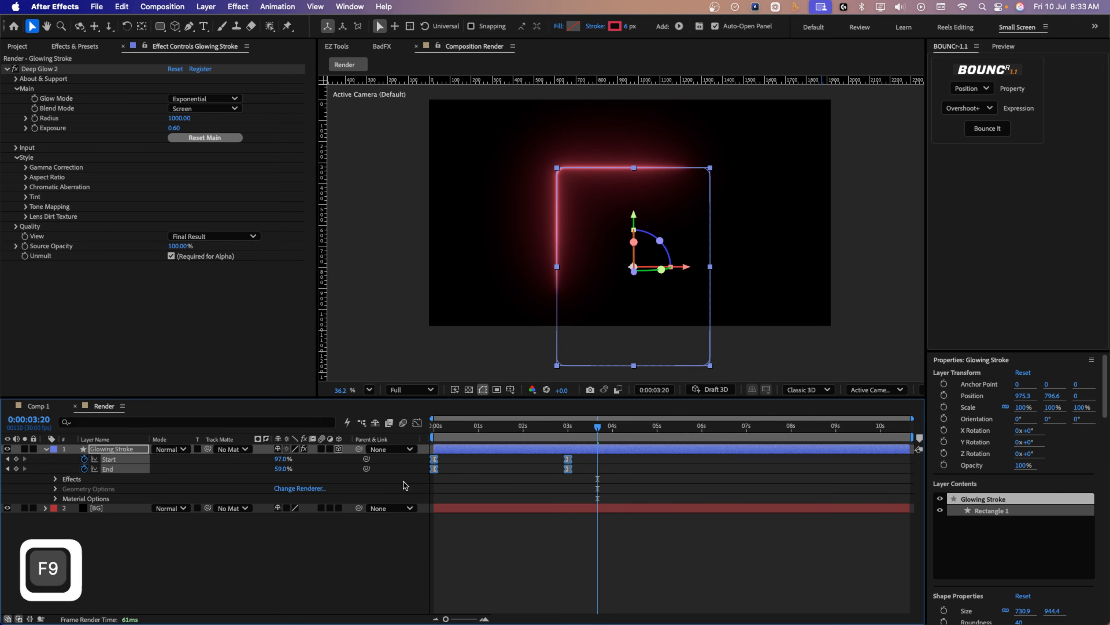
Lengthen the incoming ease of the final Start and End keyframes in the speed graph and preview the animation from the beginning.
left_click(418, 424)
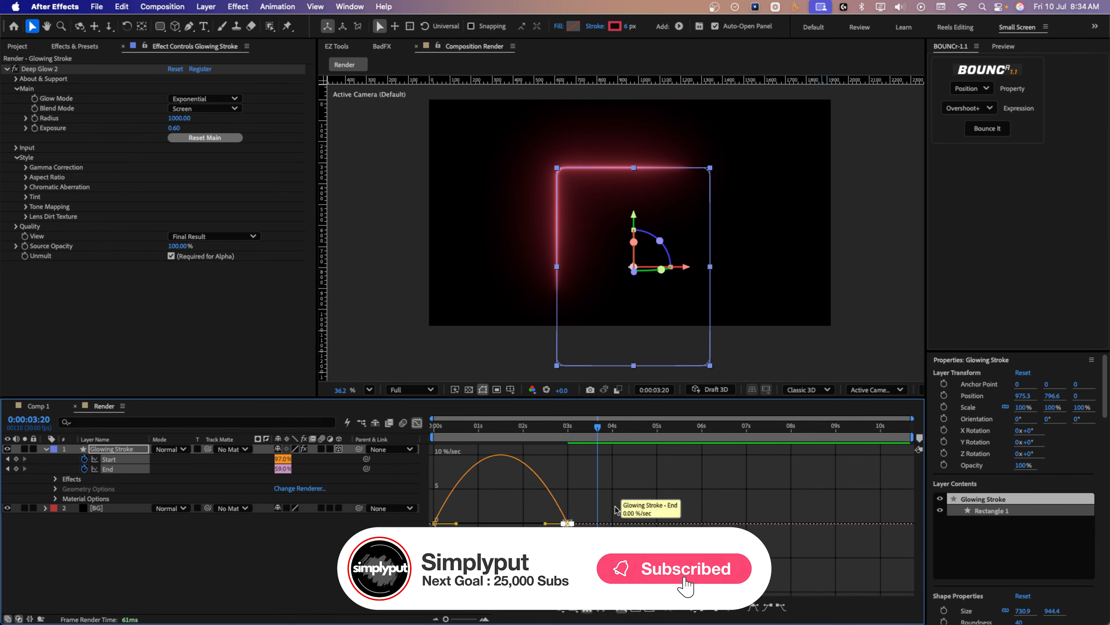
left_click_drag(547, 524, 500, 525)
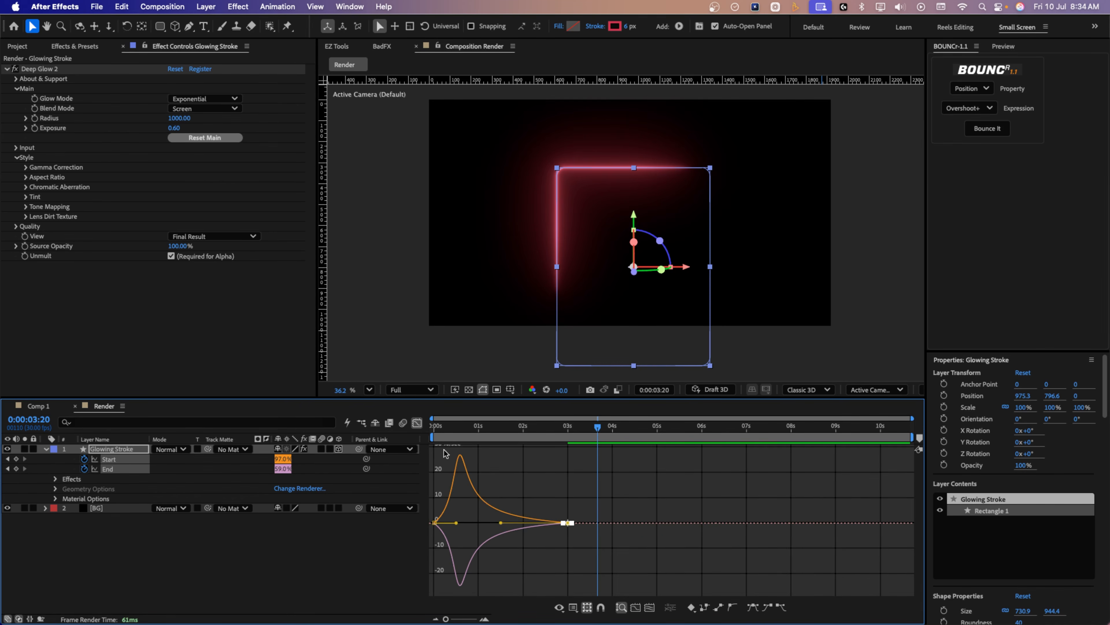
left_click_drag(444, 432, 431, 432)
key("space")
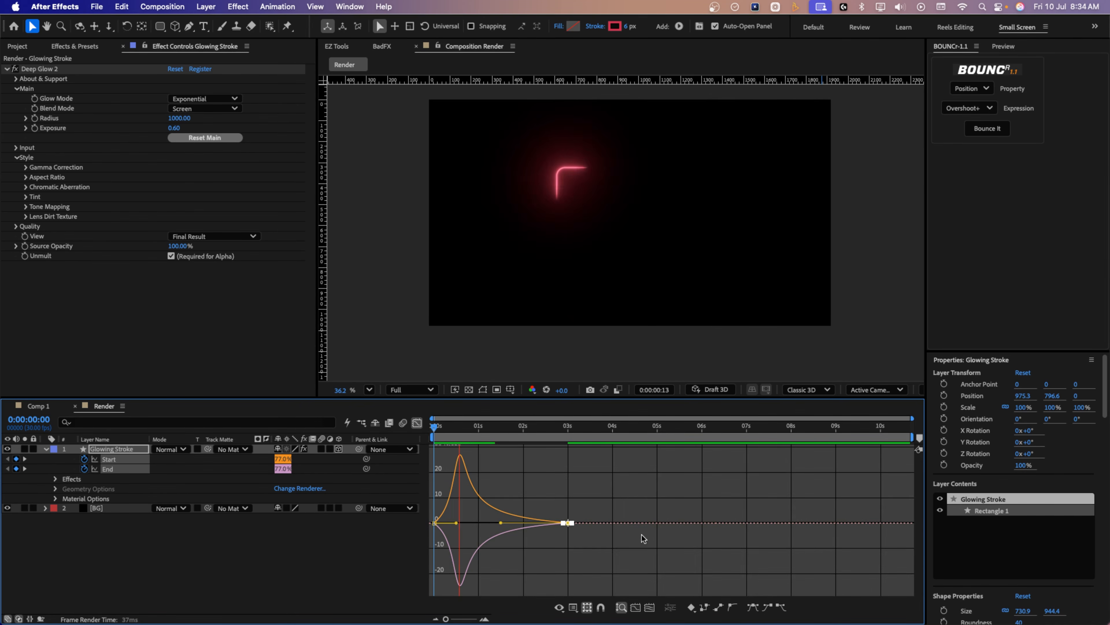
key("space")
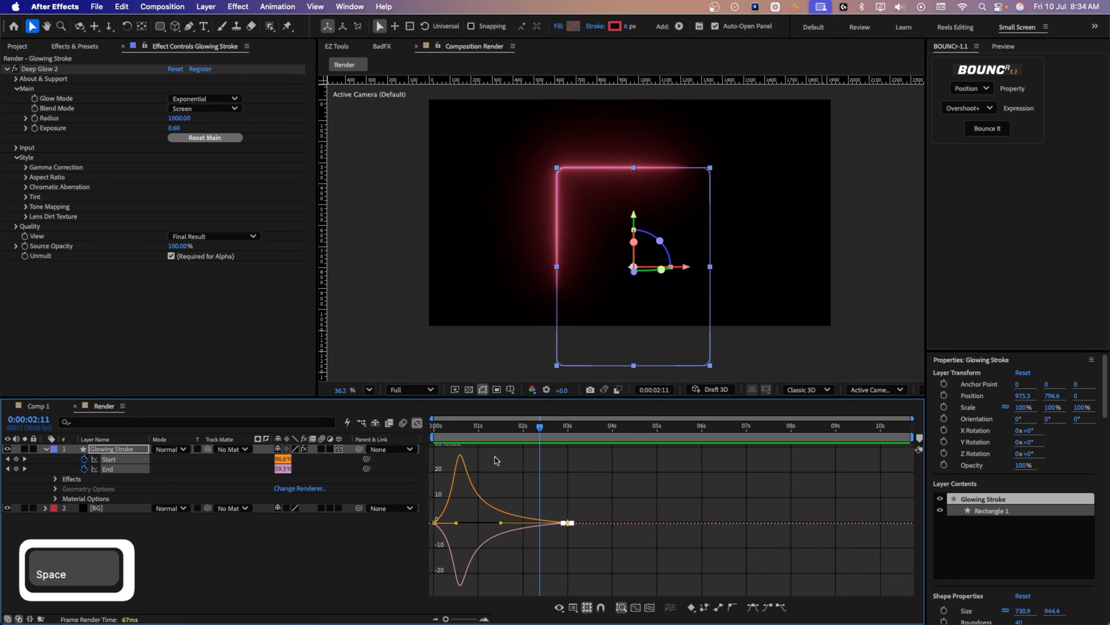
Add a one-node camera with a 19.69 mm focal length to the Render composition, keeping depth of field off.
left_click(247, 548)
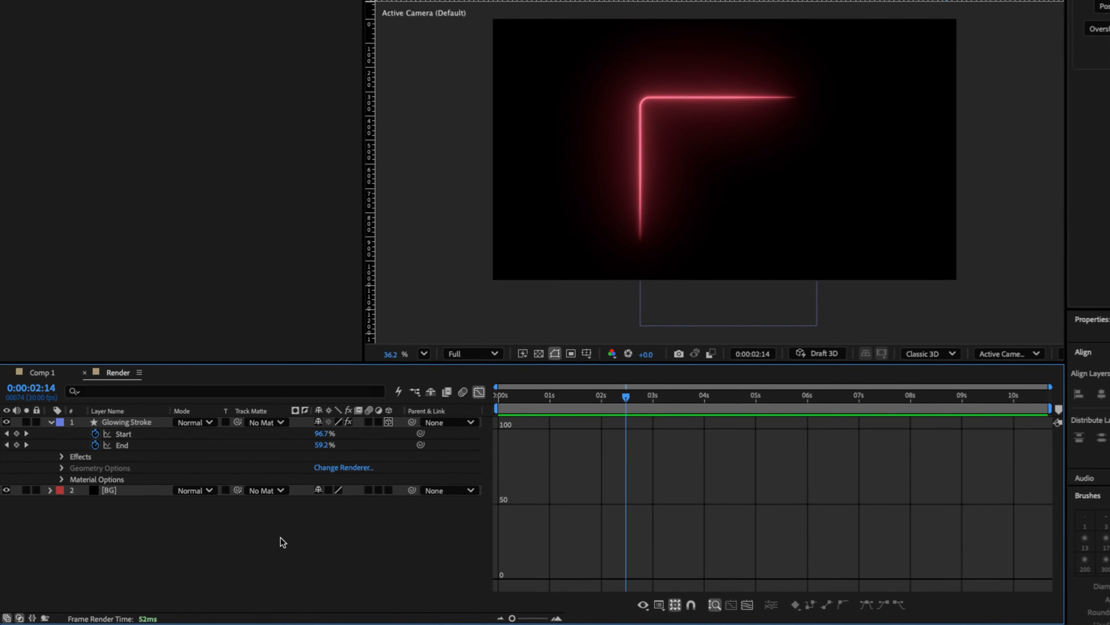
right_click(268, 543)
mouse_move(301, 464)
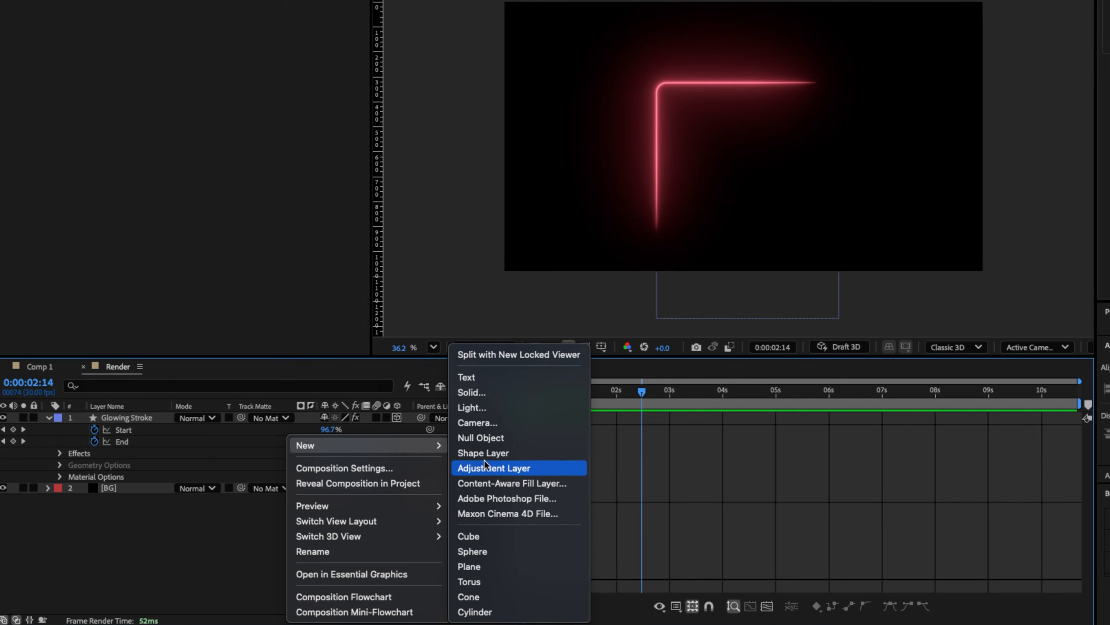
left_click(495, 427)
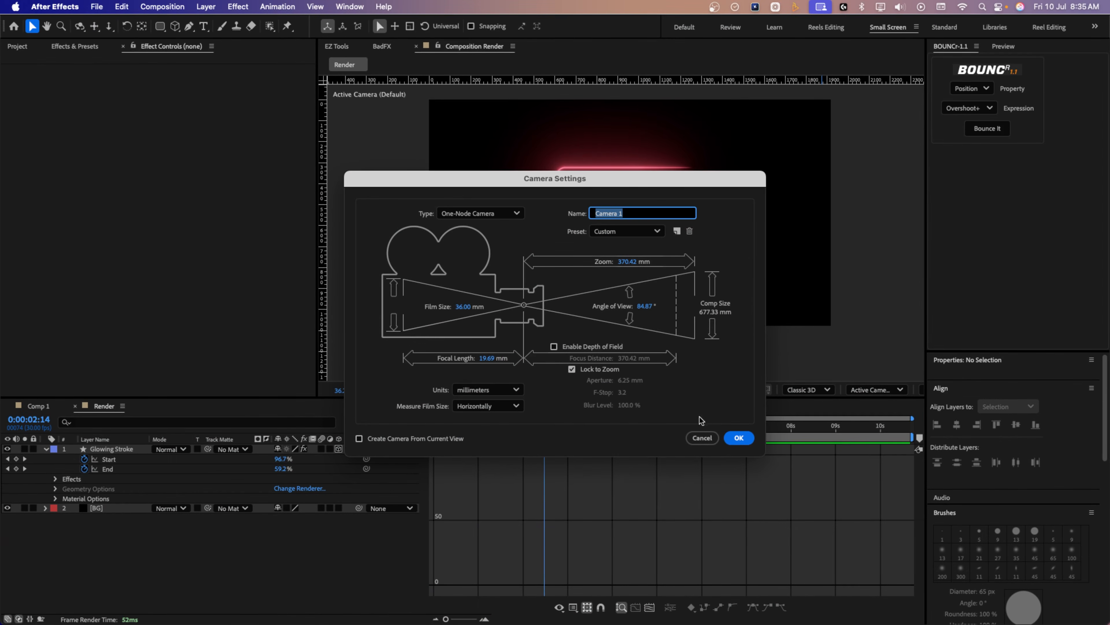
left_click(739, 437)
Add a null object to the Render composition and make it a 3D layer.
right_click(124, 577)
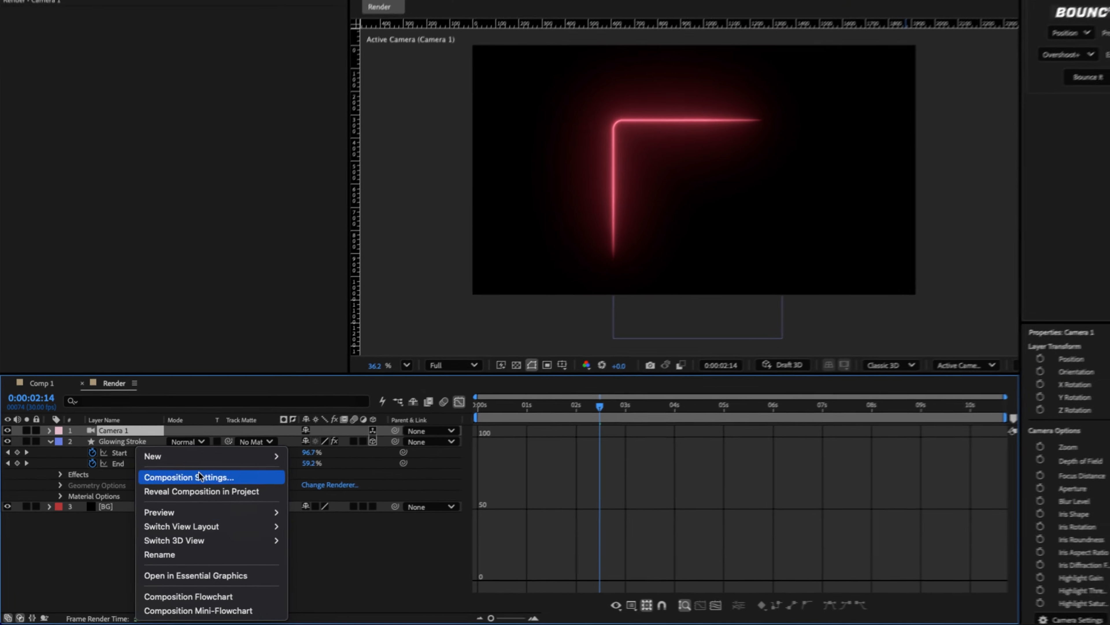
mouse_move(153, 471)
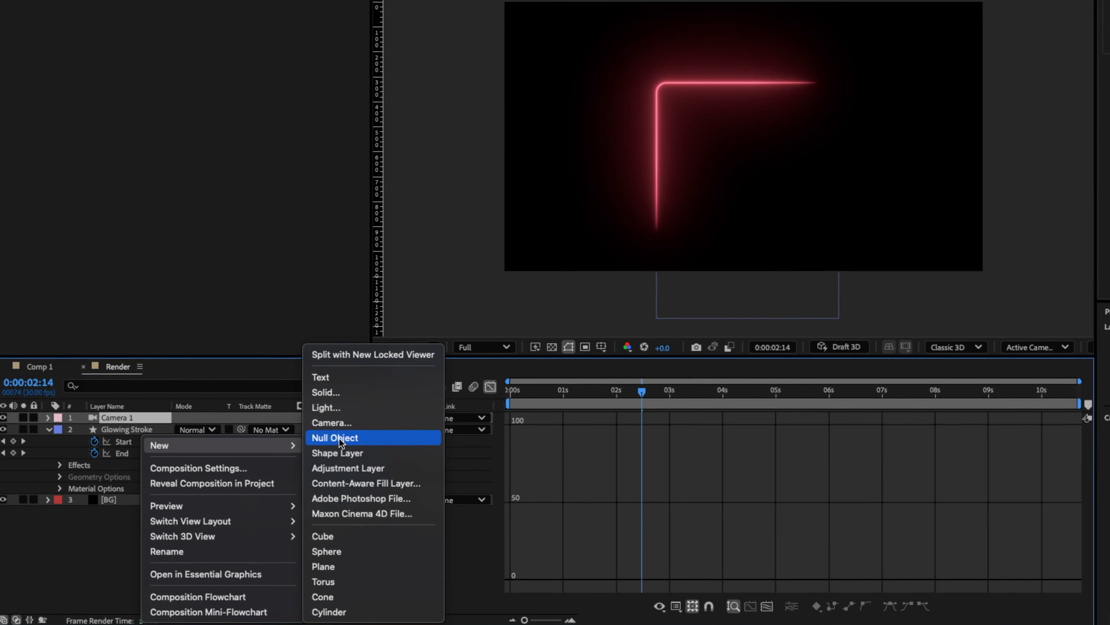
left_click(339, 439)
left_click(339, 448)
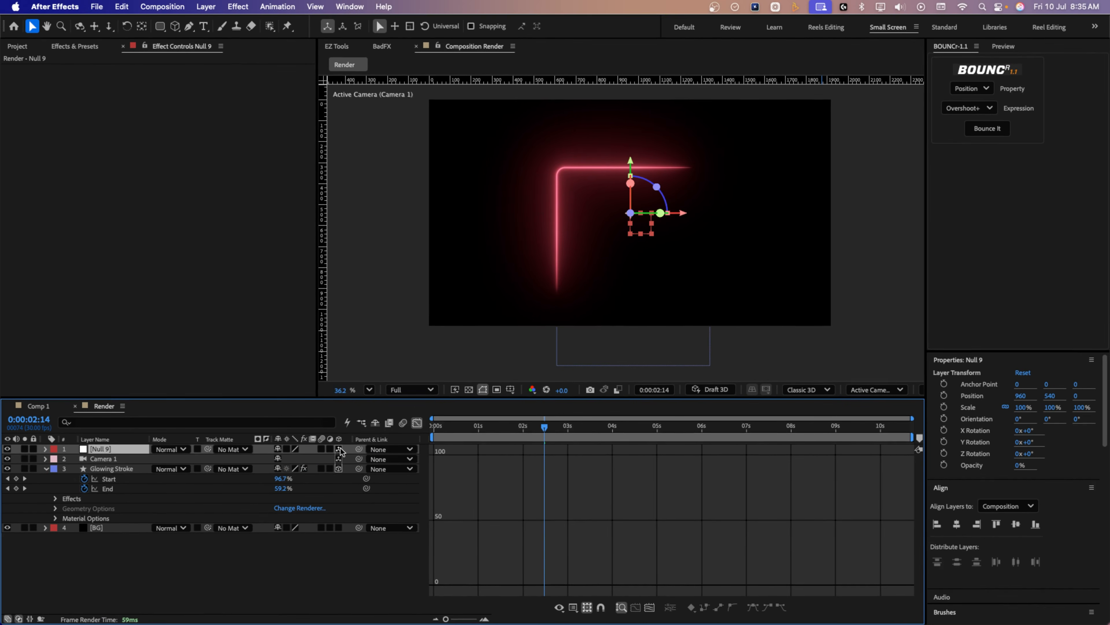
Parent the Camera 1 layer to the new null.
left_click(129, 460)
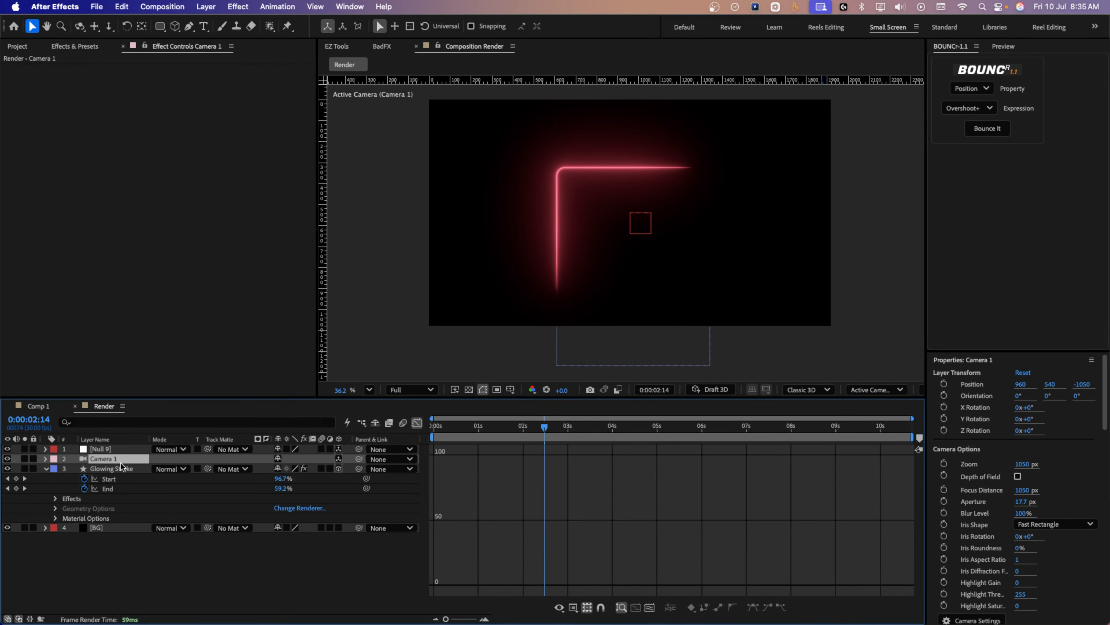
left_click_drag(359, 459, 121, 449)
left_click(118, 449)
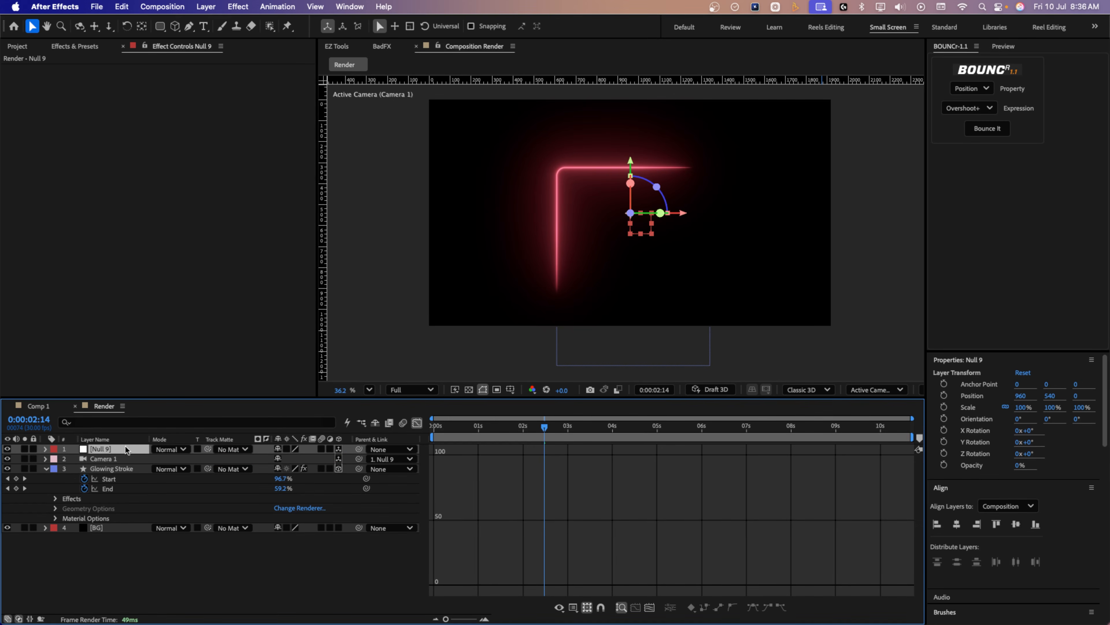
Return to the layer-bar timeline and move the Glowing Stroke's final Start and End keyframes to about 3.3 seconds.
left_click(417, 423)
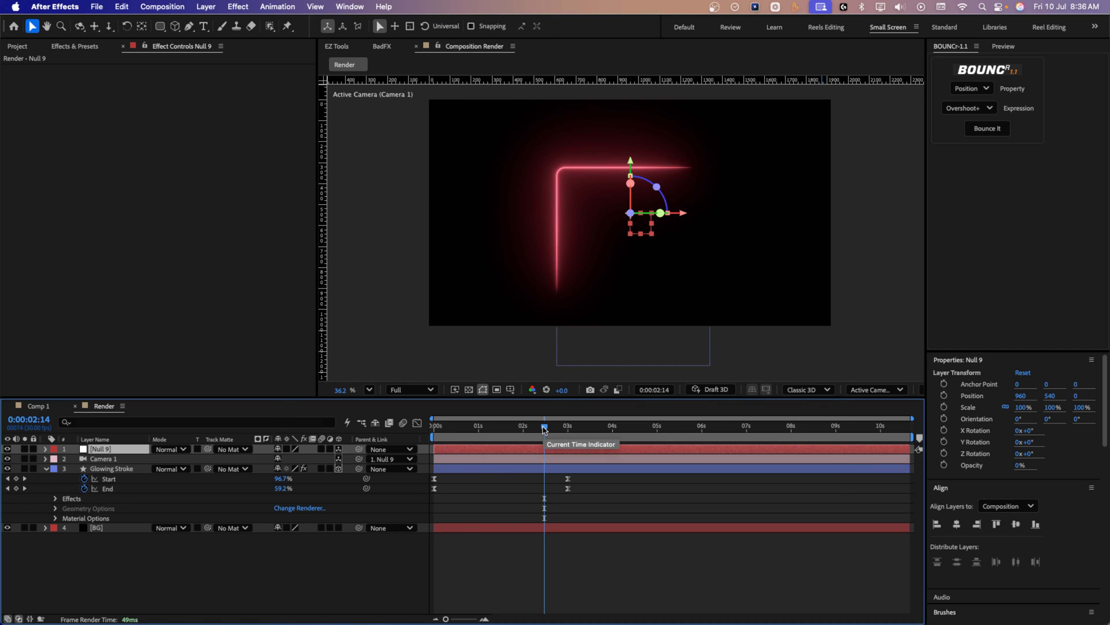
left_click_drag(544, 427, 542, 428)
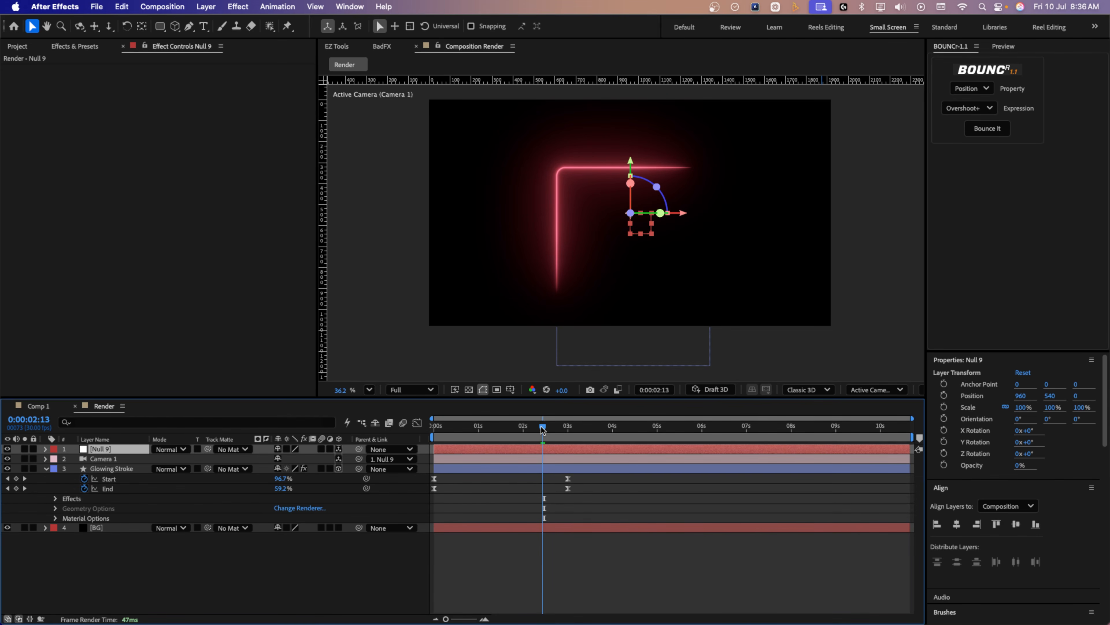
mouse_move(579, 476)
left_mouse_down()
mouse_move(567, 494)
mouse_move(582, 491)
left_mouse_up()
left_click(542, 428)
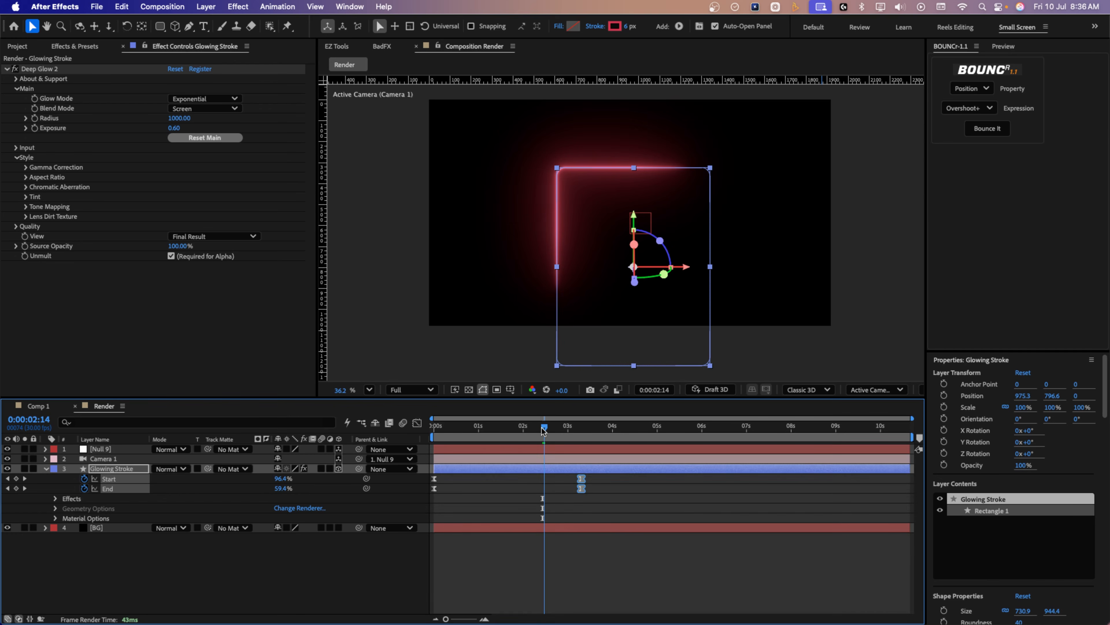
At 0:00:02:14, add Position and Y Rotation keyframes to the null controlling the camera.
left_click(111, 450)
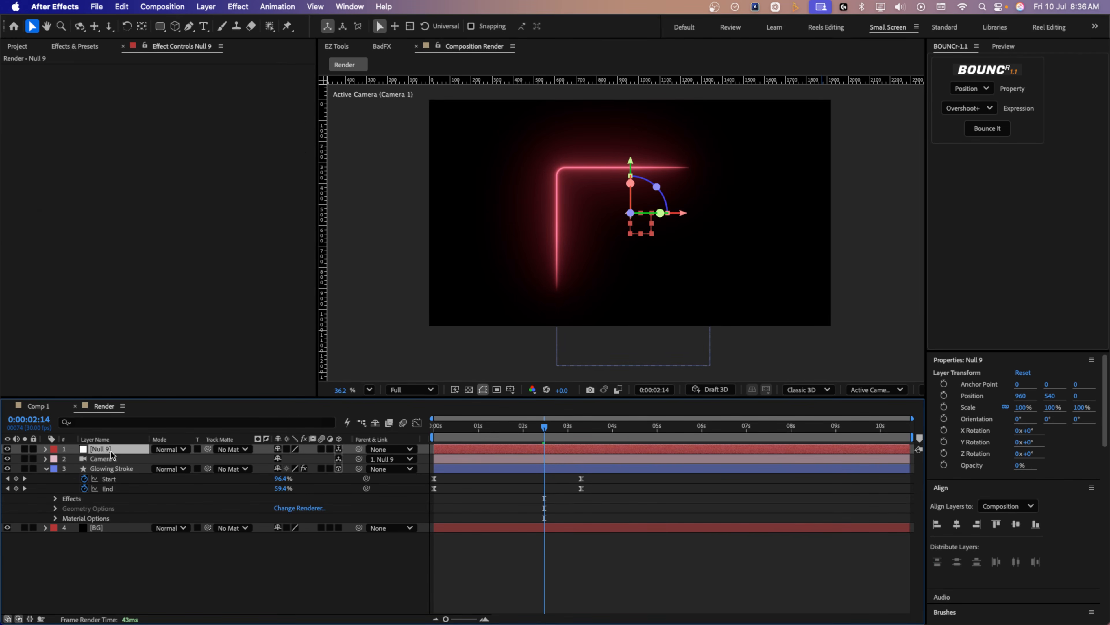
key("p")
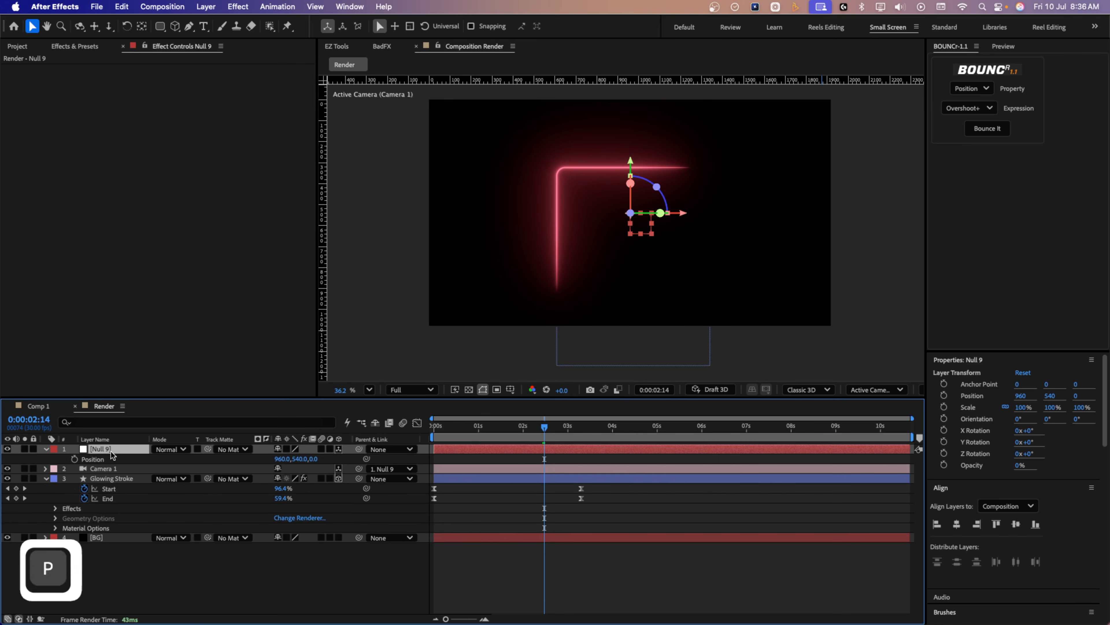
left_click(75, 459)
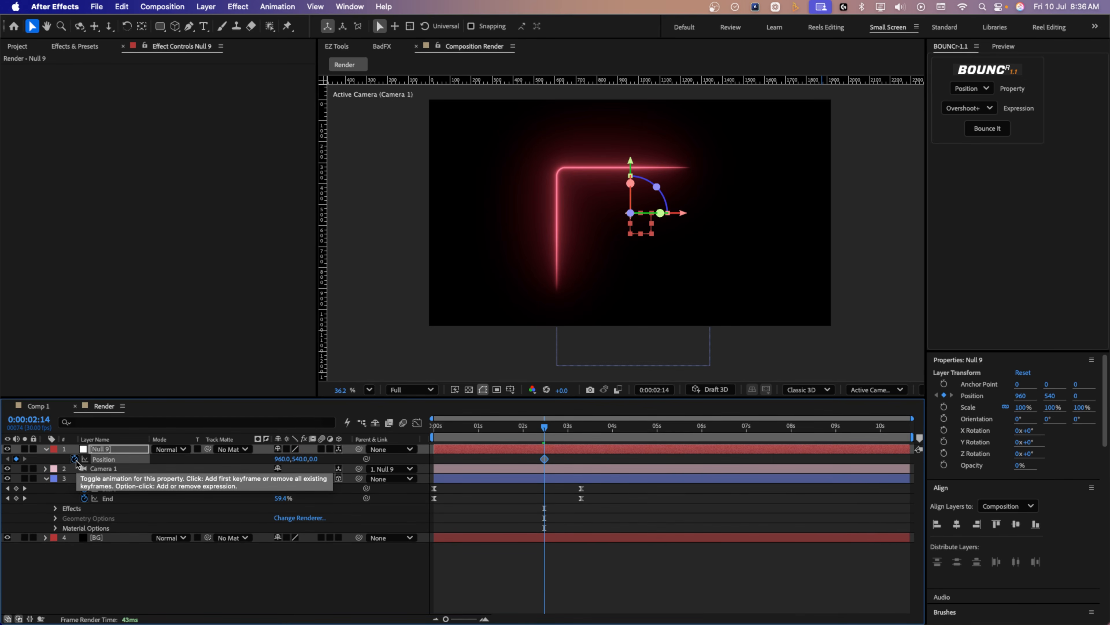
key("shift+r")
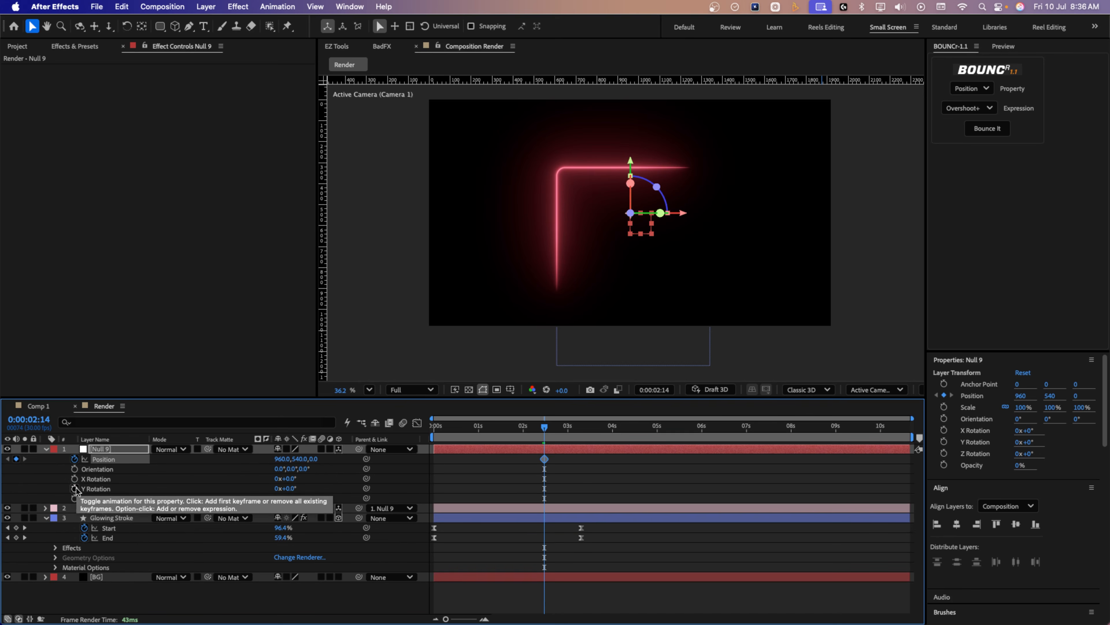
left_click(75, 489)
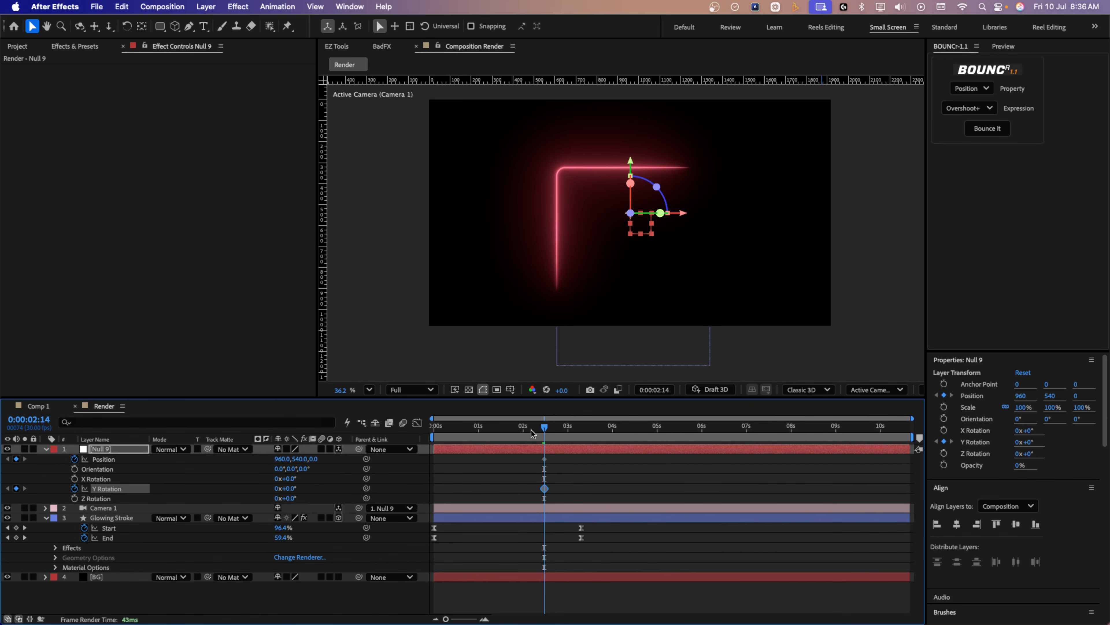
At the start of the timeline, keyframe the null's Y Rotation at 36° and its Position at 1074, 645, 179.
left_click_drag(542, 429, 430, 439)
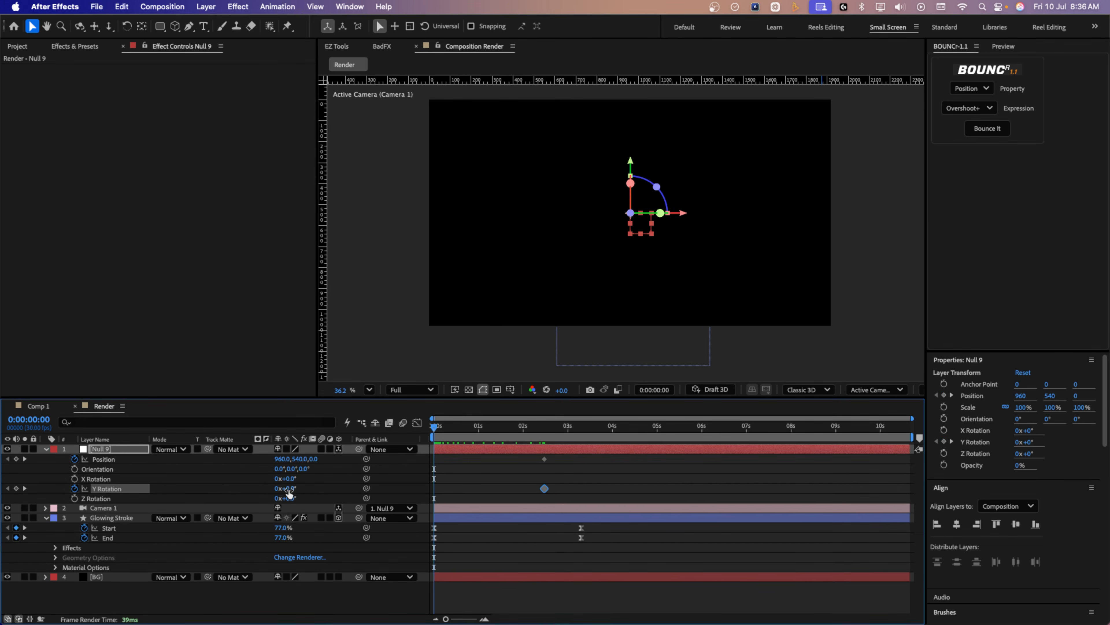
left_click_drag(289, 493, 596, 343)
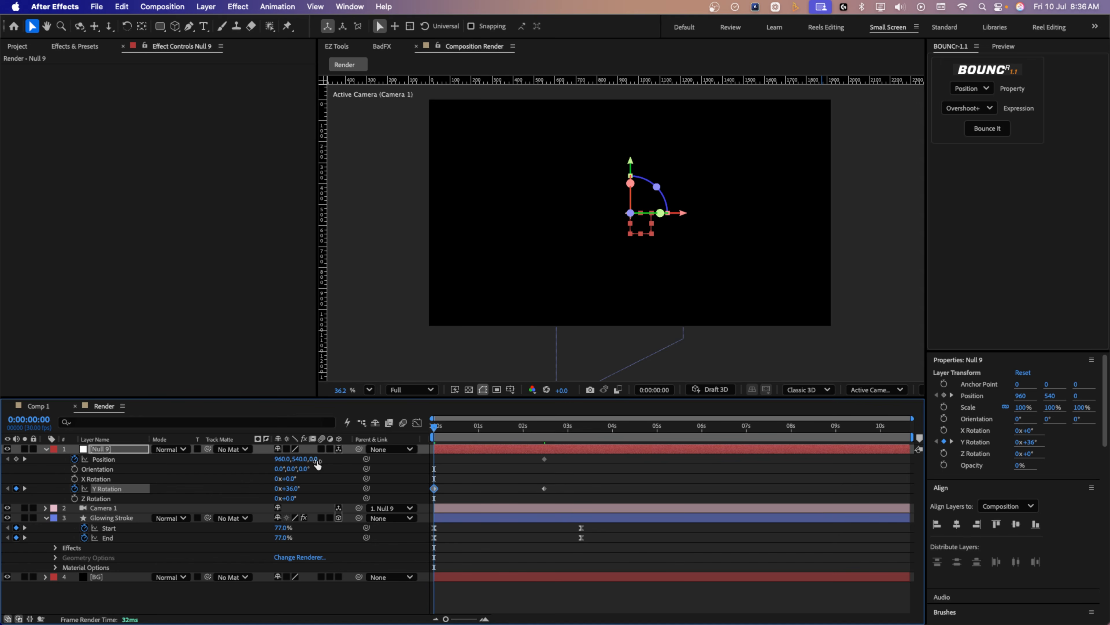
left_click_drag(315, 459, 378, 439)
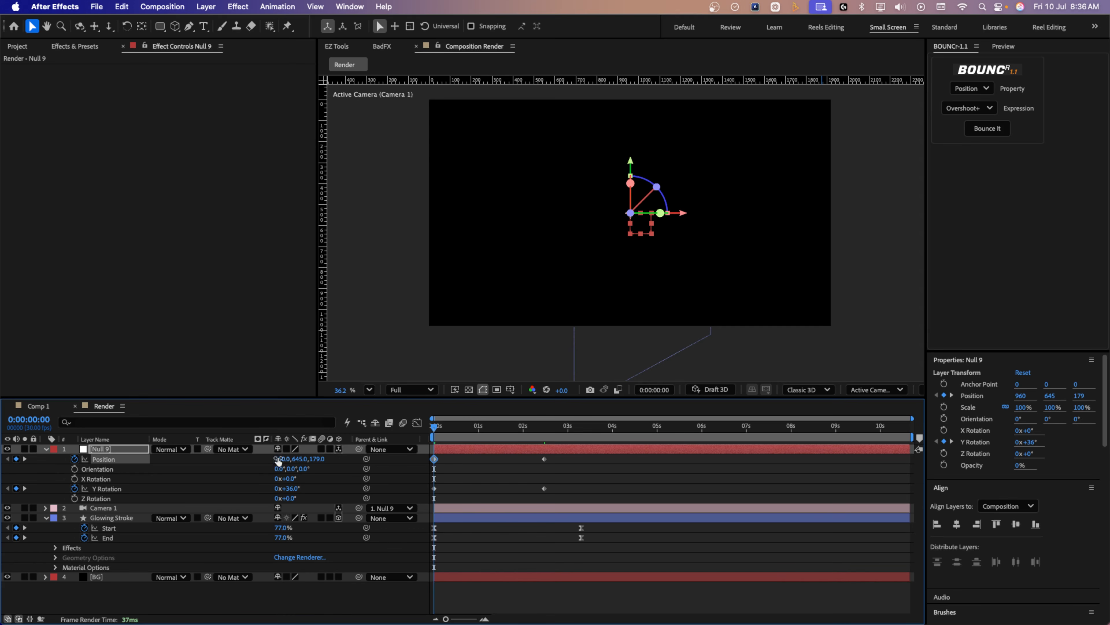
left_click_drag(280, 459, 334, 462)
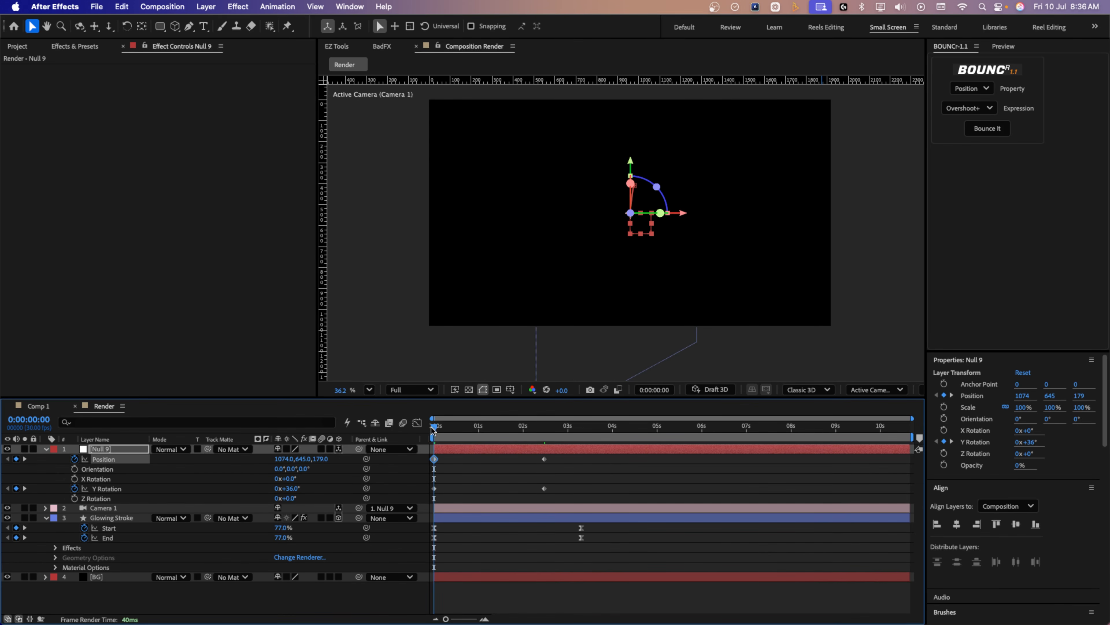
Change the null's starting Y position to 566 at 0:00:00:00 and preview the camera move.
mouse_move(435, 433)
left_mouse_down()
mouse_move(477, 436)
mouse_move(437, 436)
left_mouse_up()
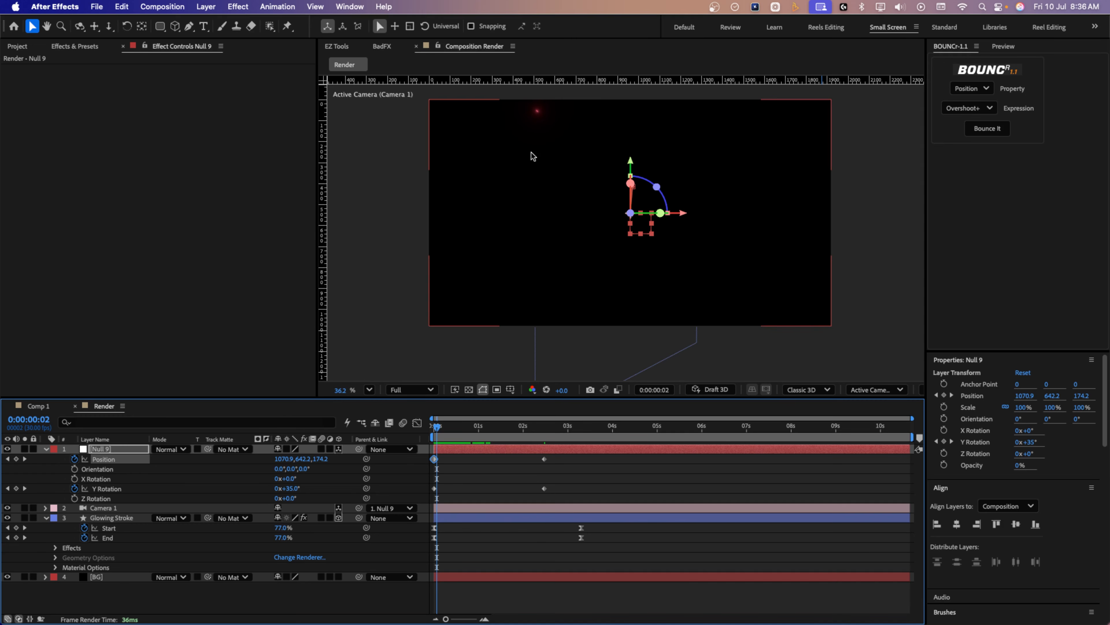
key("Home")
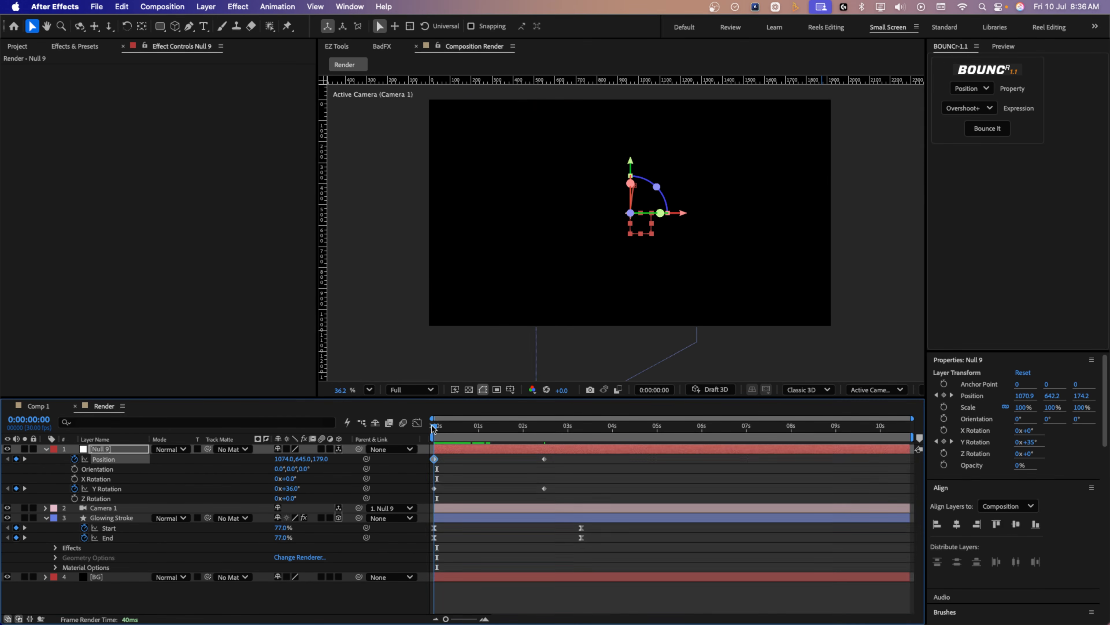
left_click_drag(306, 464, 230, 490)
key("space")
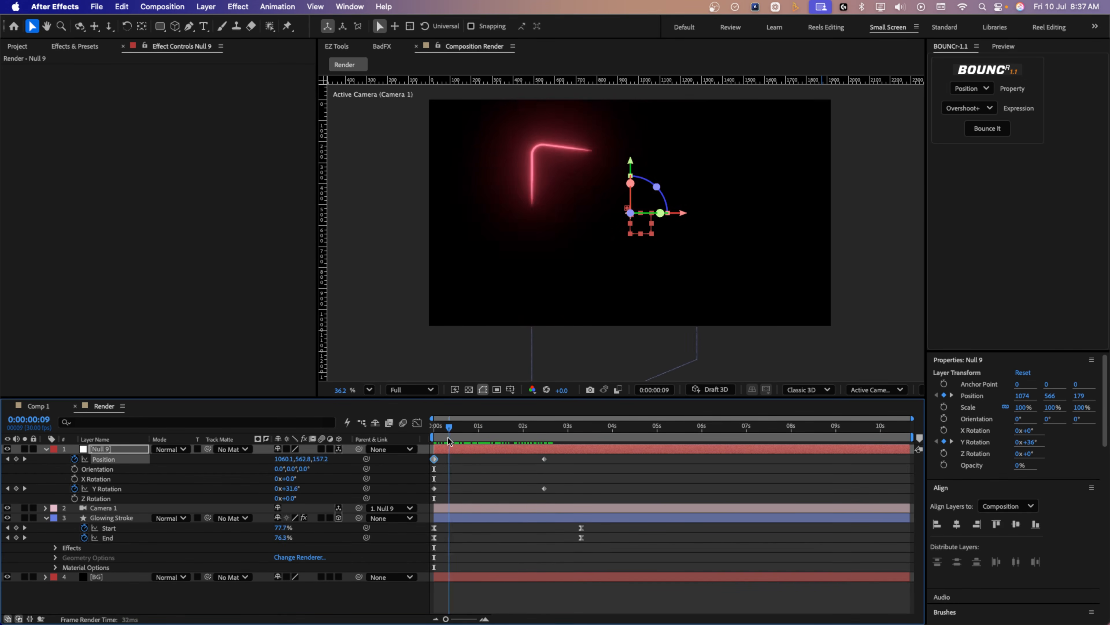
key("space")
key("space")
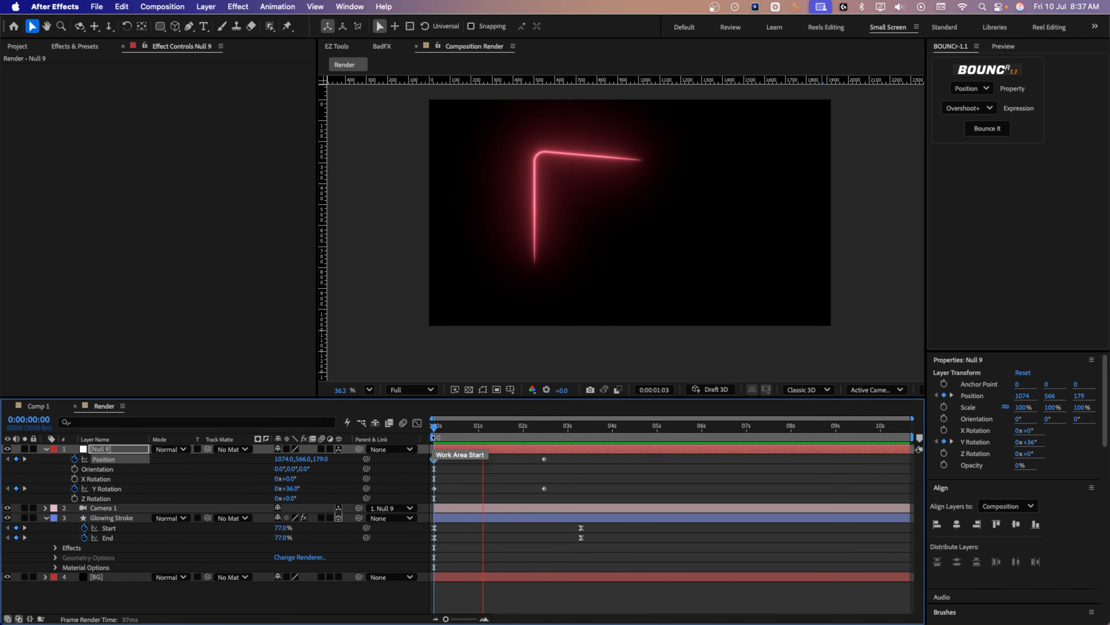
key("space")
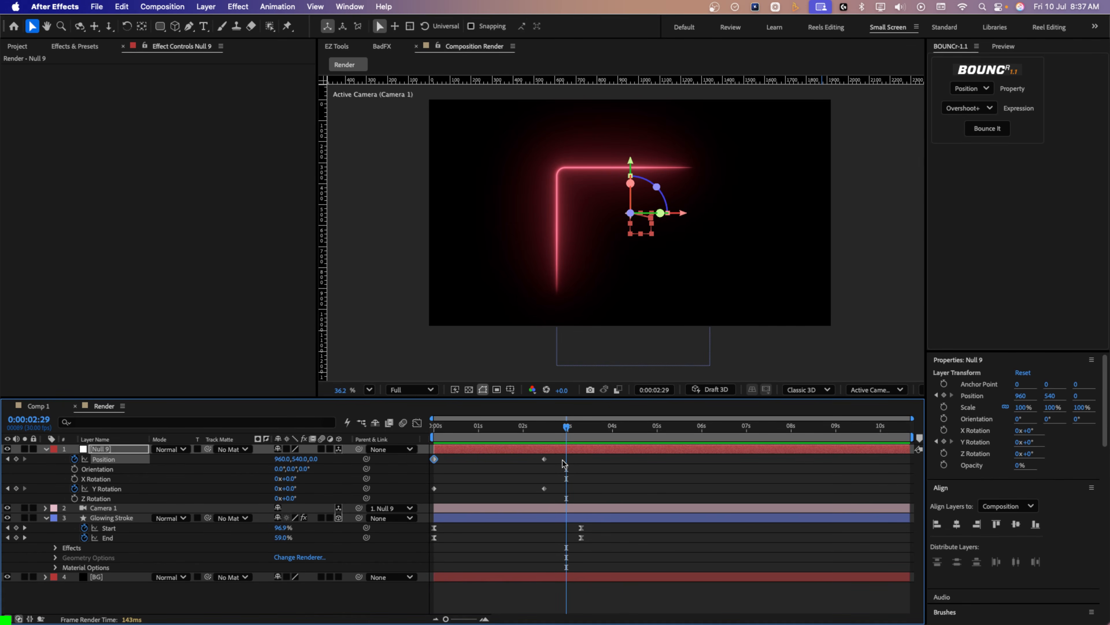
Easy-ease the null's Position and Y Rotation keyframes, shape their speed curves to peak early with a long ease-out, and preview the motion.
left_click_drag(562, 459, 410, 508)
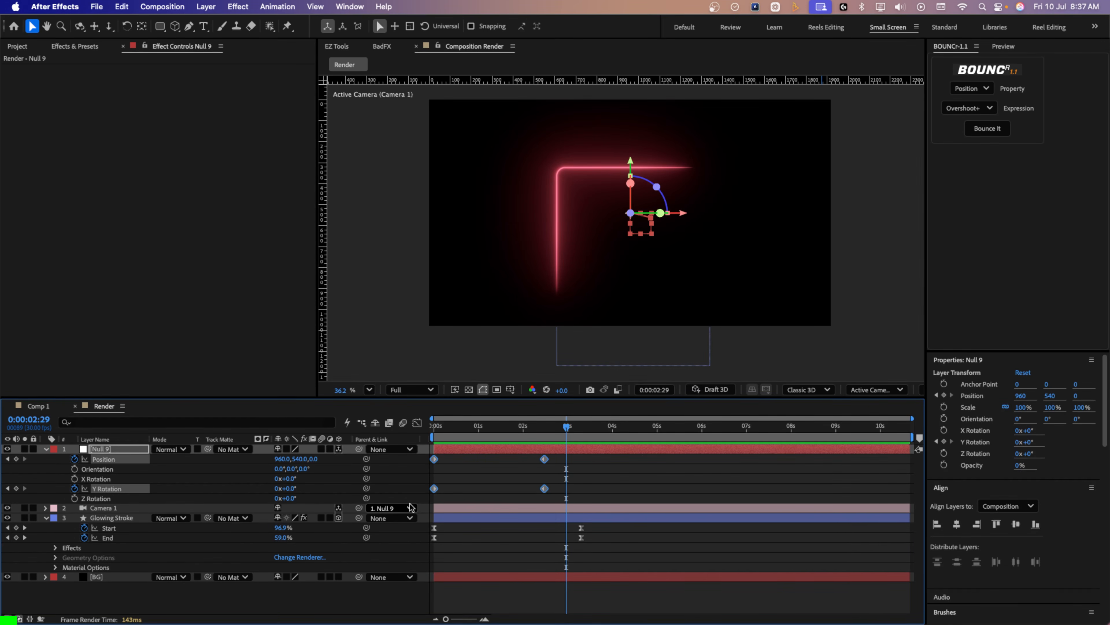
key("F9")
key("shift+F3")
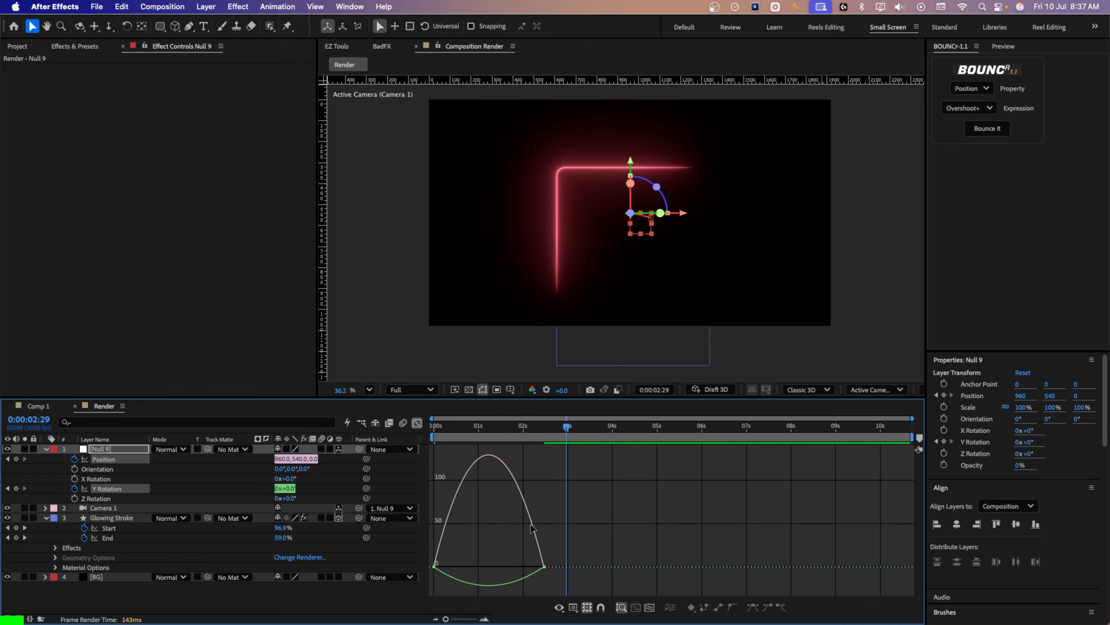
left_click_drag(560, 557, 444, 569)
key("space")
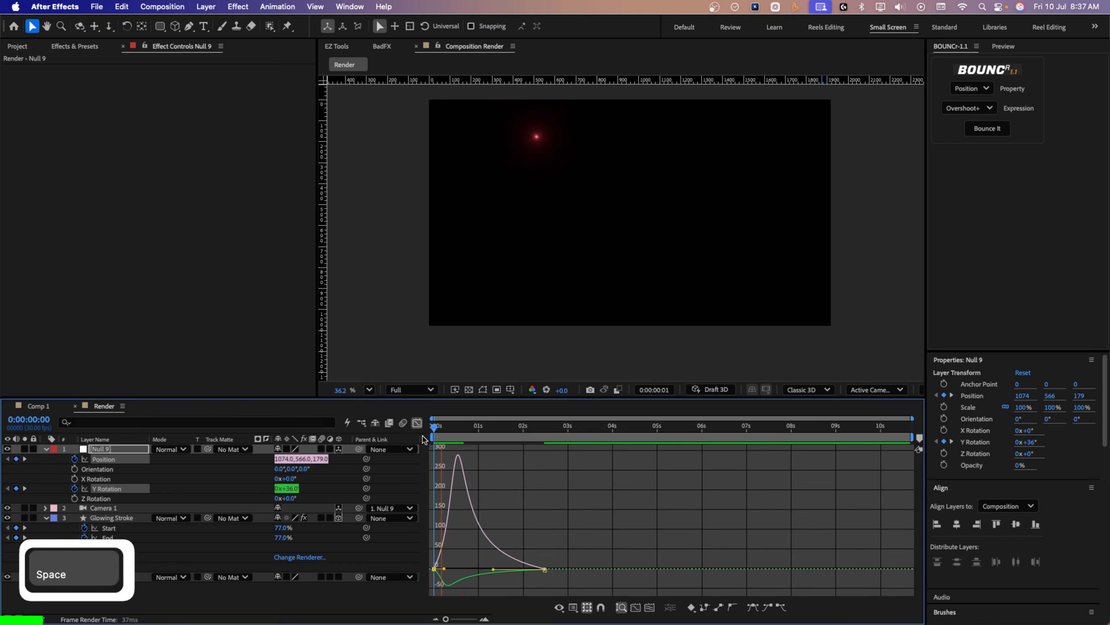
key("space")
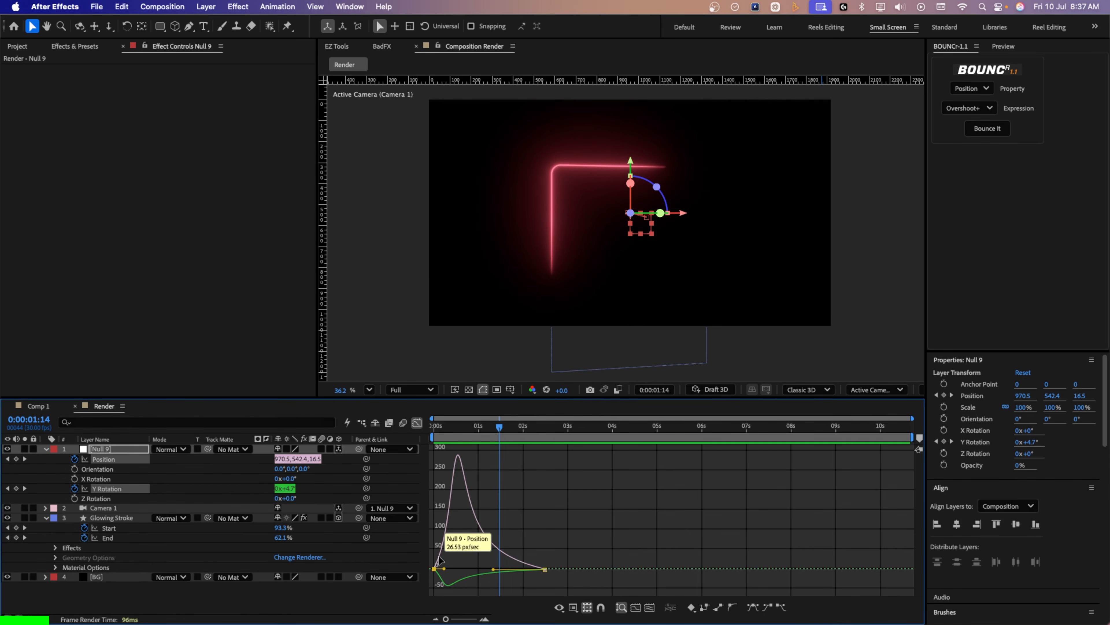
Shift the null's speed peak closer to the first keyframes, preview the motion, and return to the layer-bar timeline.
left_click_drag(452, 570, 443, 568)
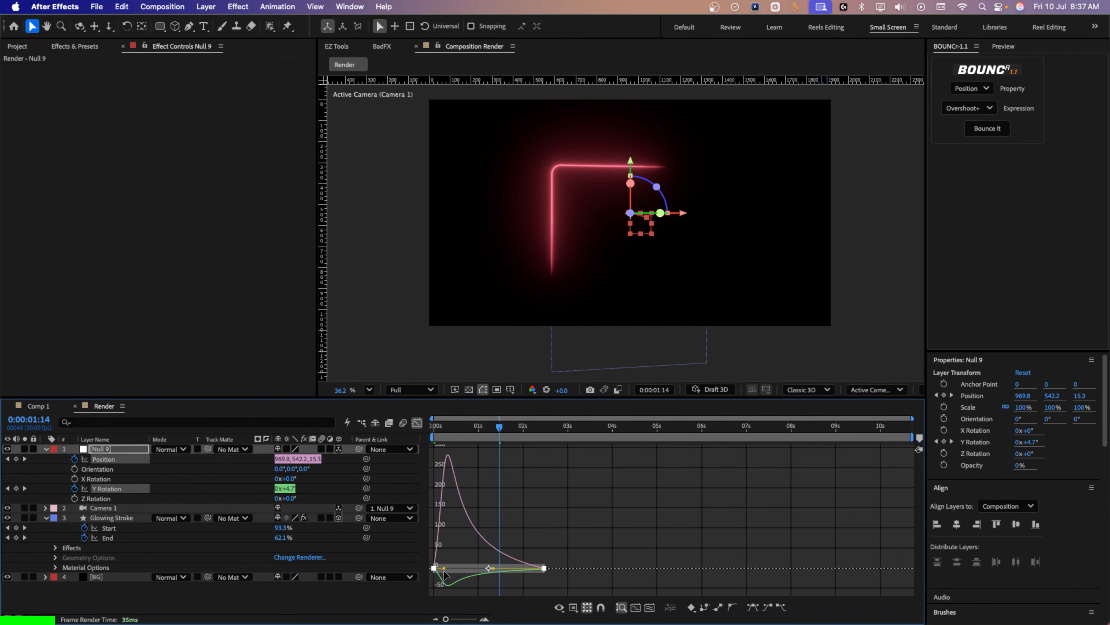
key("space")
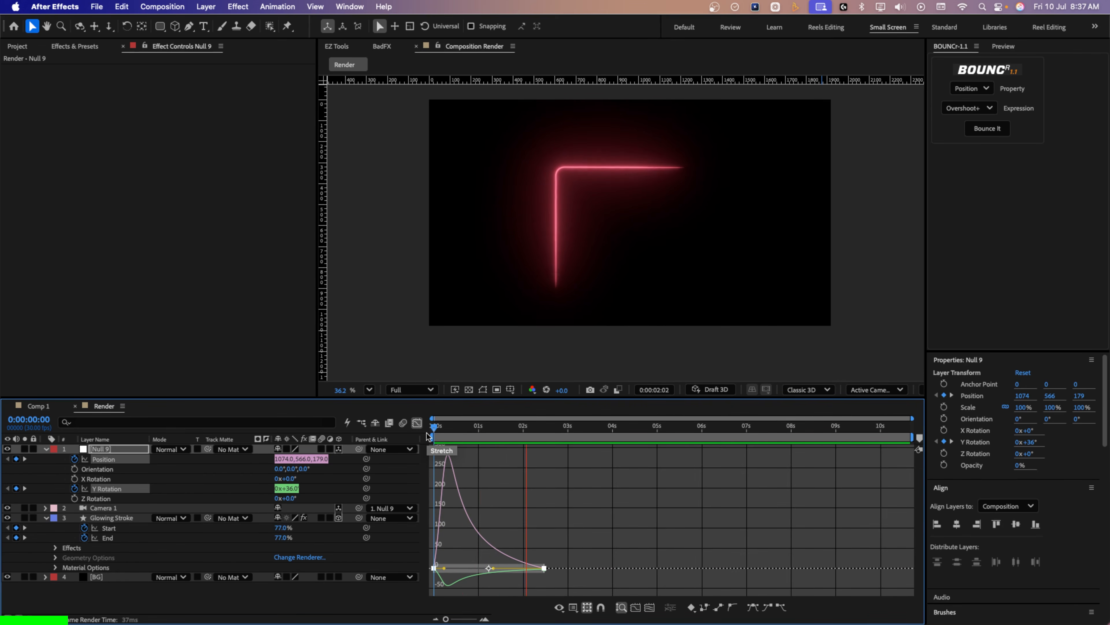
key("space")
left_click(417, 423)
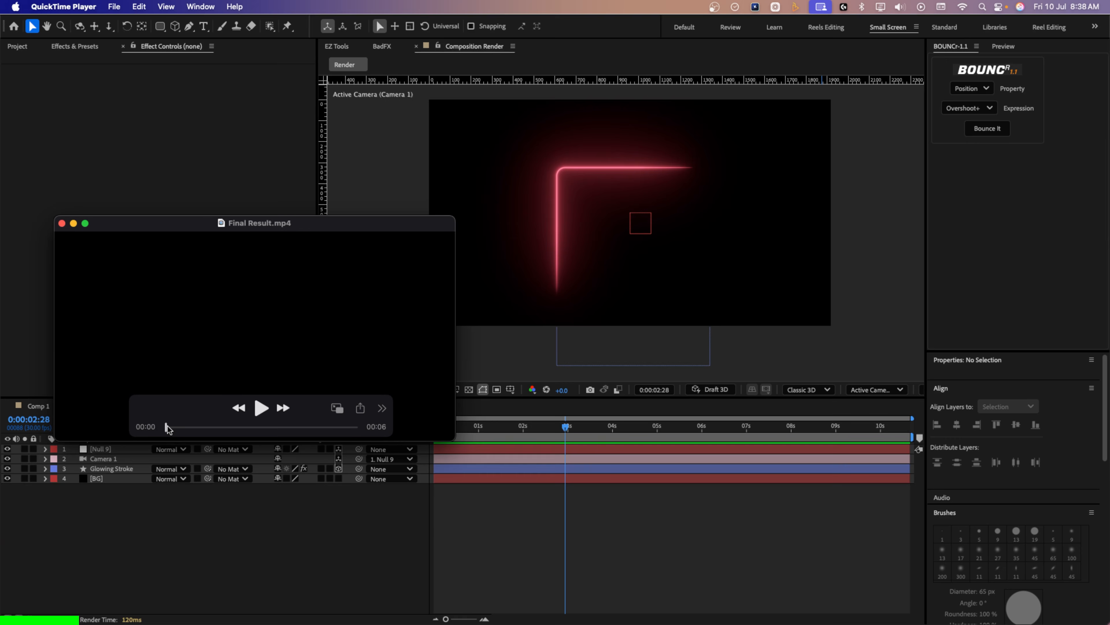
Check the glow highlight in Final Result.mp4, then apply CC Light Sweep to the Glowing Stroke layer and order it above Deep Glow 2.
left_click_drag(168, 429, 230, 441)
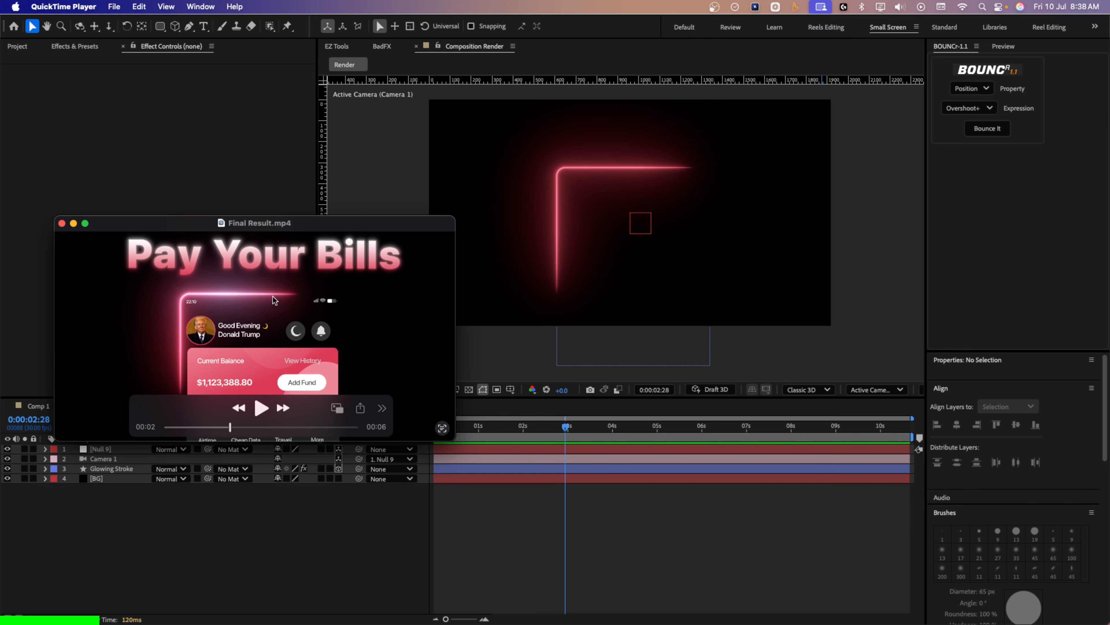
left_click(180, 556)
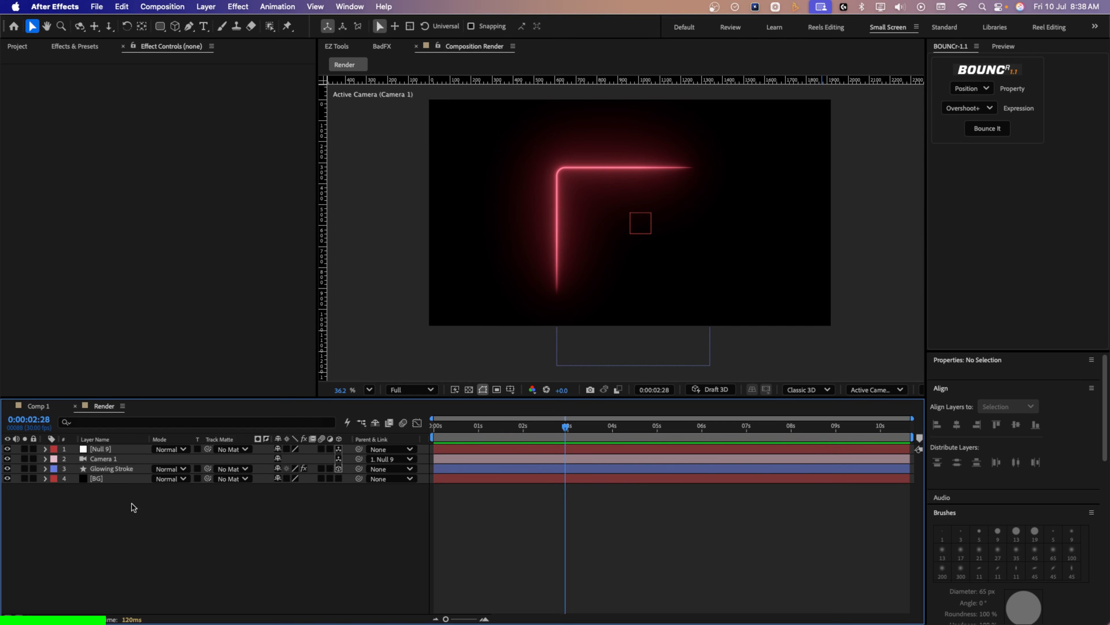
left_click(118, 470)
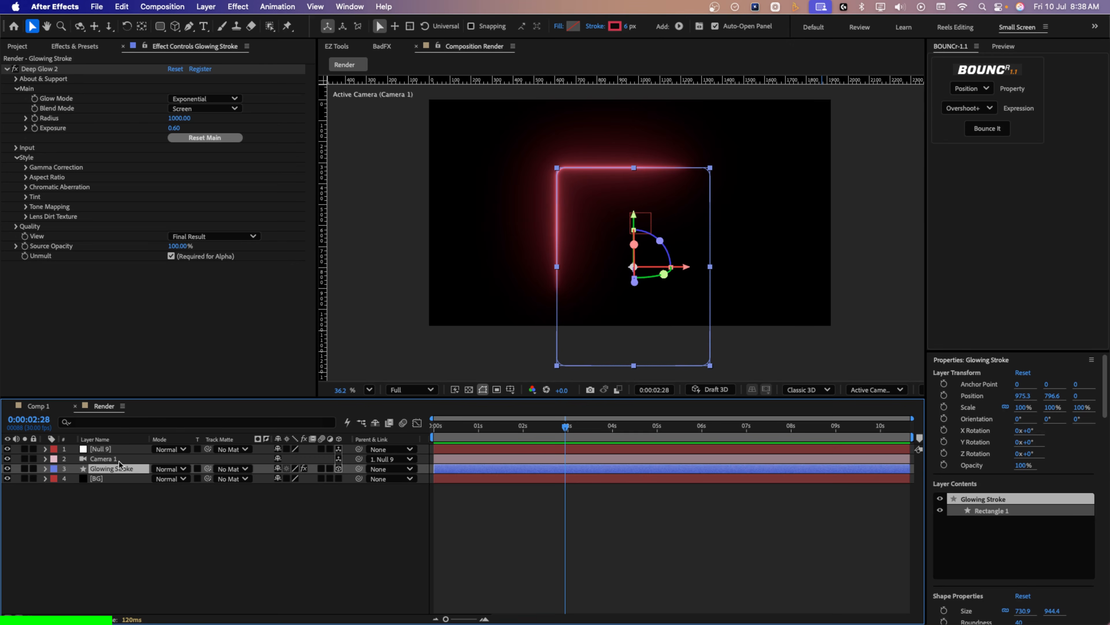
left_click(74, 46)
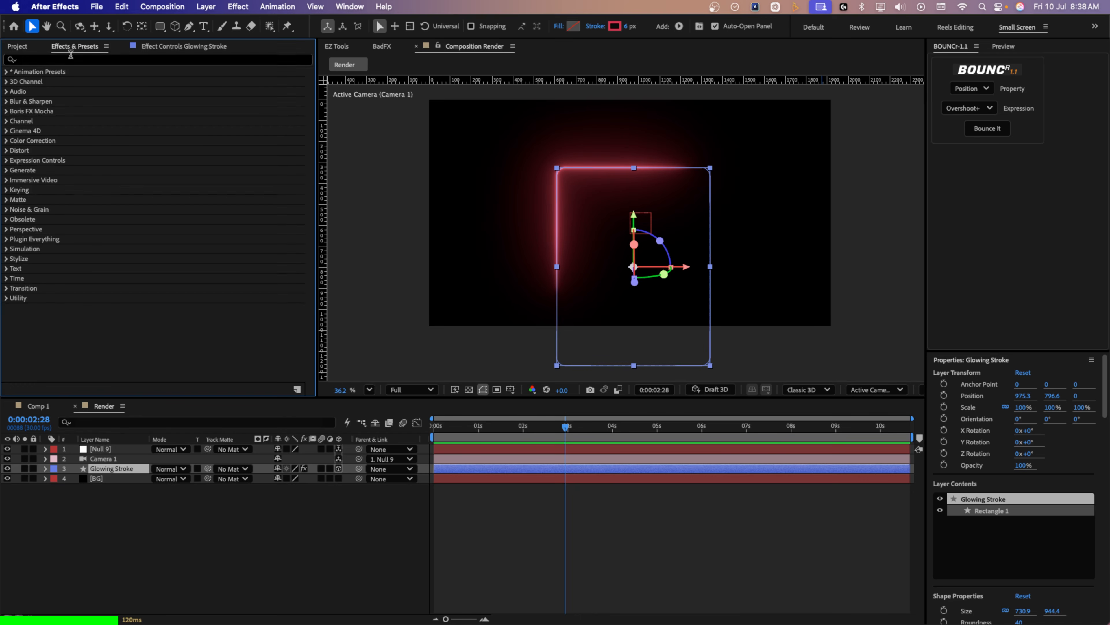
left_click(71, 59)
type("light swe")
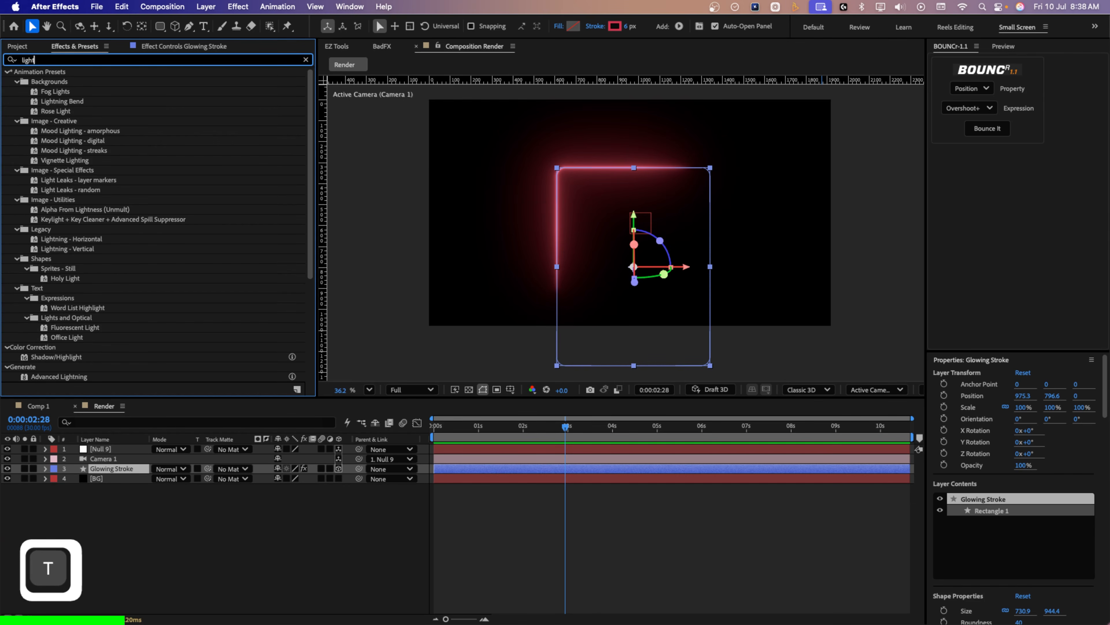
left_click(52, 82)
double_click(71, 83)
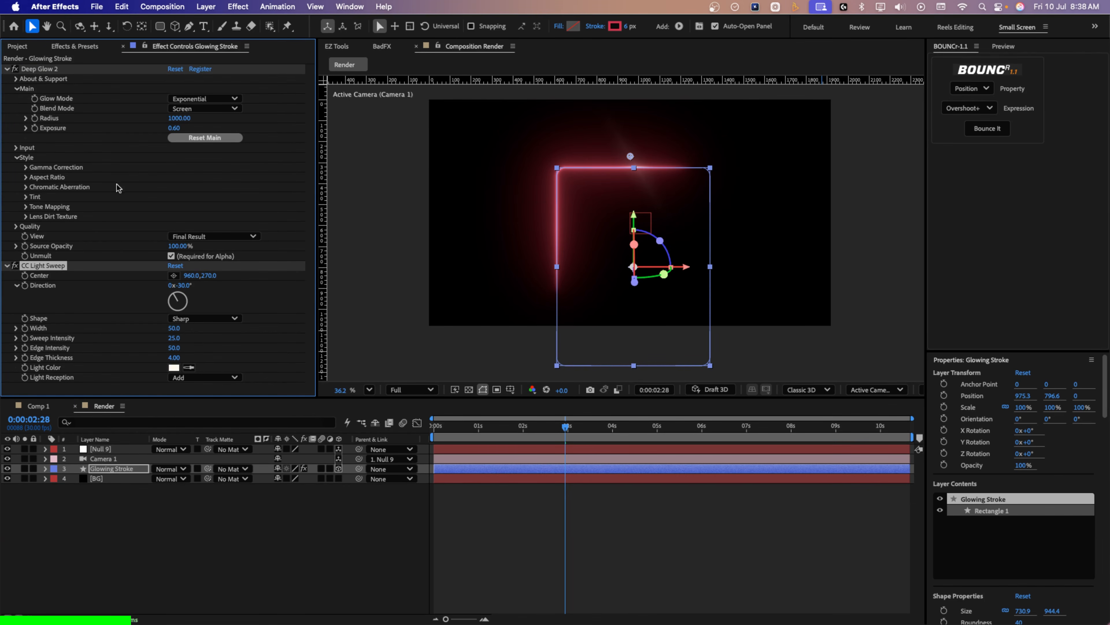
left_click_drag(46, 270, 63, 71)
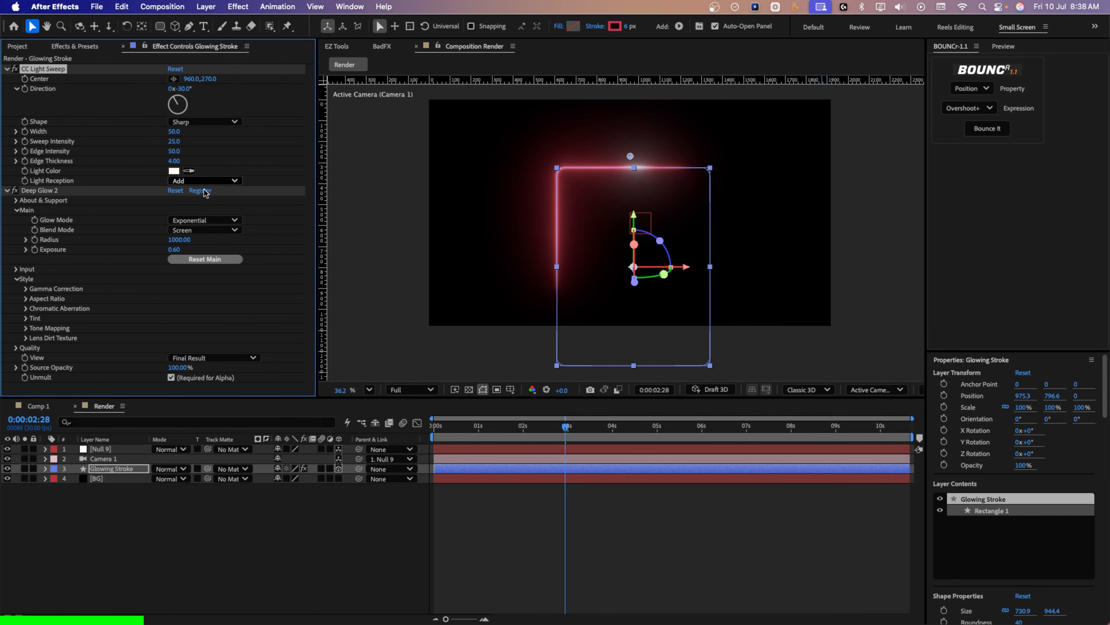
Set CC Light Sweep's Width to 116 and Center to 731, 270, and compare the result with Final Result.mp4 in QuickTime Player.
left_click_drag(174, 131, 210, 133)
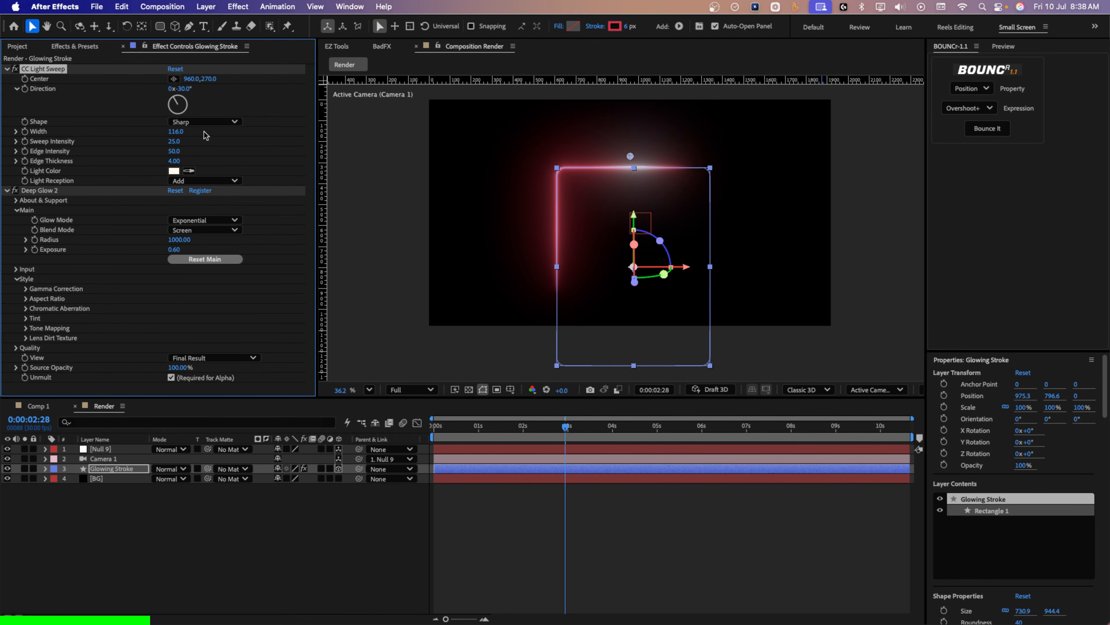
mouse_move(189, 79)
left_mouse_down()
mouse_move(63, 88)
mouse_move(127, 90)
left_mouse_up()
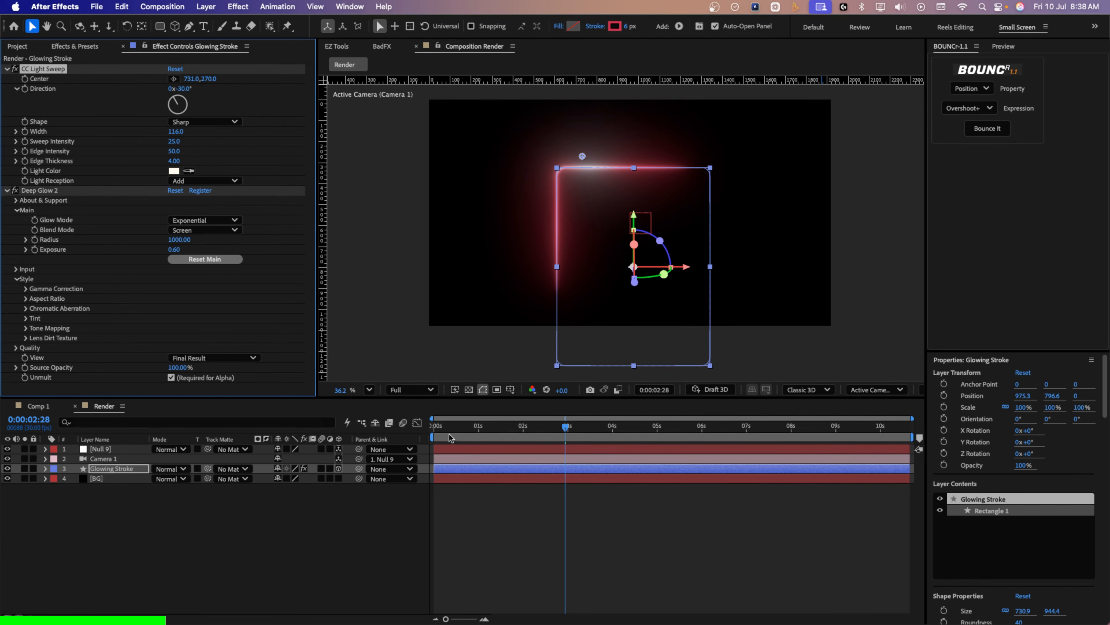
left_click(136, 555)
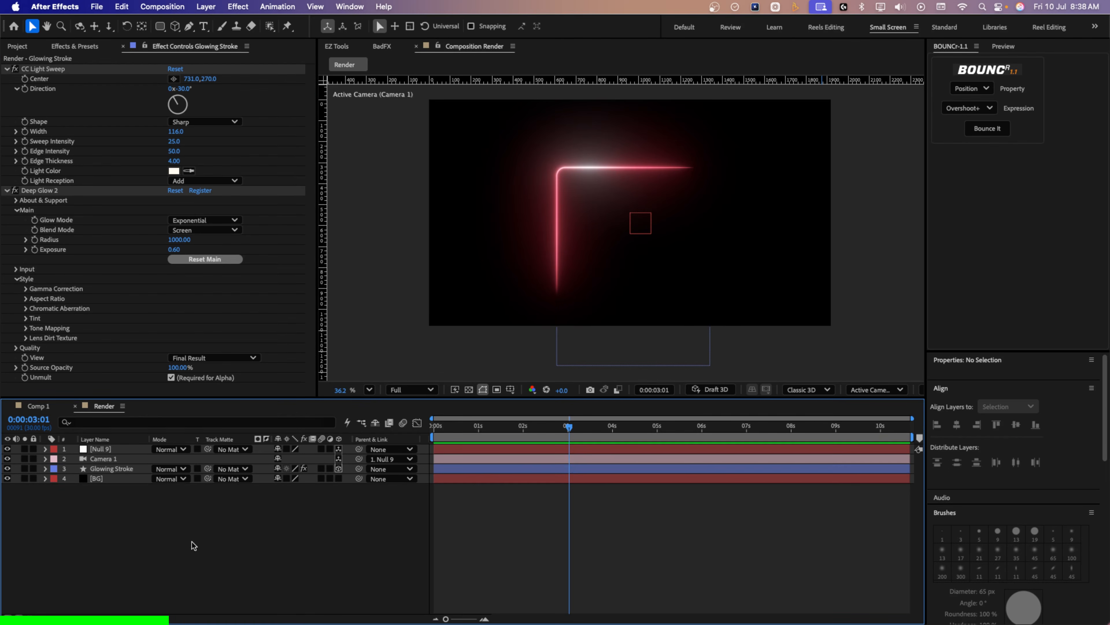
key("super+Tab")
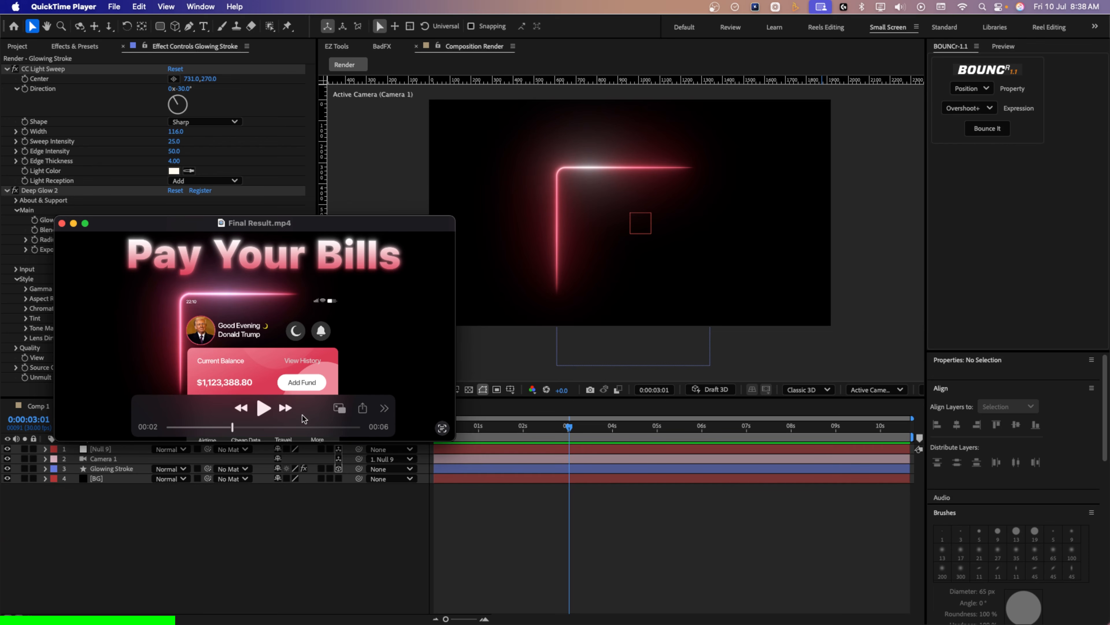
left_click_drag(305, 418, 309, 260)
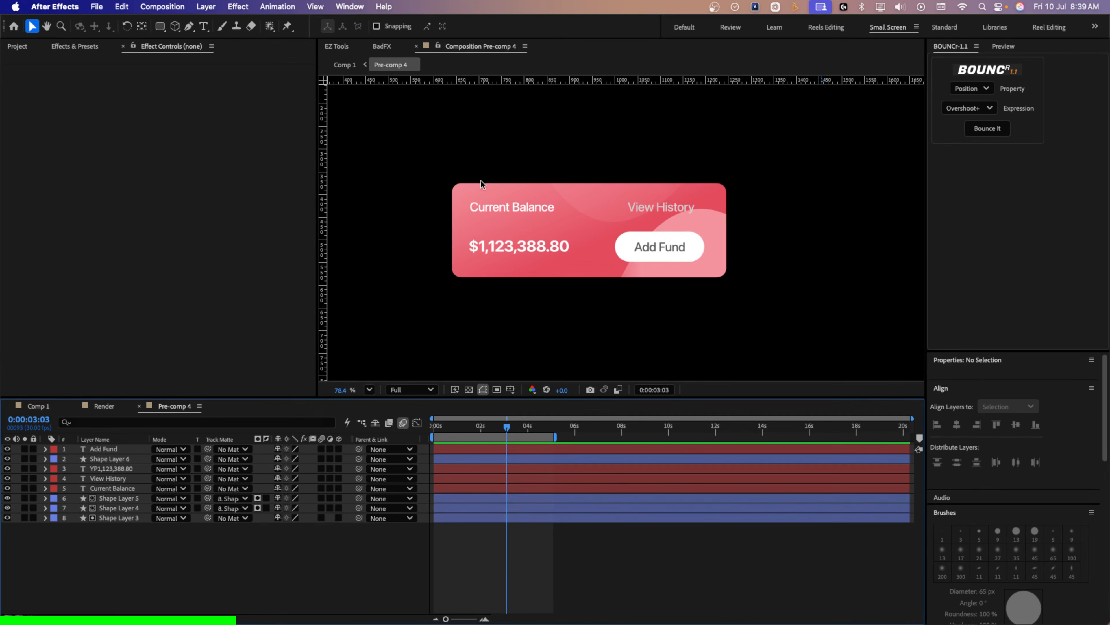
Solo the card's background rectangle, Shape Layer 3, in Pre-comp 4 and examine both colour stops of its gradient fill without changing them.
left_click(474, 186)
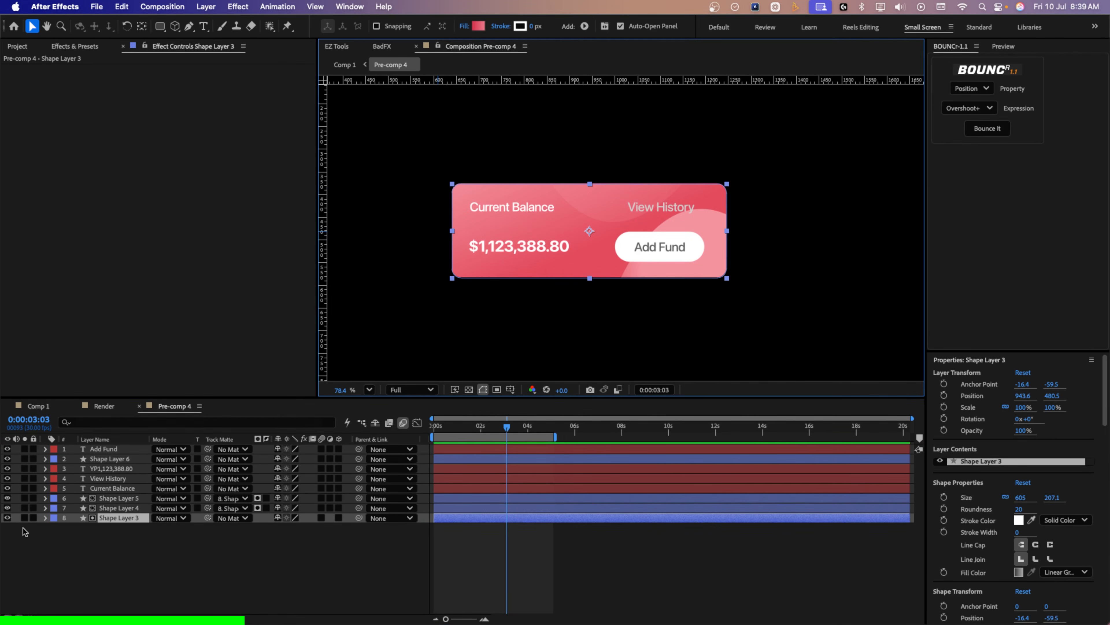
left_click(24, 517)
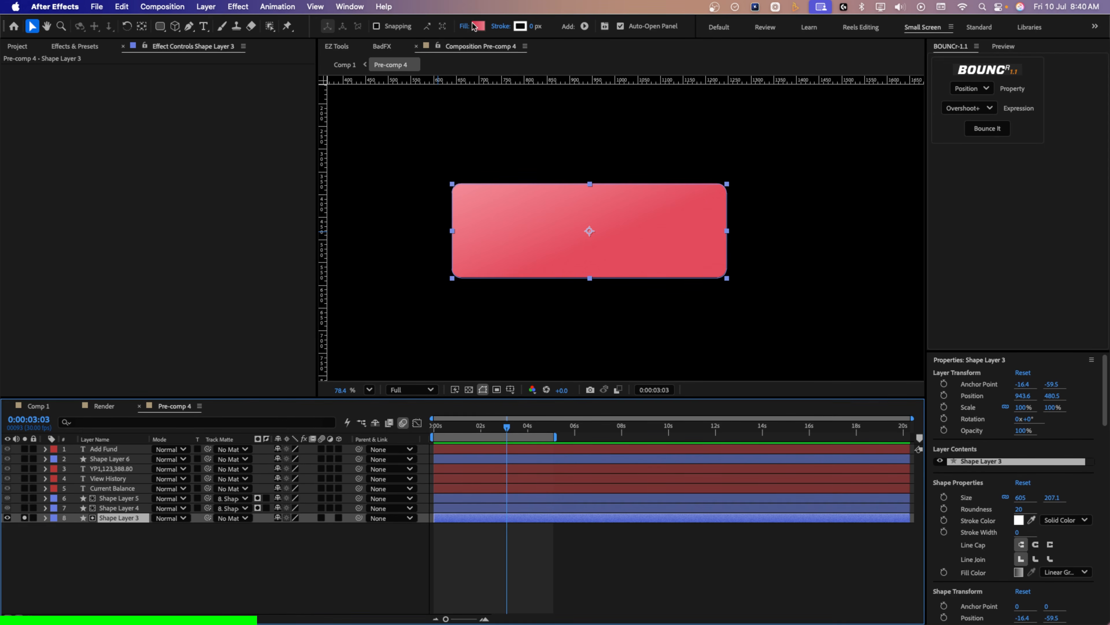
left_click(478, 26)
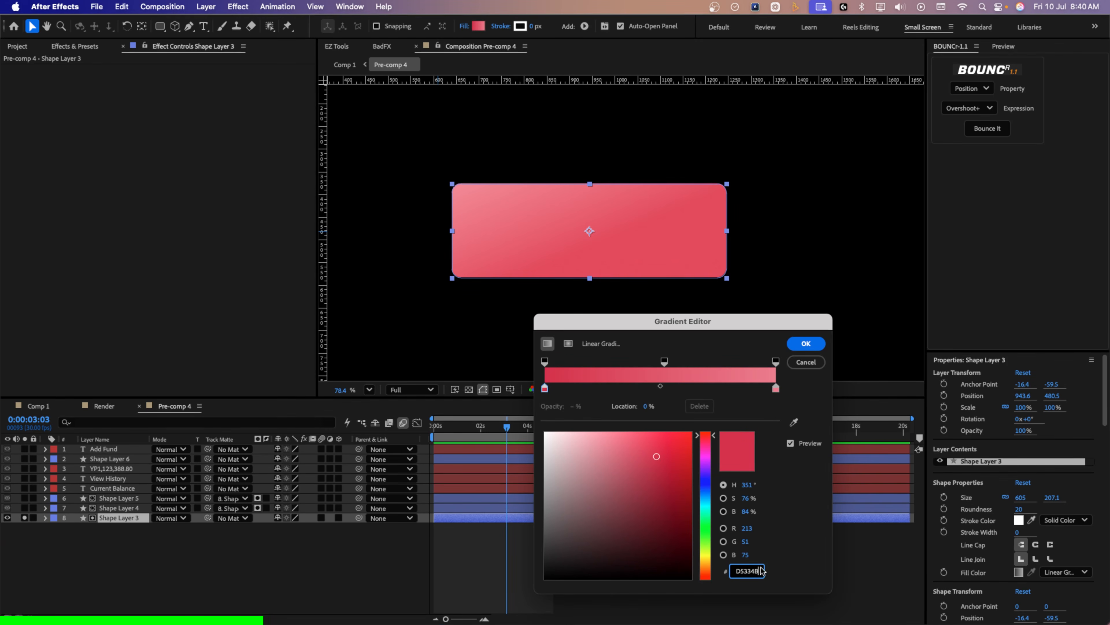
left_click(776, 388)
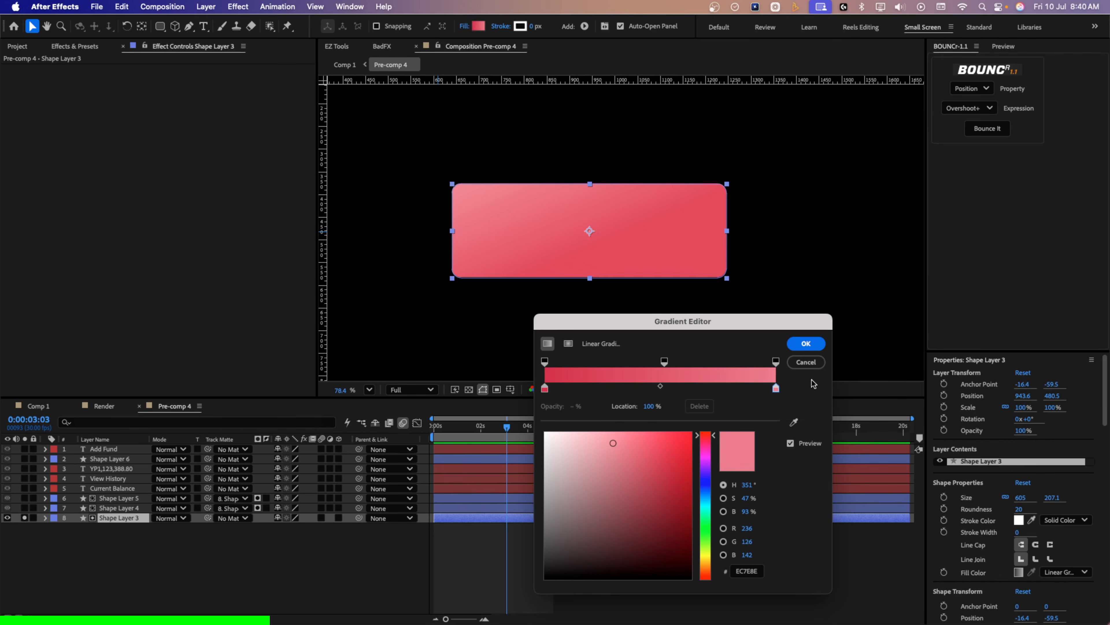
left_click(806, 362)
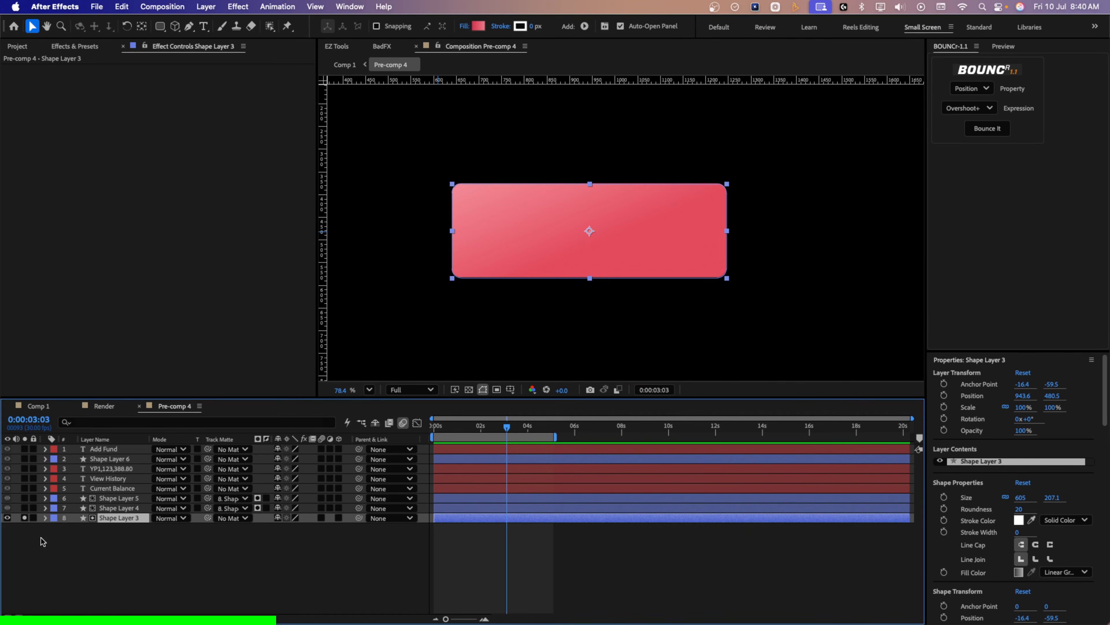
Solo Shape Layer 4 together with the card background and select its curved shape to examine the outline.
left_click(24, 508)
left_click(134, 561)
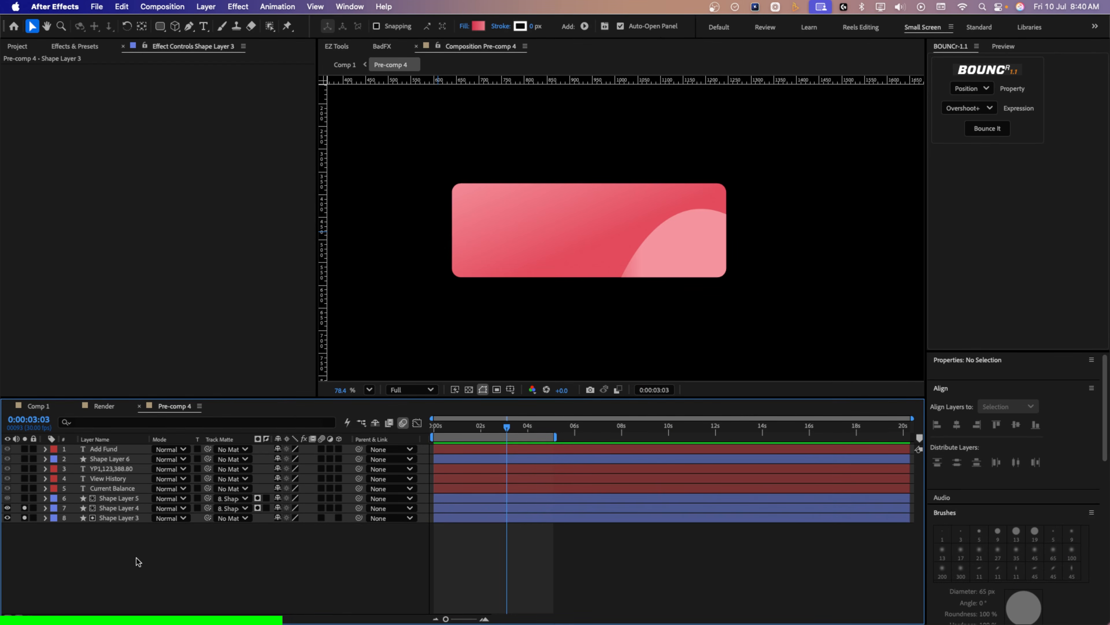
left_click(683, 260)
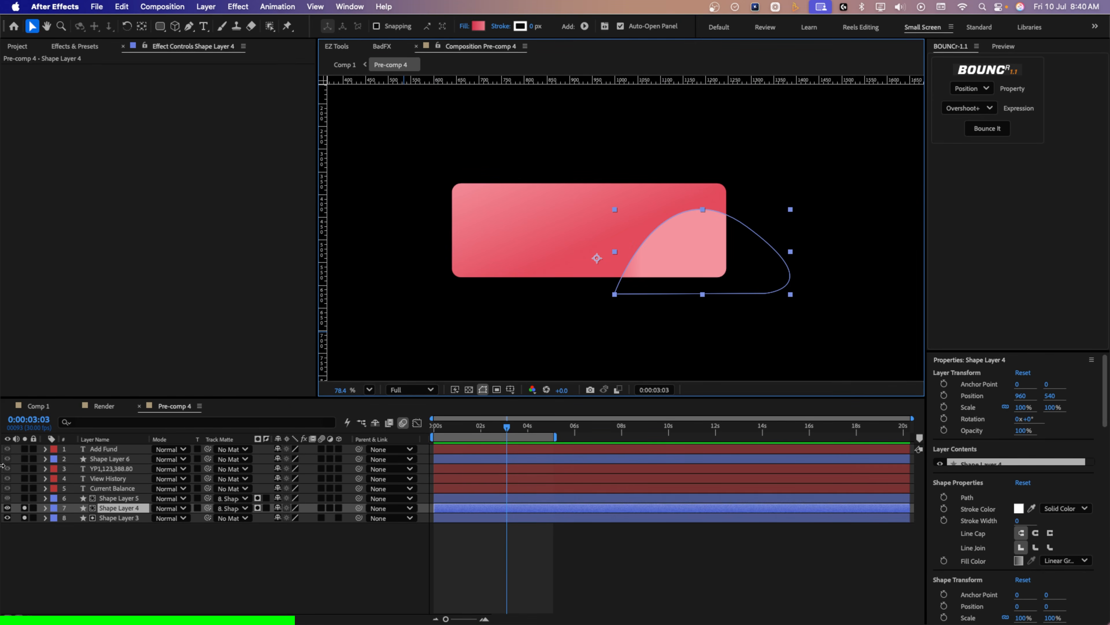
Solo Shape Layer 5 and examine its outline, solo the card's text layers and Shape Layer 6 as well, and save the project.
left_click(24, 498)
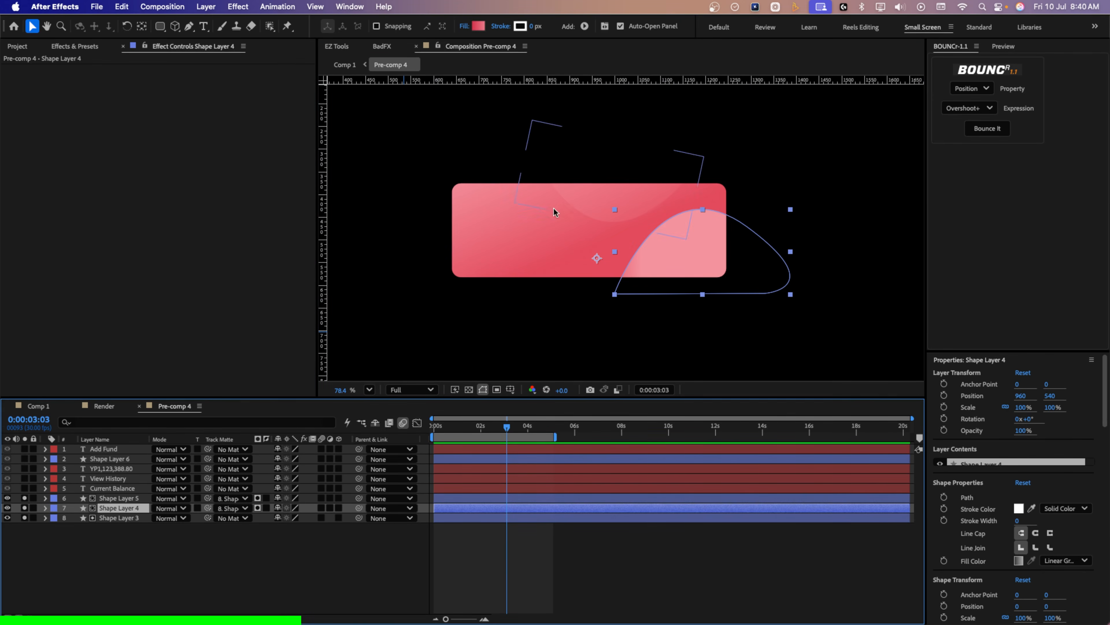
left_click(580, 201)
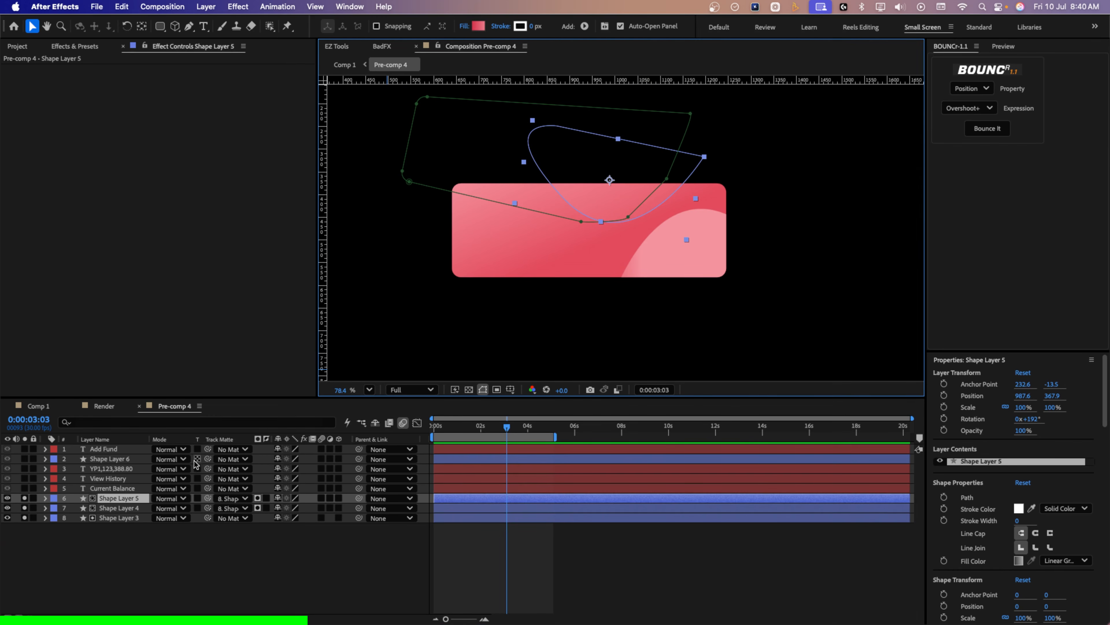
left_click(25, 488)
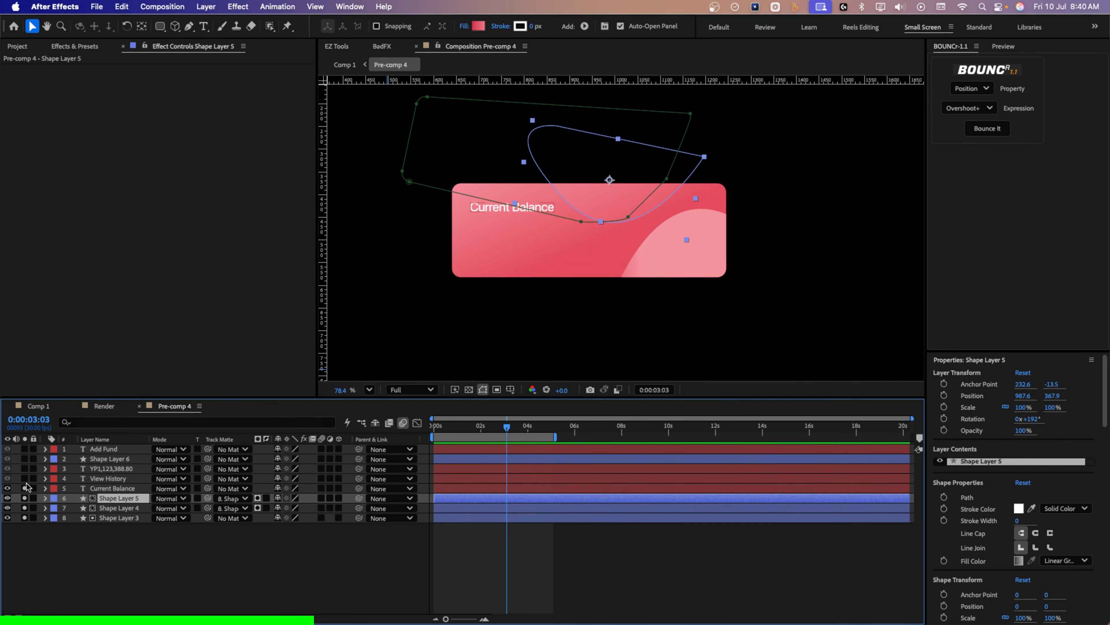
left_click(24, 478)
left_click(25, 468)
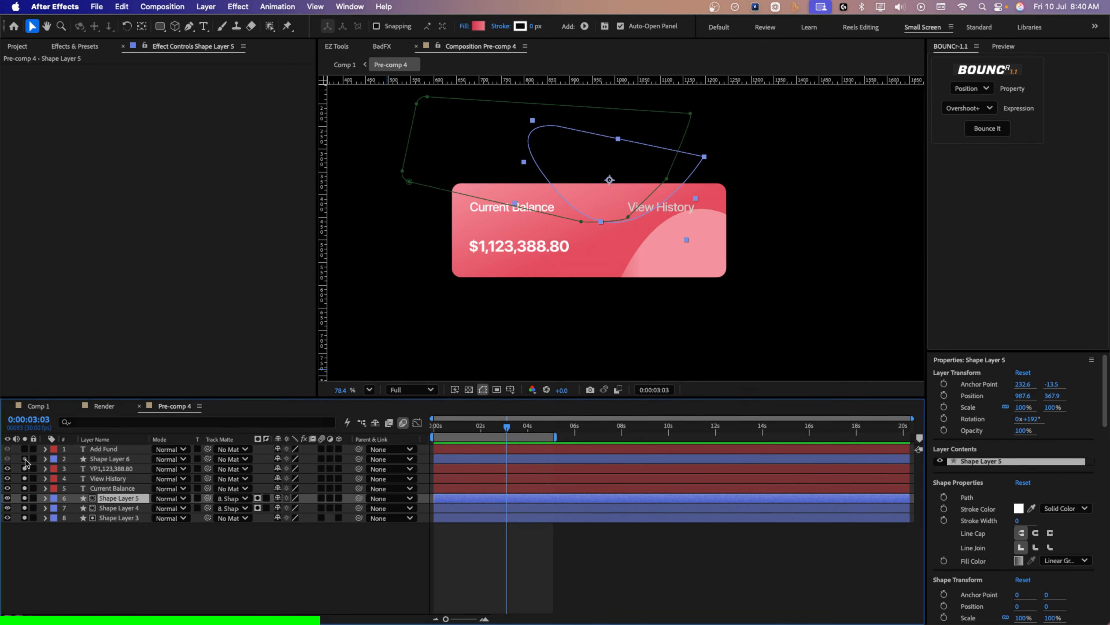
left_click(24, 459)
left_click(25, 449)
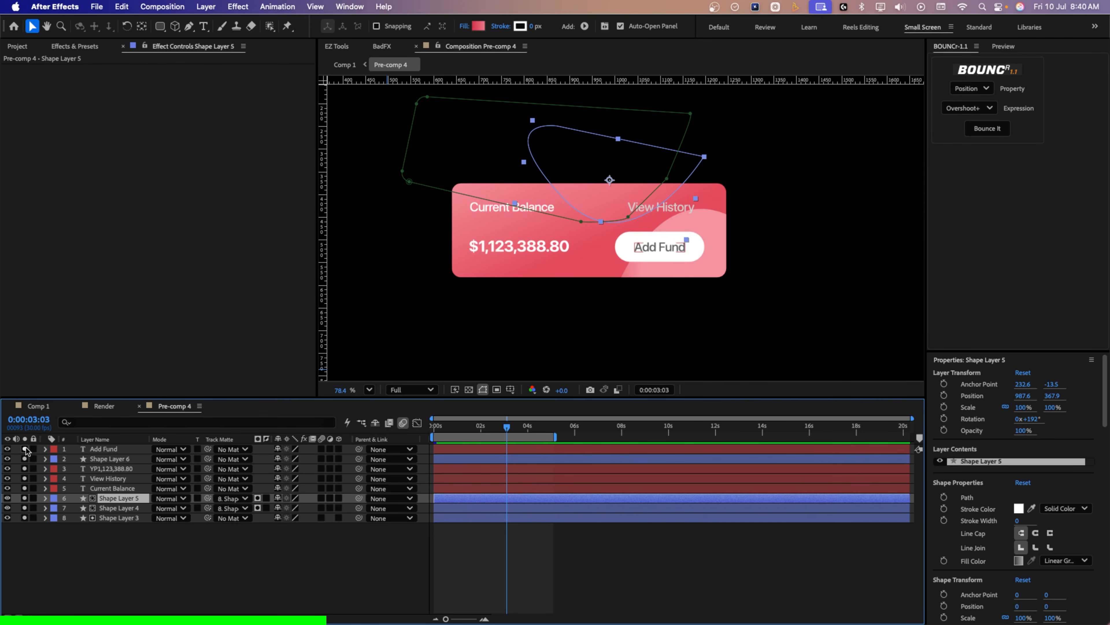
left_click(124, 545)
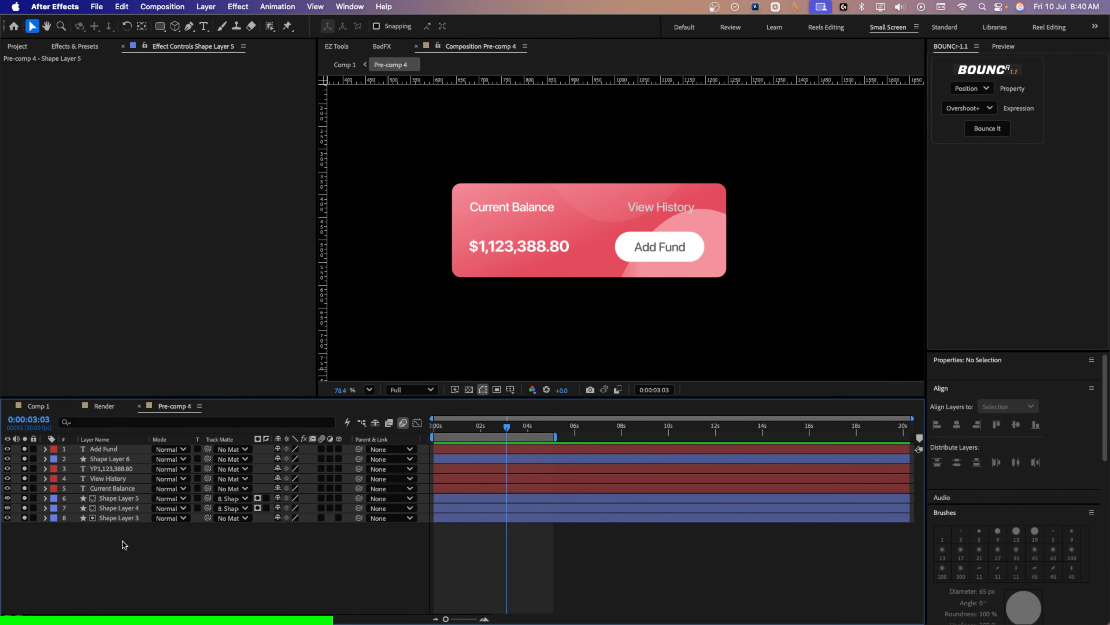
key("super+s")
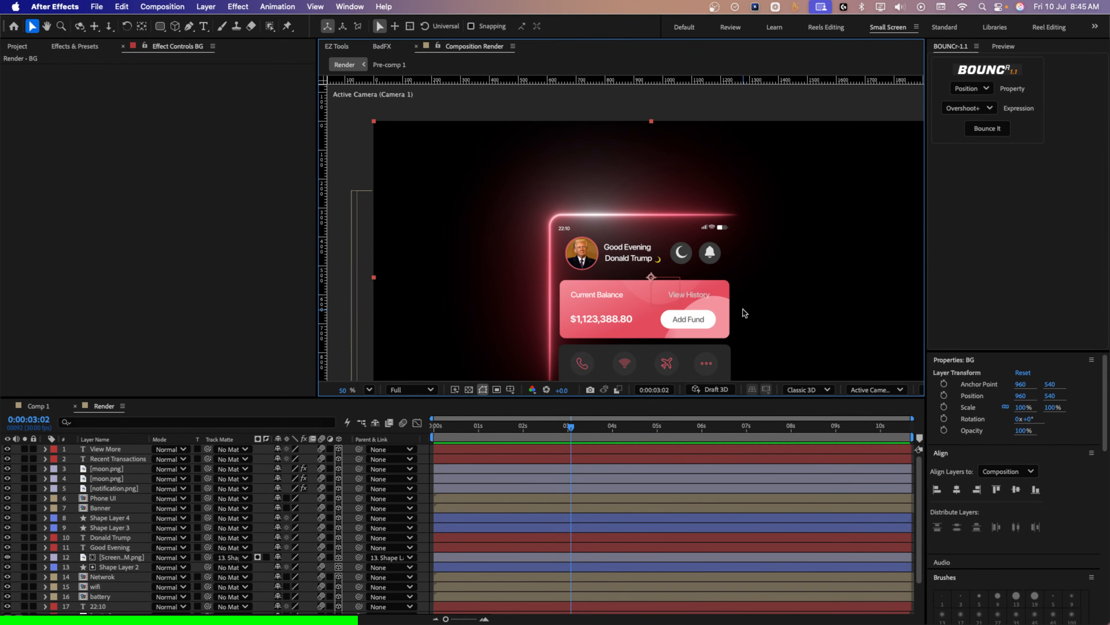
In the Render composition, solo Null 9, Camera 1, Glowing Stroke and BG together with the 22:10 clock and the battery, wifi and network layers.
left_click_drag(744, 313, 733, 259)
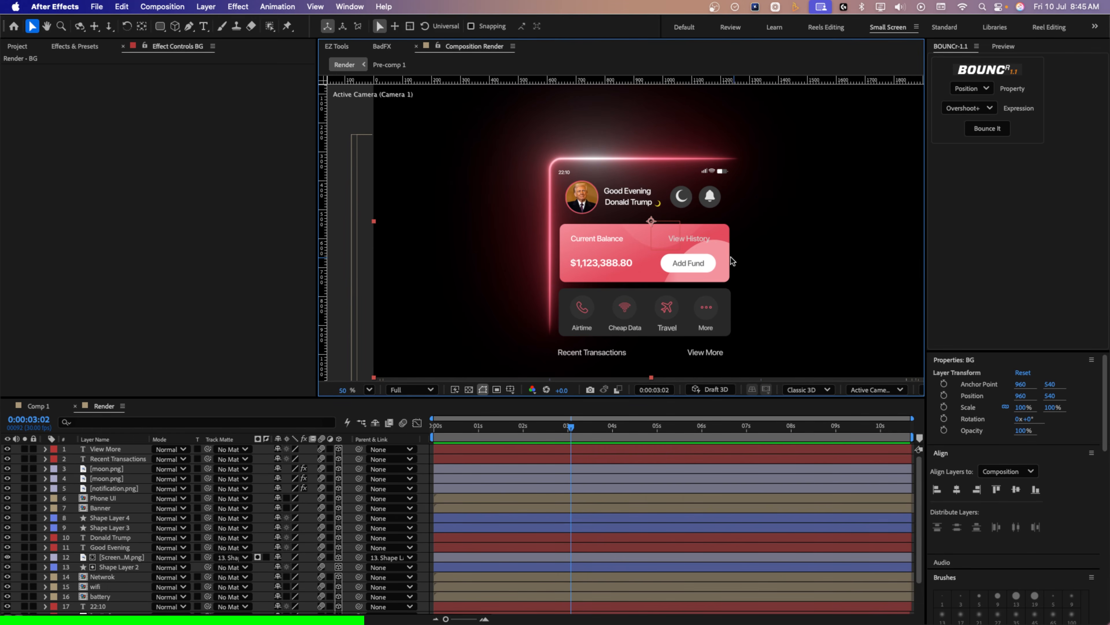
scroll(723, 248, "up", 3)
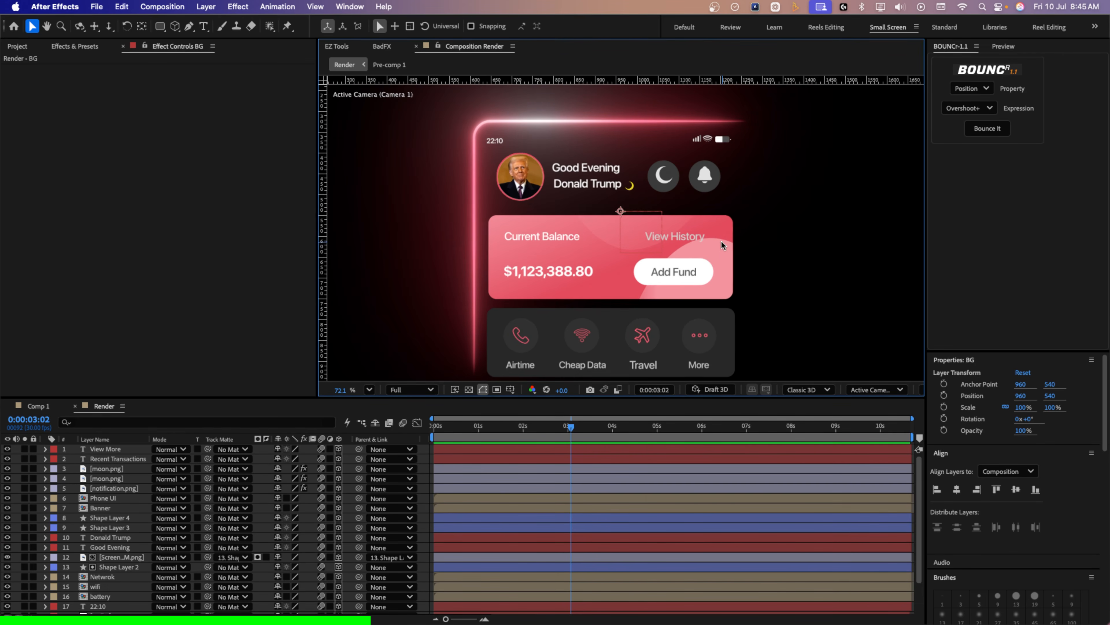
key("space")
scroll(196, 542, "down", 2)
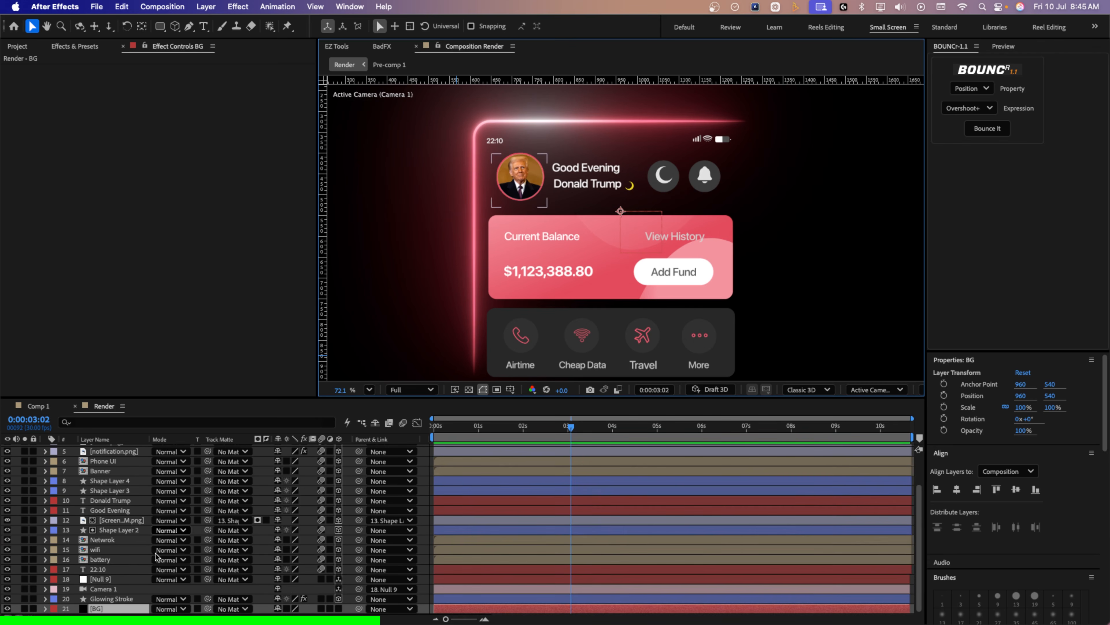
left_click(115, 570)
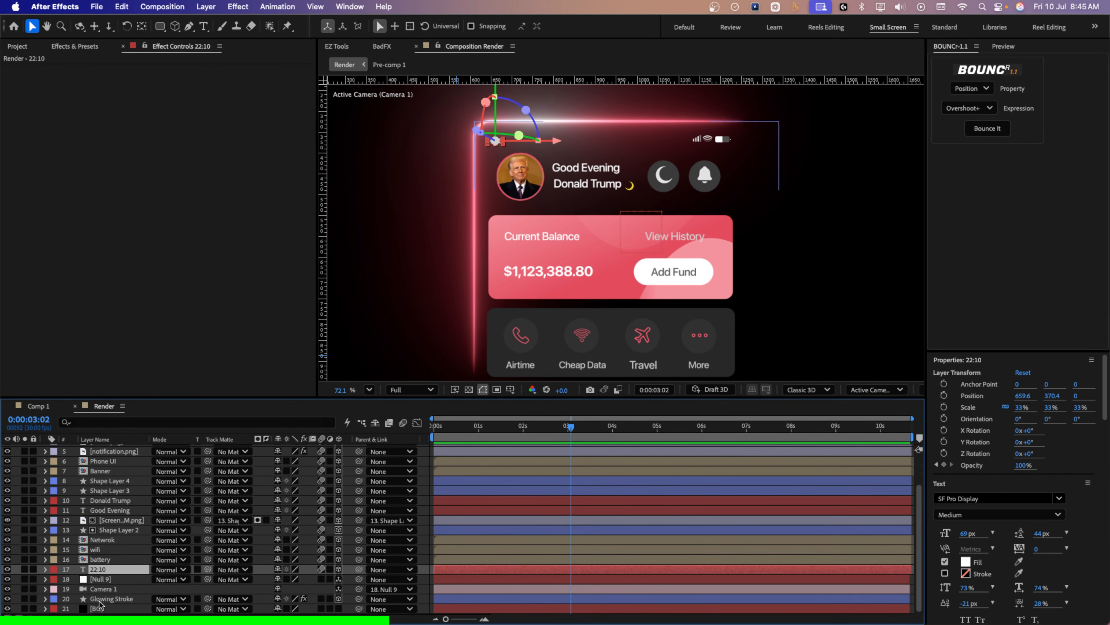
left_click_drag(24, 579, 26, 609)
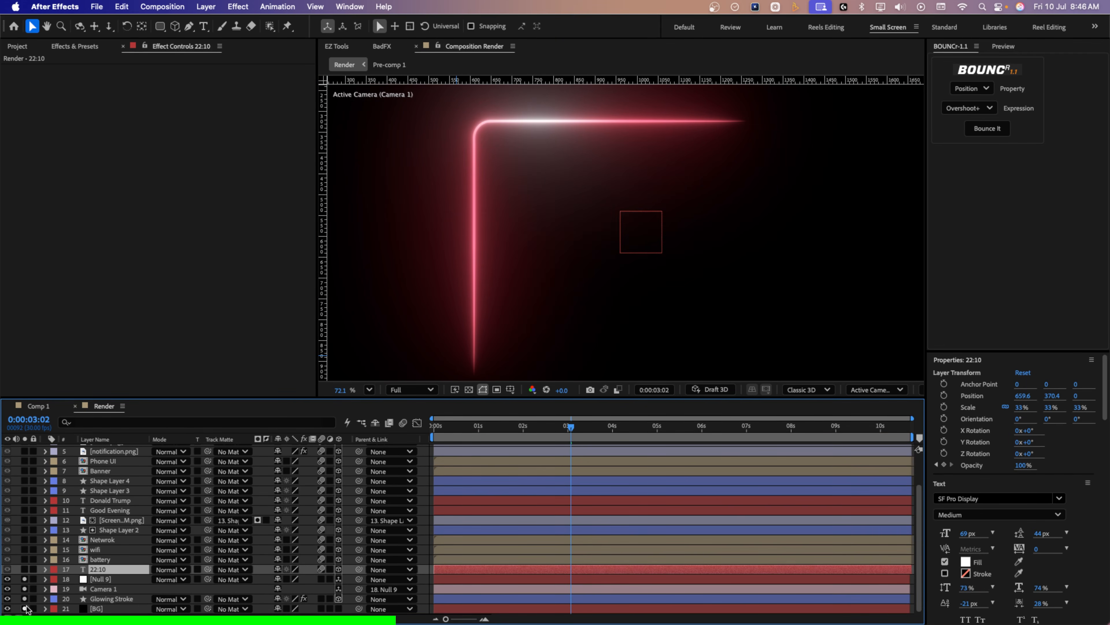
left_click(25, 569)
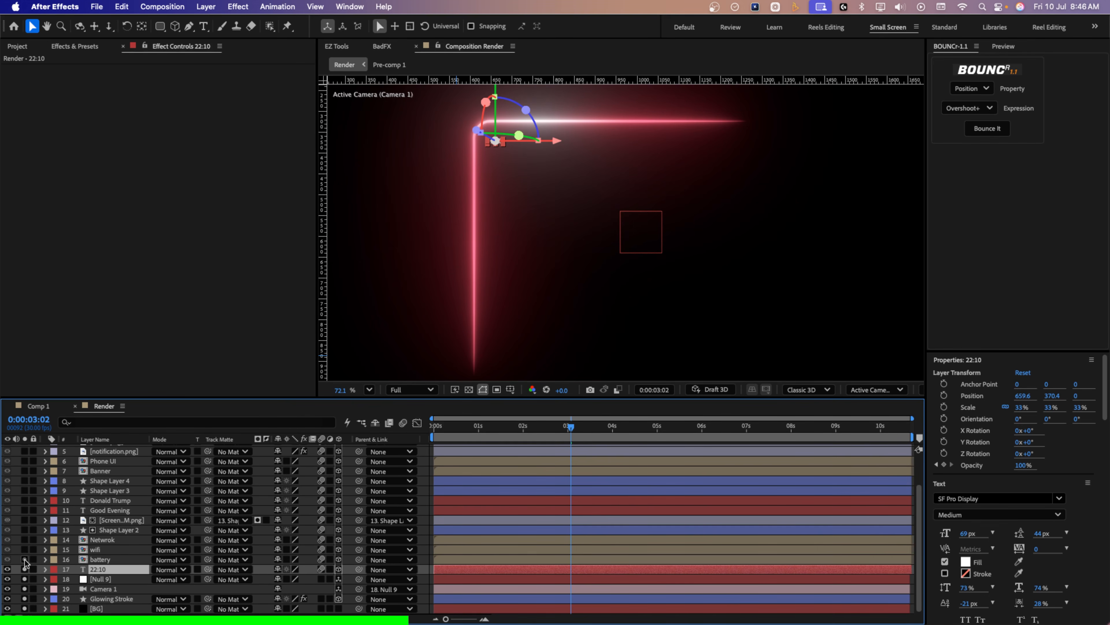
left_click_drag(24, 559, 25, 539)
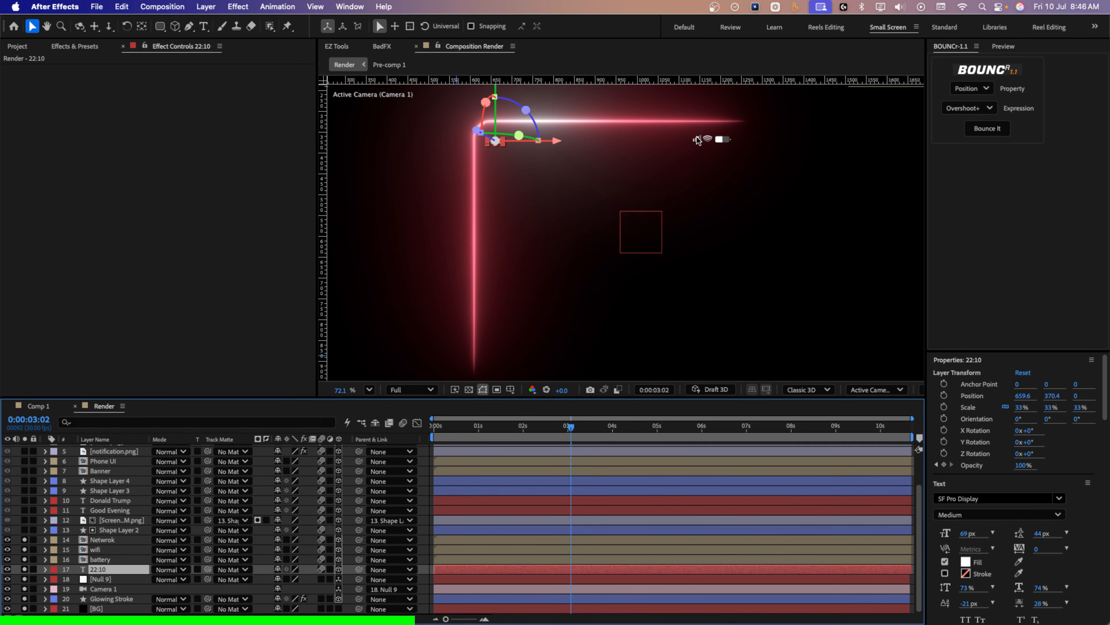
Solo the circular Shape Layer 2, the matted profile screenshot, the Good Evening text and the name text below it.
left_click(24, 530)
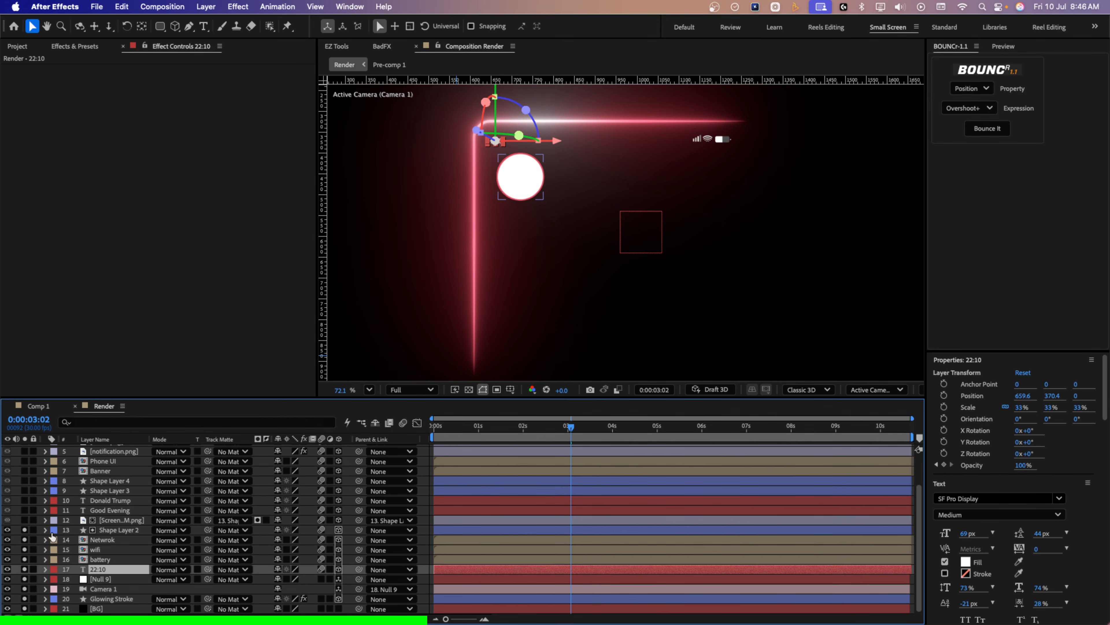
left_click(97, 520)
left_click(25, 520)
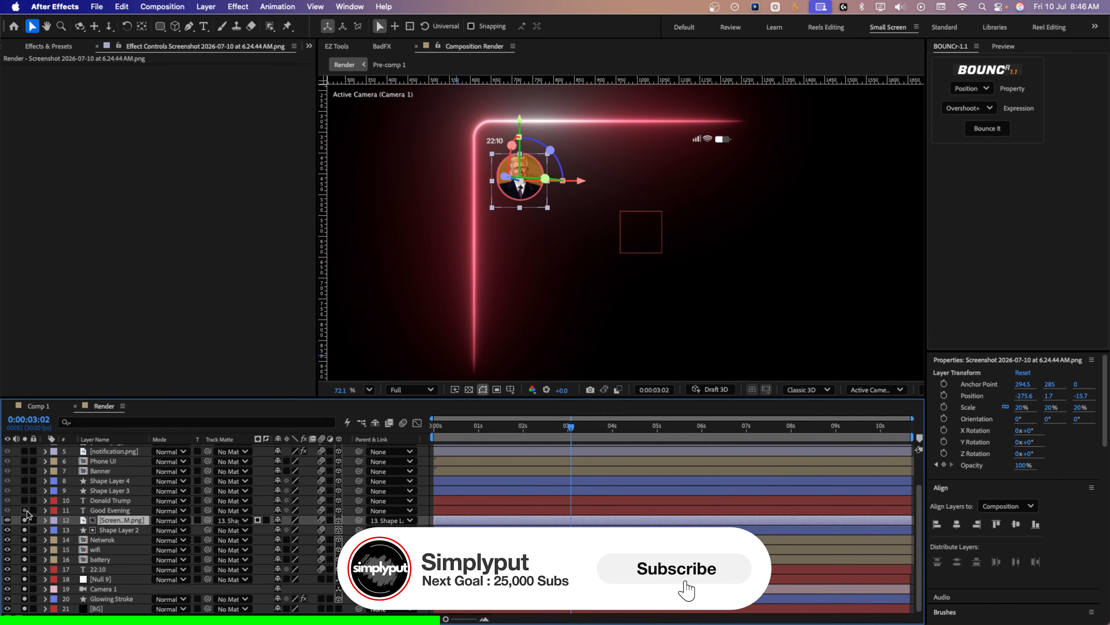
left_click(25, 510)
left_click(26, 502)
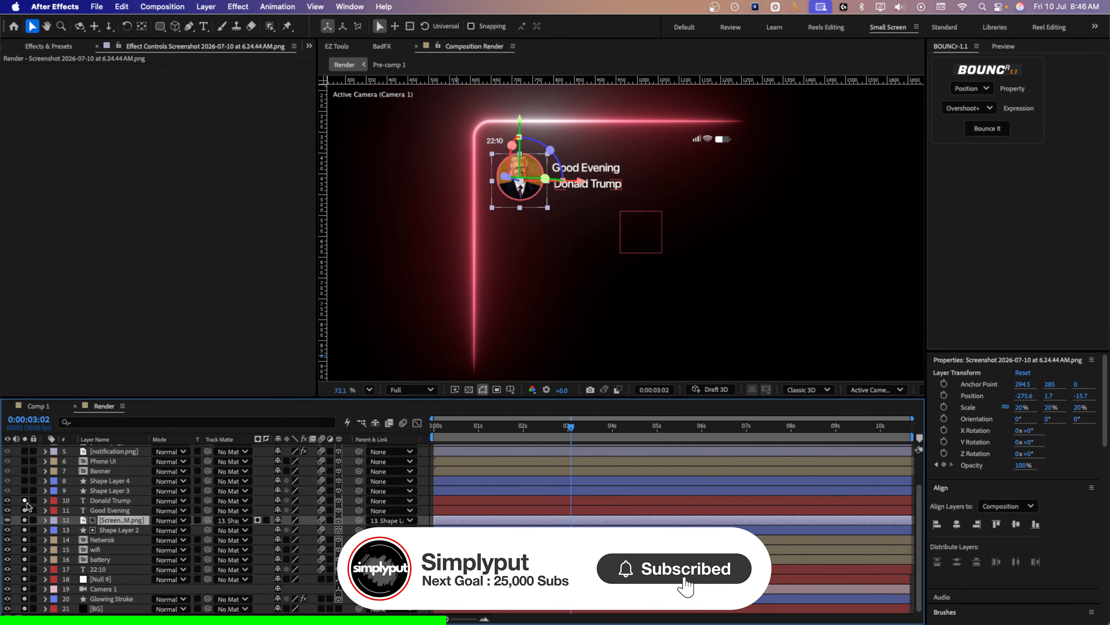
Solo the two header button circles, Shape Layer 3 and Shape Layer 4, with their moon.png and notification.png icons.
left_click(25, 491)
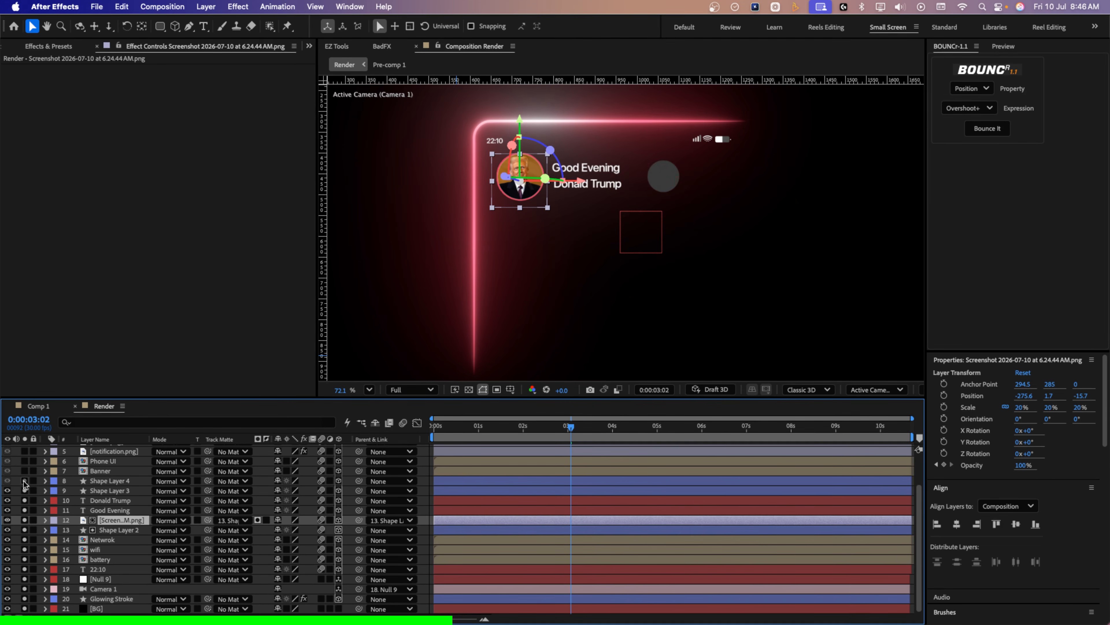
left_click(24, 481)
scroll(25, 476, "up", 3)
left_click(25, 473)
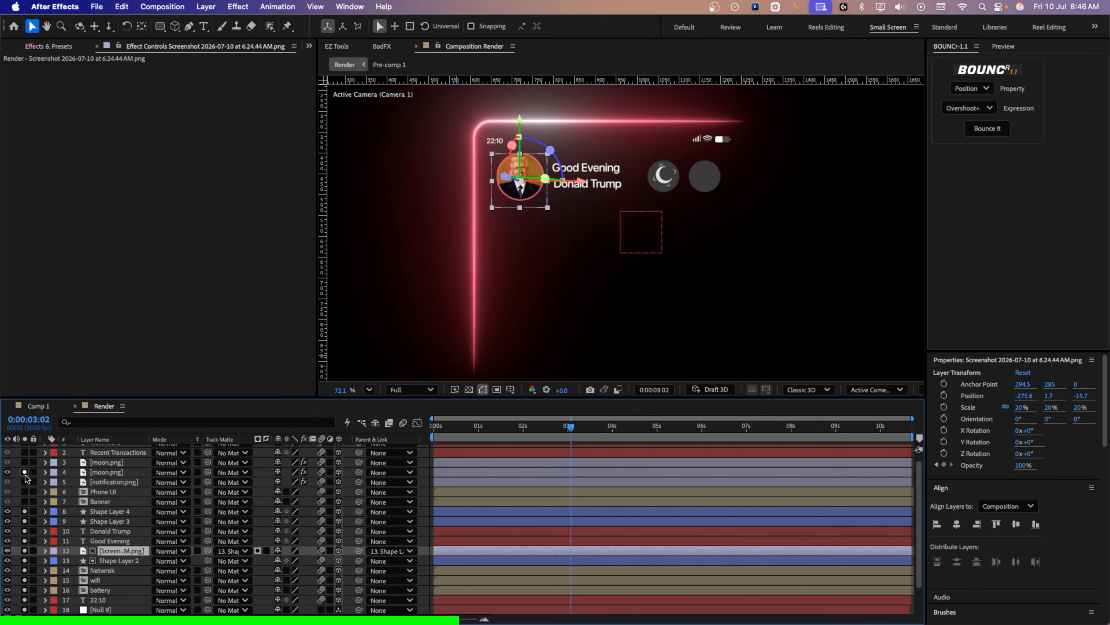
left_click(25, 481)
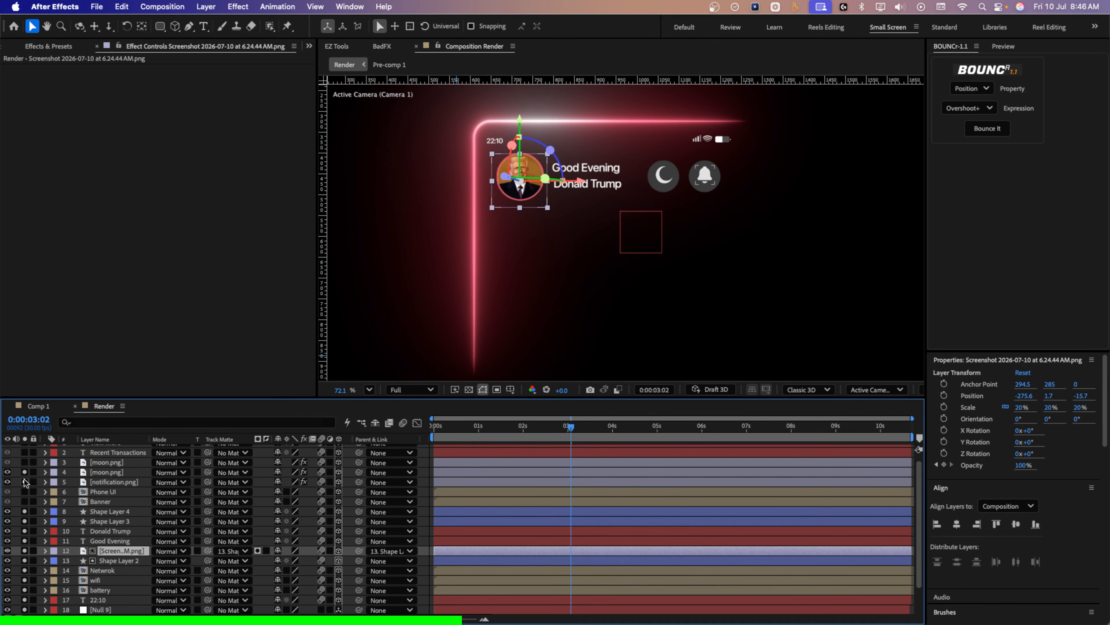
Solo the Banner and Phone UI pre-comps, the remaining moon.png, and the Recent Transactions and View More texts.
left_click(25, 501)
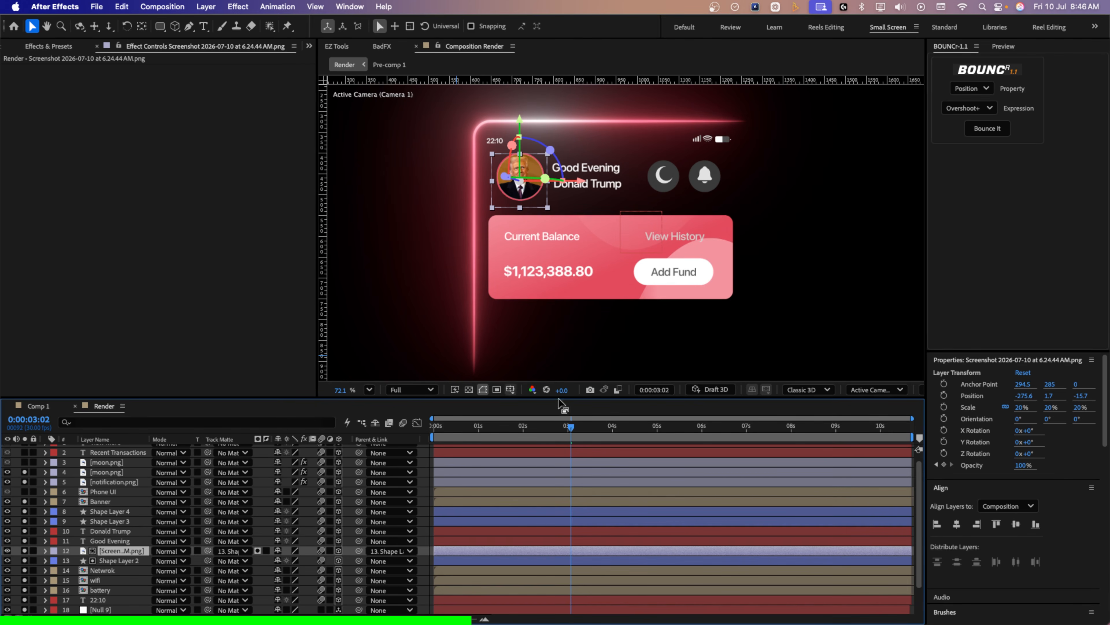
left_click(25, 491)
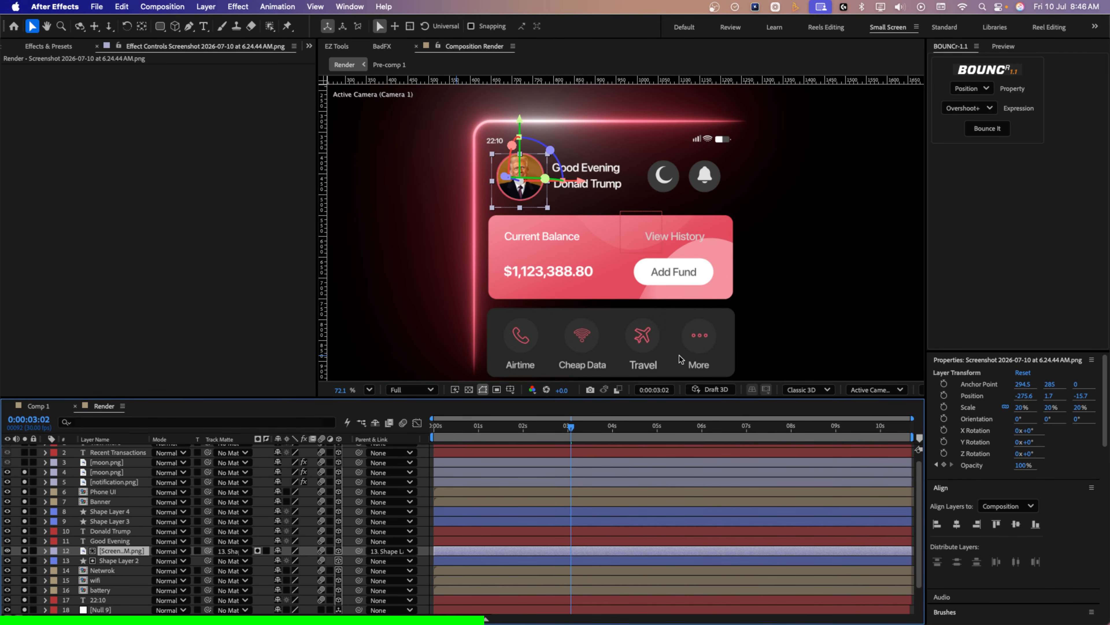
scroll(9, 452, "up", 1)
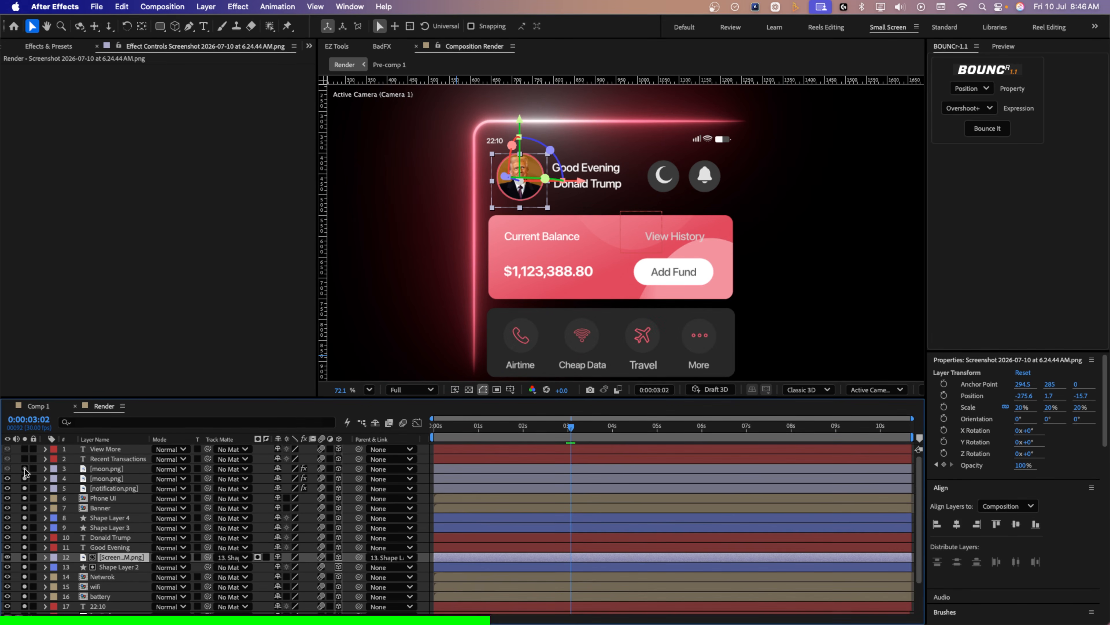
left_click(25, 469)
left_click_drag(554, 388, 564, 311)
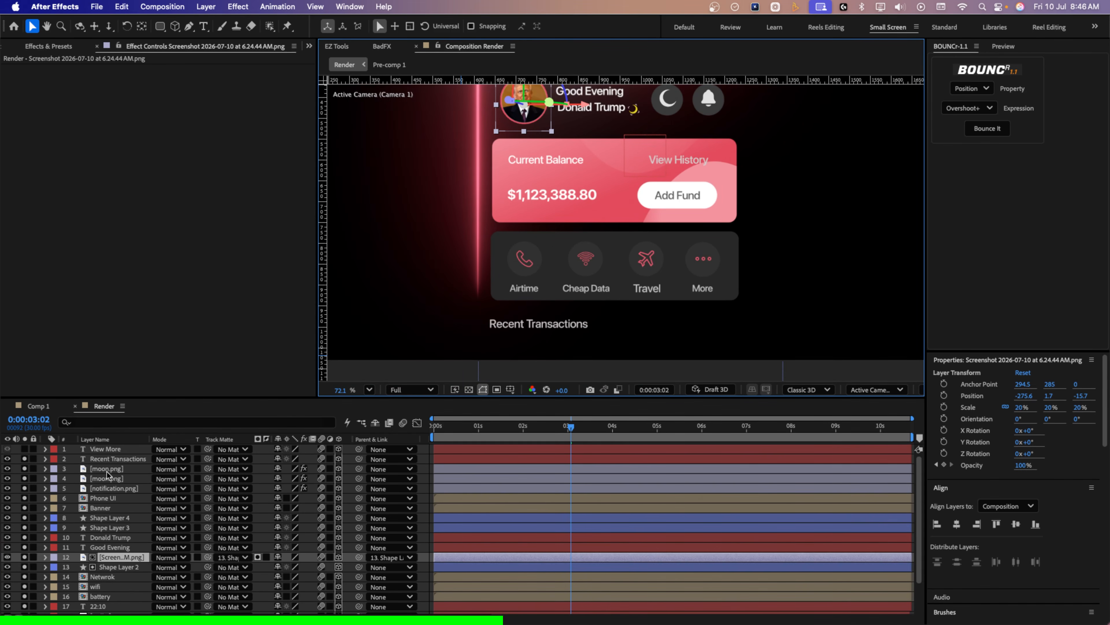
left_click(24, 449)
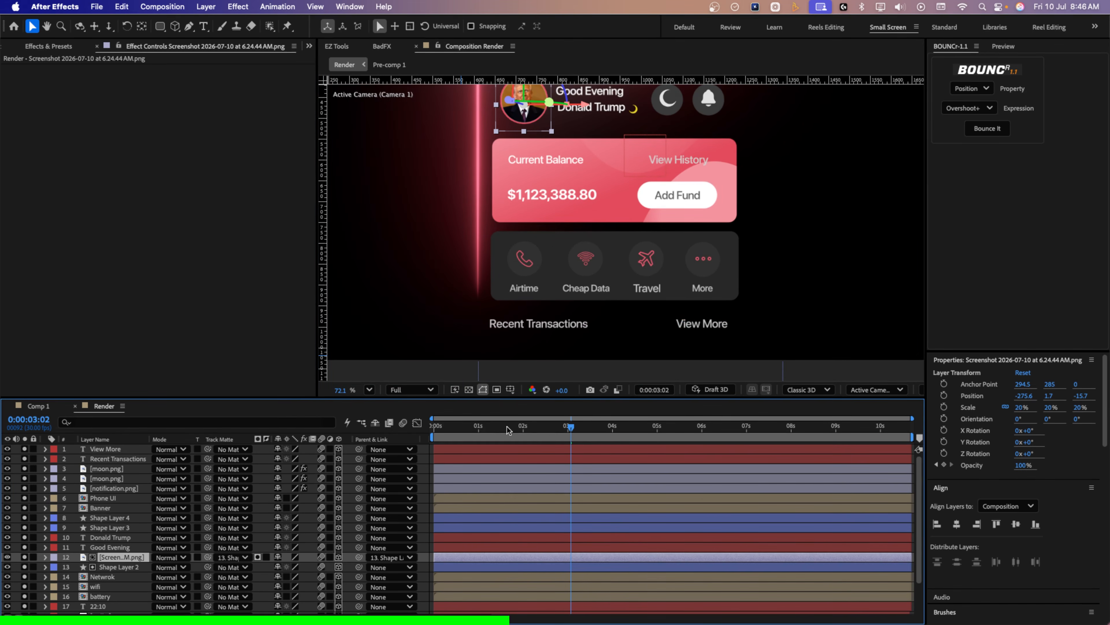
Scrub the Render composition from 0:00:01:08 to 0:00:03:00 to review the assembled interface during the camera move.
left_click(486, 433)
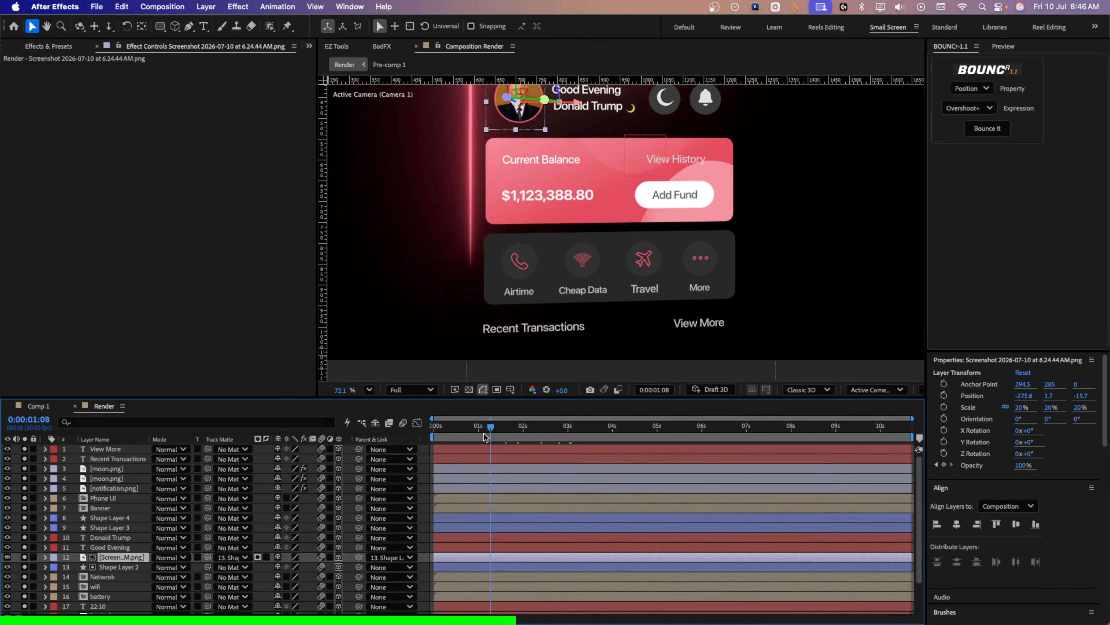
left_click_drag(484, 437, 567, 441)
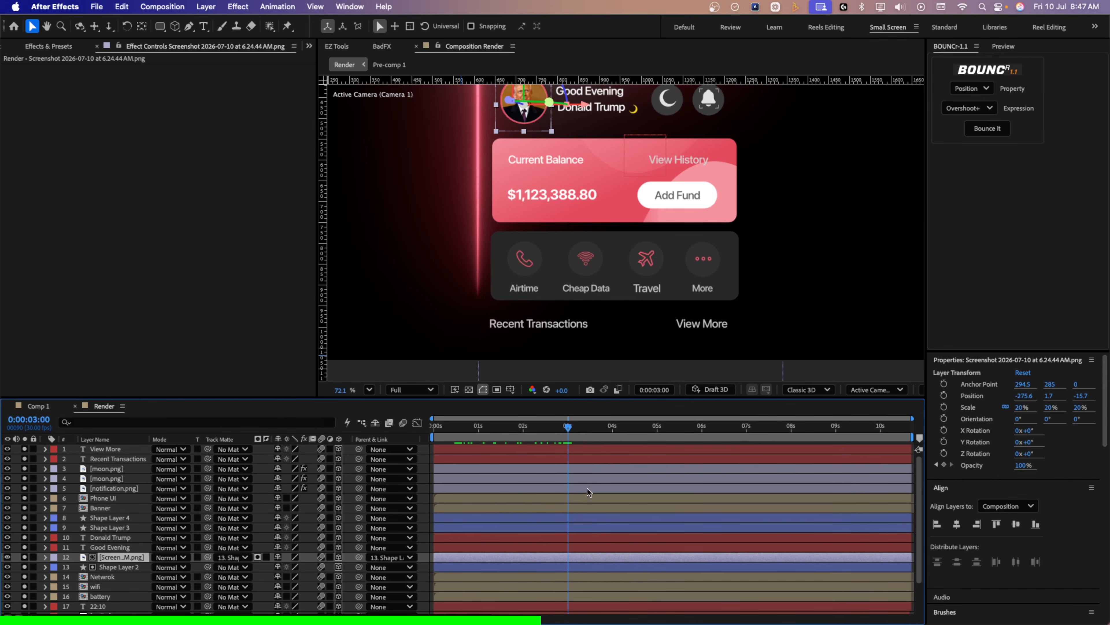
key("space")
left_click_drag(606, 252, 606, 326)
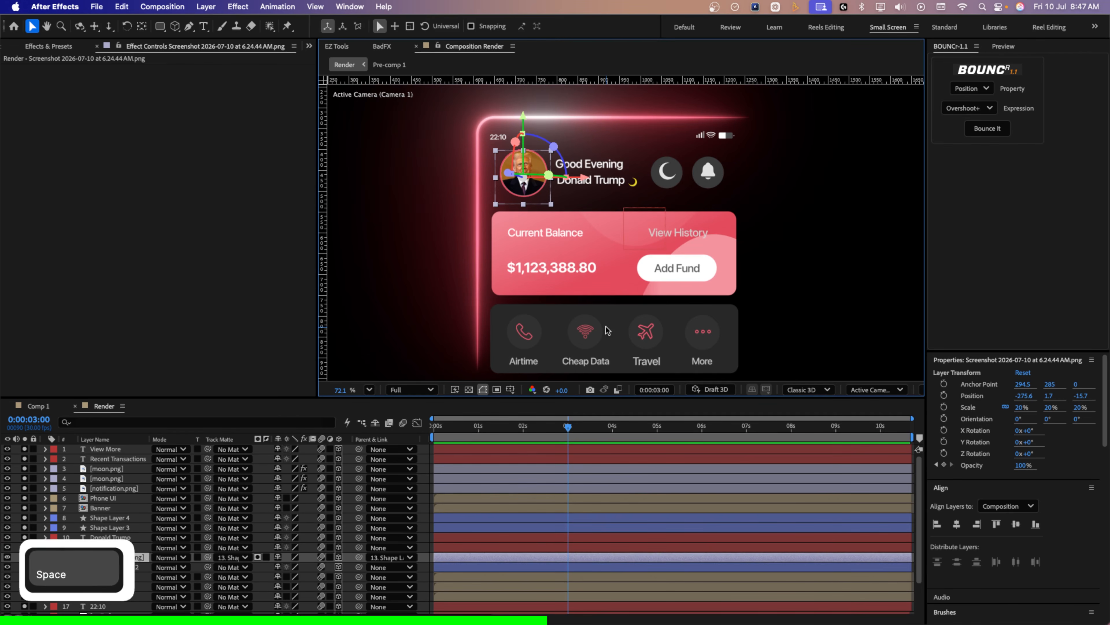
Select the Good Evening and name text layers together and reveal their Position and Opacity keyframes.
left_click(604, 170)
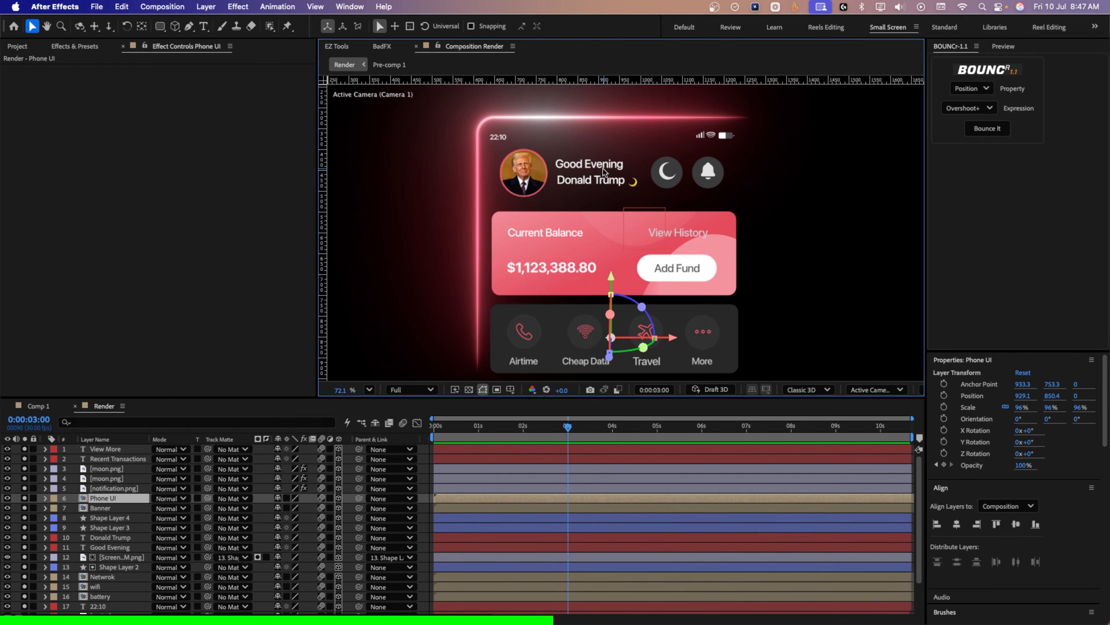
left_click(114, 547)
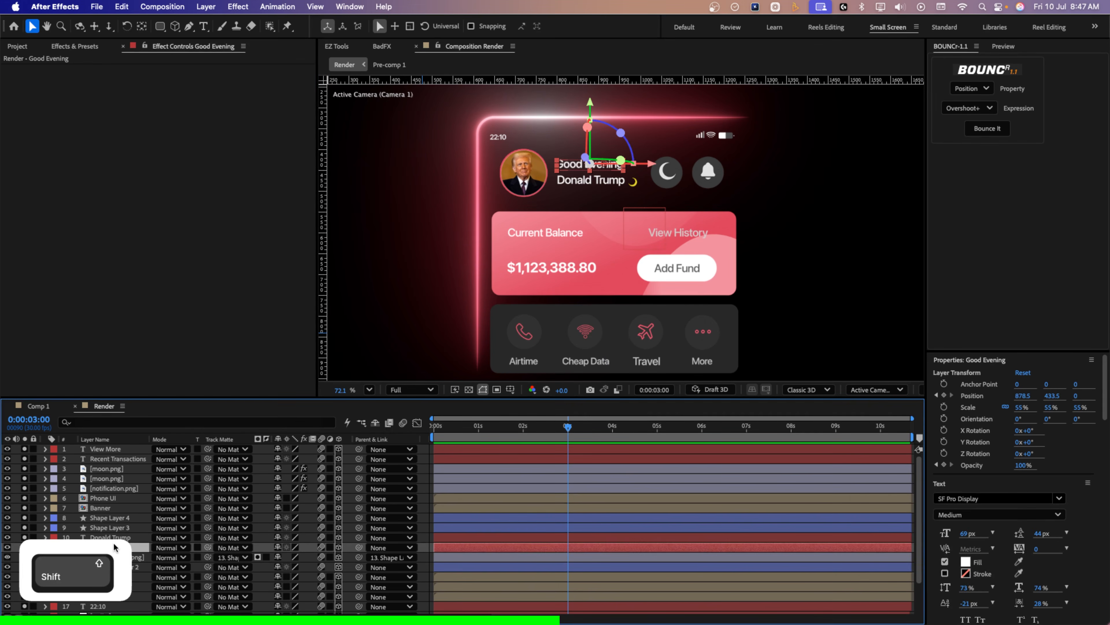
left_click(117, 539, "shift")
key("u")
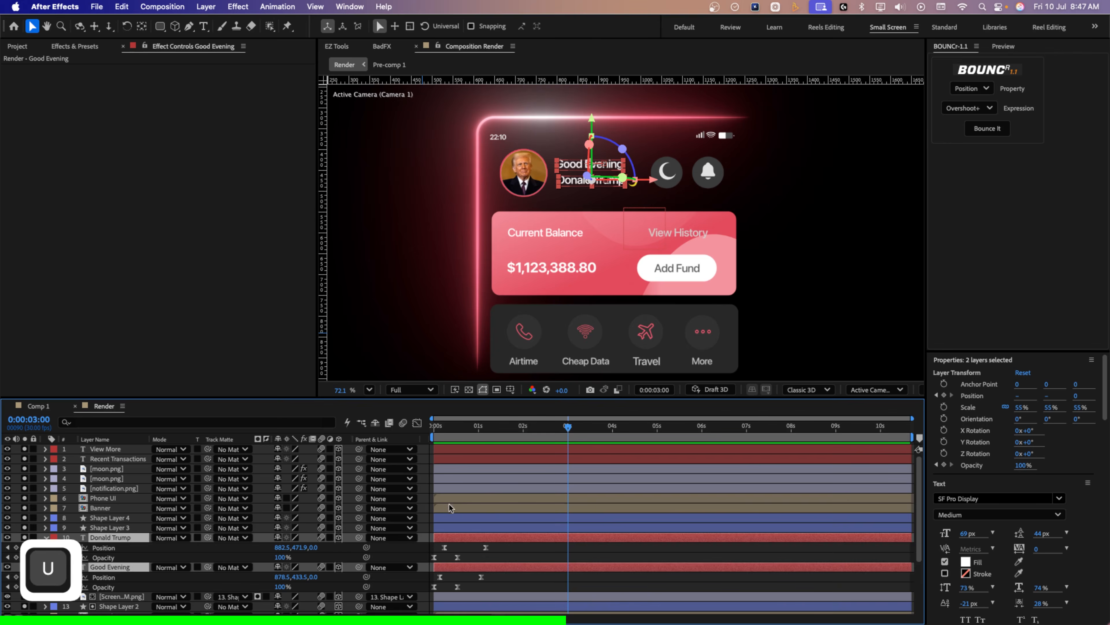
Scrub from the start to 0:00:02:04 to examine the greeting and name texts' slide and fade-in up close.
left_click(432, 439)
left_click_drag(433, 438, 478, 443)
scroll(583, 146, "up", 8)
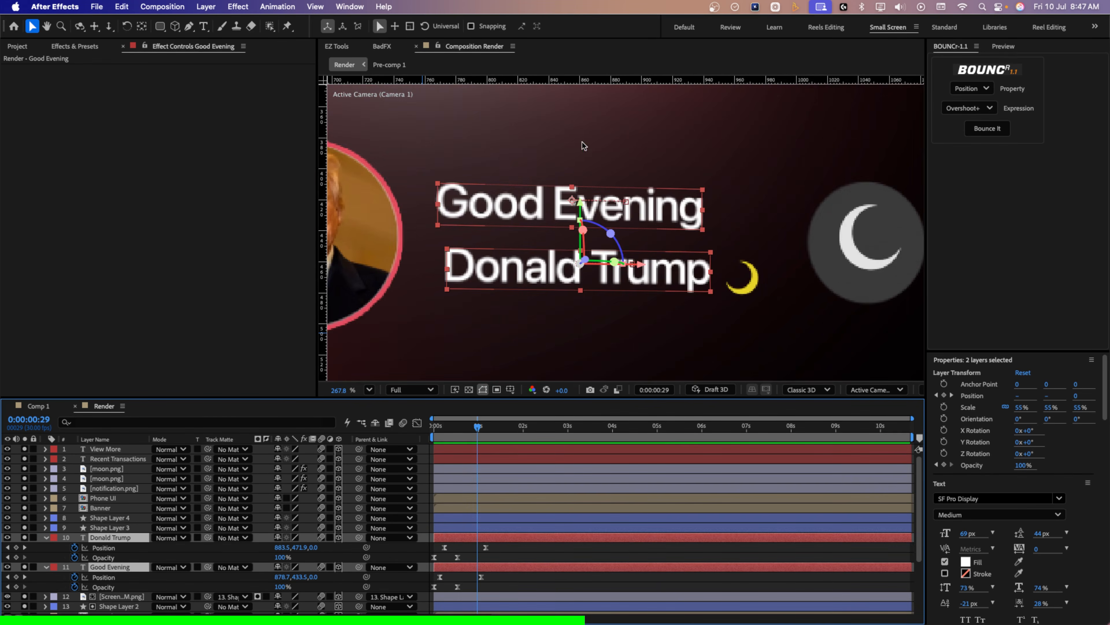
key("space")
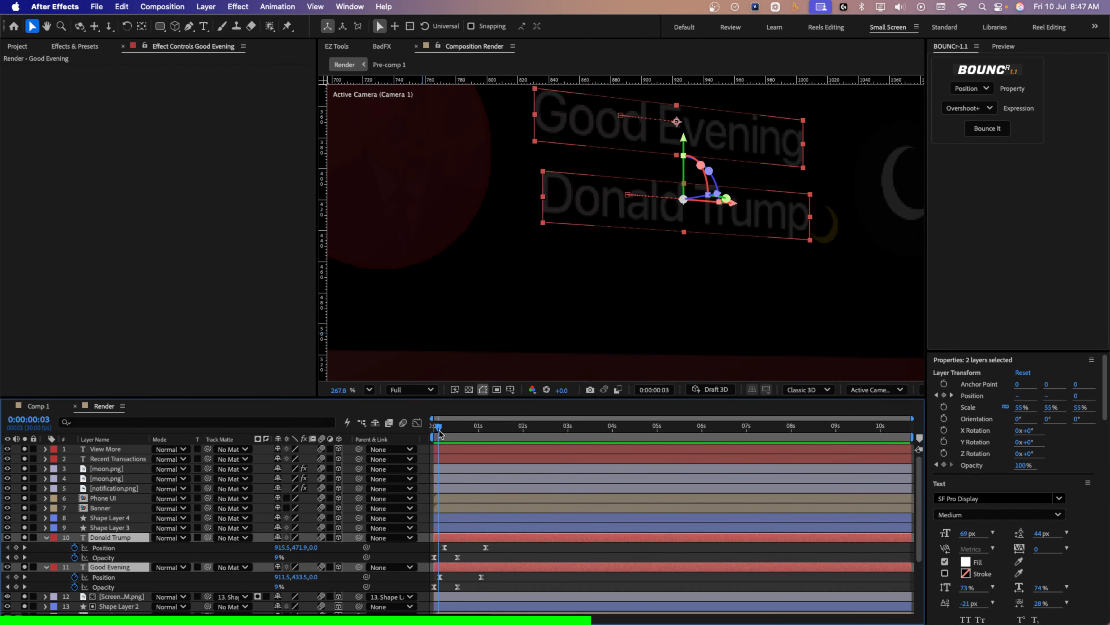
key("space")
left_click_drag(480, 440, 529, 441)
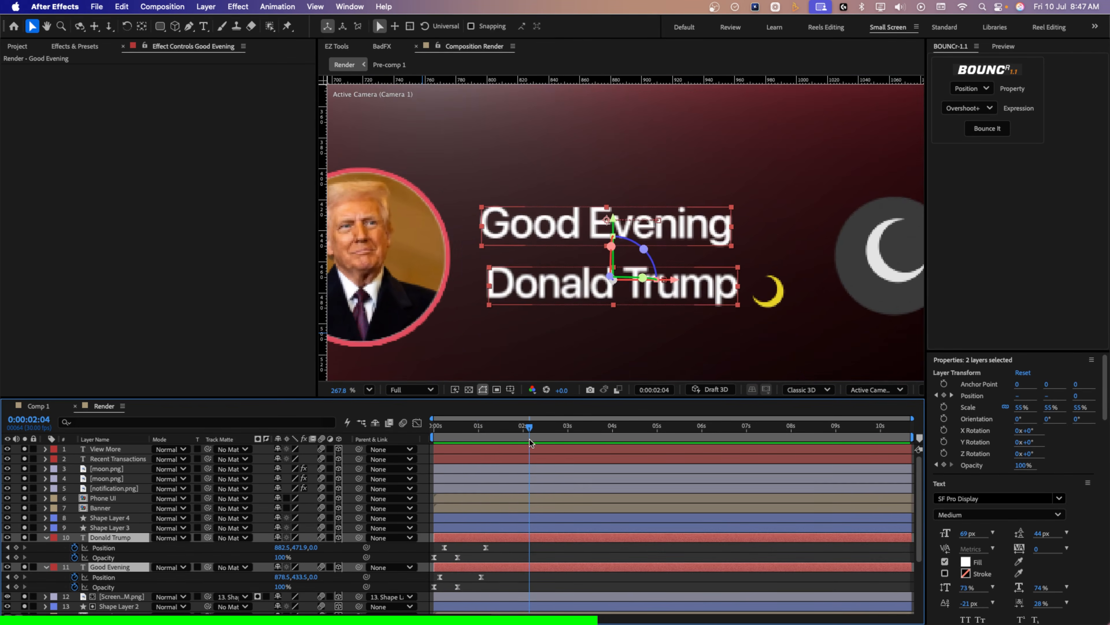
scroll(566, 302, "down", 5)
scroll(565, 301, "down", 4)
key("space")
left_click_drag(566, 306, 580, 219)
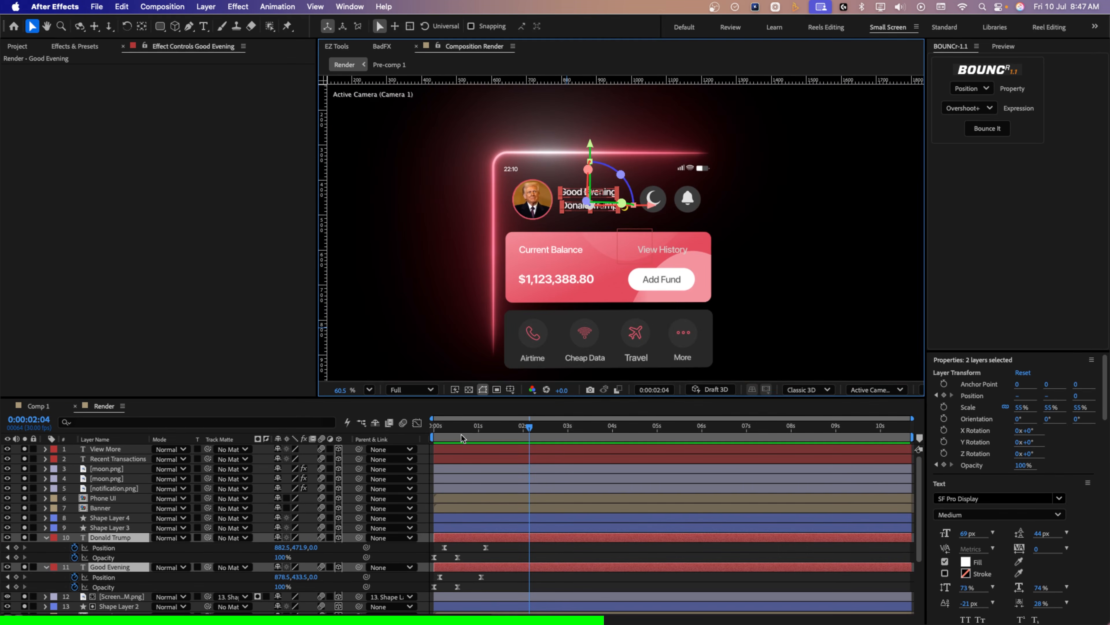
Play the Render composition from the start to review the assembled interface animation.
left_click_drag(464, 429, 423, 437)
scroll(560, 268, "down", 2)
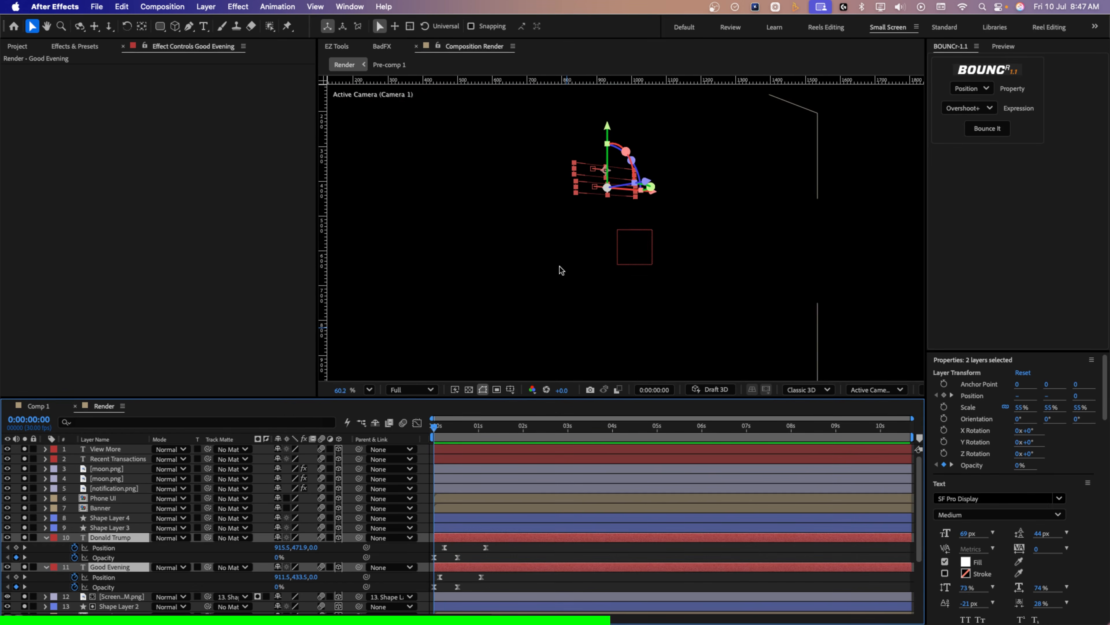
key("space")
left_click_drag(567, 295, 580, 268)
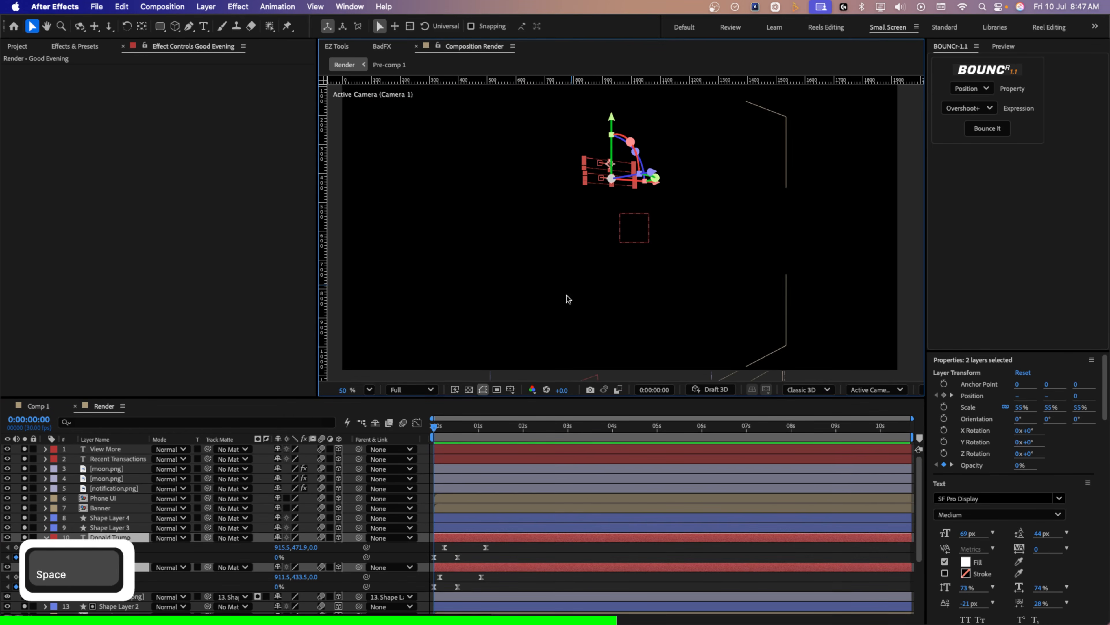
key("space")
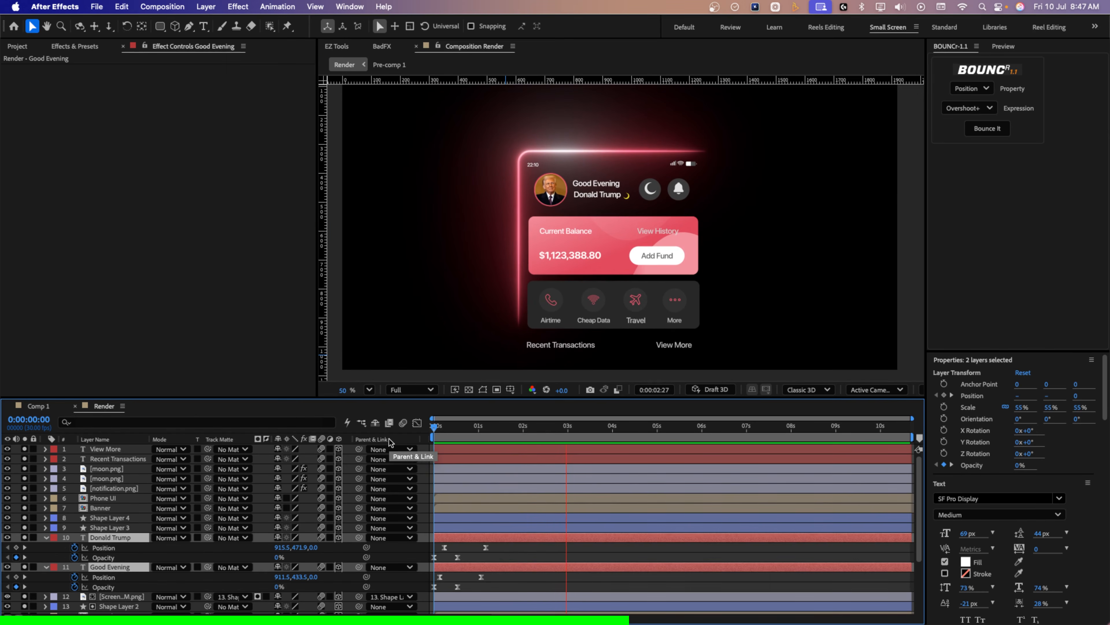
key("space")
Place the playhead at 0:00:03:08, collapse all layer properties, and move Null 9 and Camera 1 to the top of the layer stack.
mouse_move(571, 428)
left_mouse_down()
mouse_move(550, 434)
mouse_move(561, 443)
left_mouse_up()
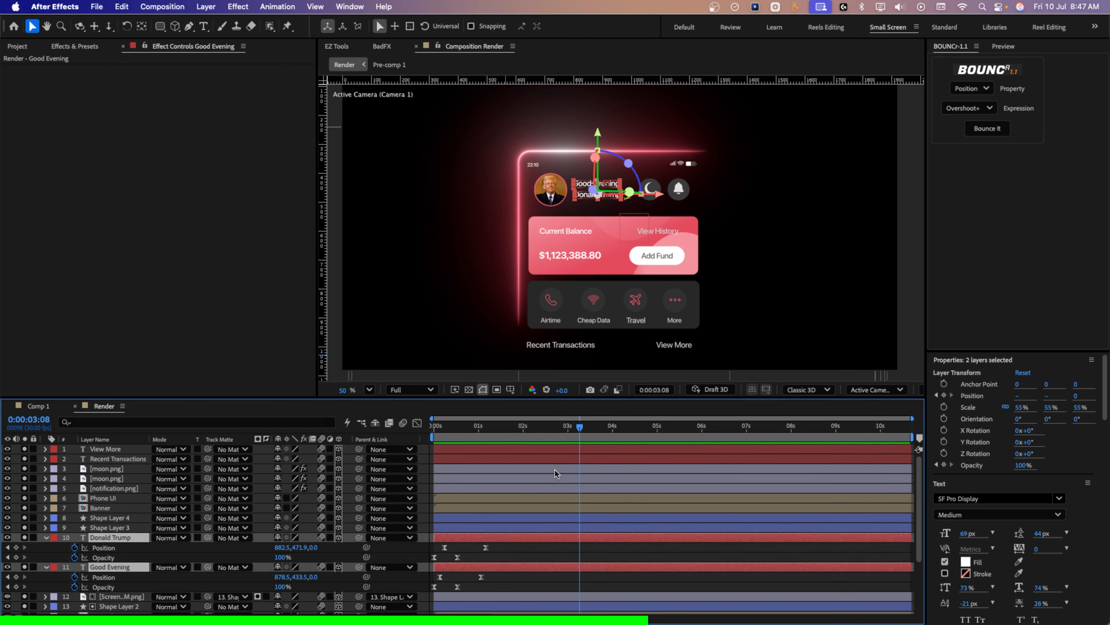
key("super+a")
key("u")
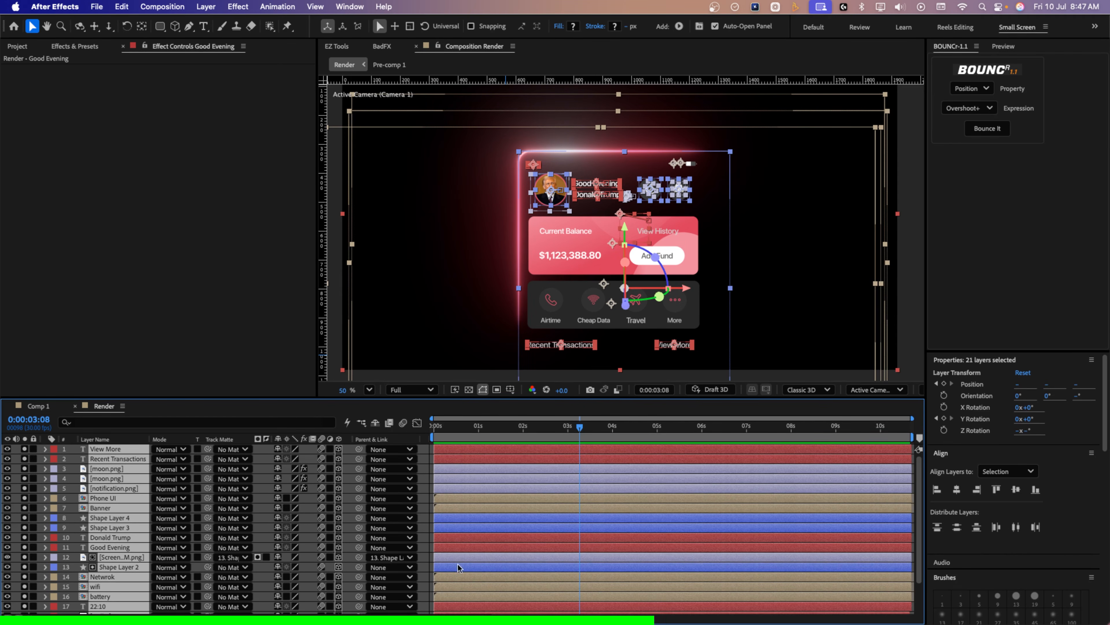
scroll(194, 565, "down", 3)
left_click(104, 589)
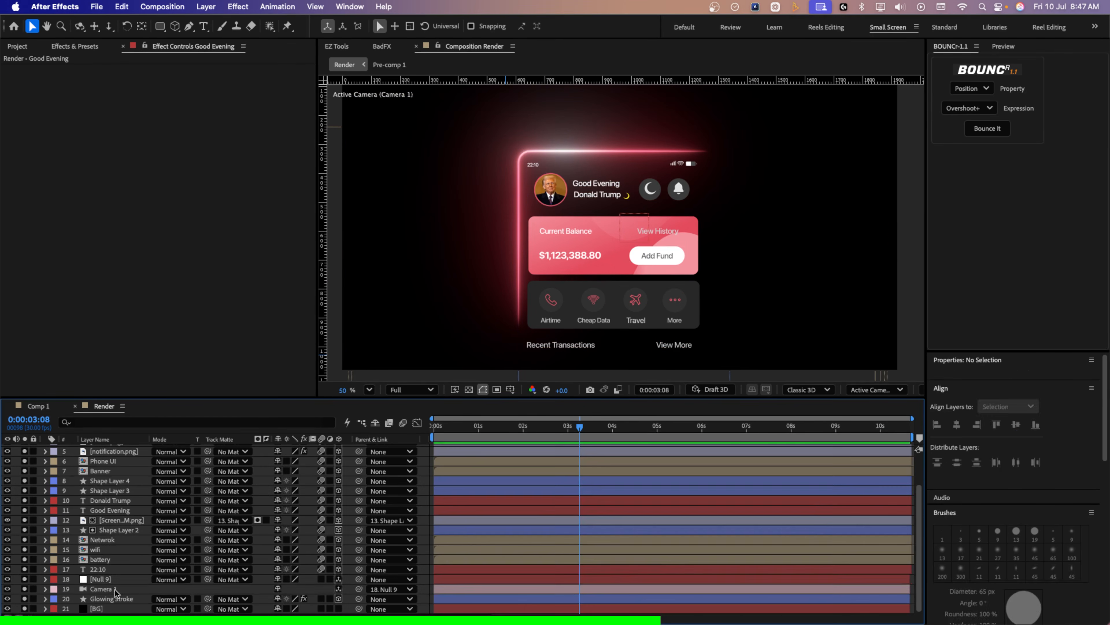
left_click(126, 579, "shift")
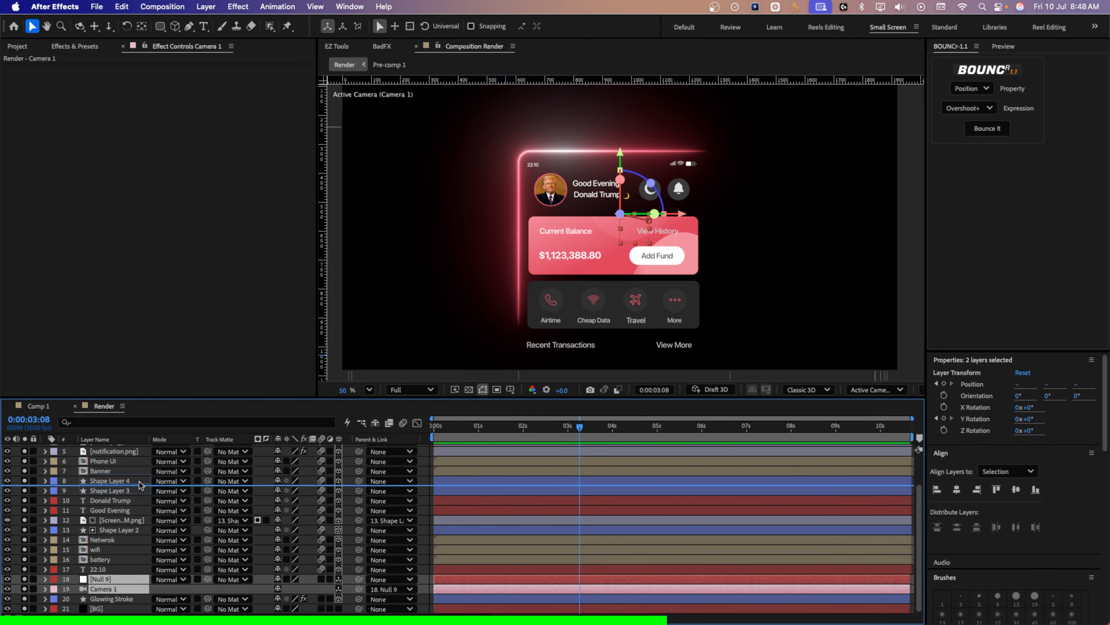
left_click_drag(136, 440, 128, 447)
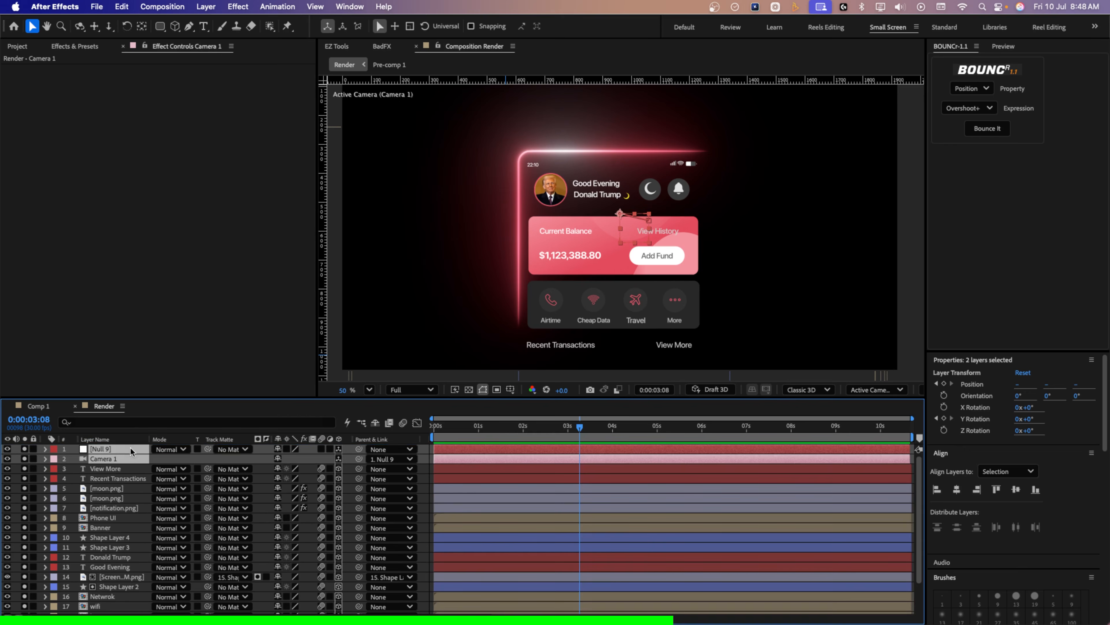
Trim the out points of the layers from View More down to Glowing Stroke at 0:00:03:08.
left_click(106, 469)
scroll(167, 510, "down", 2)
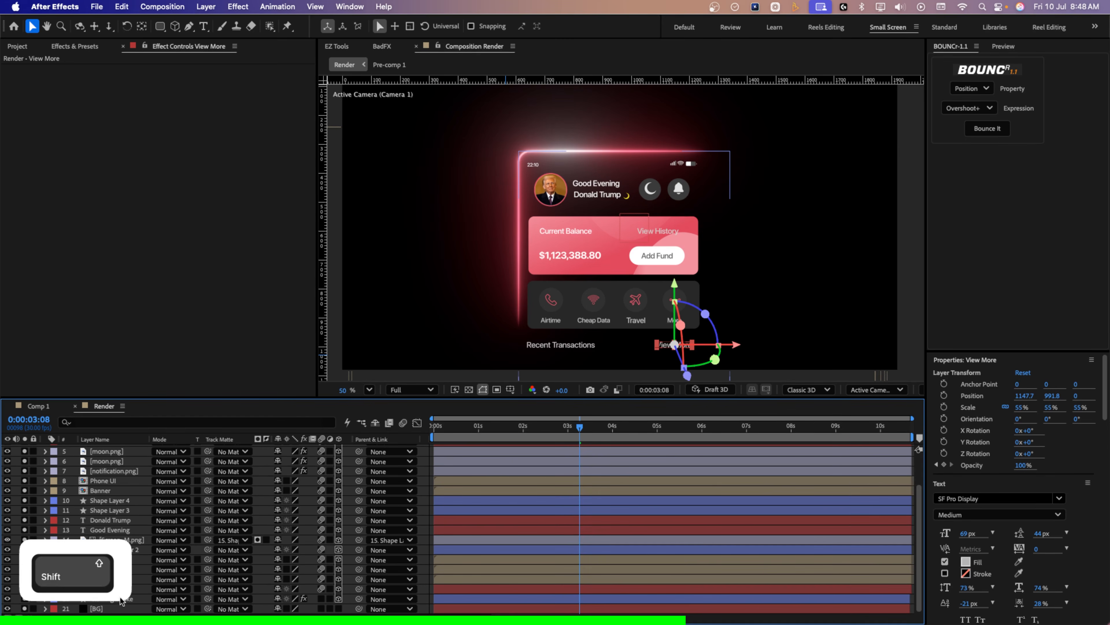
left_click(108, 597, "shift")
key("alt+bracketright")
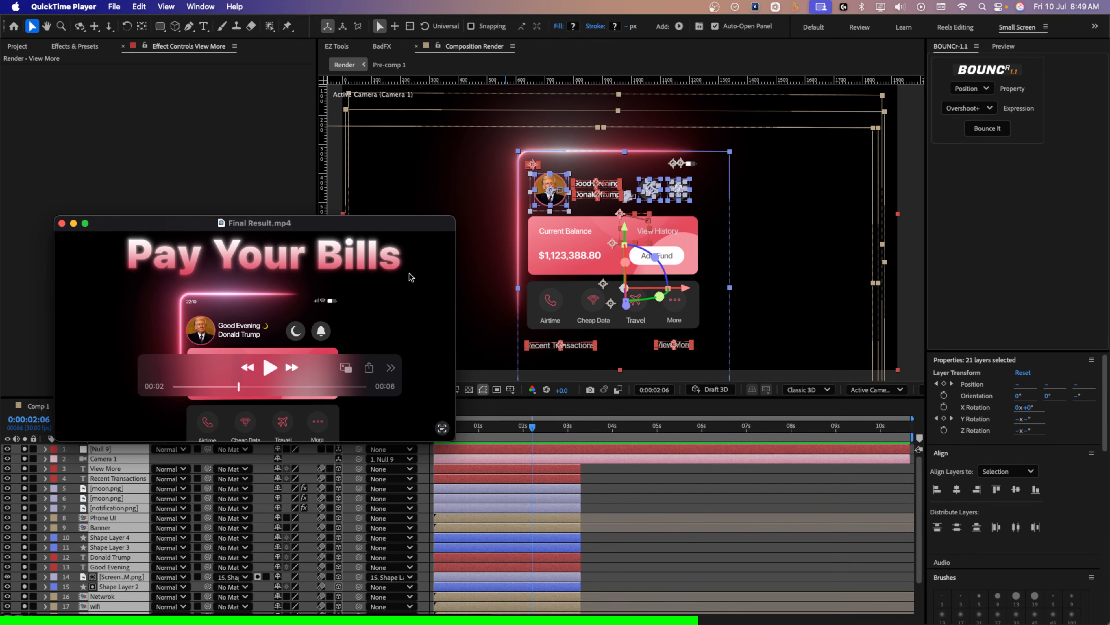
Switch back to After Effects, add the text "Pay your bills" above the phone interface and make it a 3D layer.
left_click(654, 538)
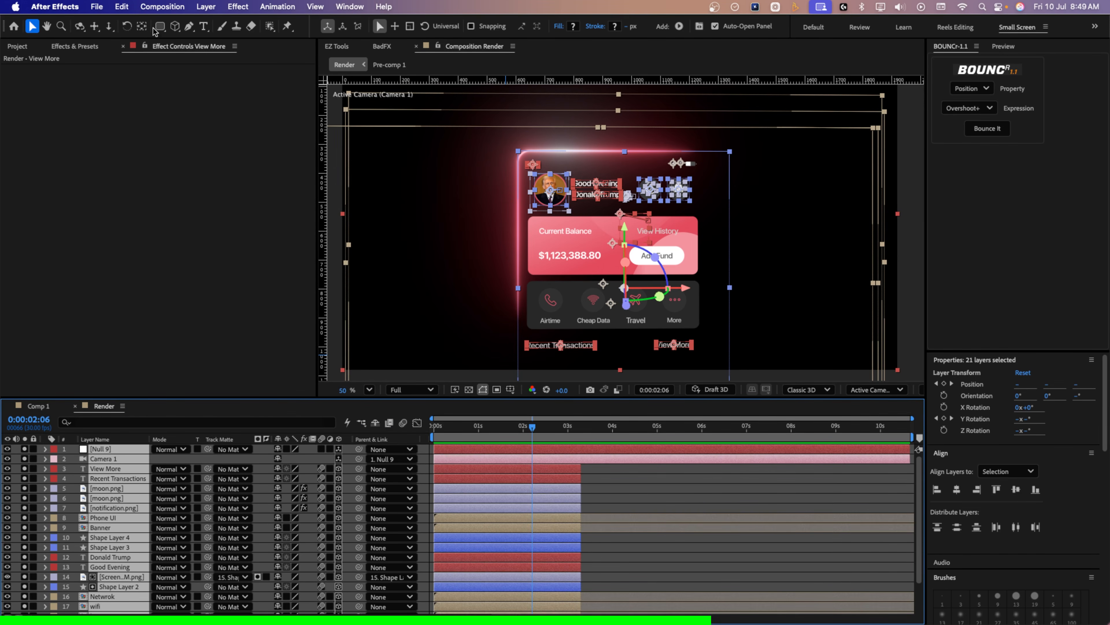
left_click(202, 31)
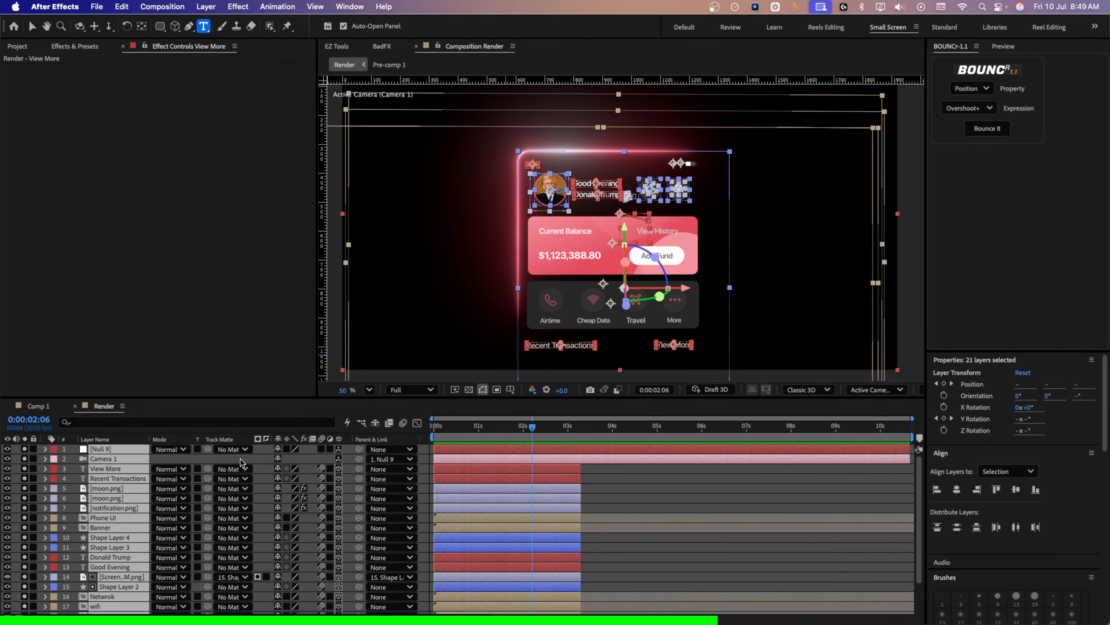
key("super+shift+a")
scroll(524, 132, "down", 3)
key("space")
left_click_drag(525, 131, 512, 200)
left_click(510, 191)
type("Pay")
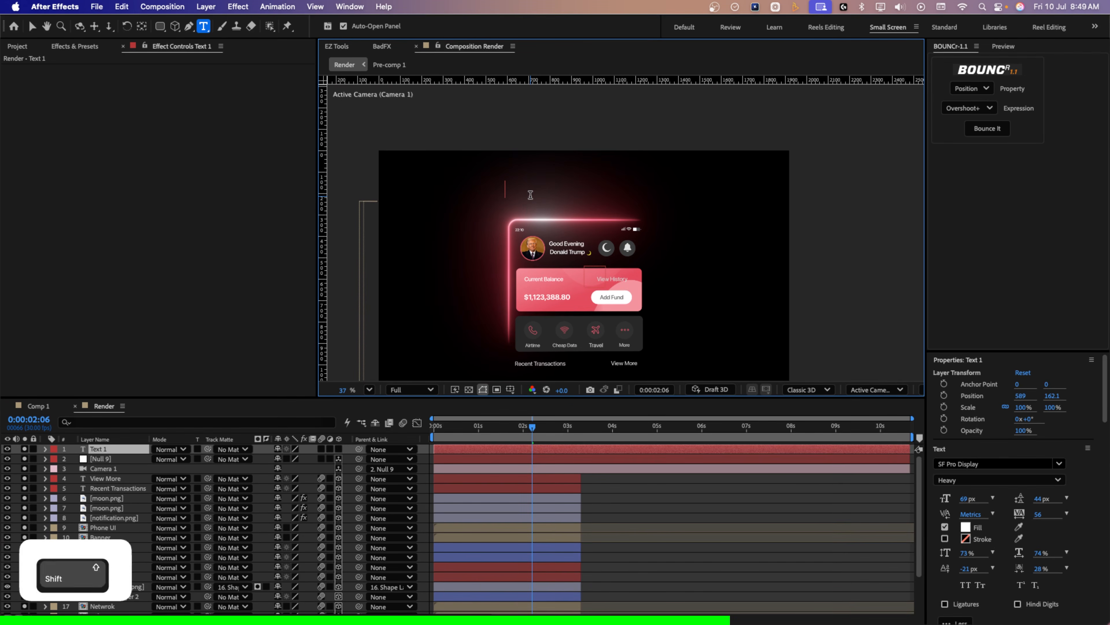
type(" yo")
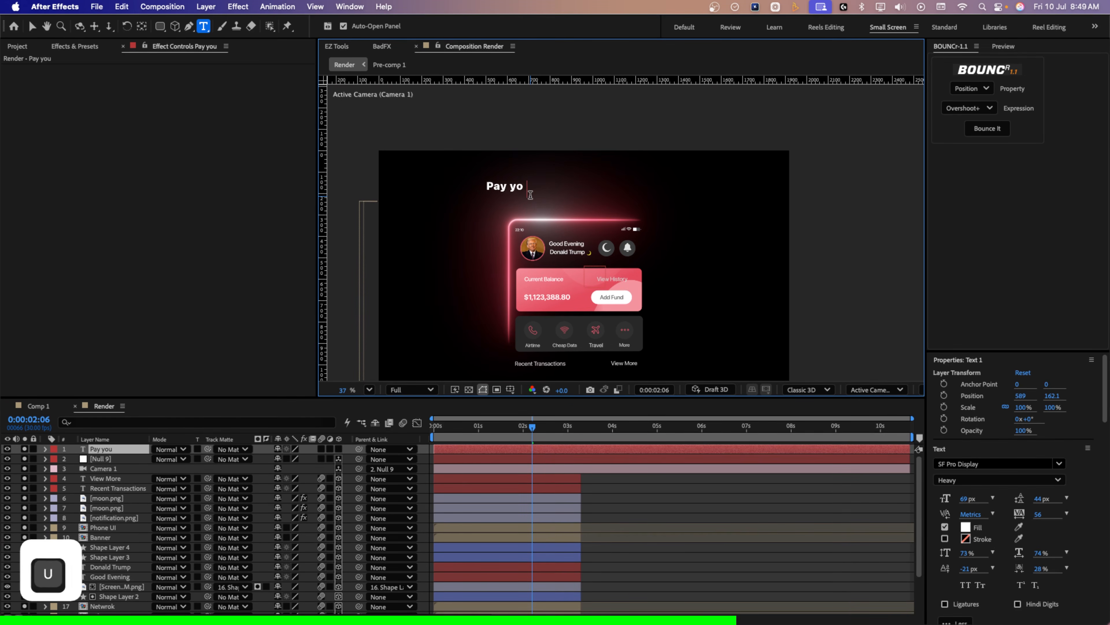
type("ur bills")
key("super+a")
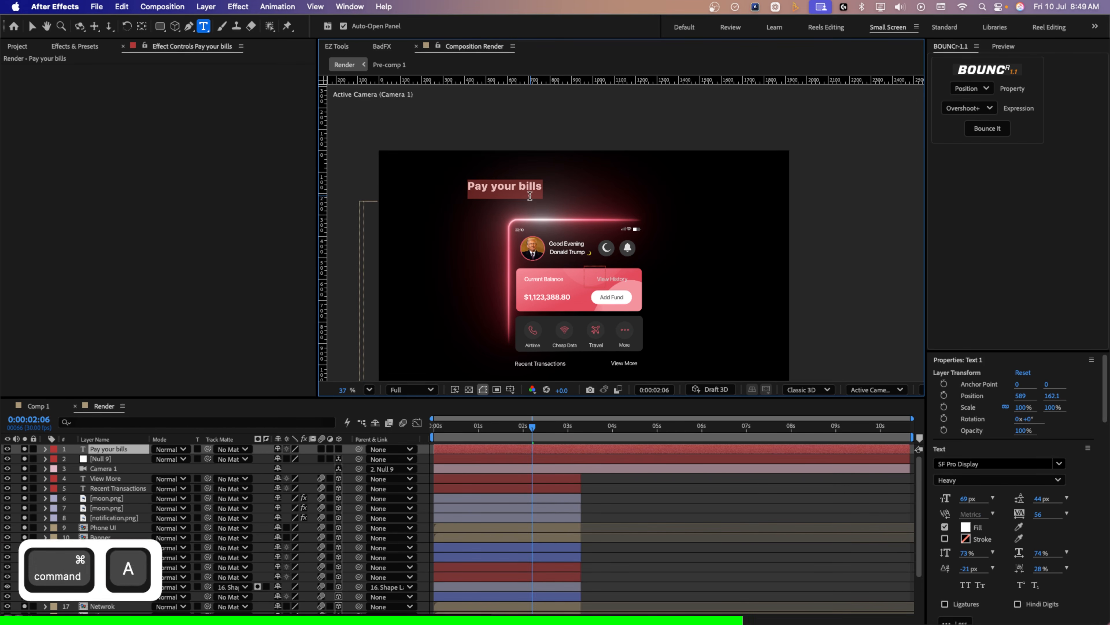
left_click(339, 449)
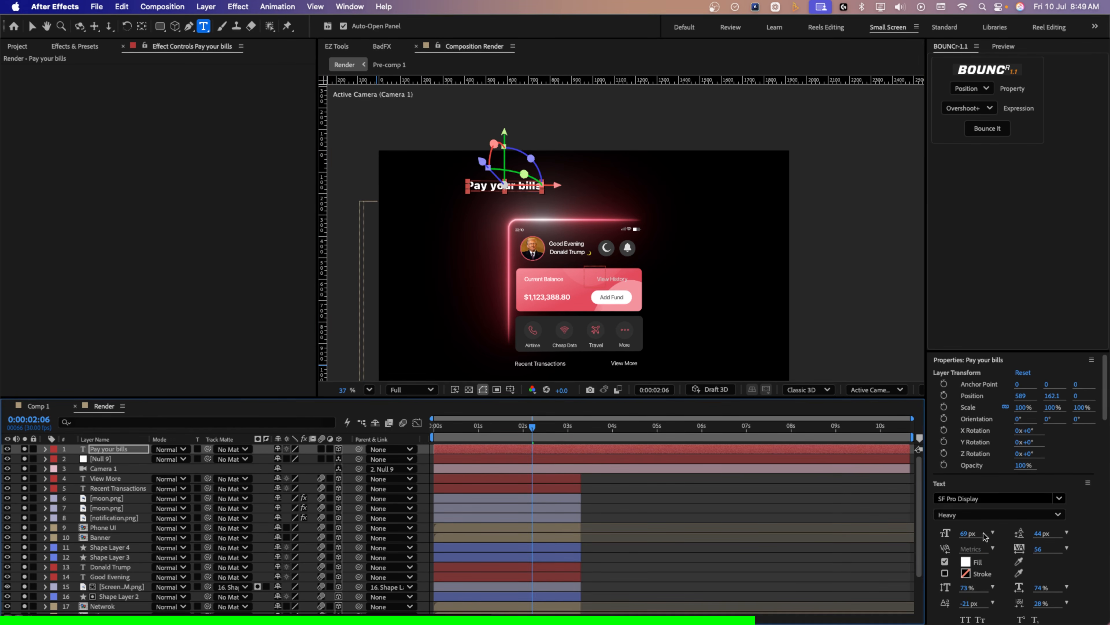
Enlarge the "Pay your bills" text to 246 px and move it above the phone to about X 980.8, Y 183.8.
left_click_drag(965, 534, 1083, 534)
key("v")
left_click_drag(615, 183, 676, 184)
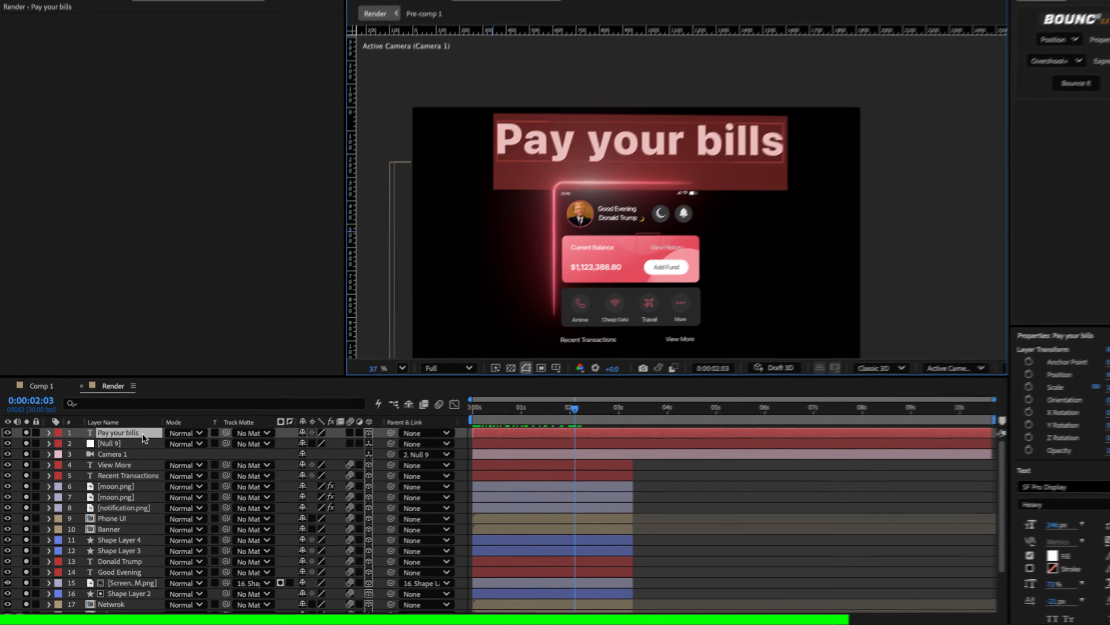
Apply a Gradient Overlay layer style to the "Pay your bills" text and expand its settings.
right_click(131, 451)
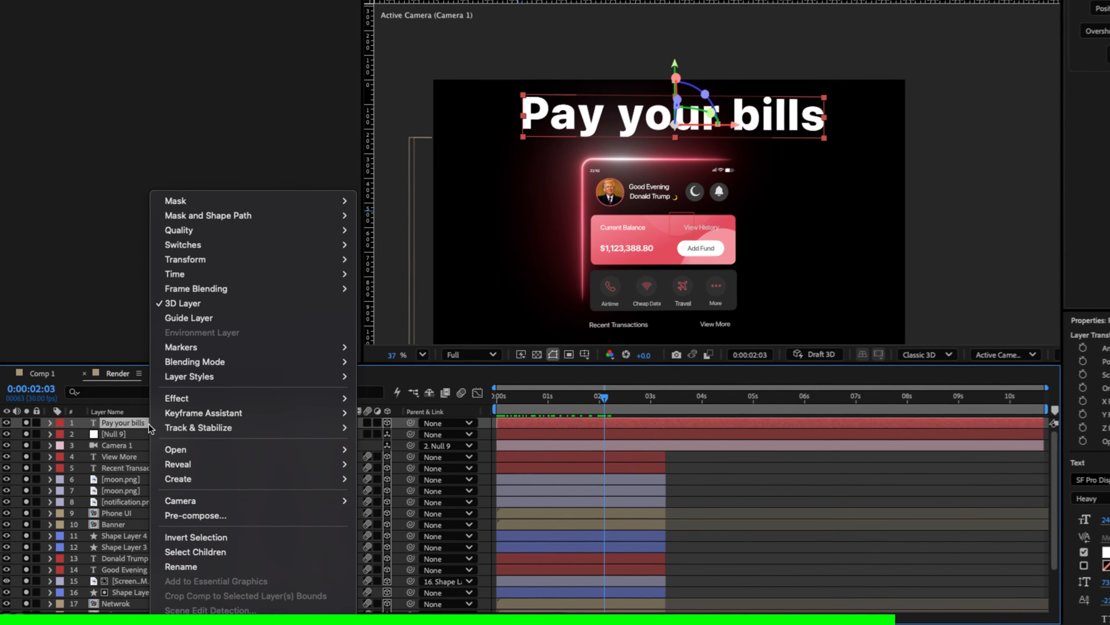
mouse_move(171, 383)
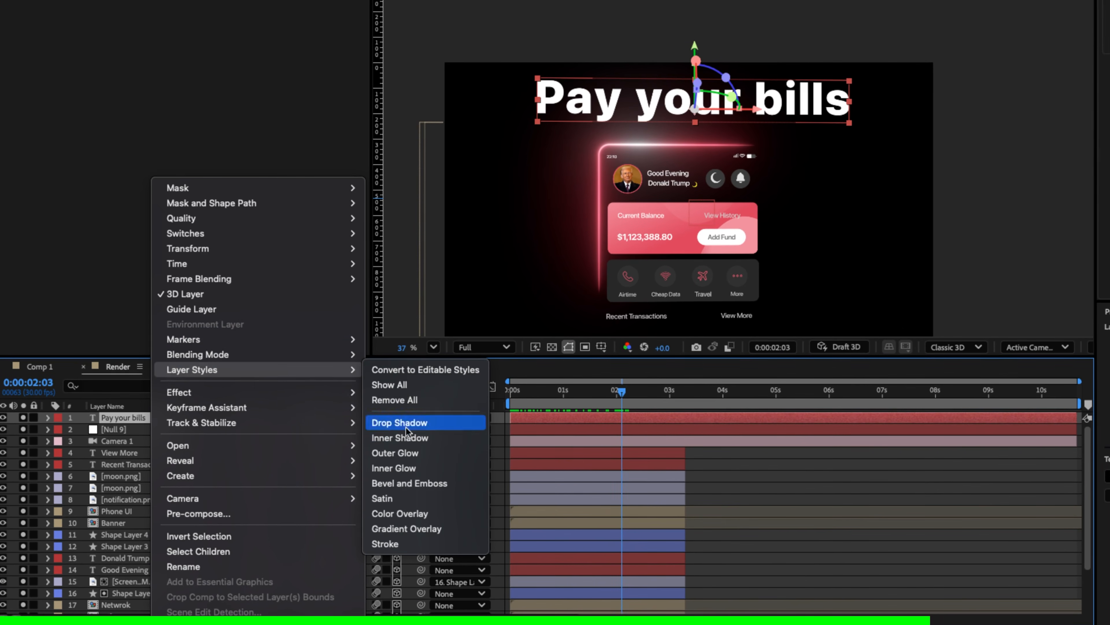
left_click(406, 528)
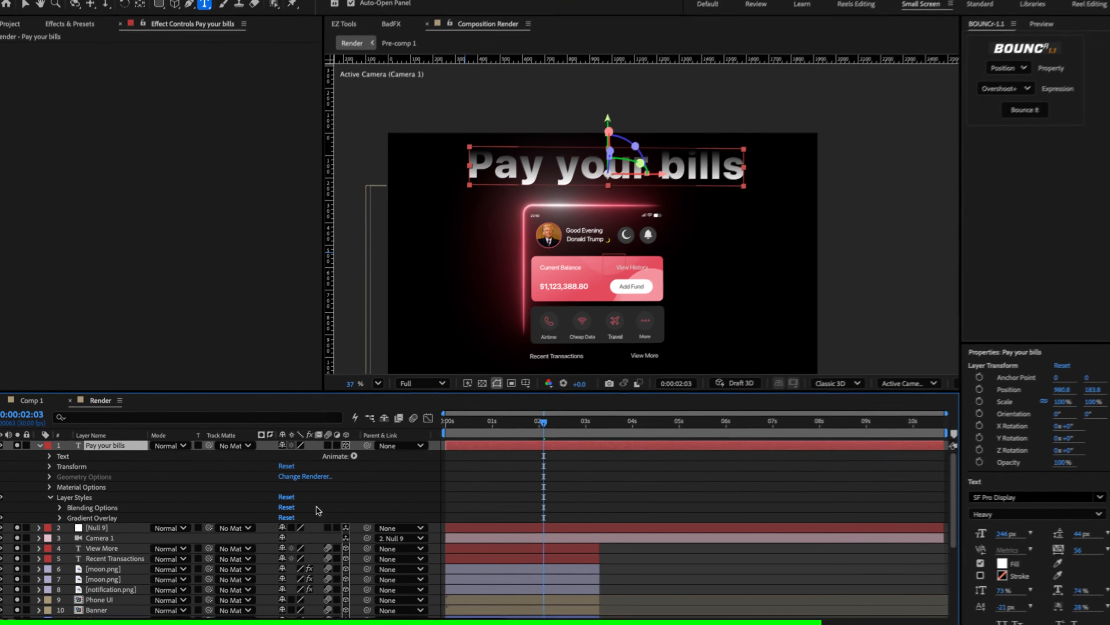
left_click(63, 519)
Edit the overlay's gradient and set its black colour stop to hex D73850.
left_click(306, 541)
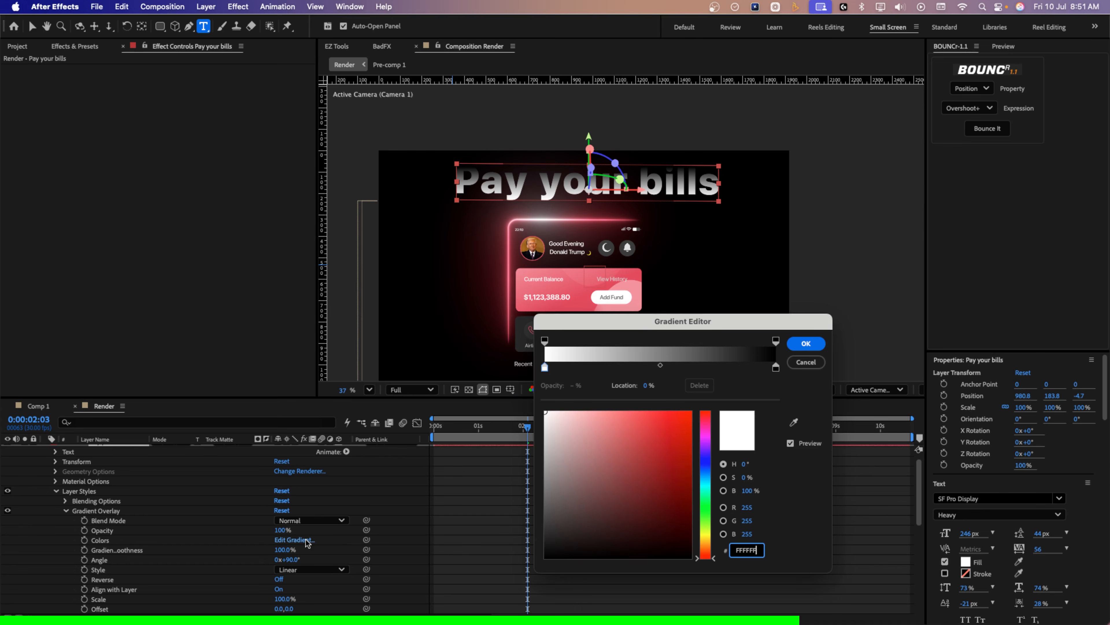
left_click(546, 368)
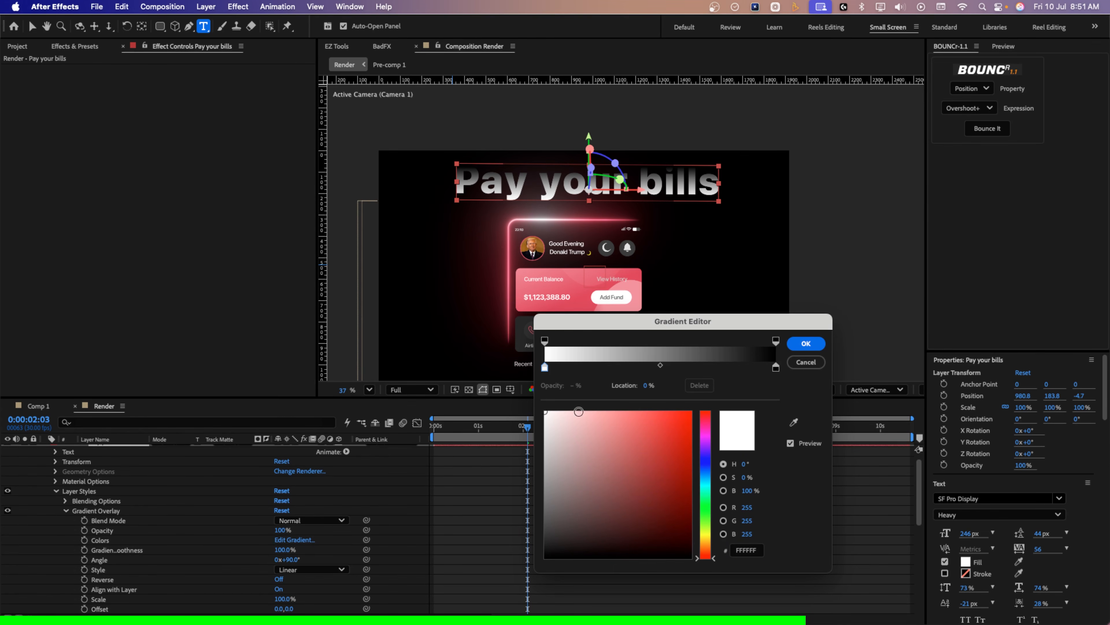
left_click(777, 367)
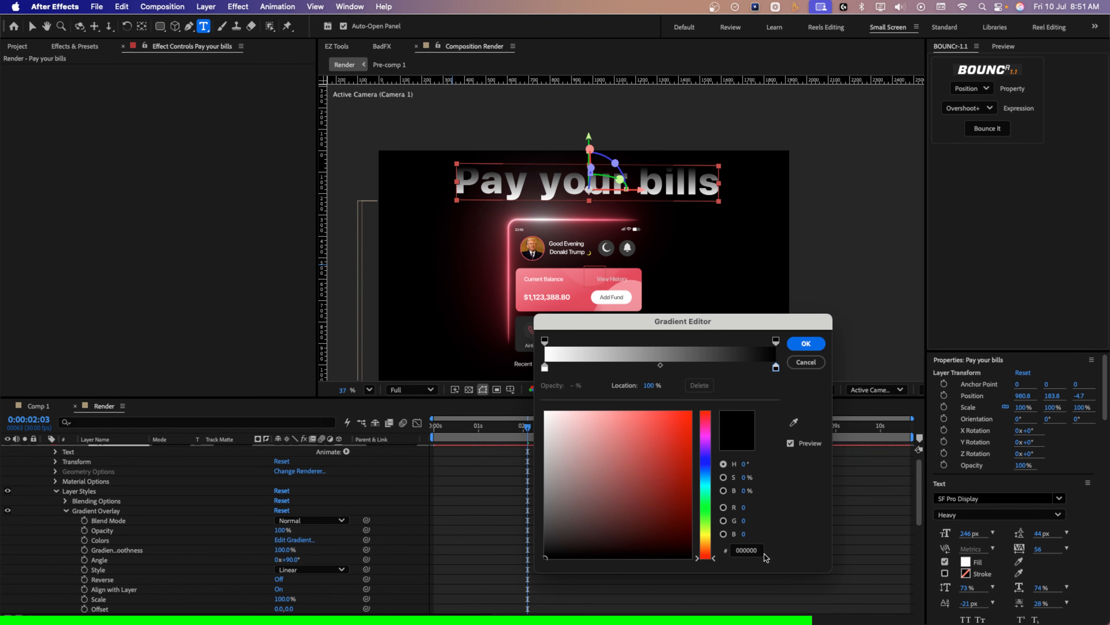
left_click(754, 550)
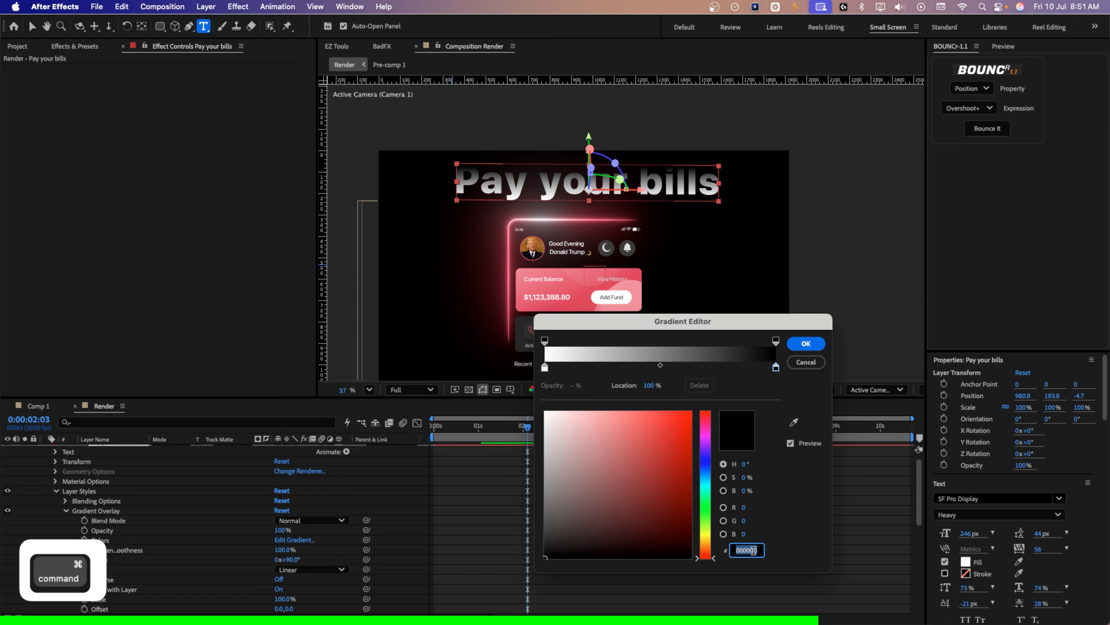
type("D73850")
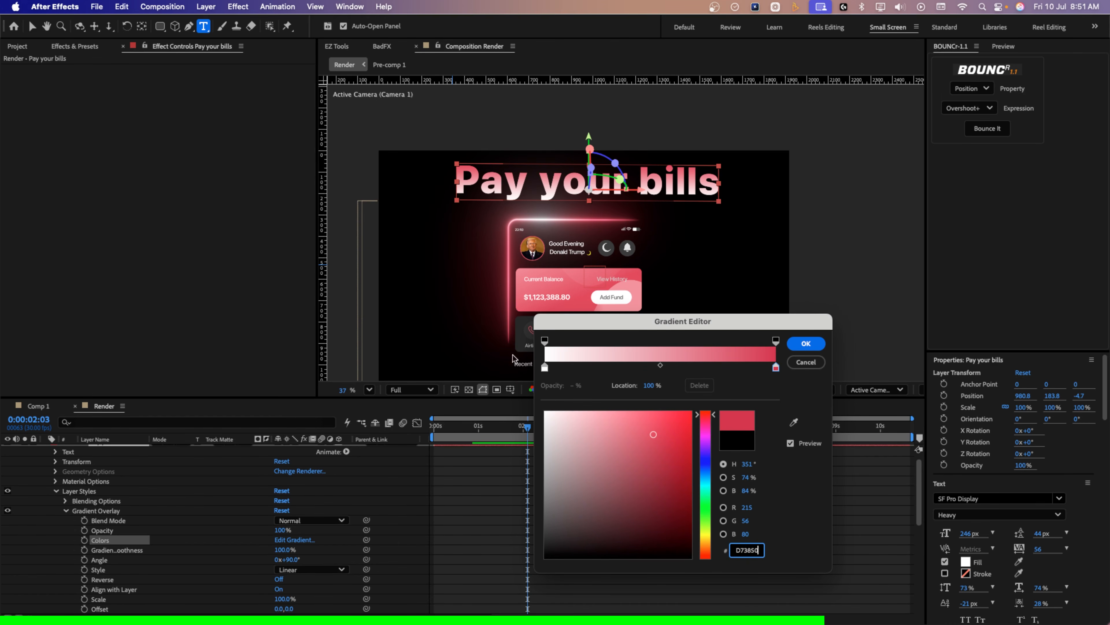
Swap the gradient's colour stops so D73850 sits at 0% and white at 100%, and accept the gradient.
left_click_drag(776, 368, 635, 367)
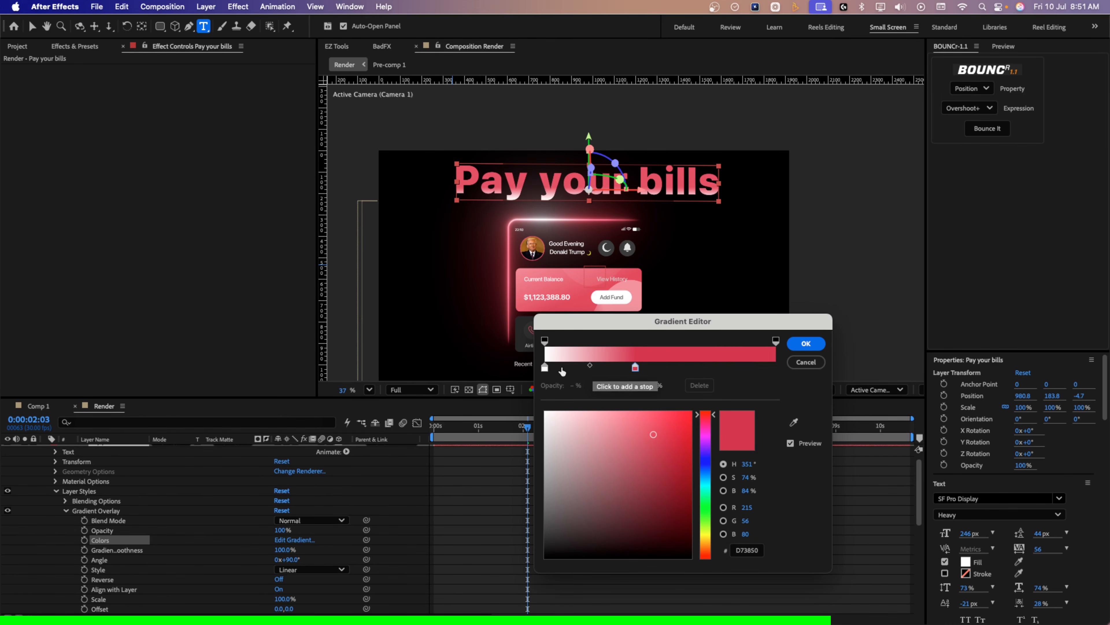
left_click_drag(545, 367, 776, 369)
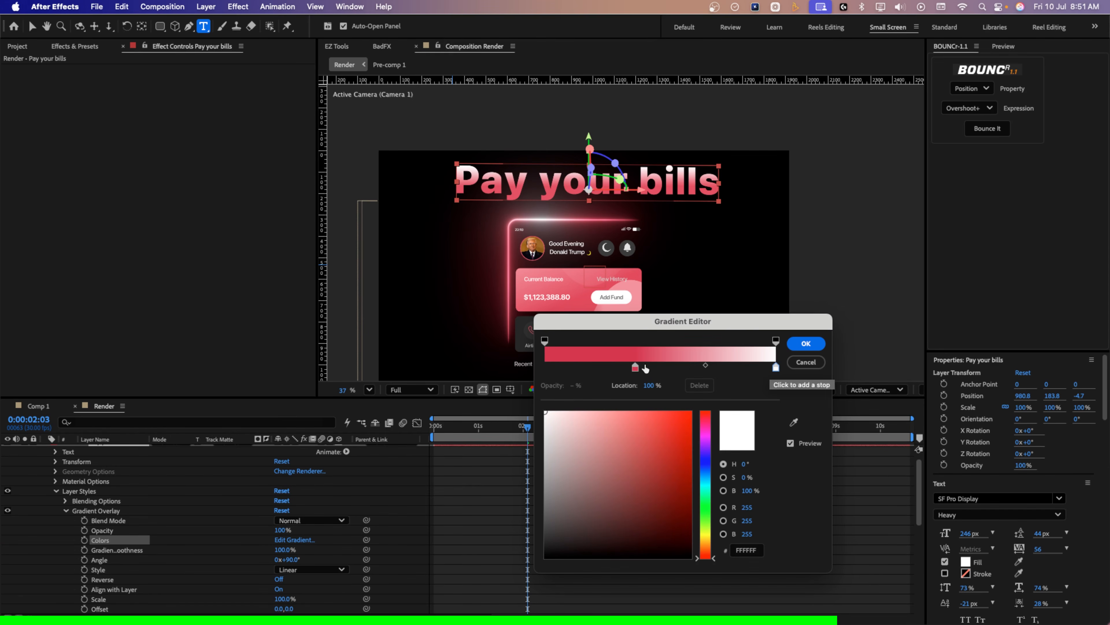
left_click_drag(636, 367, 505, 375)
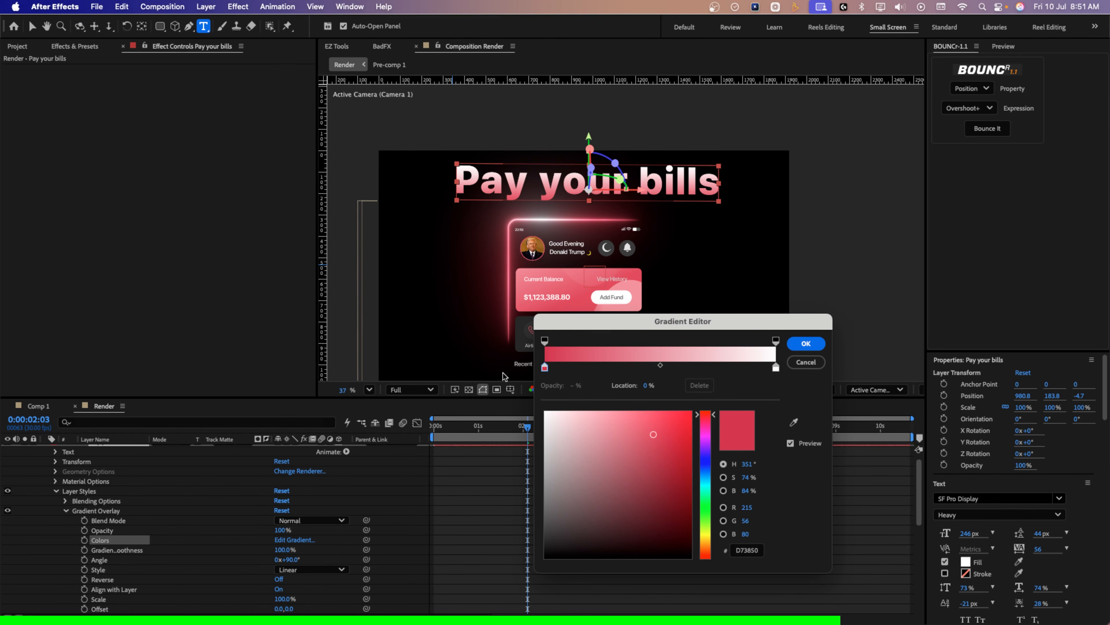
left_click(824, 343)
Apply the Deep Glow 2 effect to the "Pay your bills" text with Radius 50 and Exposure 0.5.
scroll(124, 450, "up", 1)
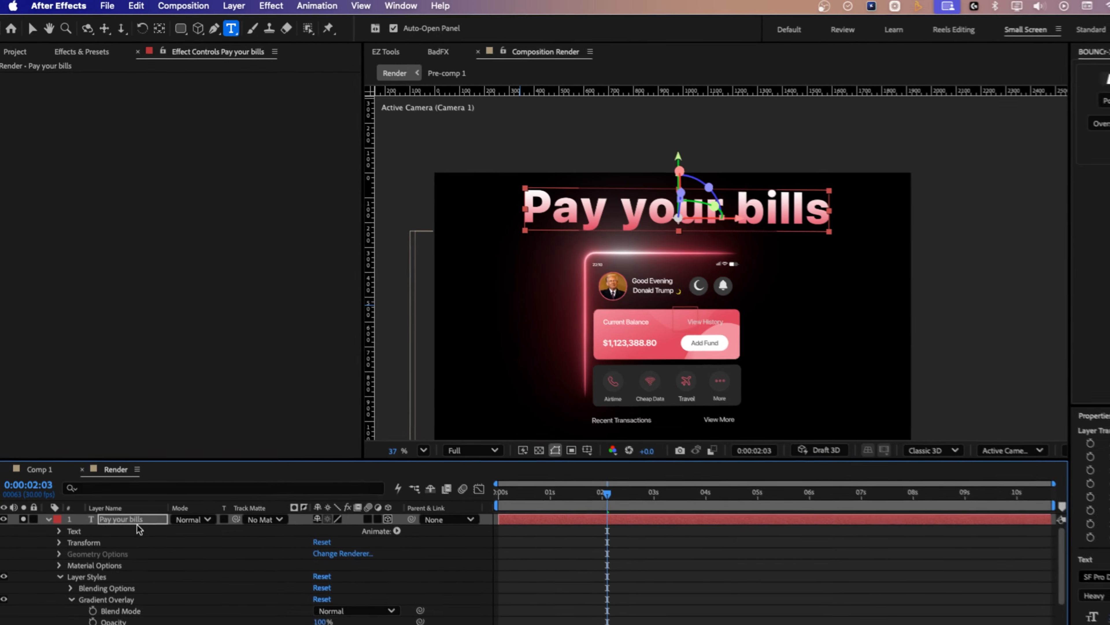
left_click(271, 5)
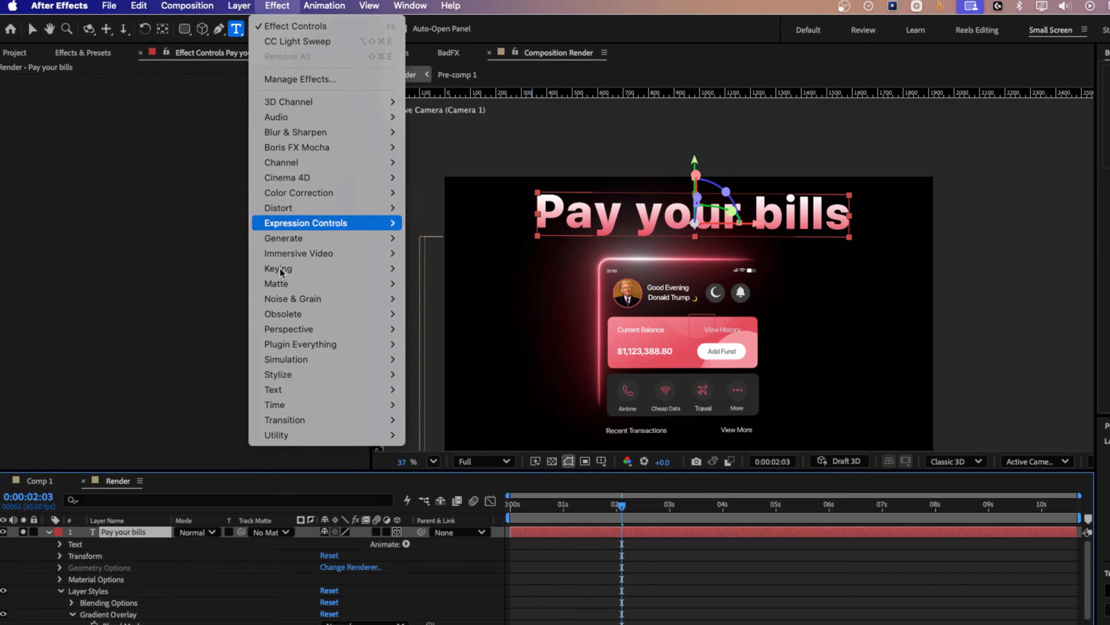
mouse_move(283, 344)
left_click(435, 348)
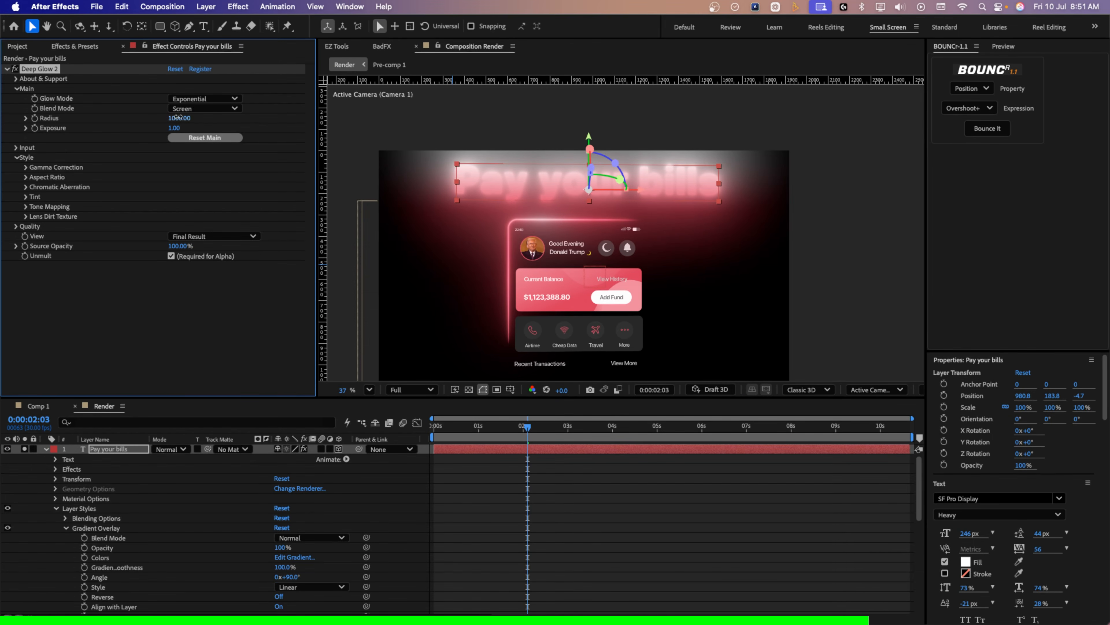
type("50")
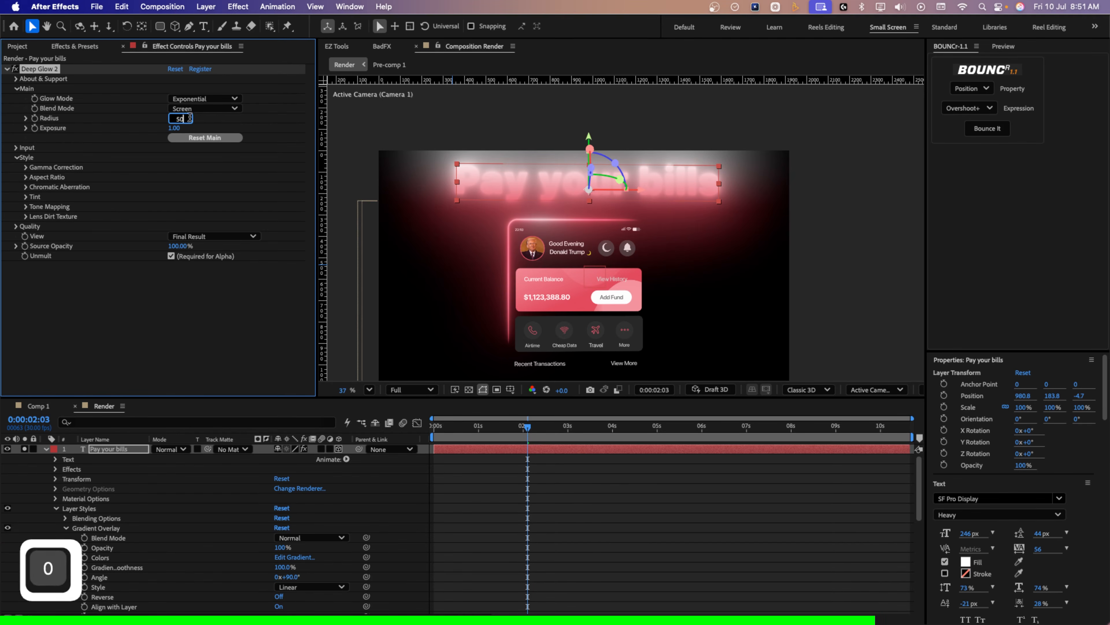
left_click(225, 124)
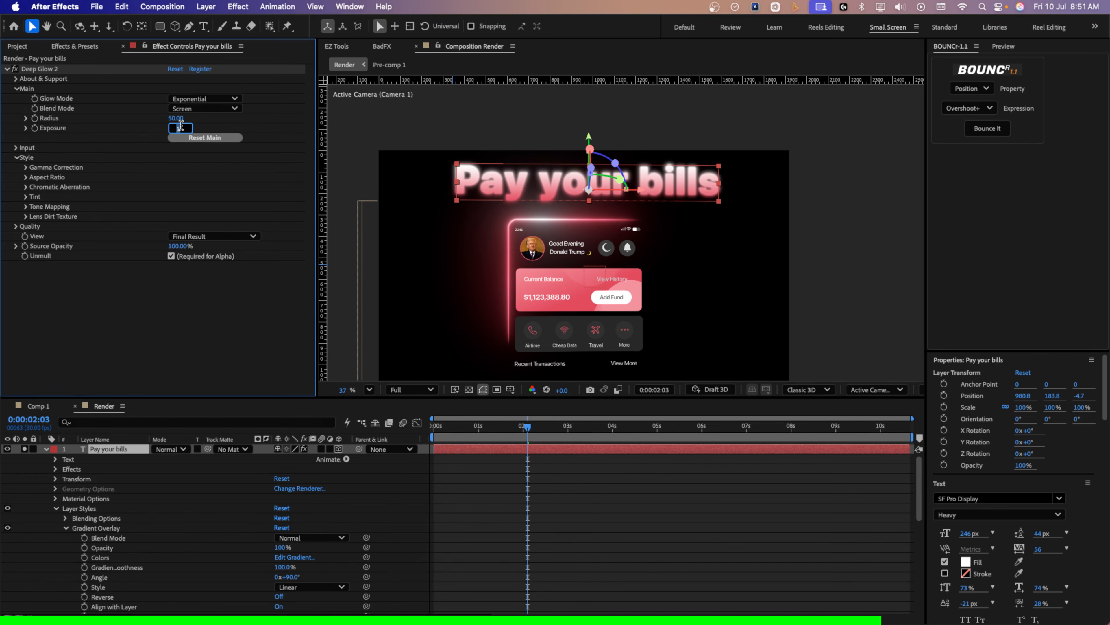
type(".5")
left_click(236, 123)
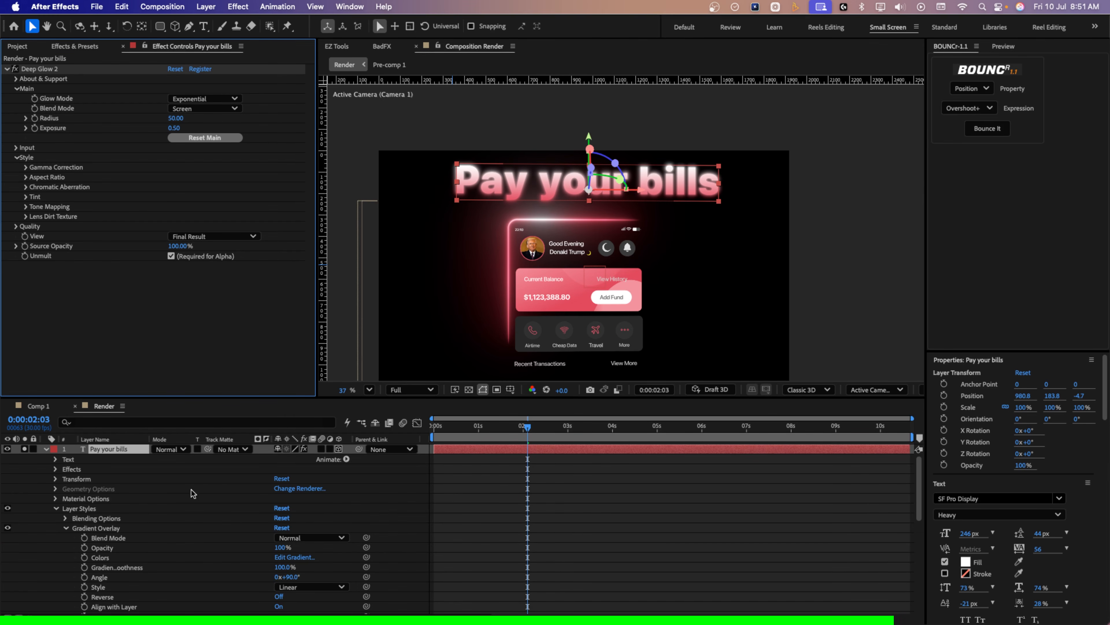
Add a text animator with Opacity and Blur properties to the "Pay your bills" layer.
left_click(344, 459)
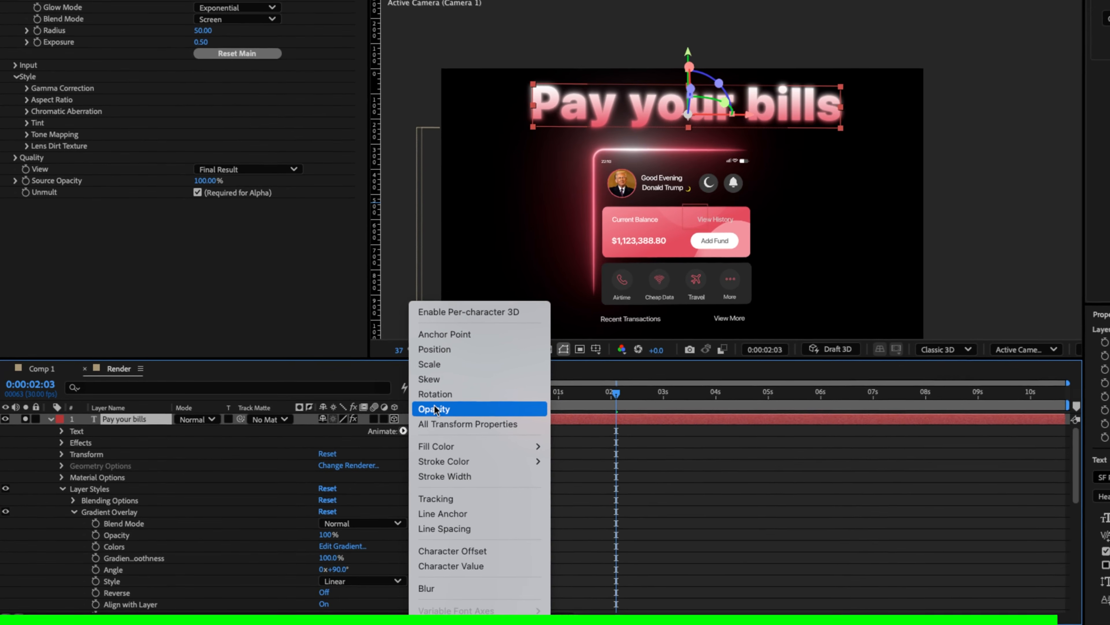
left_click(435, 408)
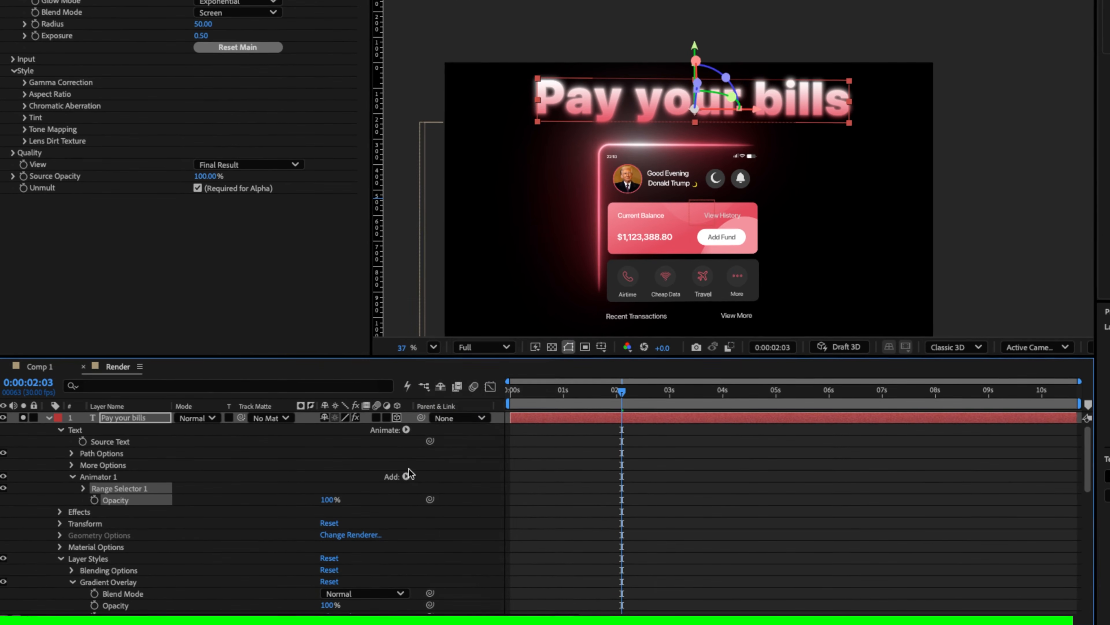
left_click(405, 477)
mouse_move(431, 478)
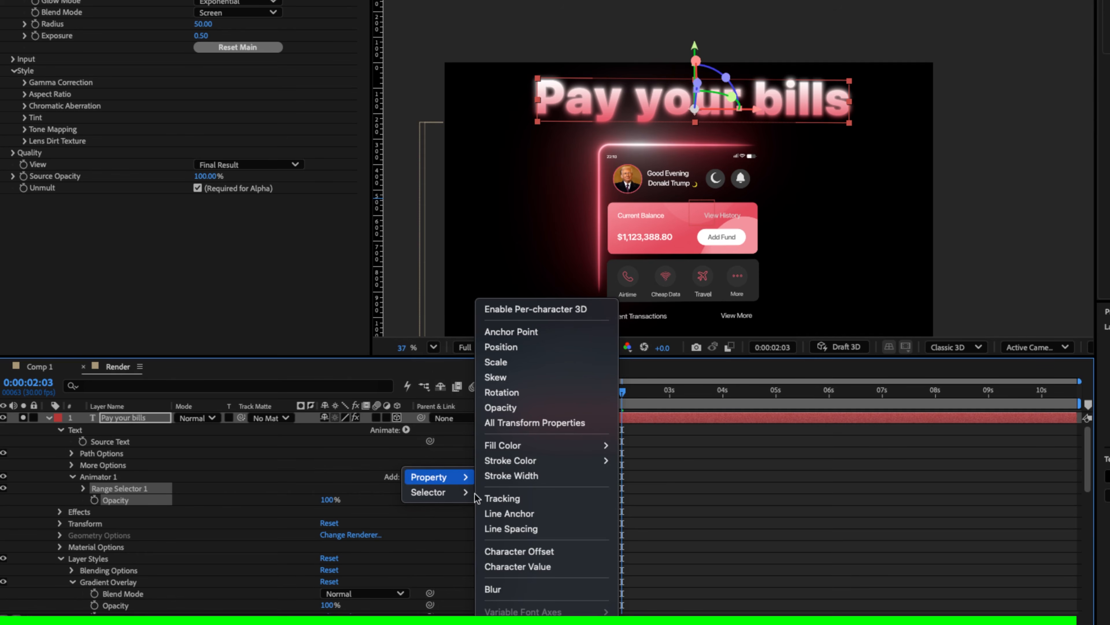
left_click(493, 589)
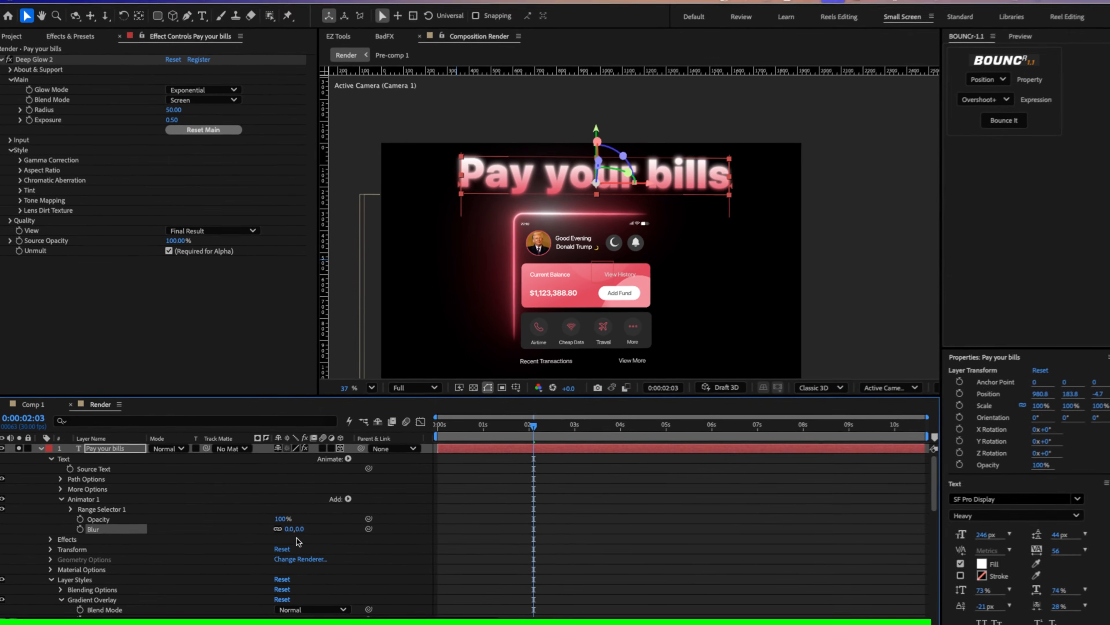
Set the text animator's Blur to 10 and its Opacity to 0%.
left_click(300, 528)
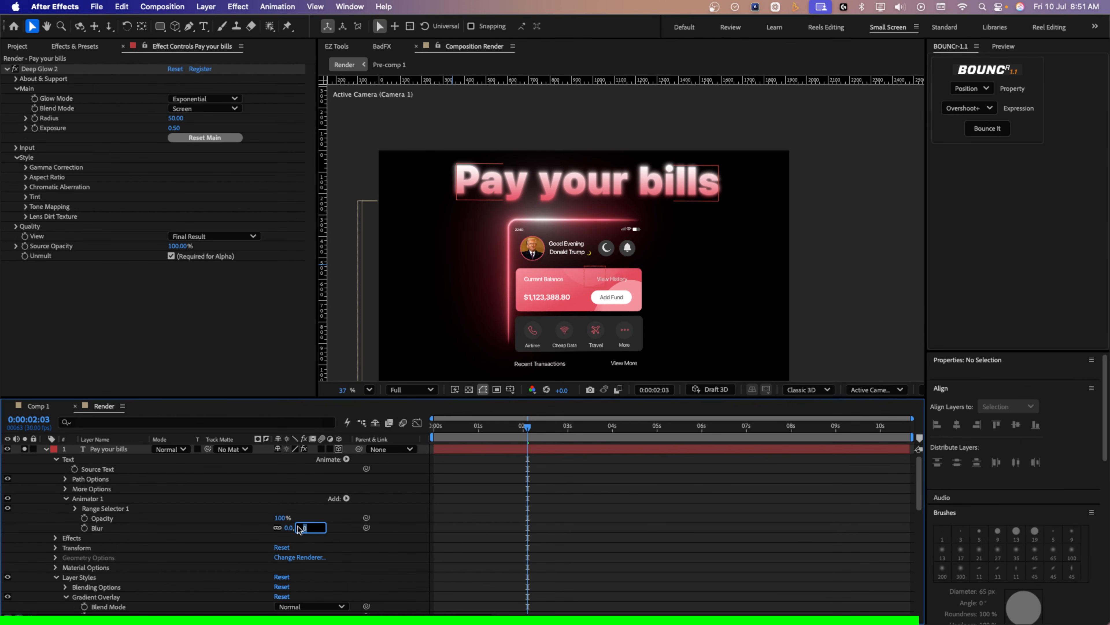
type("10")
left_click(341, 528)
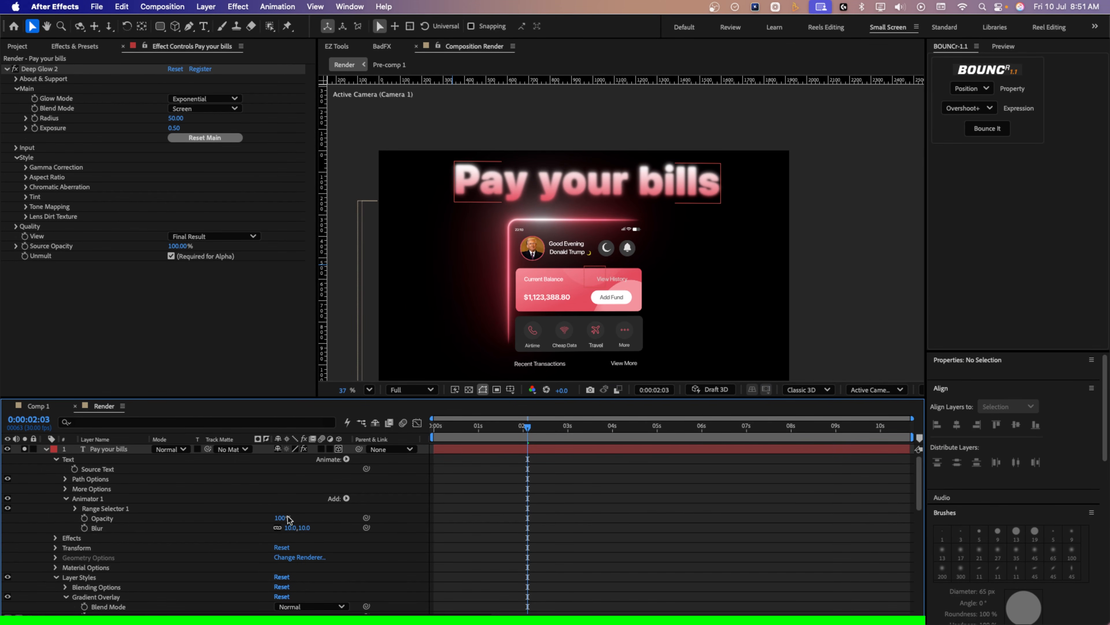
left_click_drag(289, 519, 177, 531)
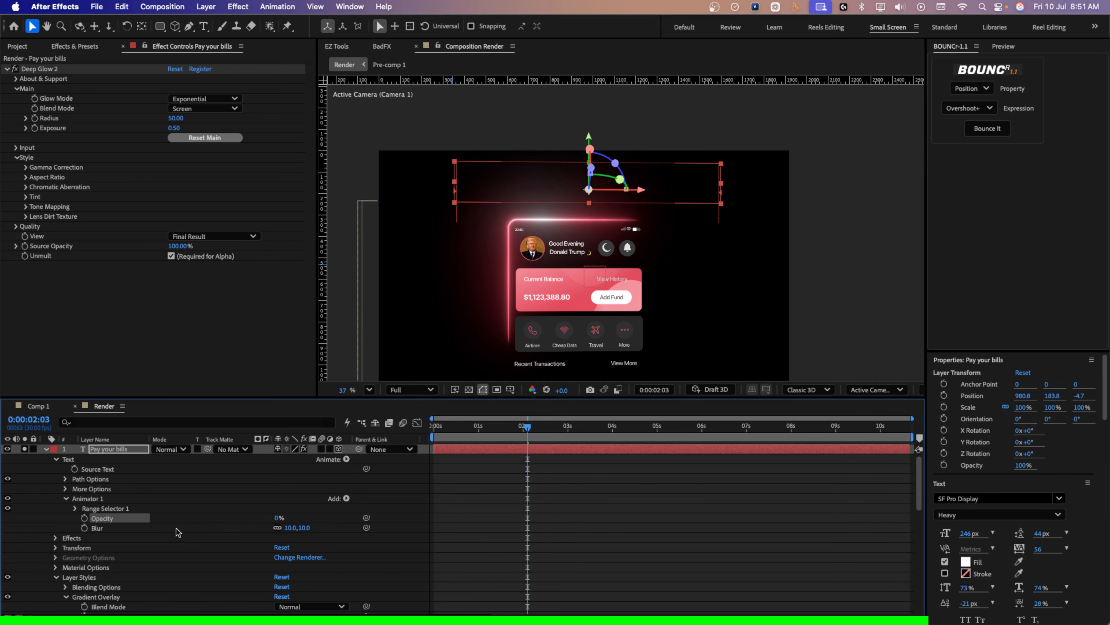
Keyframe the range selector's Offset from -100% at the composition start to 100% at 0:00:01:29.
left_click(76, 509)
key("Home")
left_click(94, 538)
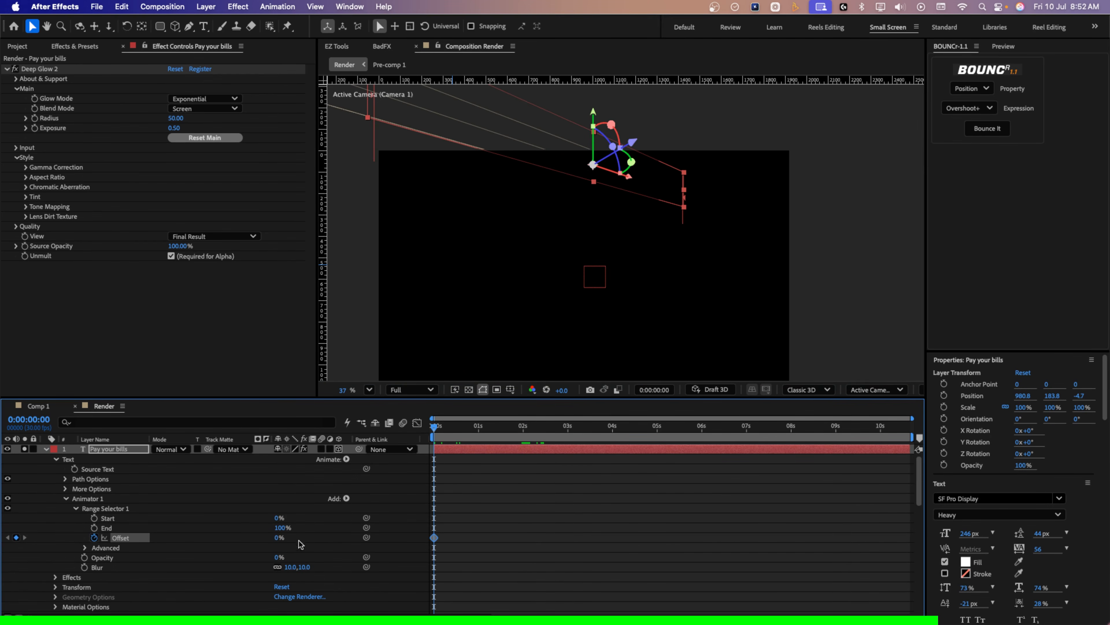
left_click_drag(275, 537, 158, 539)
key("space")
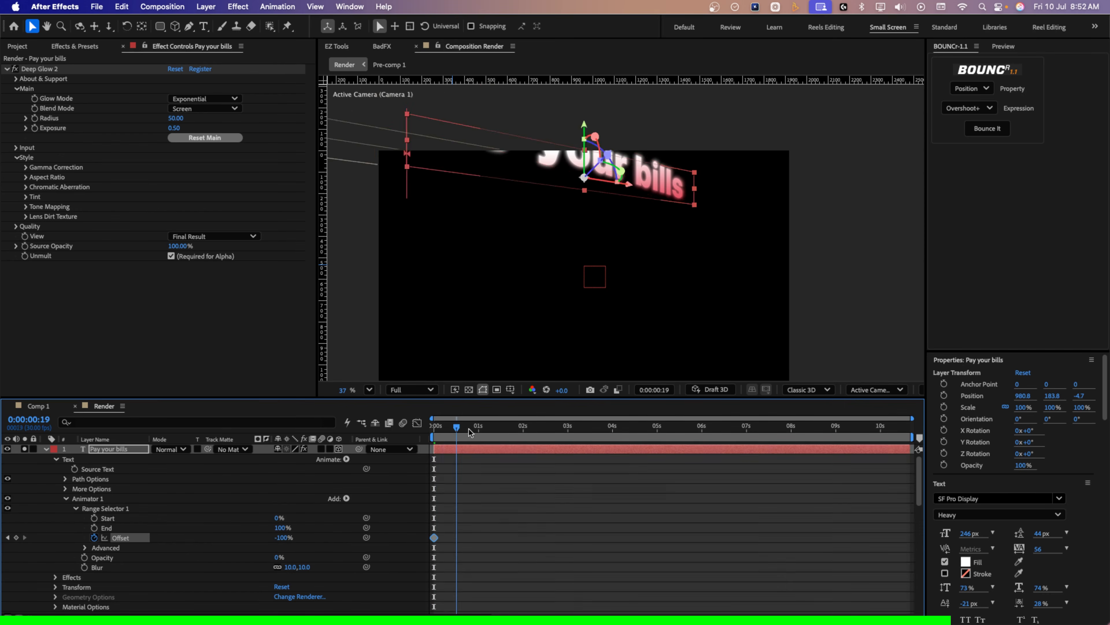
left_click_drag(283, 540, 430, 540)
Set the range selector's advanced Shape to Ramp Up and preview the text animation from the start.
left_click(83, 548)
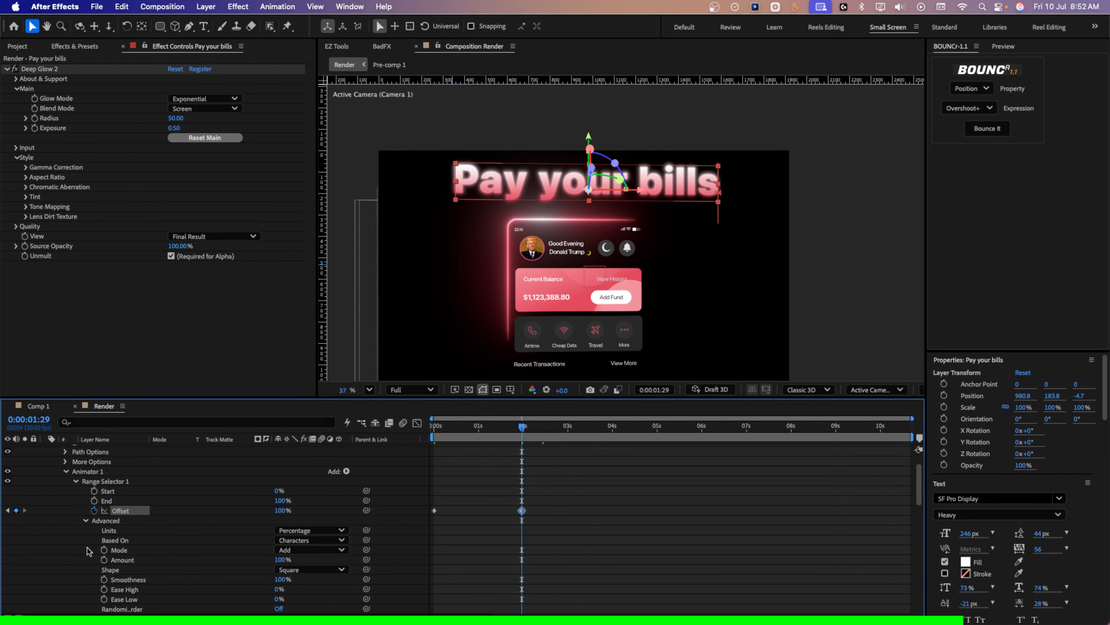
left_click(305, 570)
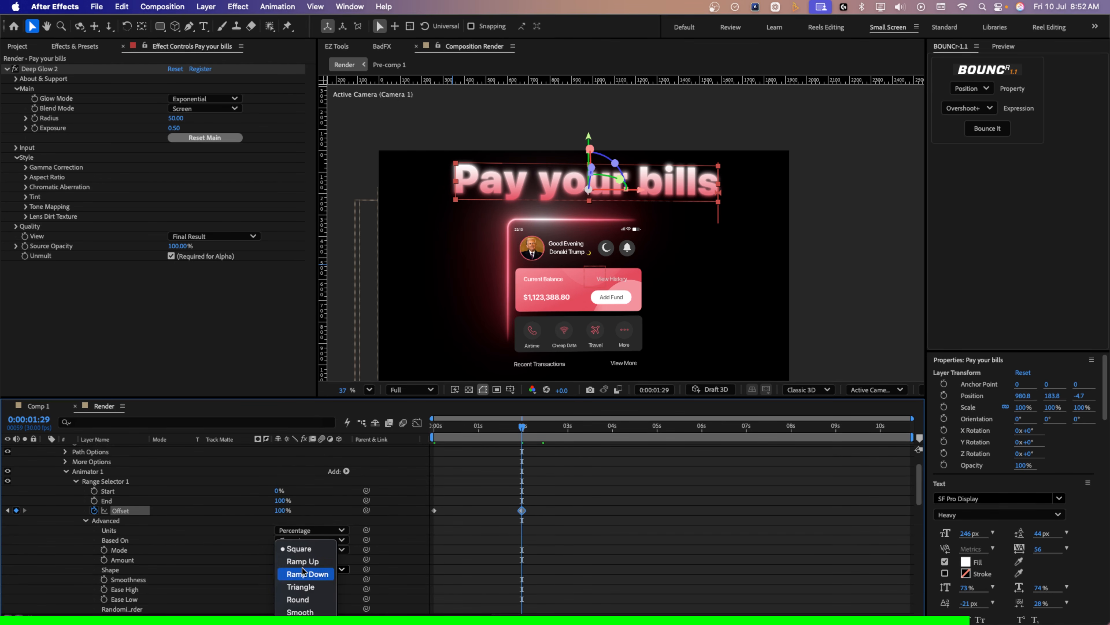
left_click(292, 559)
left_click(436, 431)
mouse_move(435, 431)
left_mouse_down()
mouse_move(476, 437)
mouse_move(435, 441)
left_mouse_up()
key("space")
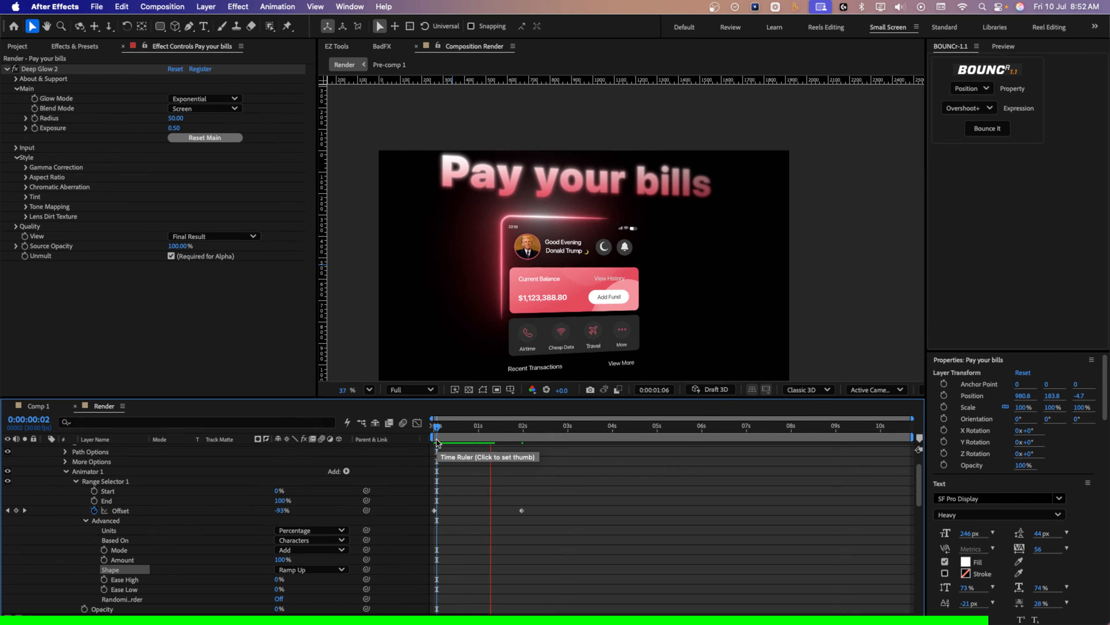
key("space")
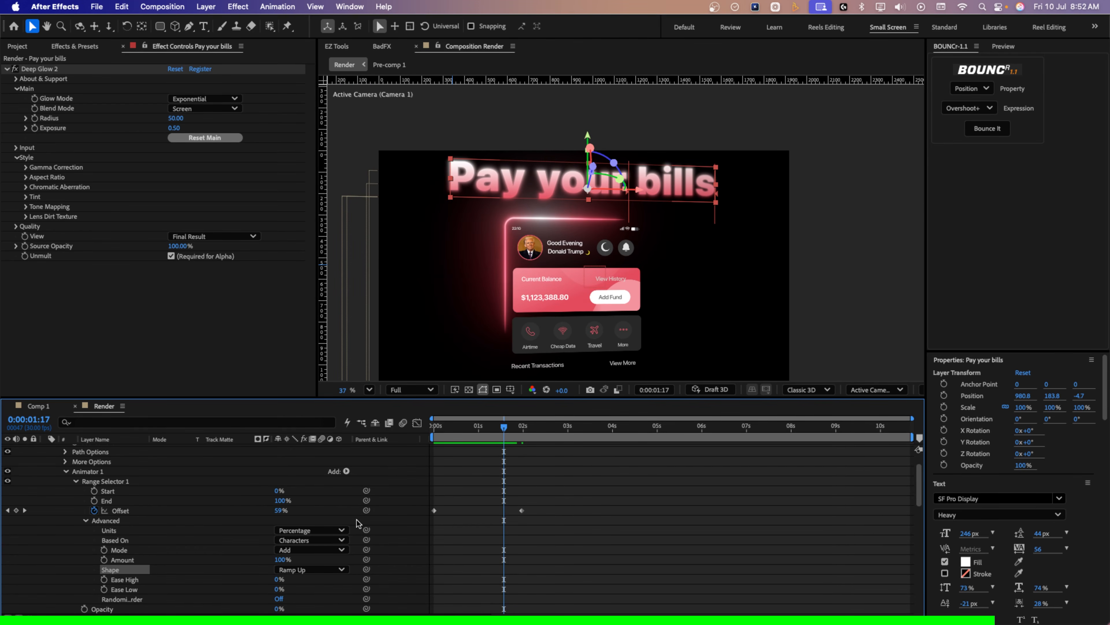
Base the range selector on Words with Index units and preview the text animation.
left_click(297, 541)
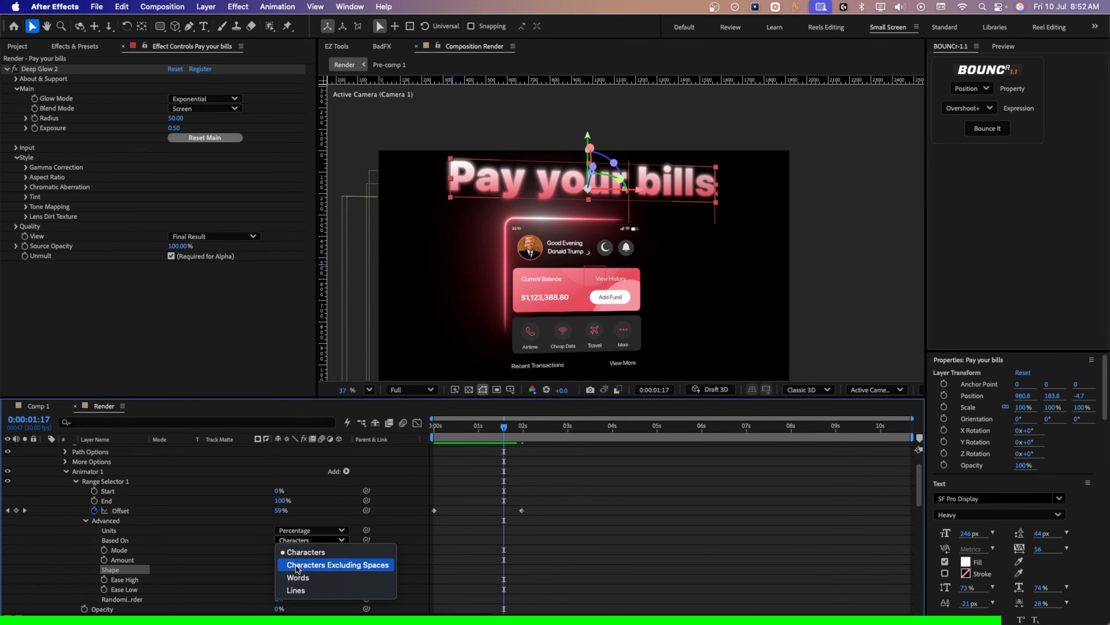
left_click(299, 577)
left_click(304, 531)
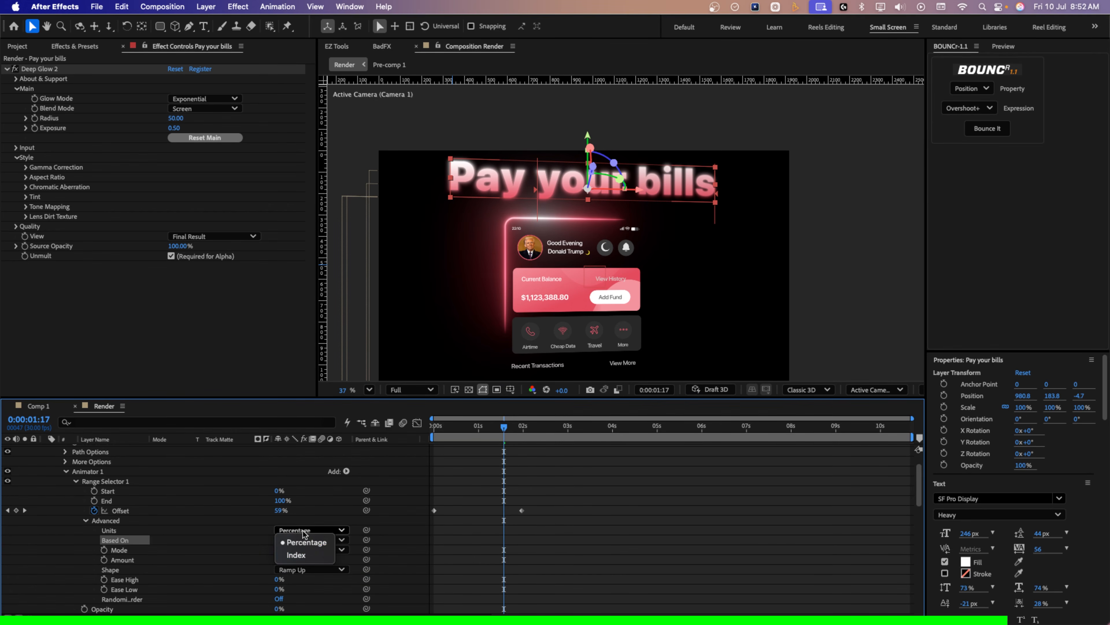
left_click(304, 554)
left_click(434, 430)
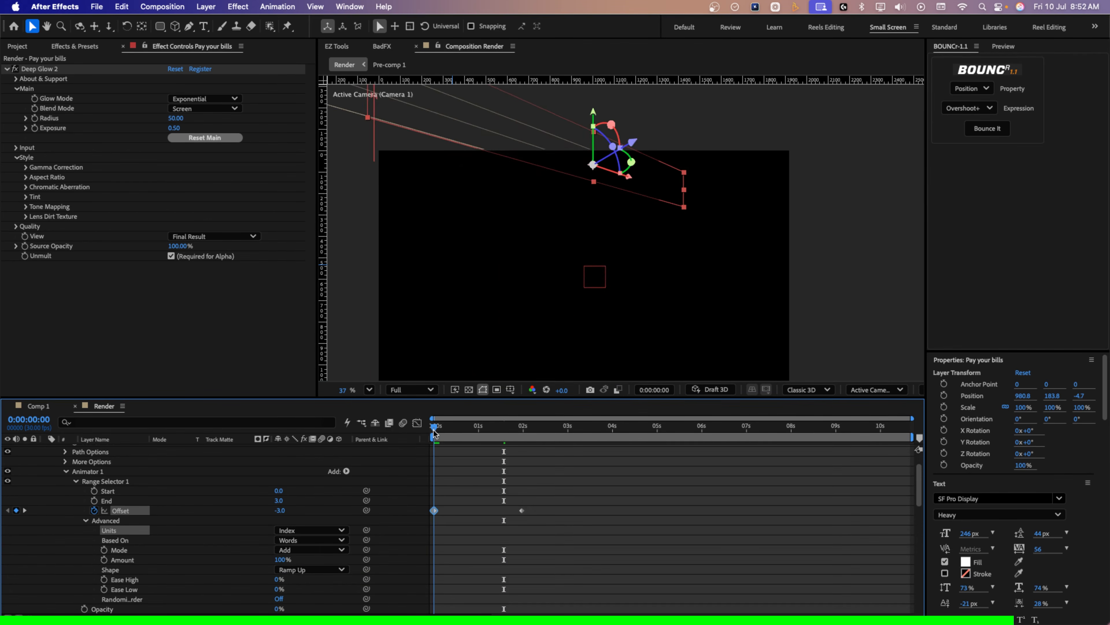
key("space")
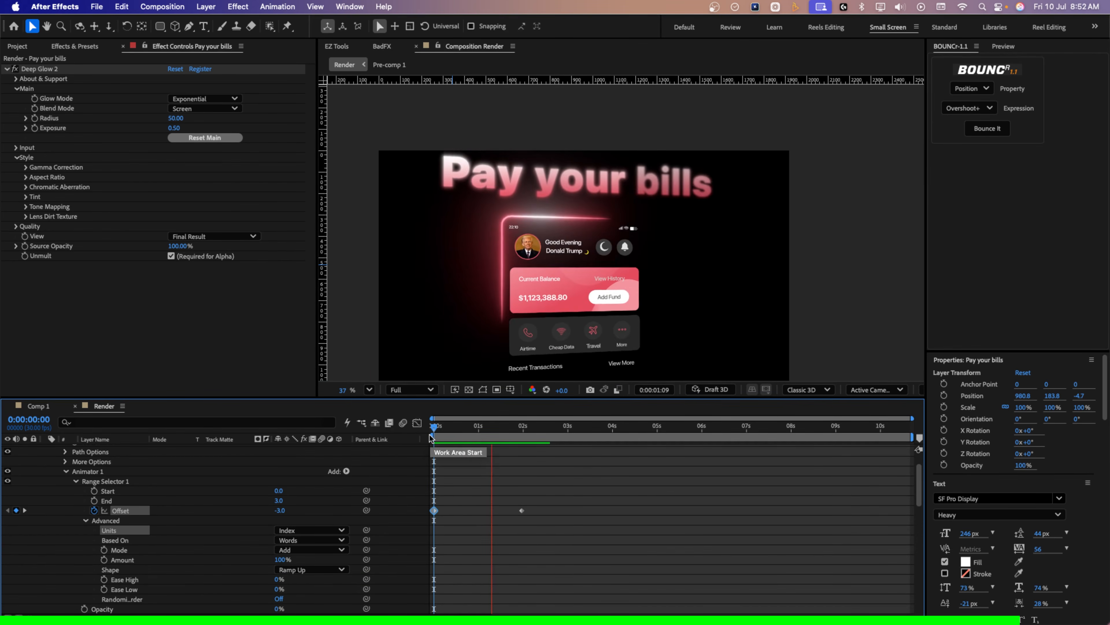
key("space")
left_click_drag(447, 437, 432, 437)
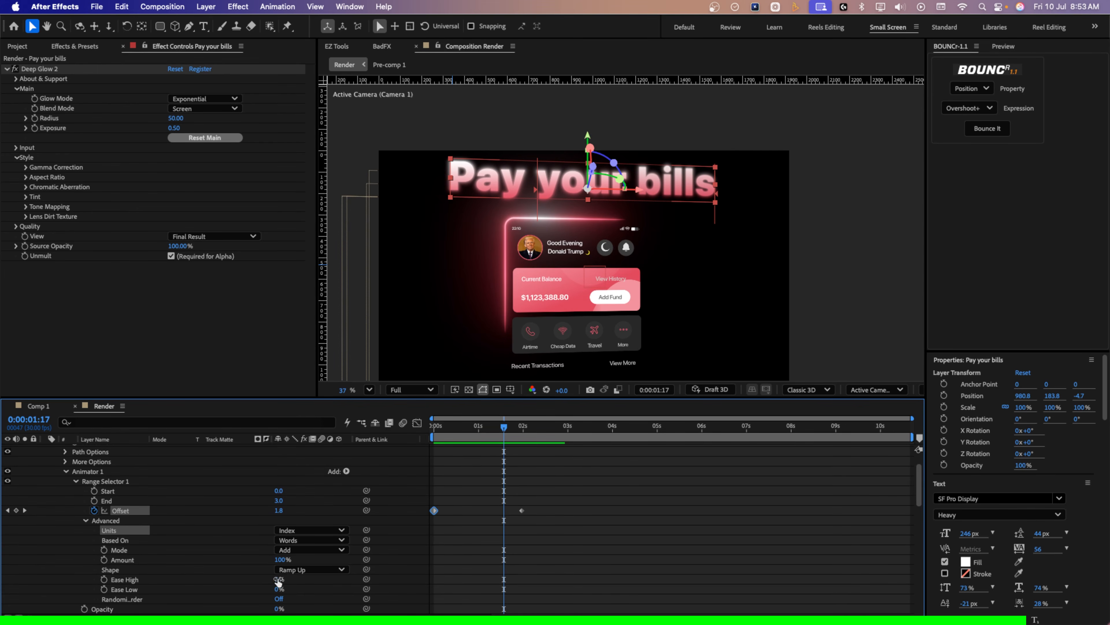
Apply Easy Ease to both Offset keyframes and preview the text animation from the start.
left_click_drag(535, 500, 421, 533)
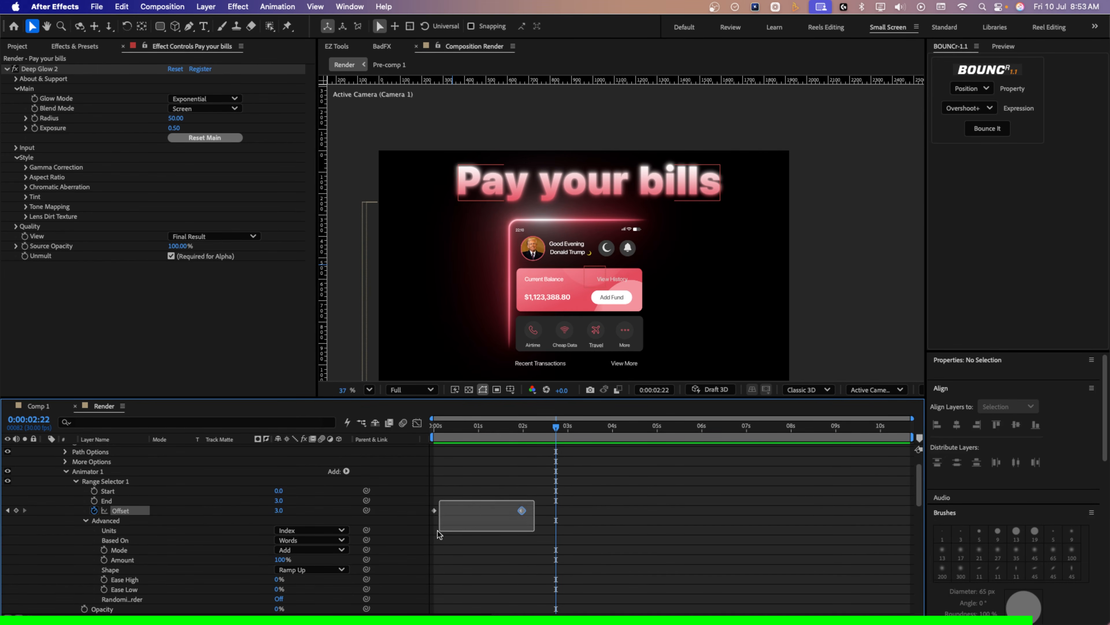
key("F9")
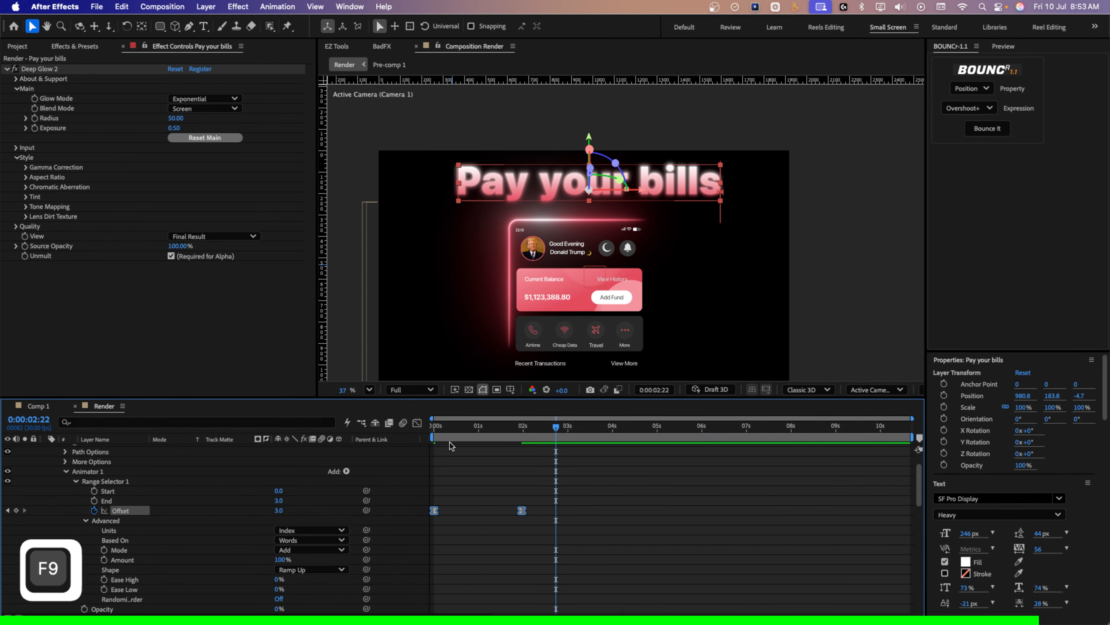
left_click(433, 431)
key("space")
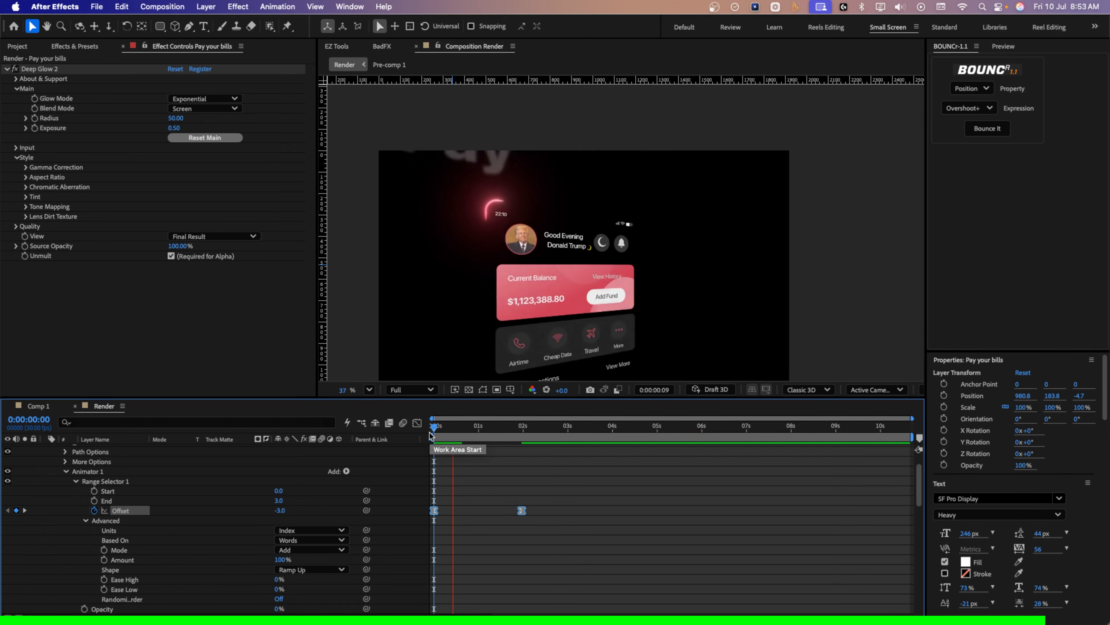
key("space")
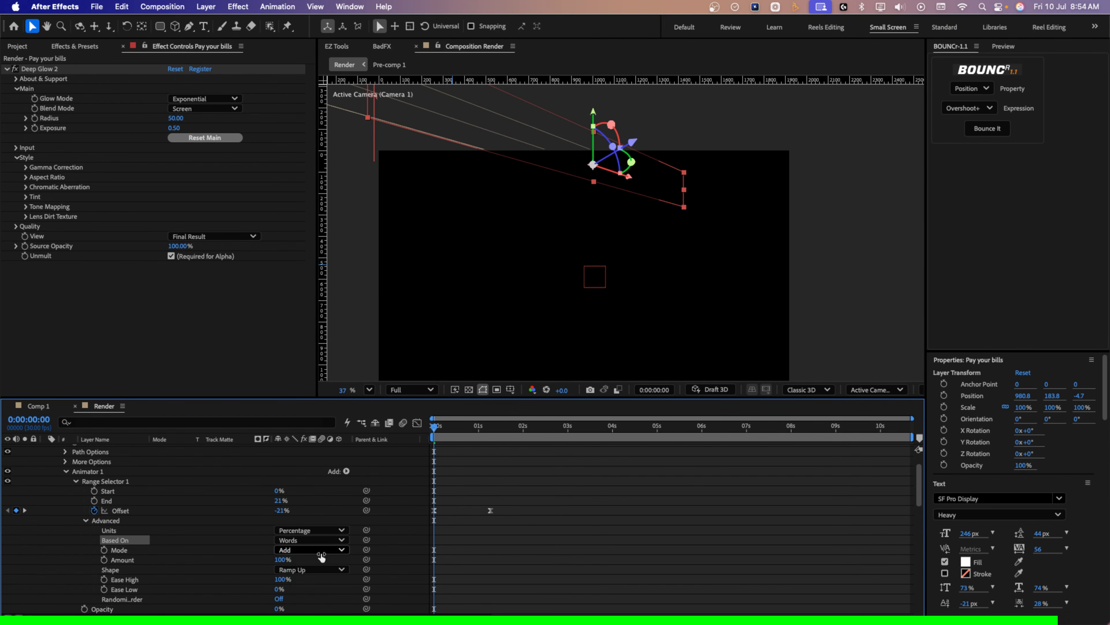
Base the range selector on Characters Excluding Spaces and preview the text animation.
left_click(311, 541)
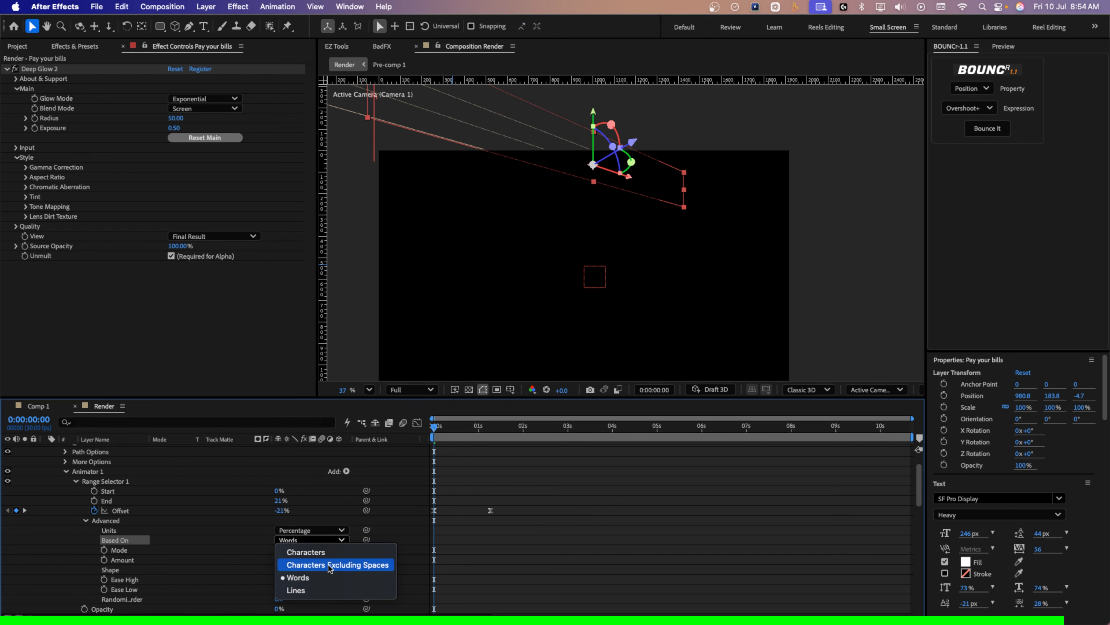
left_click(367, 564)
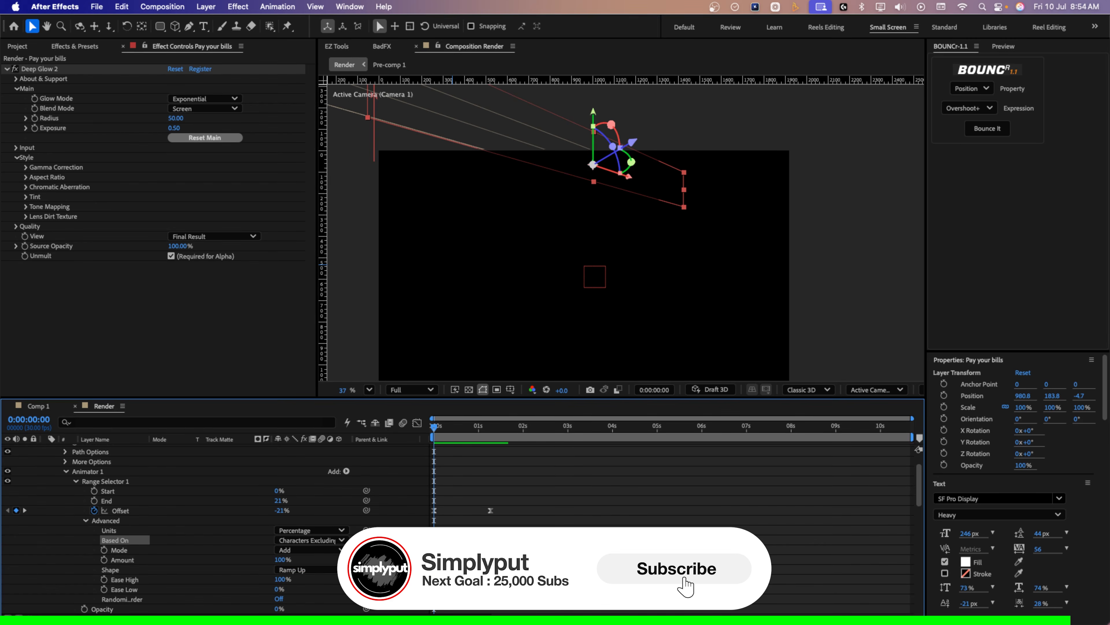
key("space")
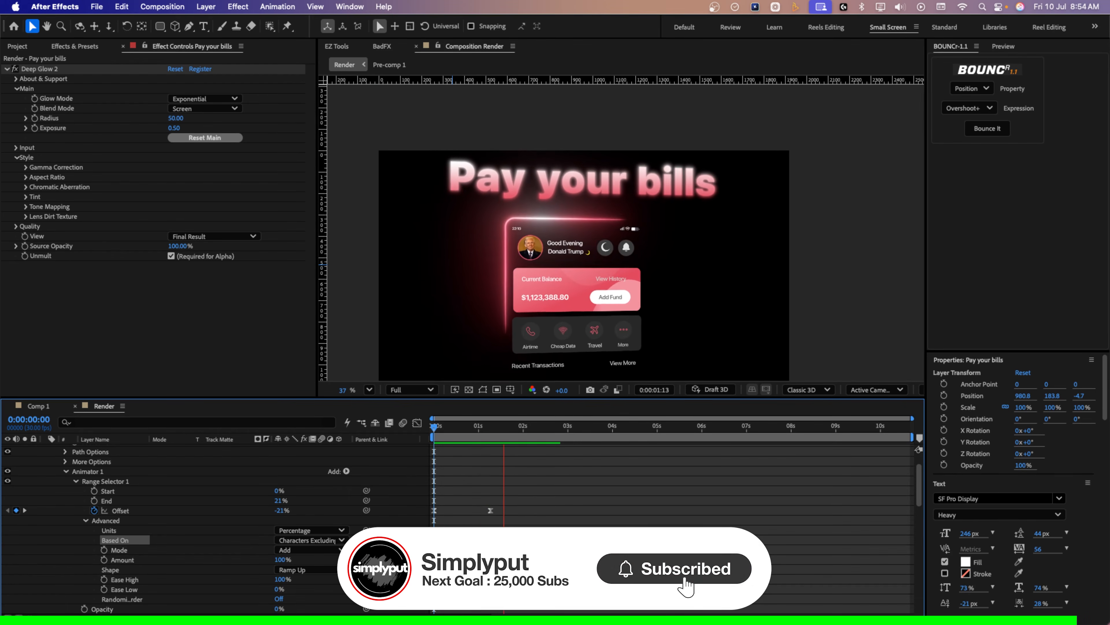
key("space")
key("space")
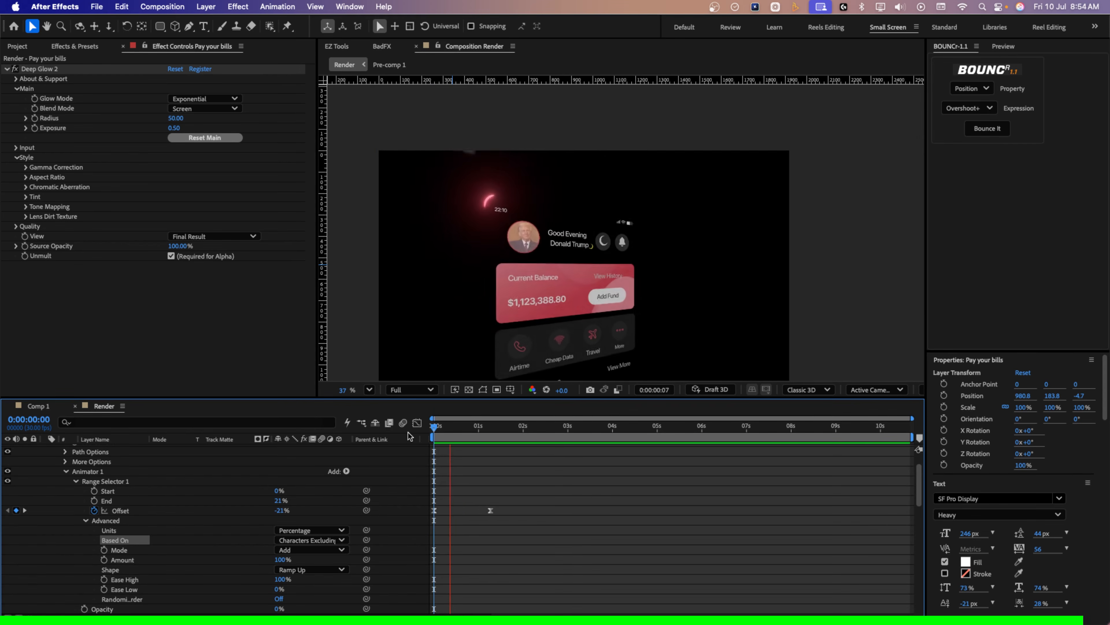
key("space")
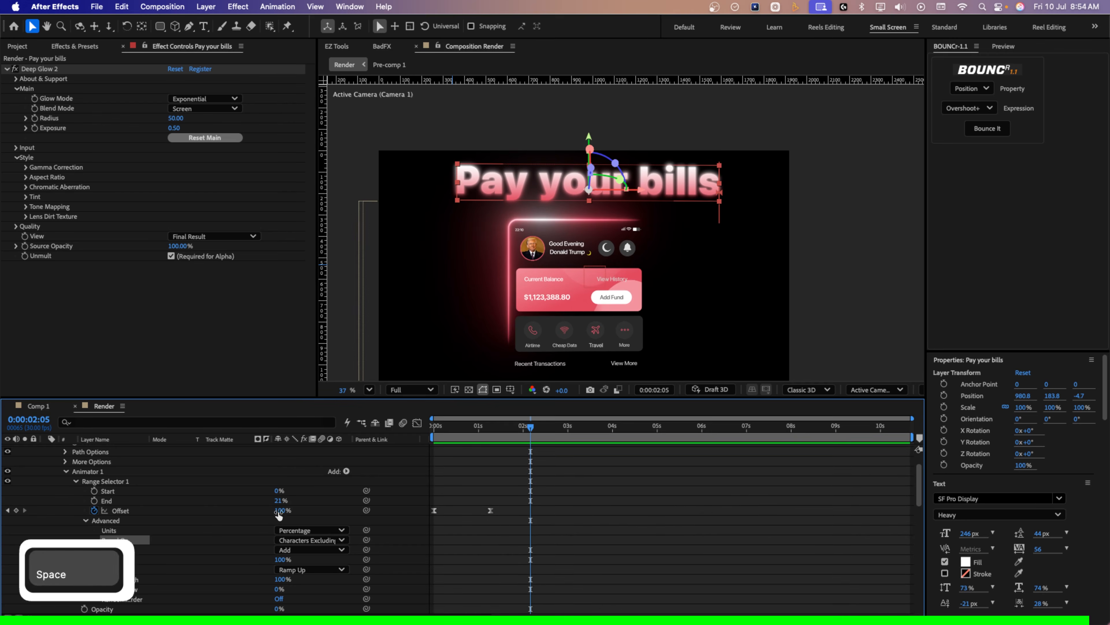
Trim the end of the "Pay your bills" layer to 0:00:03:09 and move the layer below Camera 1.
scroll(278, 517, "up", 2)
left_click(46, 449)
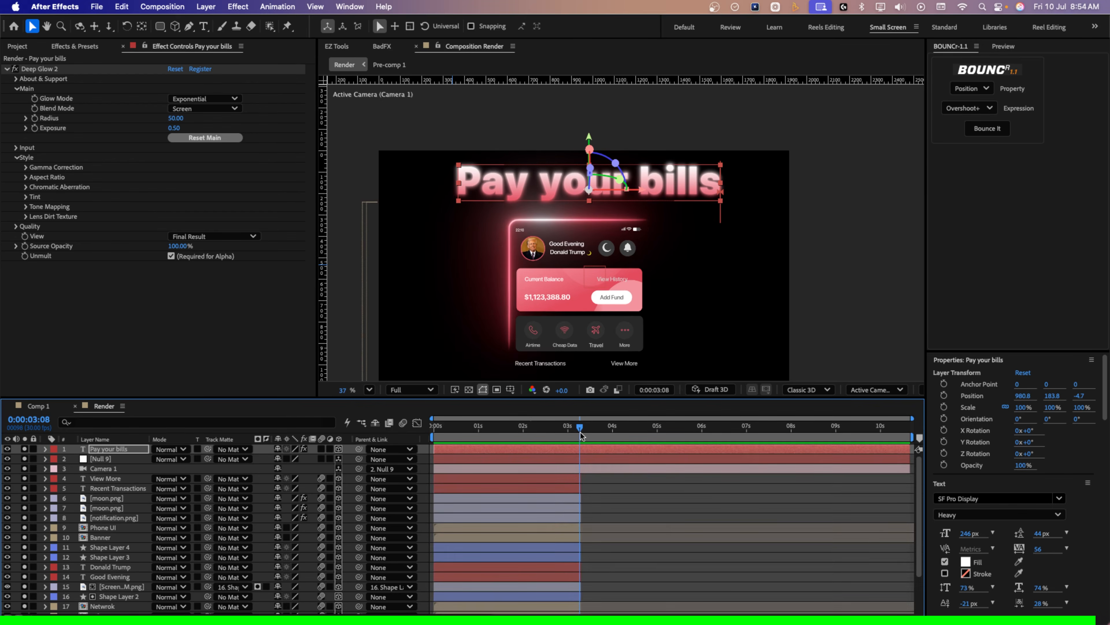
left_click_drag(580, 432, 581, 432)
left_click(582, 448)
key("alt+bracketright")
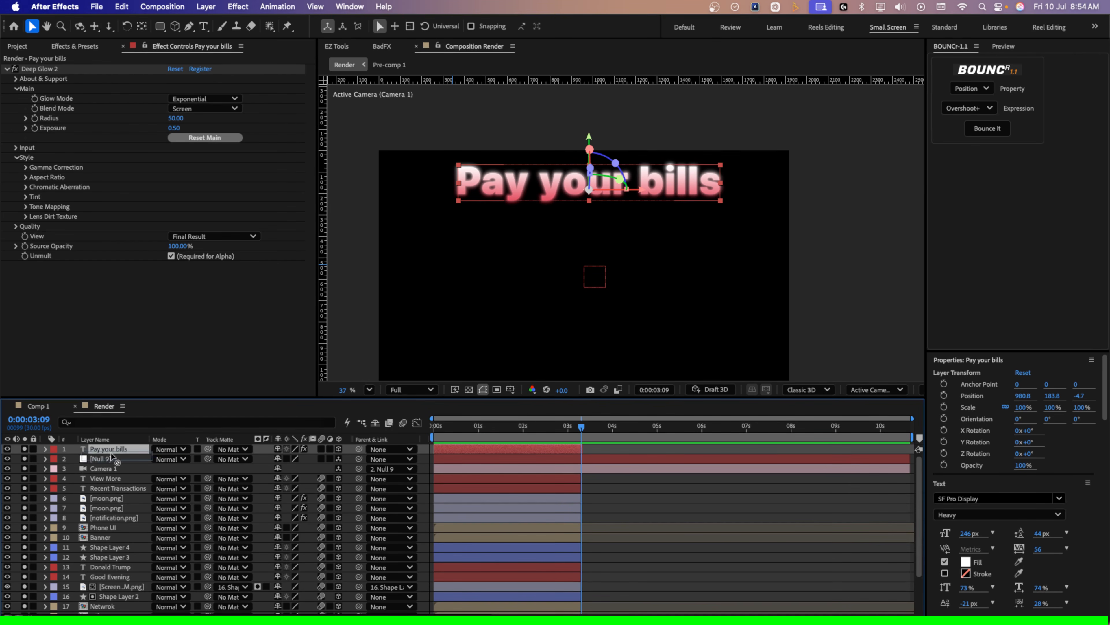
left_click_drag(112, 457, 112, 445)
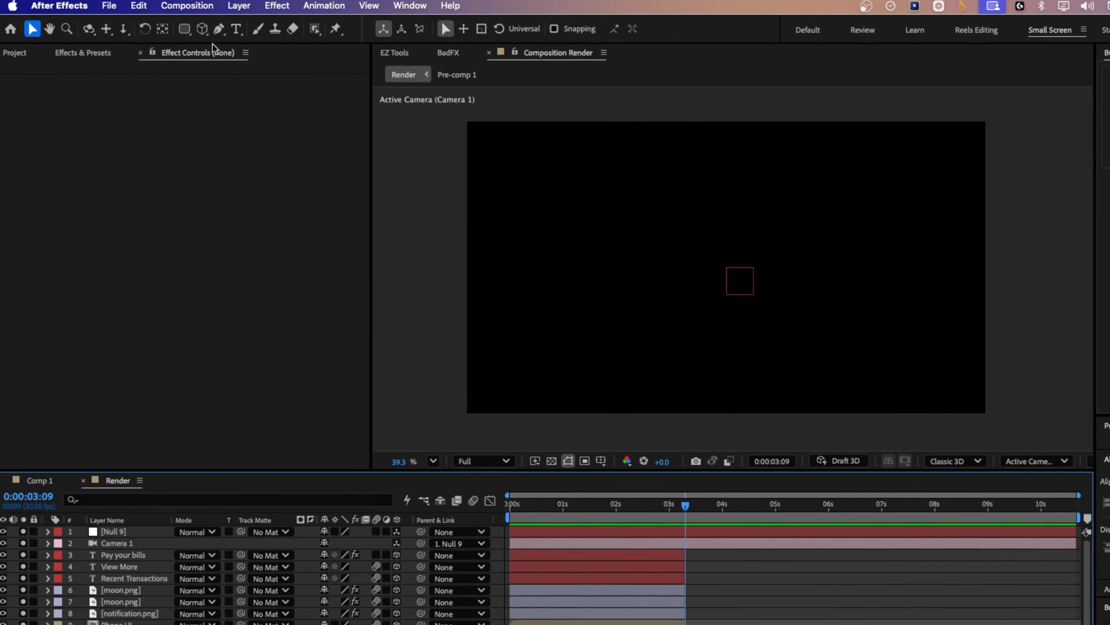
Draw a stroked rounded rectangle about 877 by 488 px as a new shape layer and centre it in the composition.
left_click(161, 27)
left_click(188, 31)
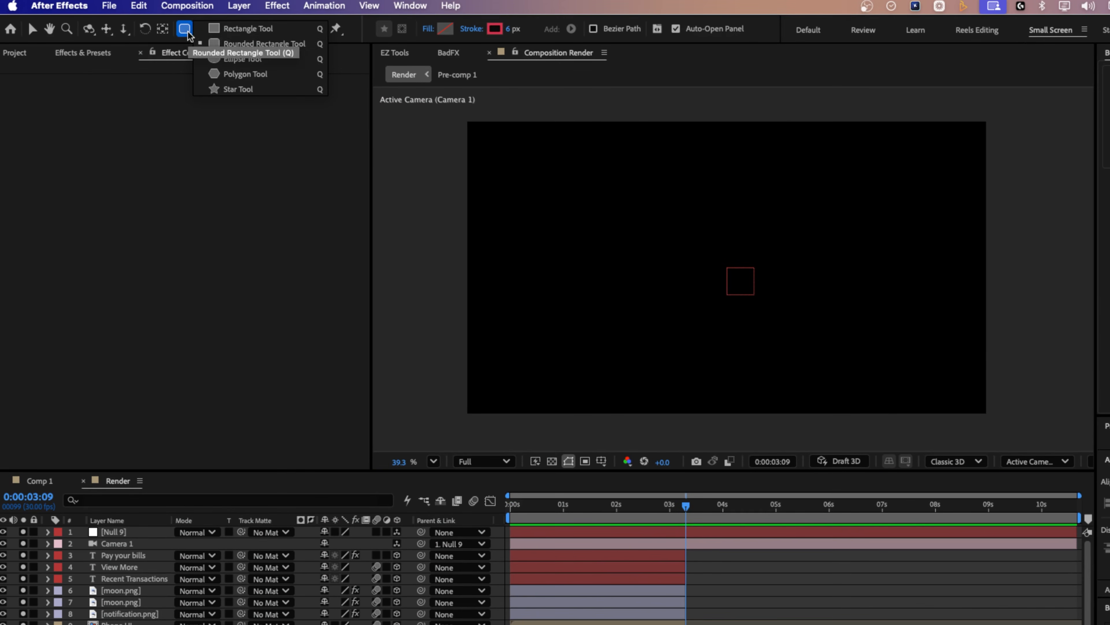
left_click(240, 44)
left_click_drag(528, 179, 716, 286)
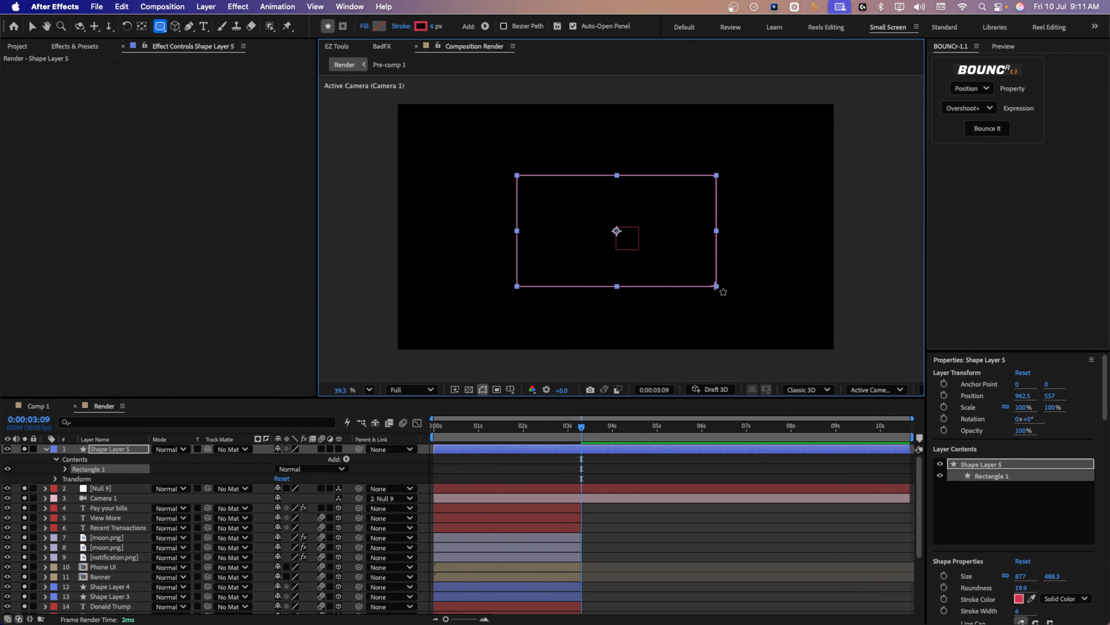
key("super+Home")
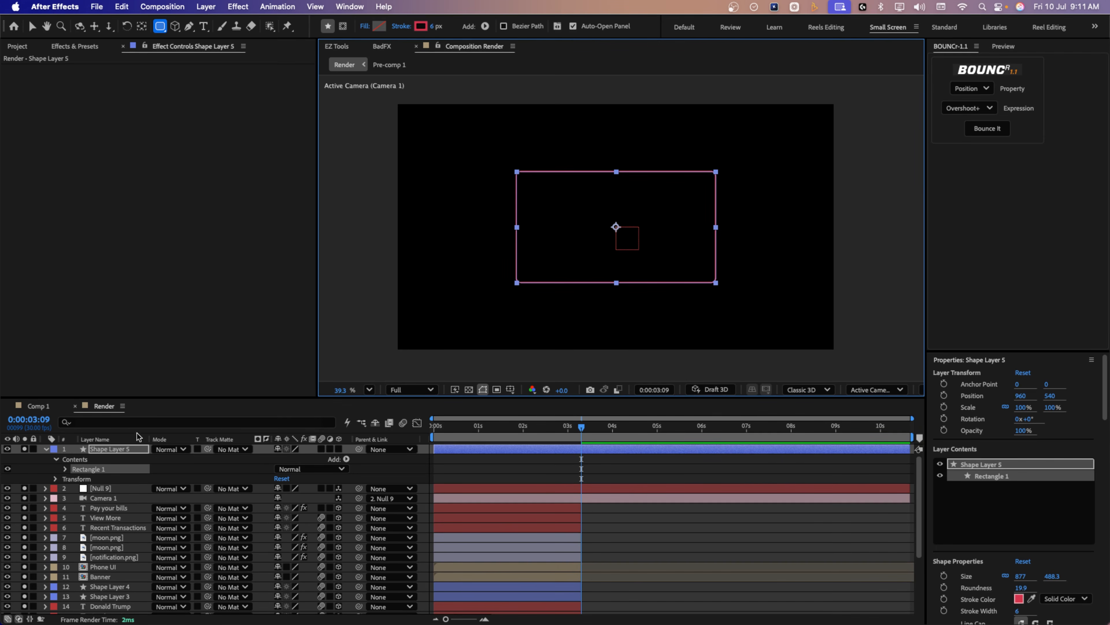
Find the new rectangle's Roundness property and set it to about 57.
left_click(125, 423)
type("roun")
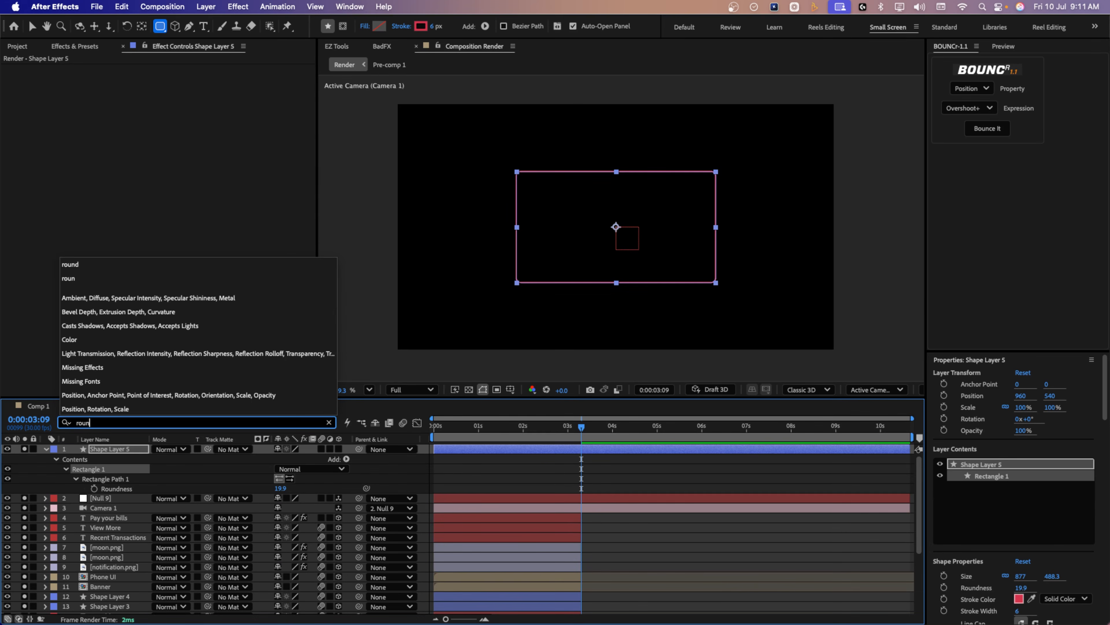
left_click_drag(280, 488, 302, 489)
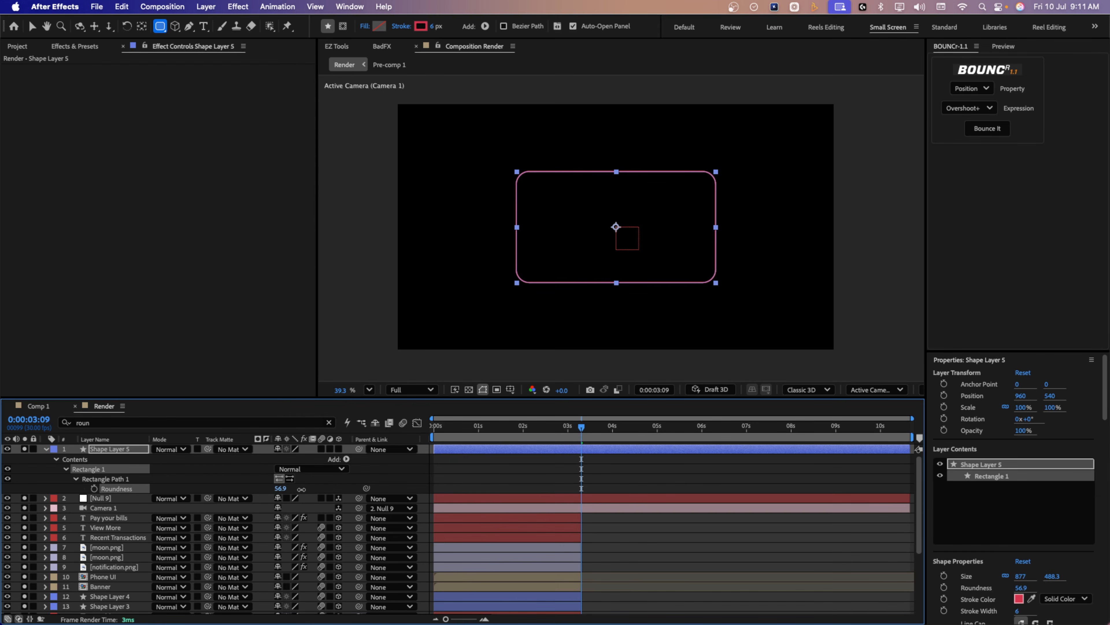
Set the new rectangle's Roundness to 50.
left_click(282, 488)
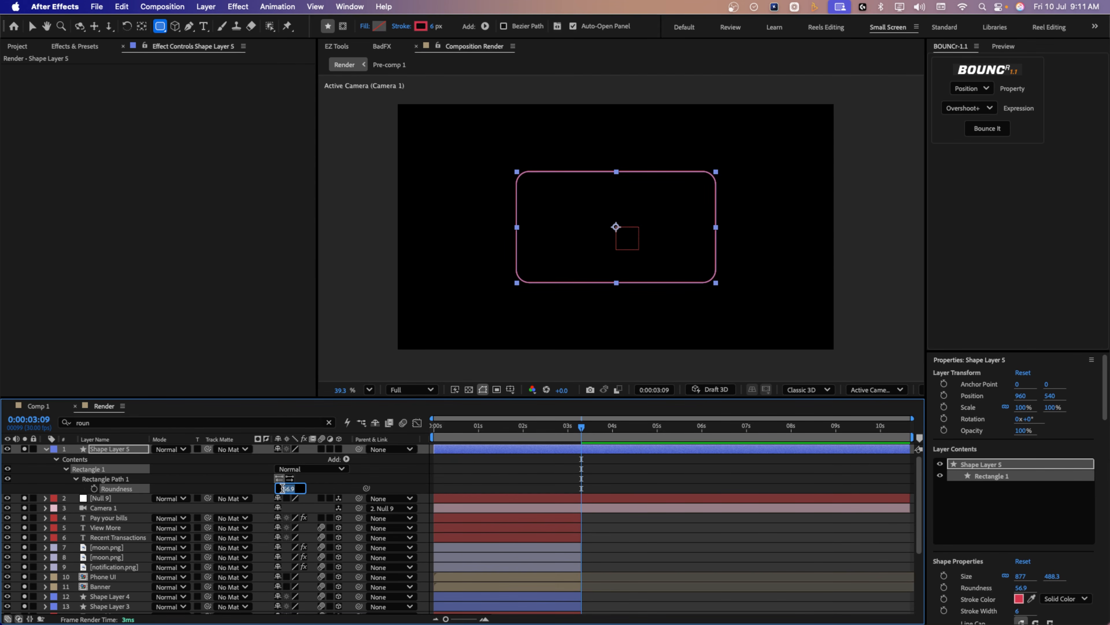
type("50")
left_click(326, 488)
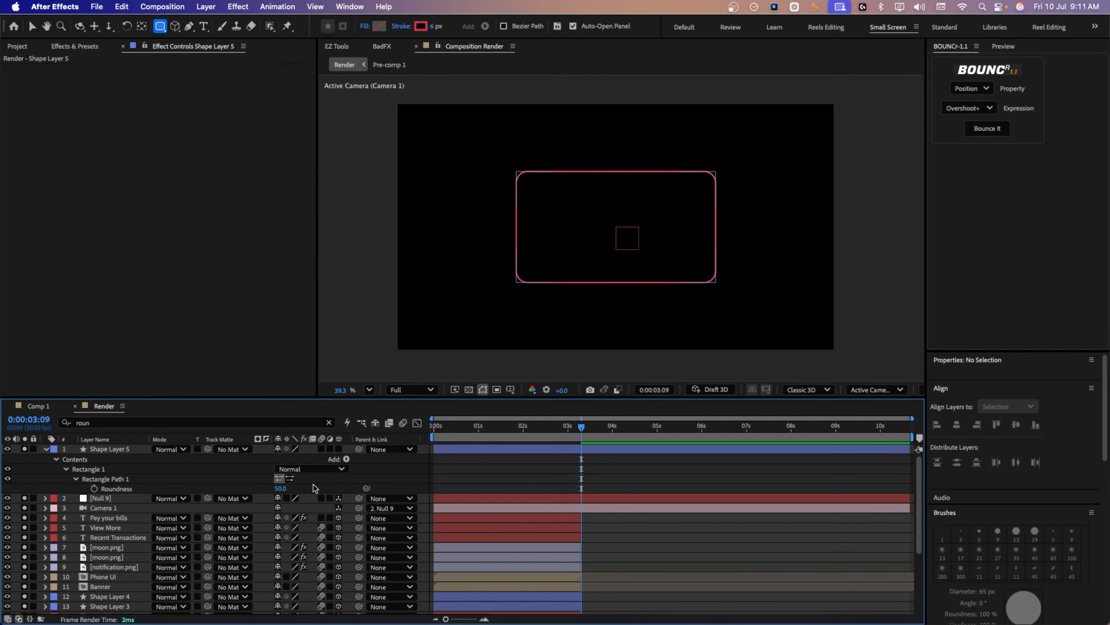
Give the rounded rectangle a D93D4C fill and reduce its stroke width to 0 px.
left_click(122, 451)
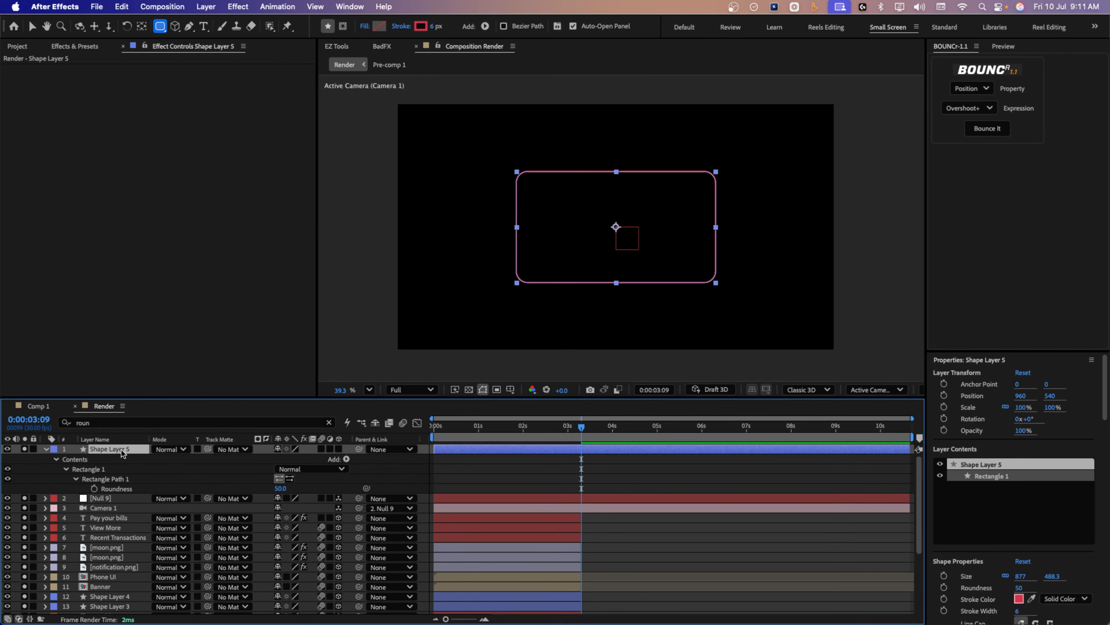
left_click(378, 26)
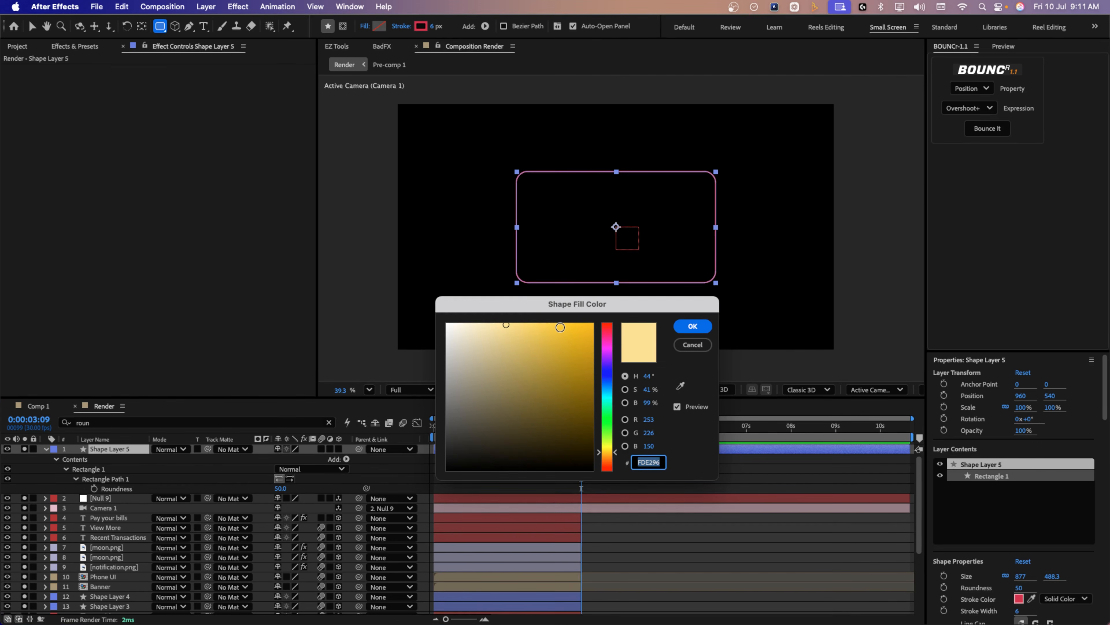
type("D93D4C")
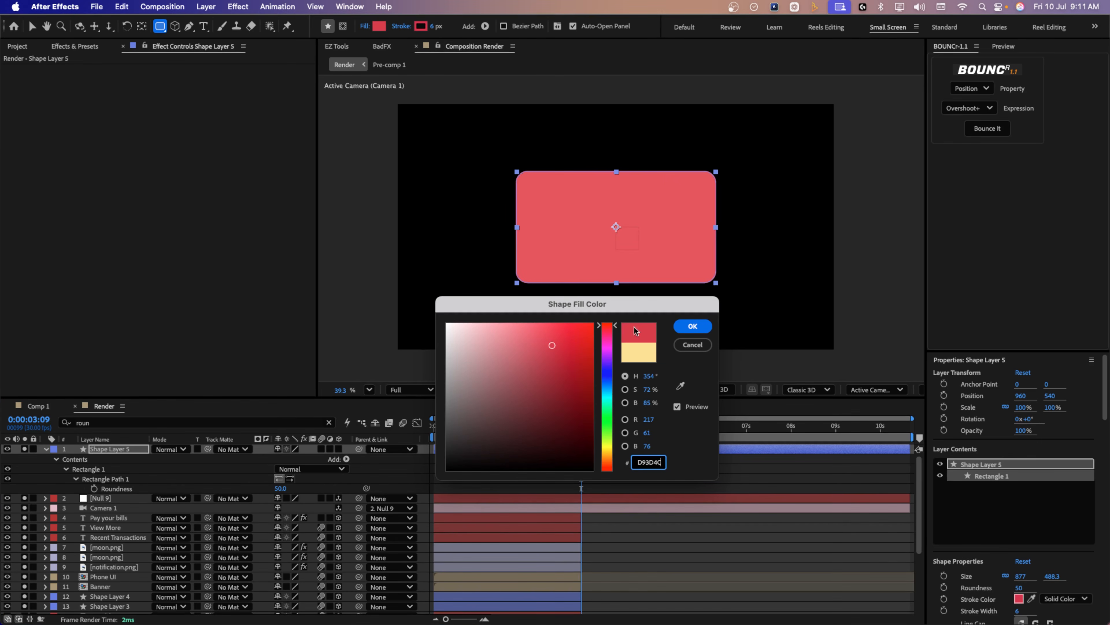
left_click(693, 326)
left_click_drag(430, 27, 376, 31)
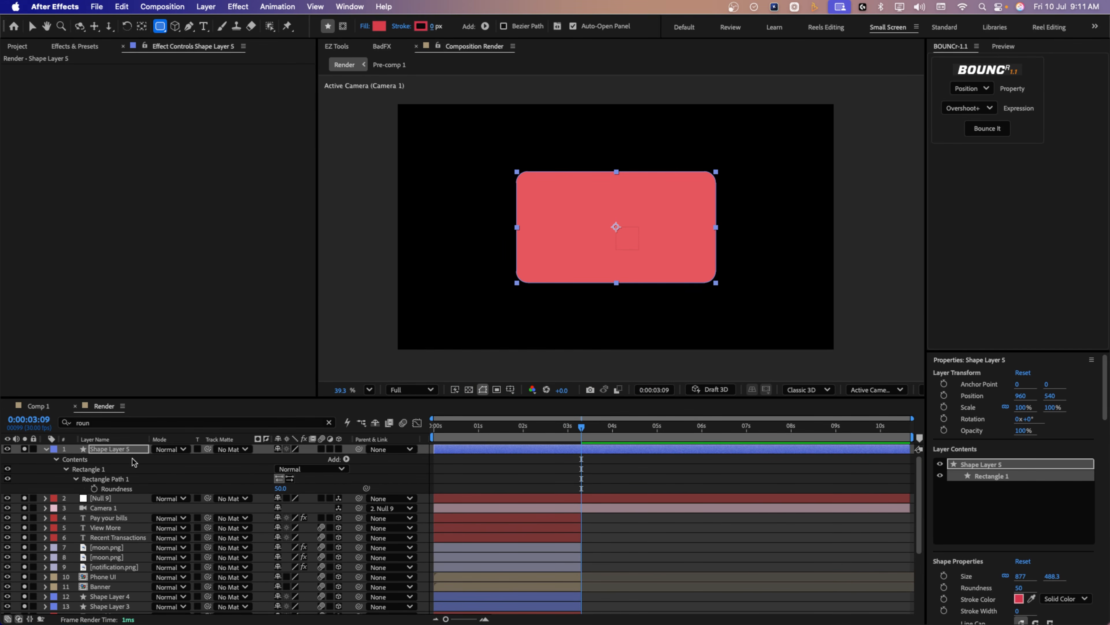
Duplicate the rectangle layer and apply Deep Glow 2 to the lower copy, Shape Layer 5.
left_click(116, 450)
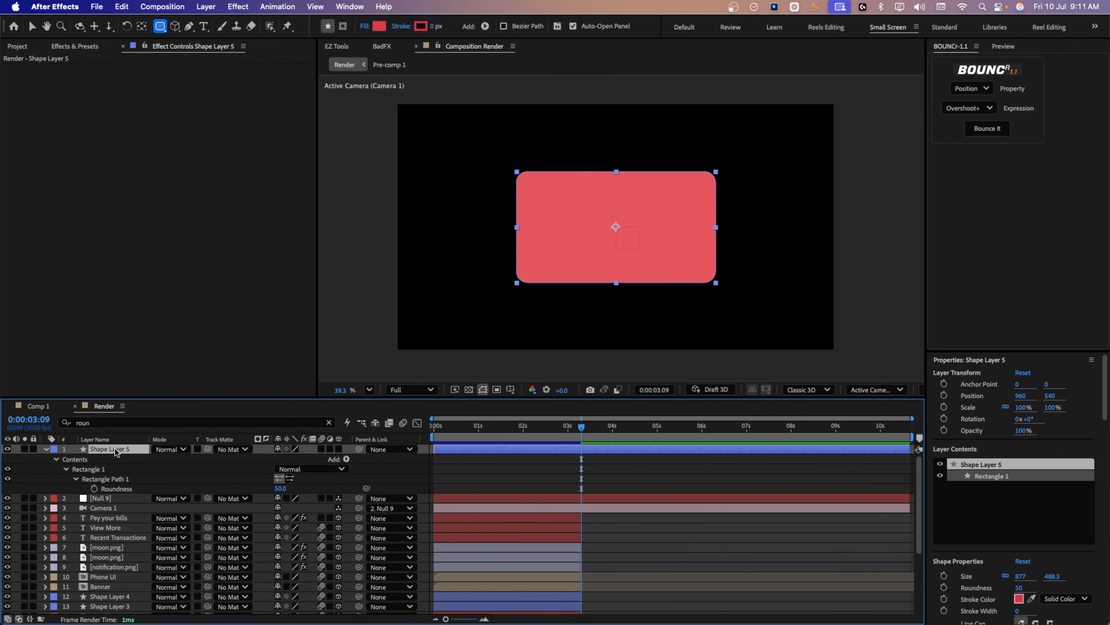
key("super+d")
left_click(119, 461)
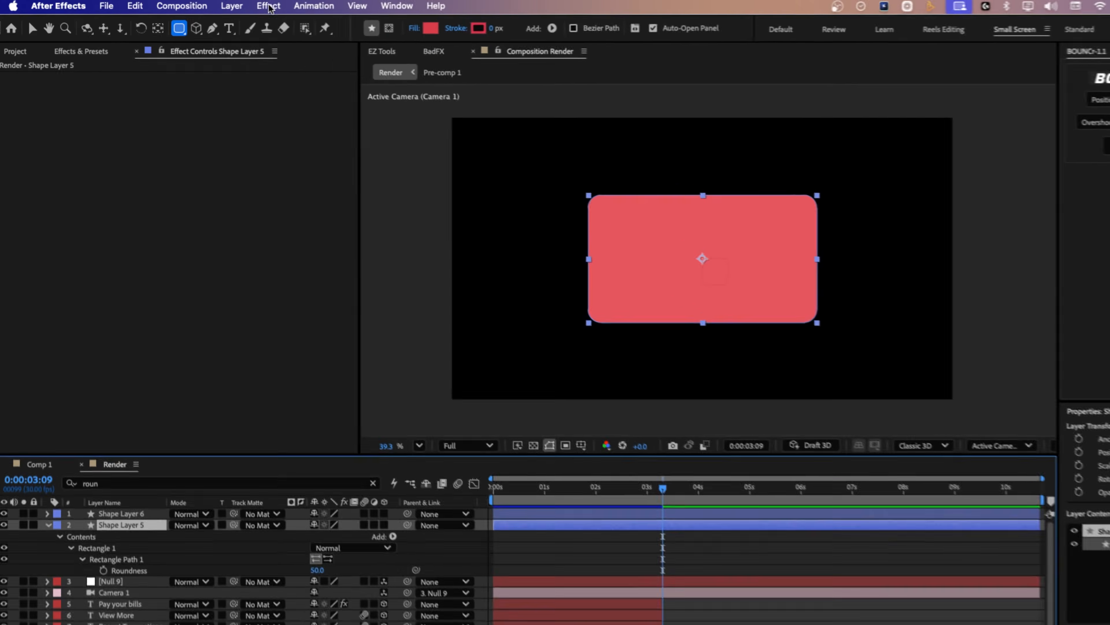
left_click(238, 6)
mouse_move(278, 346)
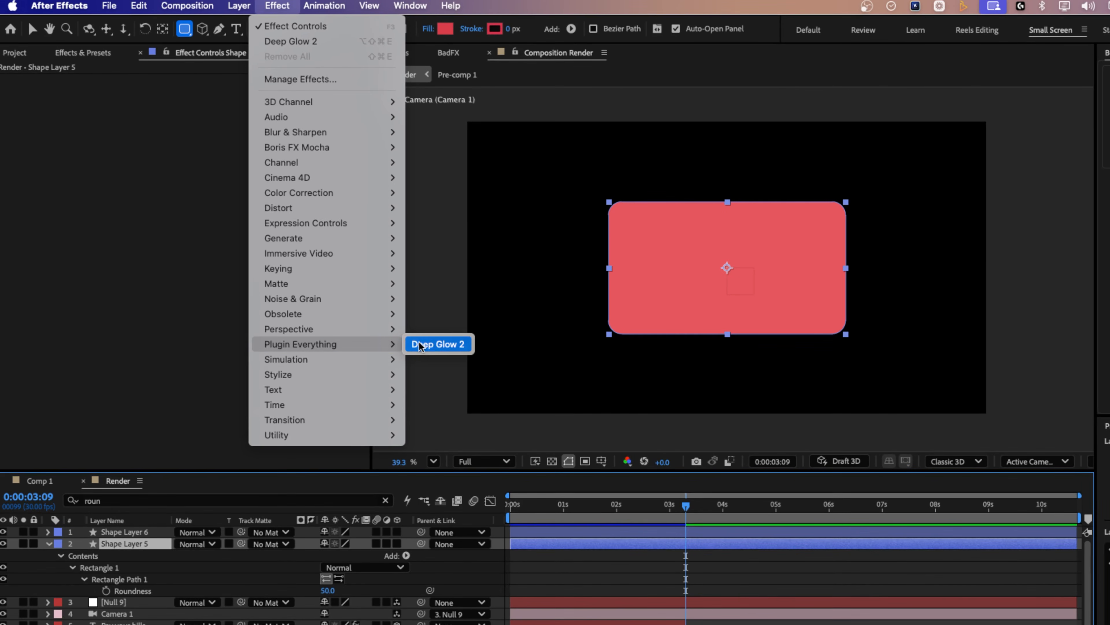
left_click(428, 345)
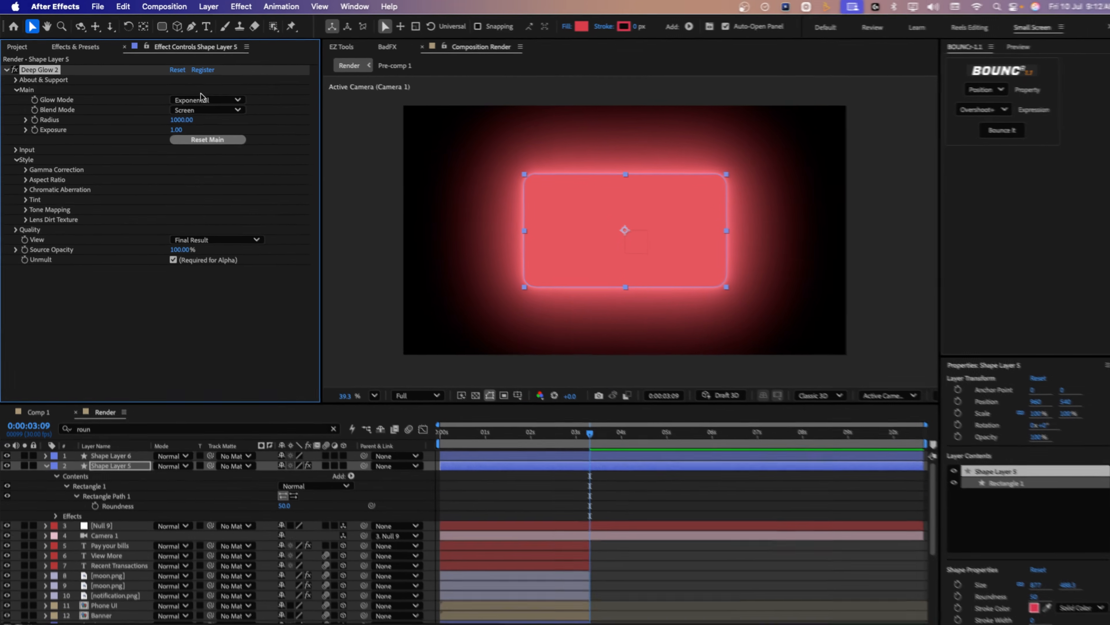
Set Deep Glow 2 on the lower rectangle to an exposure of 0.20 and a radius of 300.
left_click(174, 128)
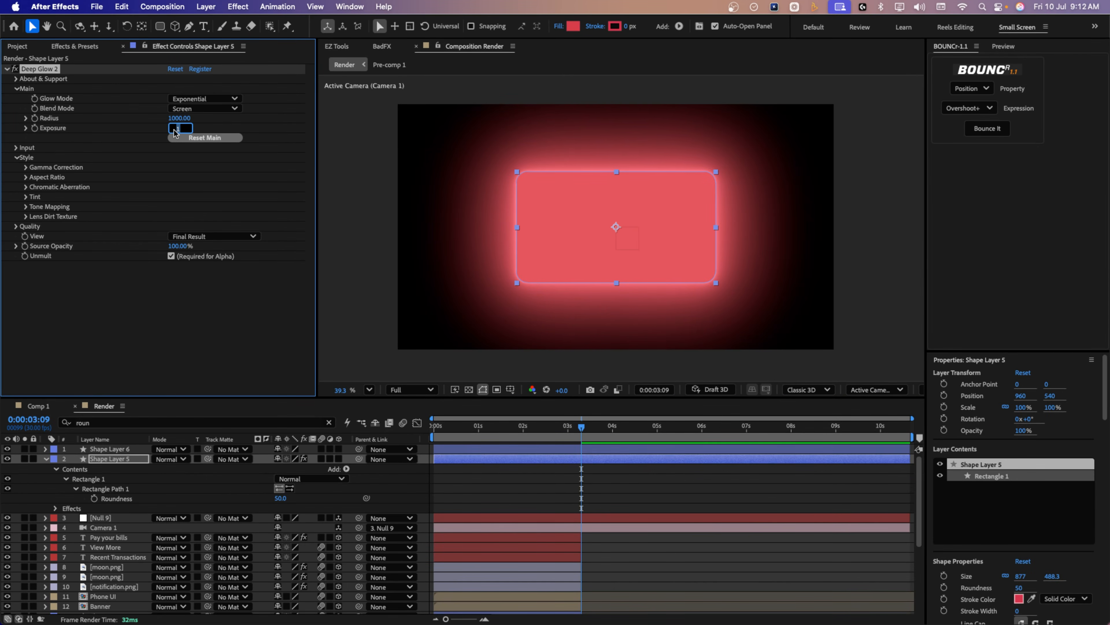
key("Return")
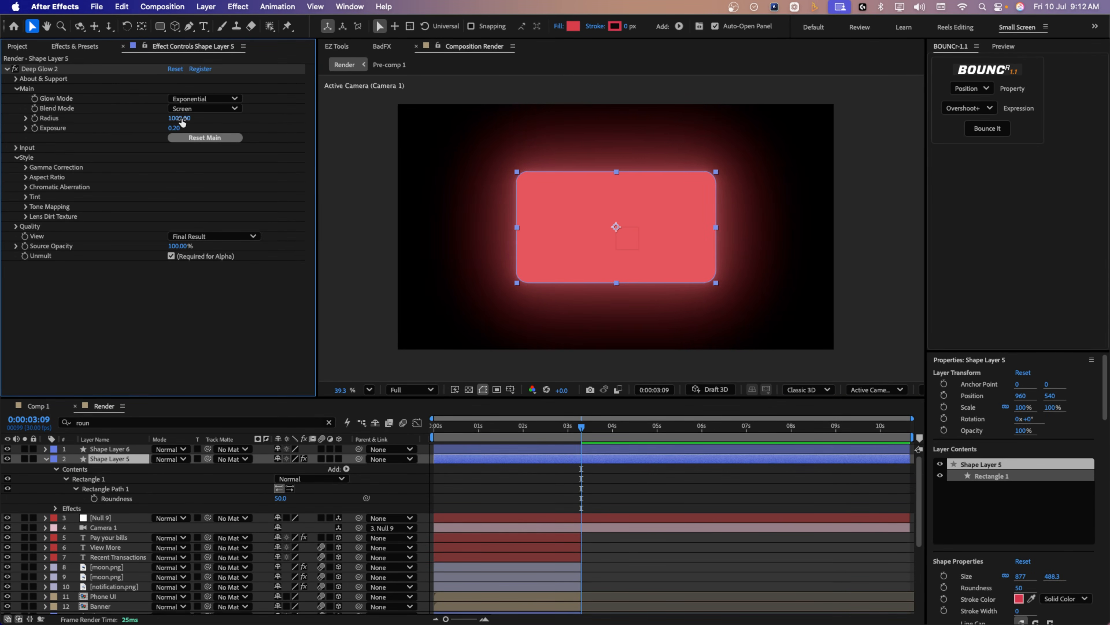
left_click(180, 118)
key("Return")
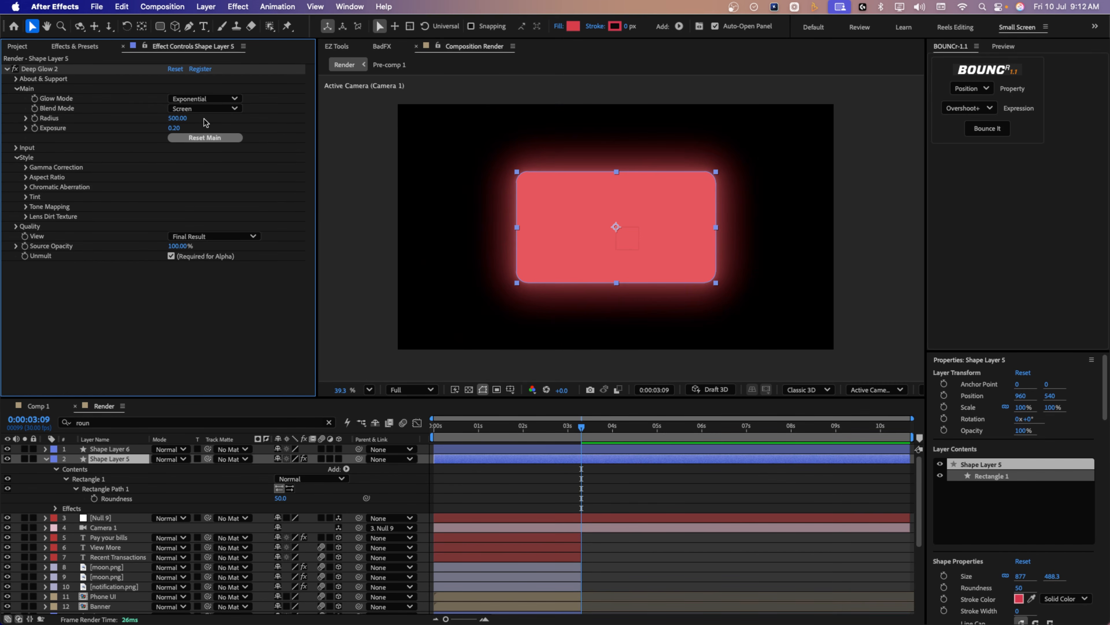
left_click(175, 118)
key("Return")
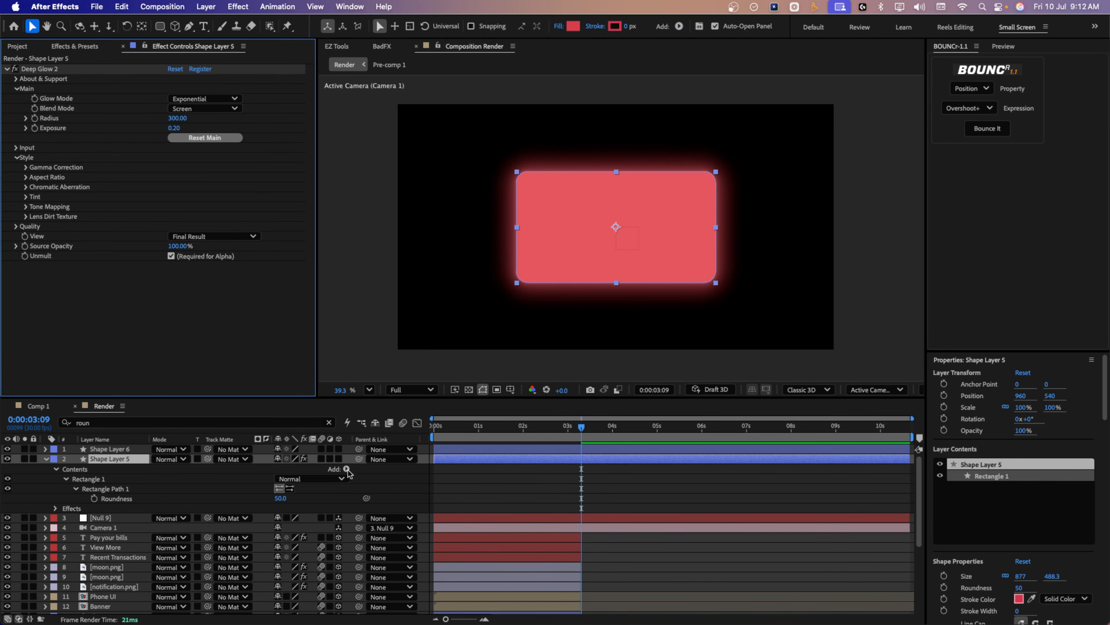
left_click(568, 481)
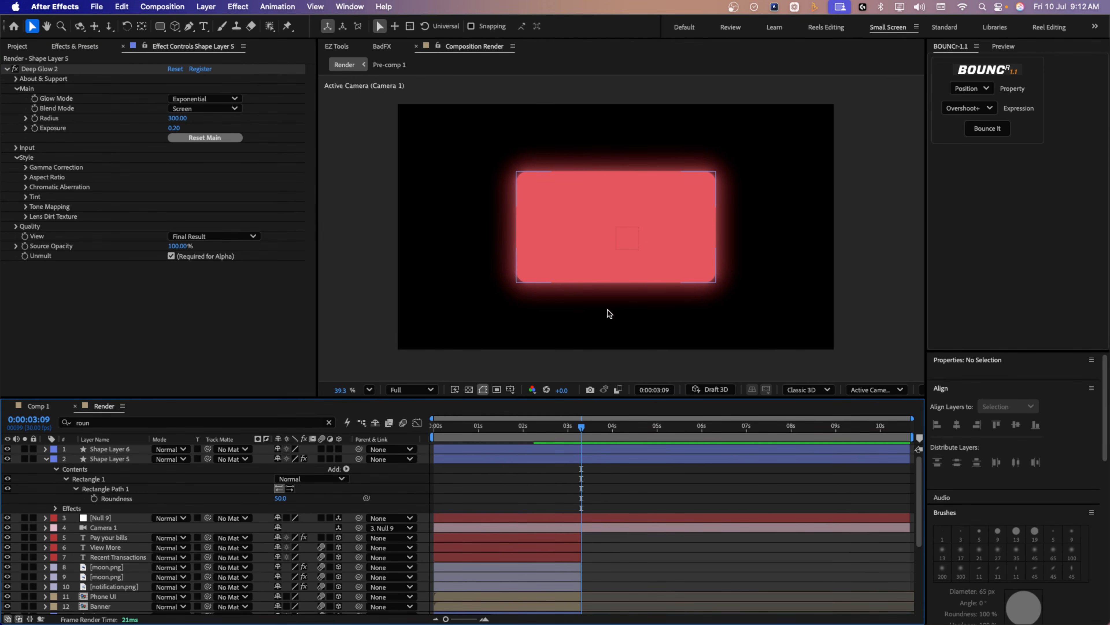
Add the Texturelabs_InkPaint_298L.png texture as the topmost layer and apply the Fill effect to it.
left_click(17, 47)
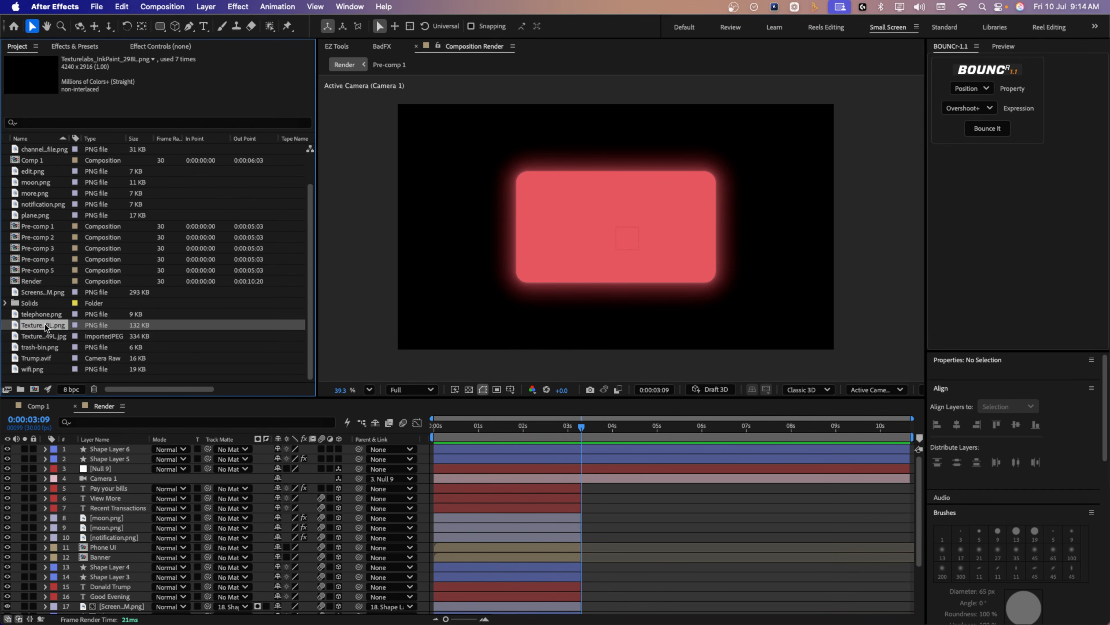
mouse_move(43, 329)
left_mouse_down()
mouse_move(114, 420)
mouse_move(114, 447)
left_mouse_up()
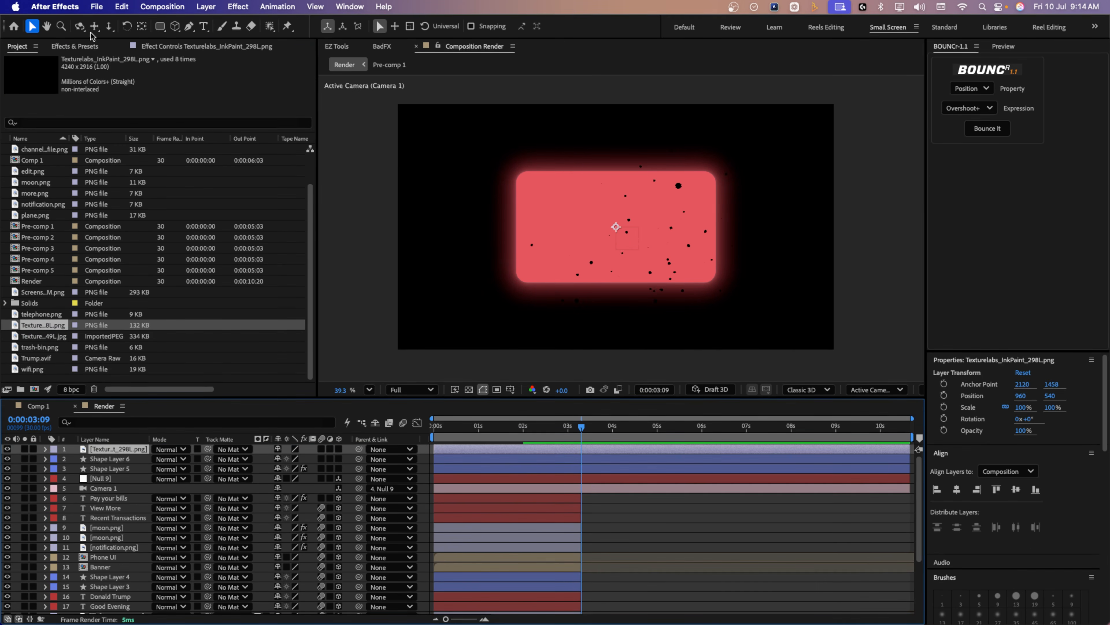
left_click(77, 46)
left_click(67, 59)
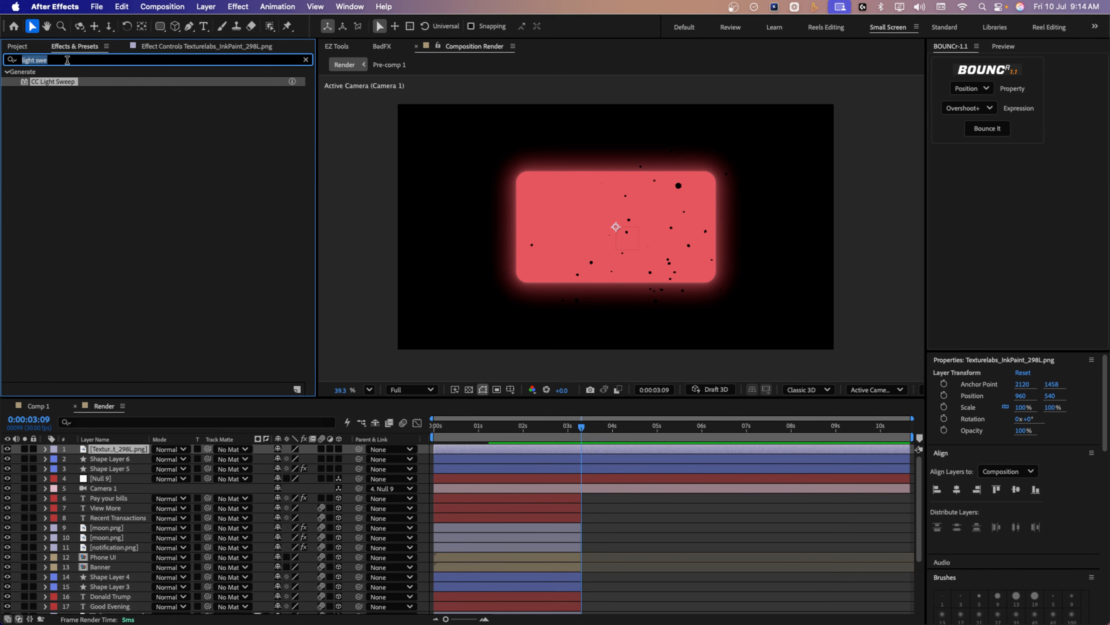
type("fill")
double_click(50, 143)
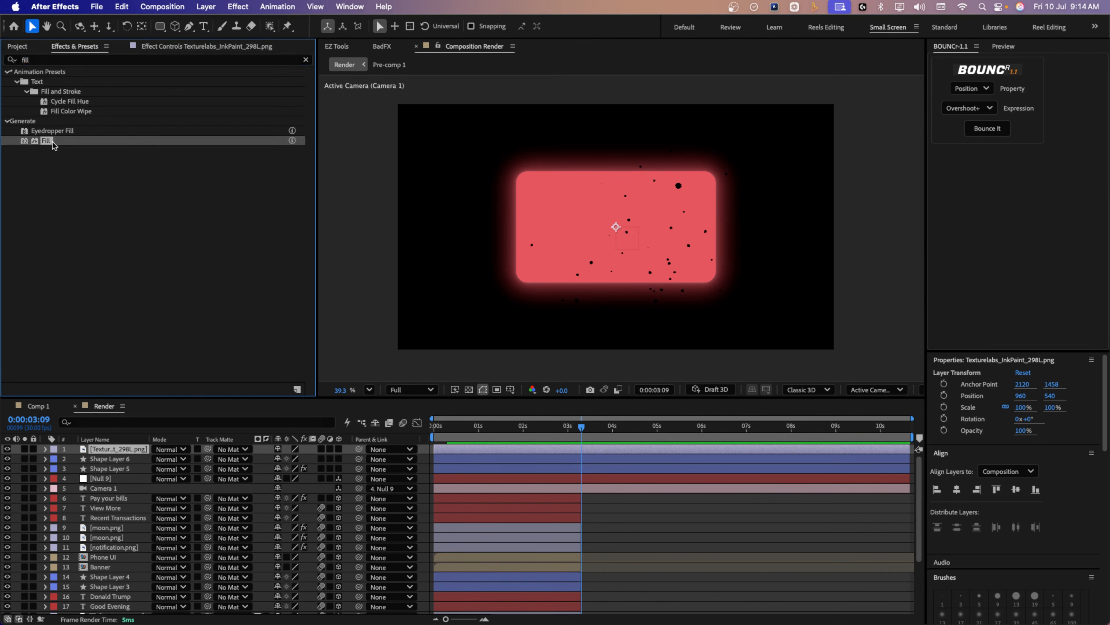
Set the texture's Fill effect colour to white.
left_click(174, 98)
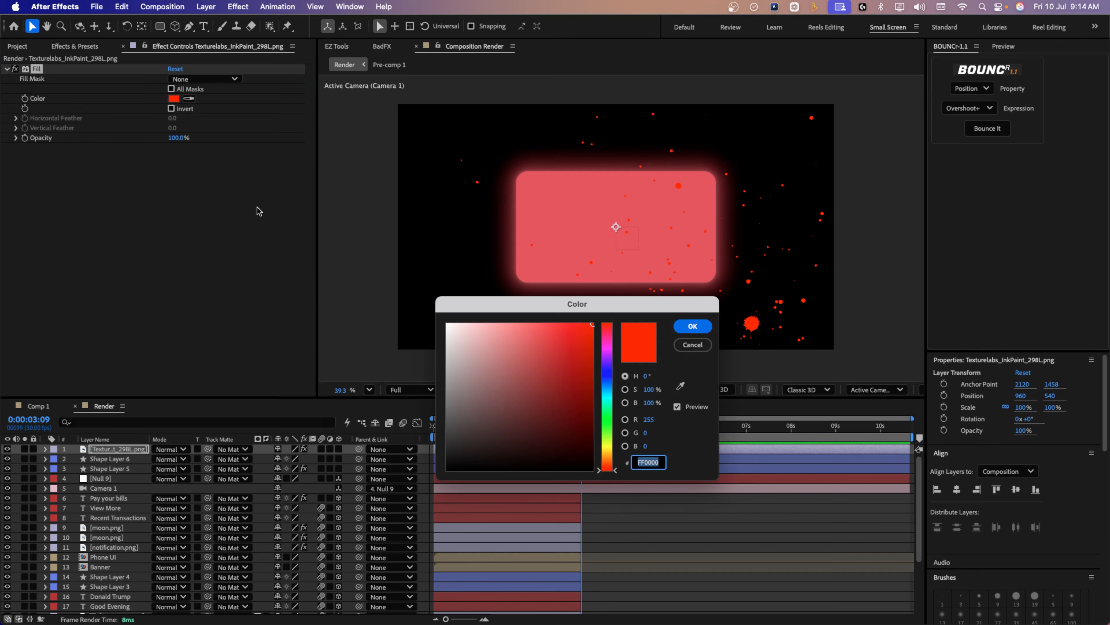
left_click_drag(507, 366, 447, 323)
left_click(693, 326)
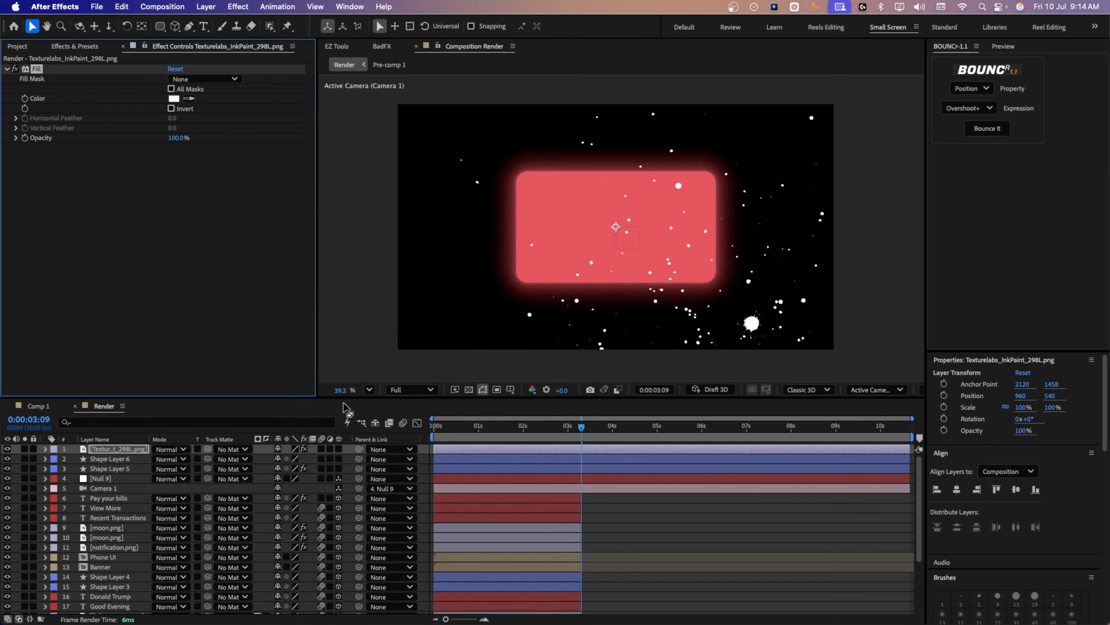
Scale the texture layer to 20% and move it over the upper right part of the card.
key("s")
mouse_move(306, 459)
left_mouse_down()
mouse_move(269, 460)
mouse_move(299, 457)
mouse_move(284, 458)
left_mouse_up()
left_click_drag(641, 218, 682, 195)
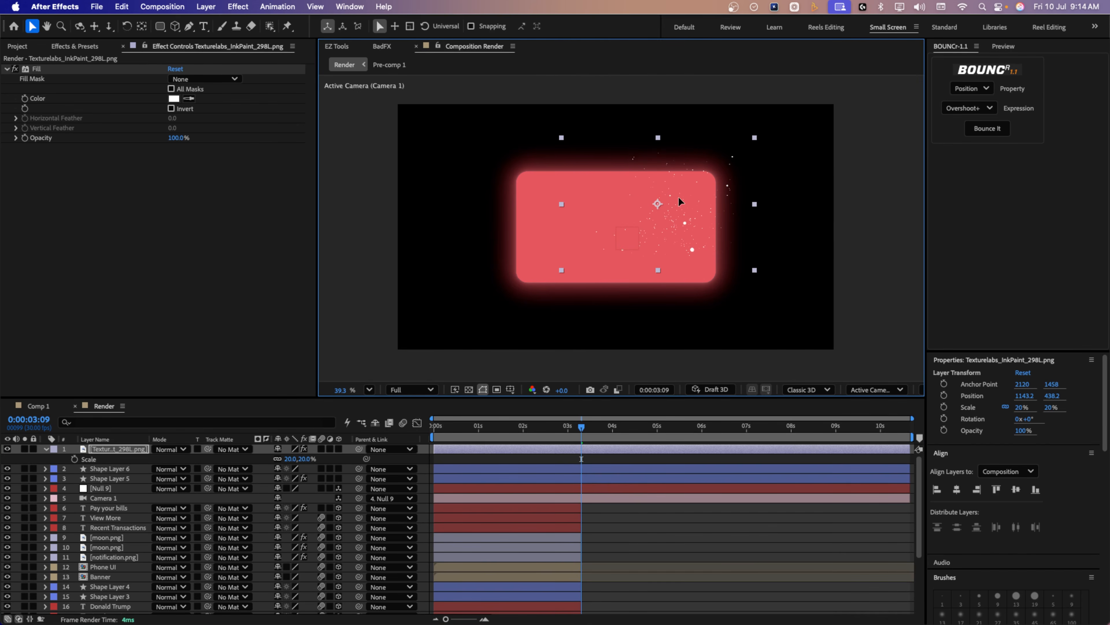
Track-matte the texture to Shape Layer 6 while keeping that layer visible, and make the texture and both rectangle layers 3D.
left_click_drag(208, 448, 117, 469)
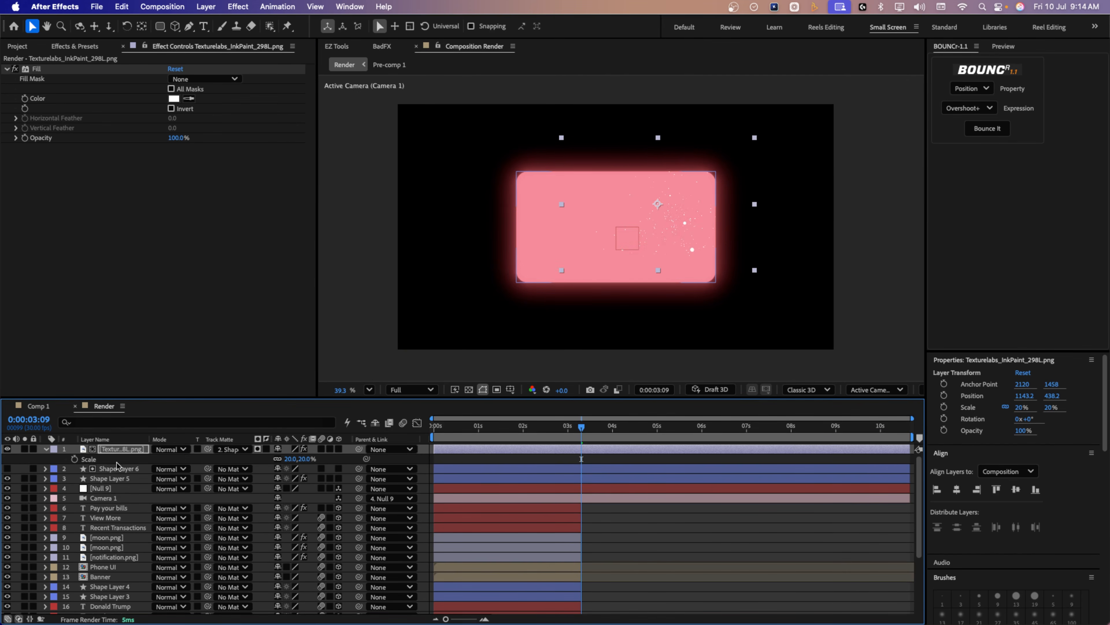
left_click(7, 469)
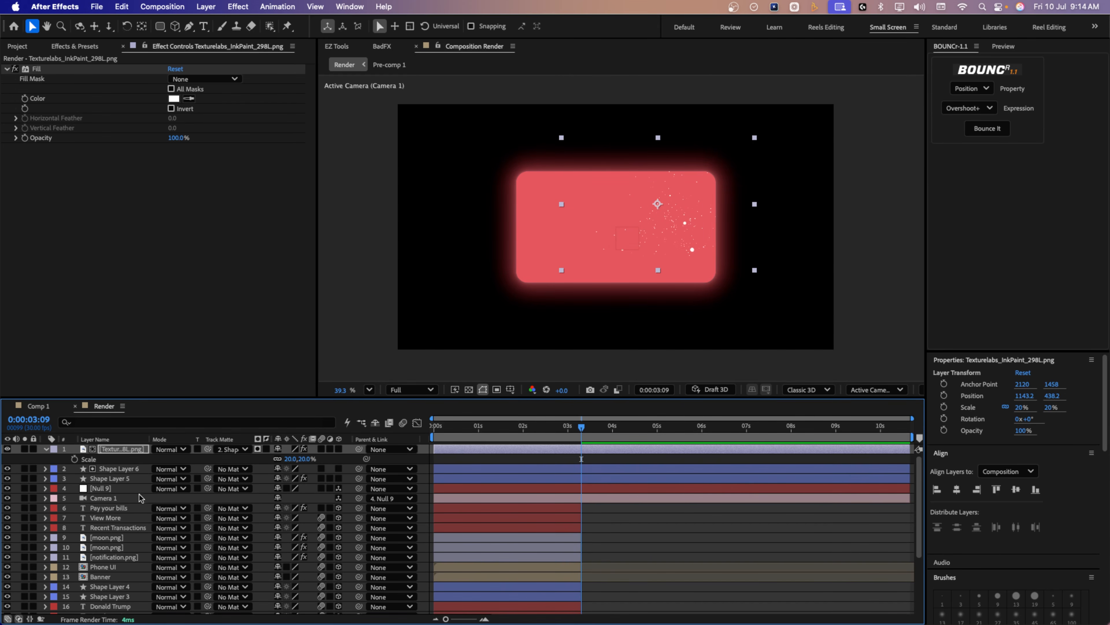
left_click(338, 449)
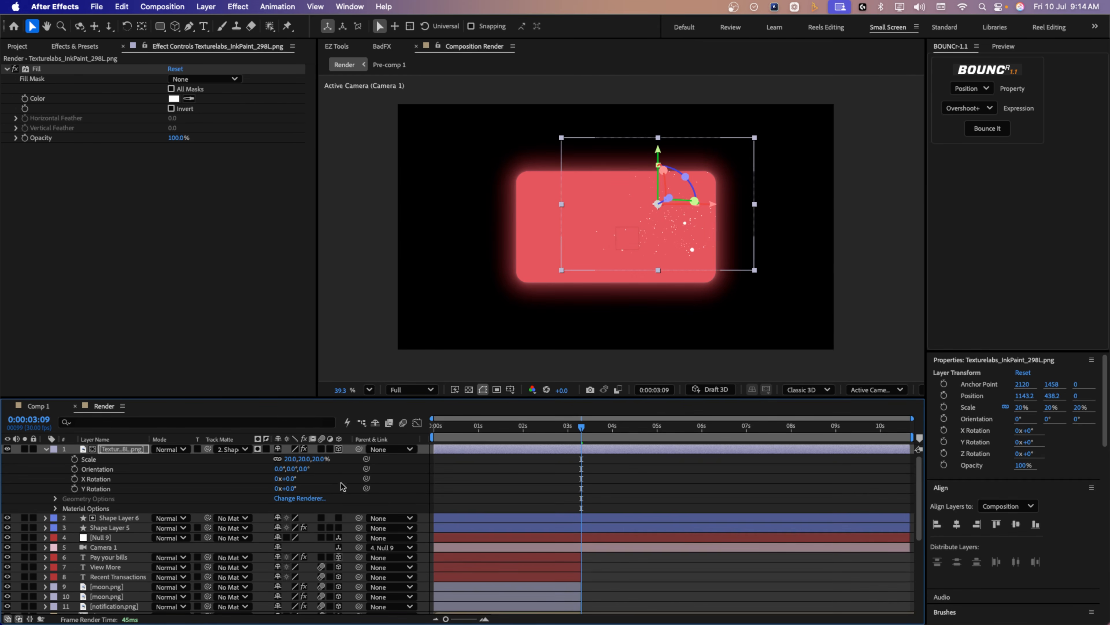
left_click(338, 527)
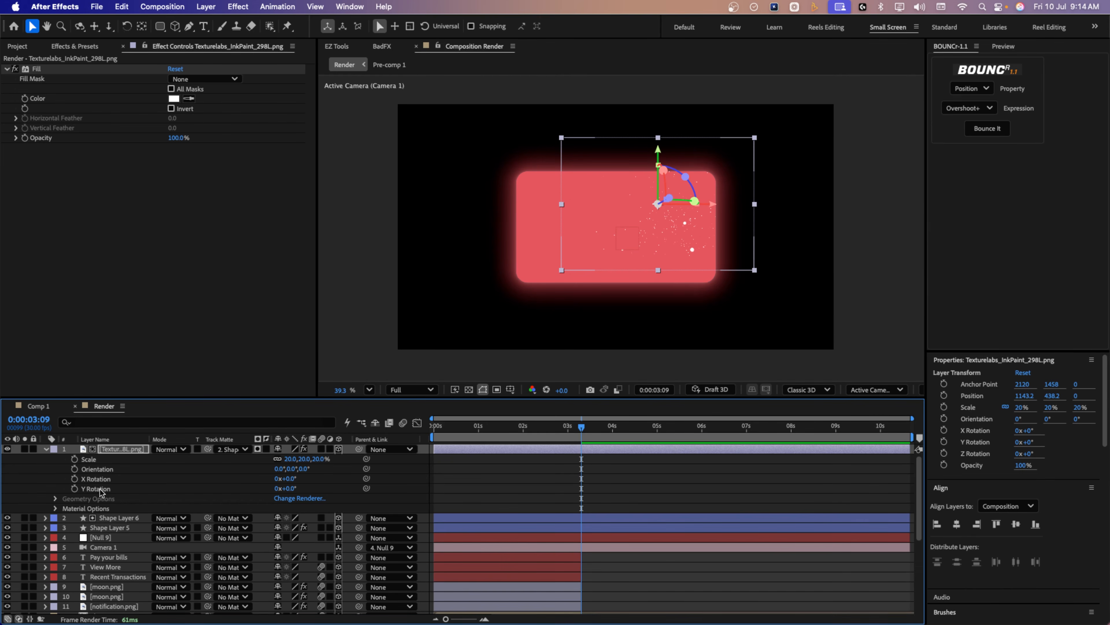
key("u")
Duplicate the texture layer four times and move one copy to the lower left part of the card.
left_click(129, 448)
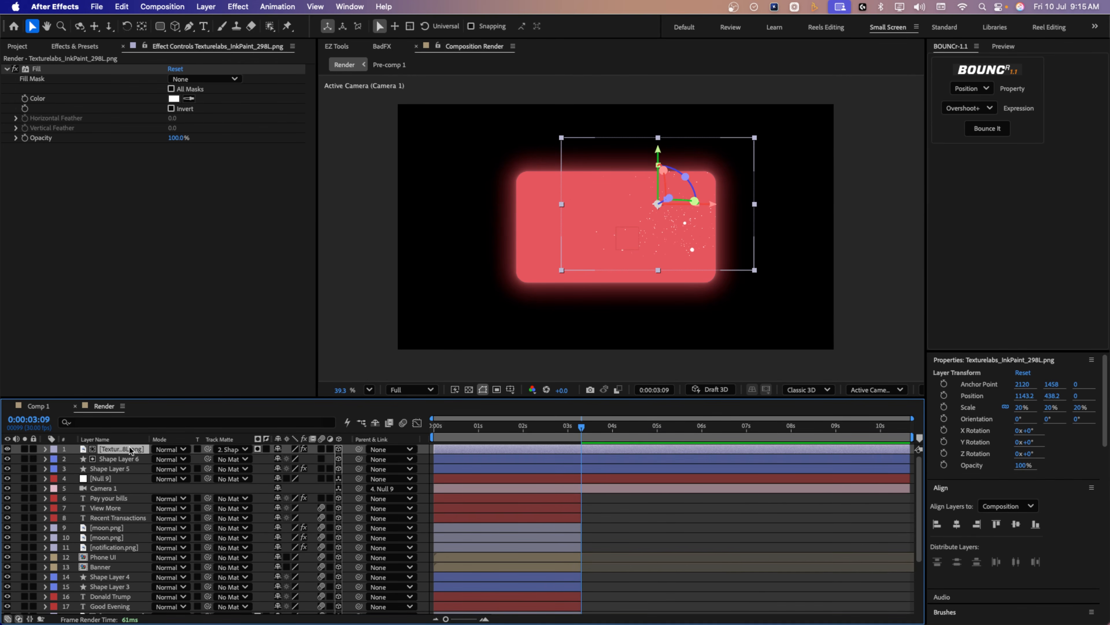
key("ctrl+d")
key("ctrl+d")
key("ctrl+d")
key("ctrl+d")
left_click_drag(657, 235, 541, 292)
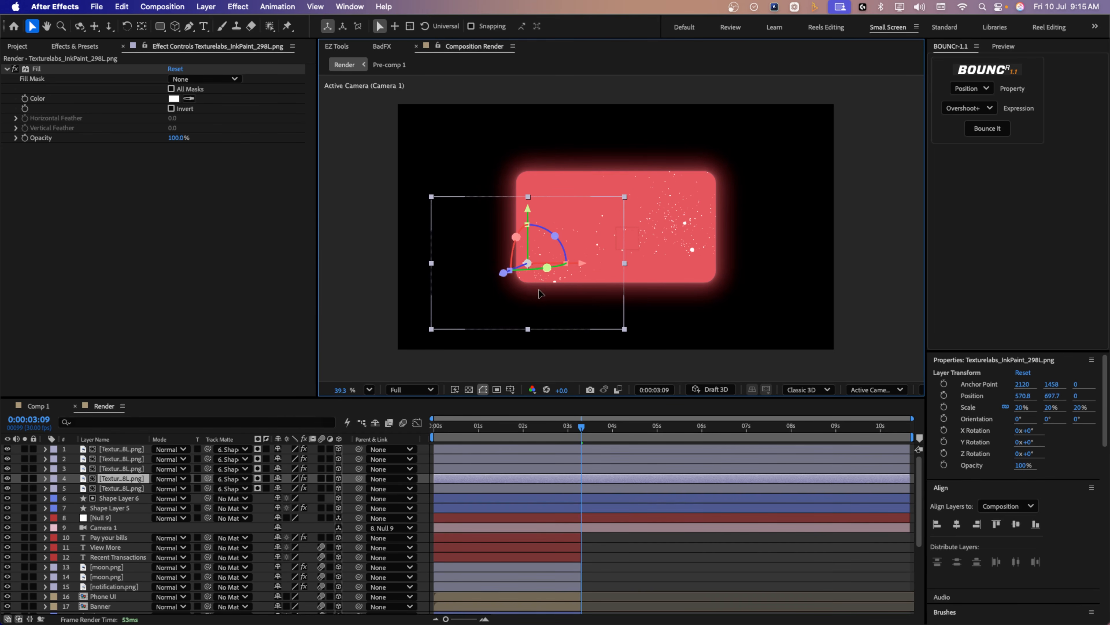
Rotate and reposition another texture copy and move a further copy to the card's upper left to cover the card.
left_click(626, 306)
key("r")
left_click_drag(289, 507, 356, 508)
left_click_drag(587, 266, 621, 280)
left_click(120, 458)
left_click_drag(666, 215, 538, 173)
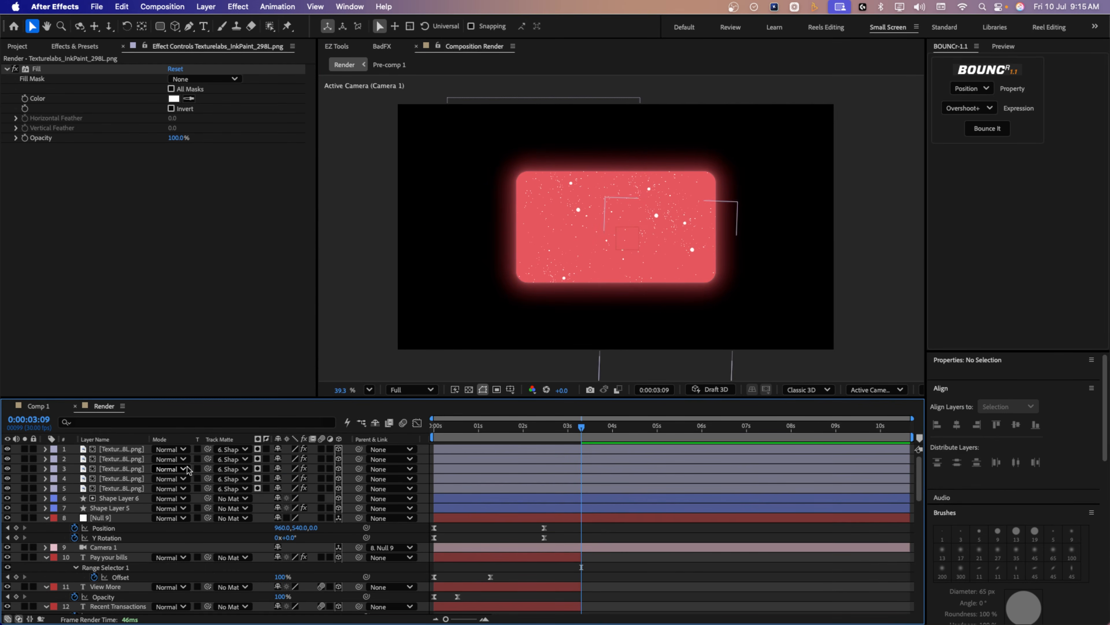
Trim the start of the five texture layers and the rectangle layers to 0:00:03:09.
left_click(122, 449)
left_click(126, 498, "shift")
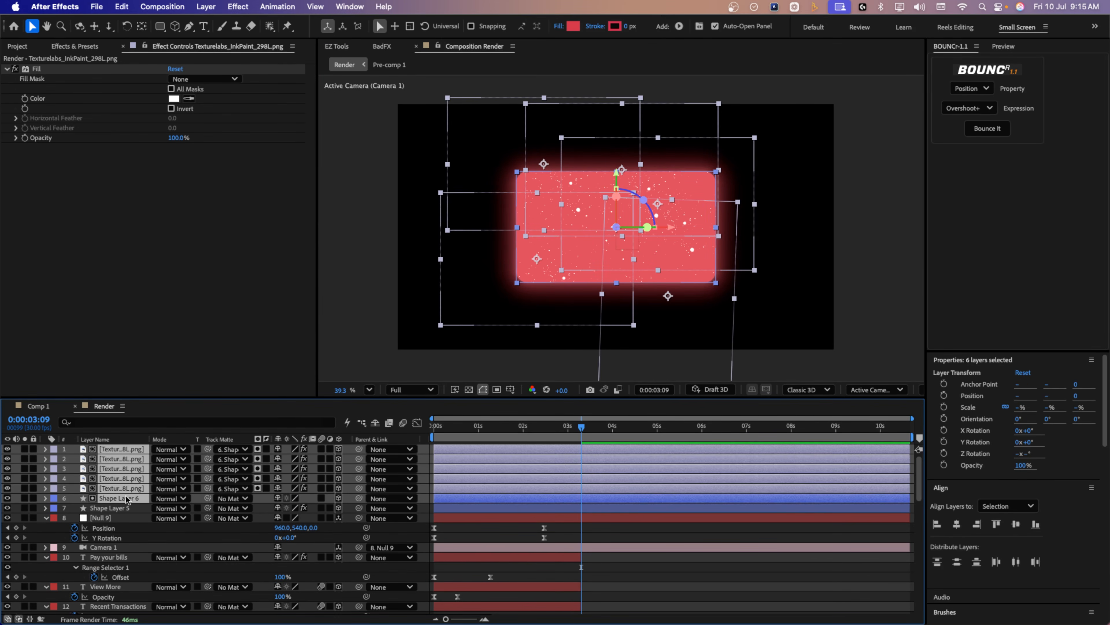
key("alt+bracketleft")
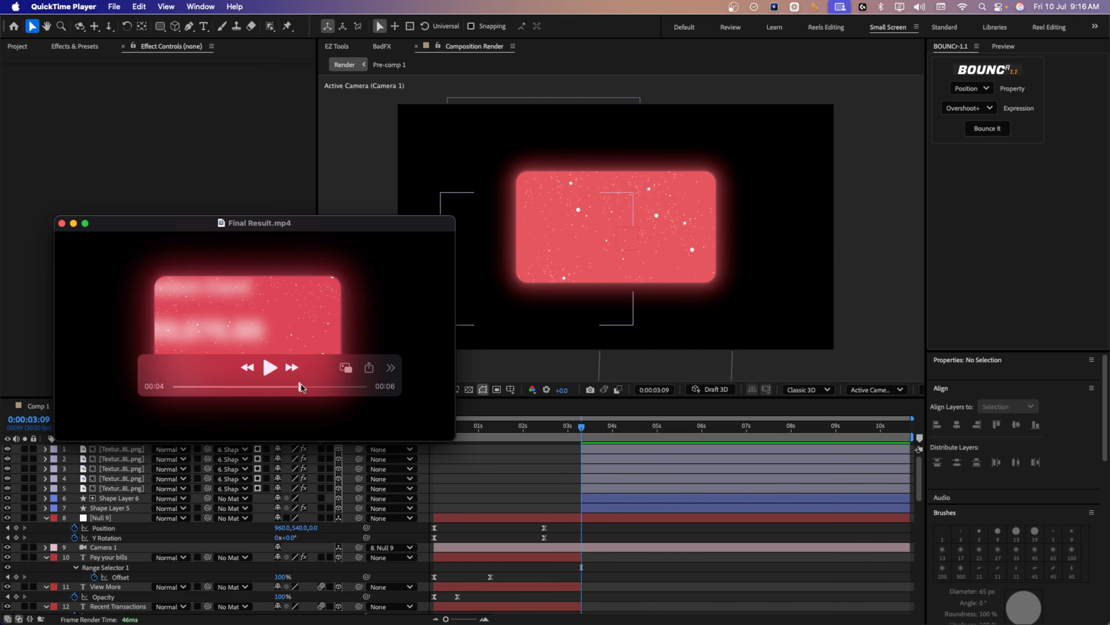
Examine the card scene in Final Result.mp4 in QuickTime Player from about 4 to 5 seconds, then return to After Effects.
left_click_drag(301, 386, 324, 387)
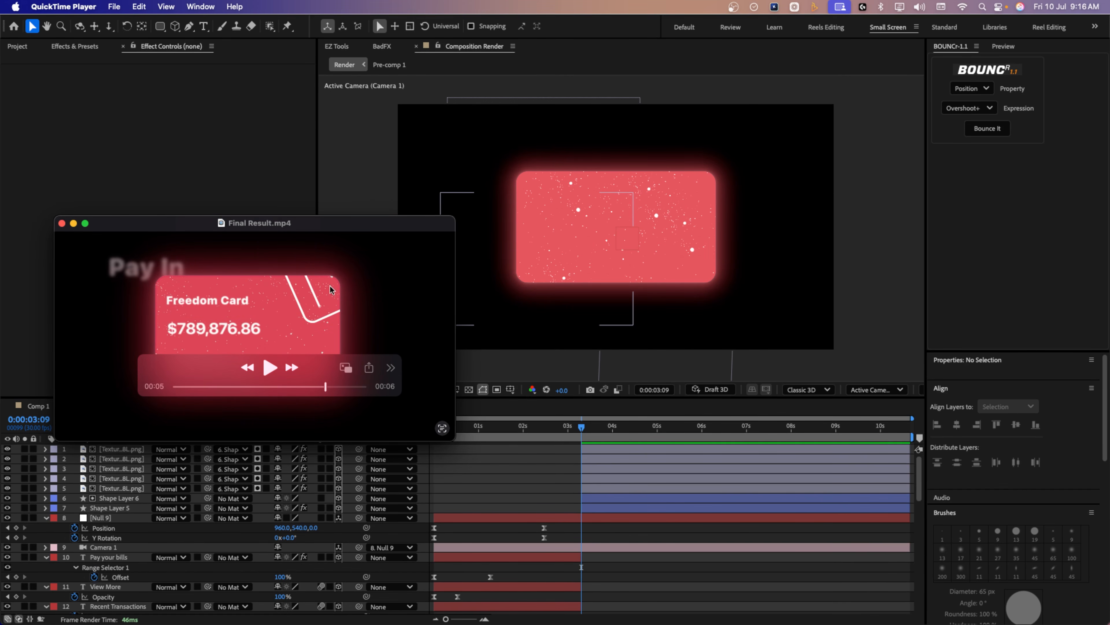
left_click_drag(326, 386, 332, 391)
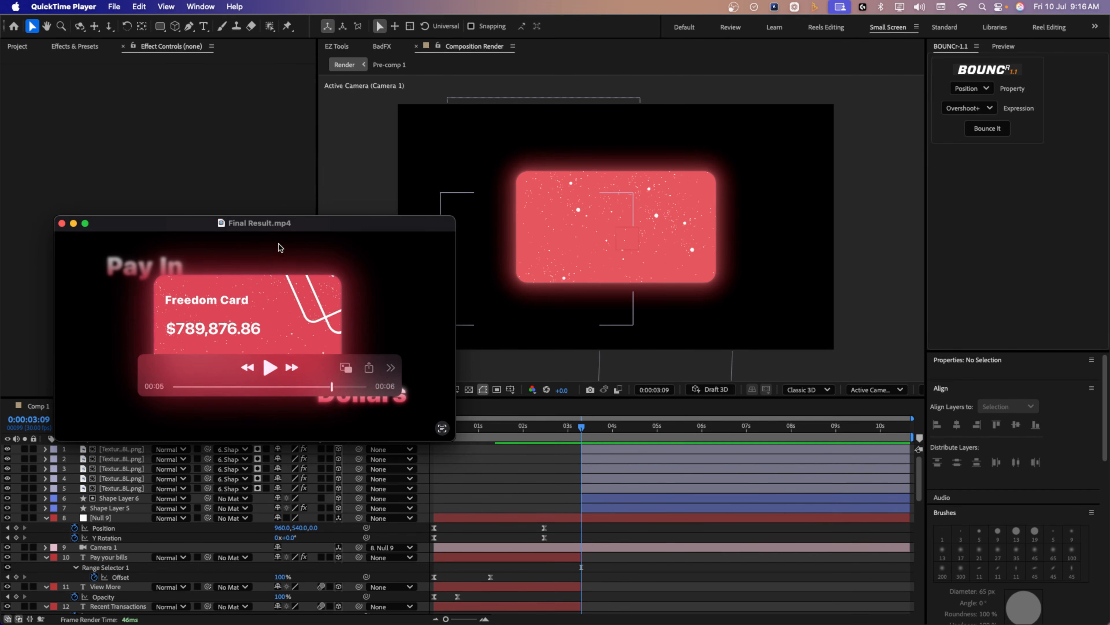
left_click(518, 484)
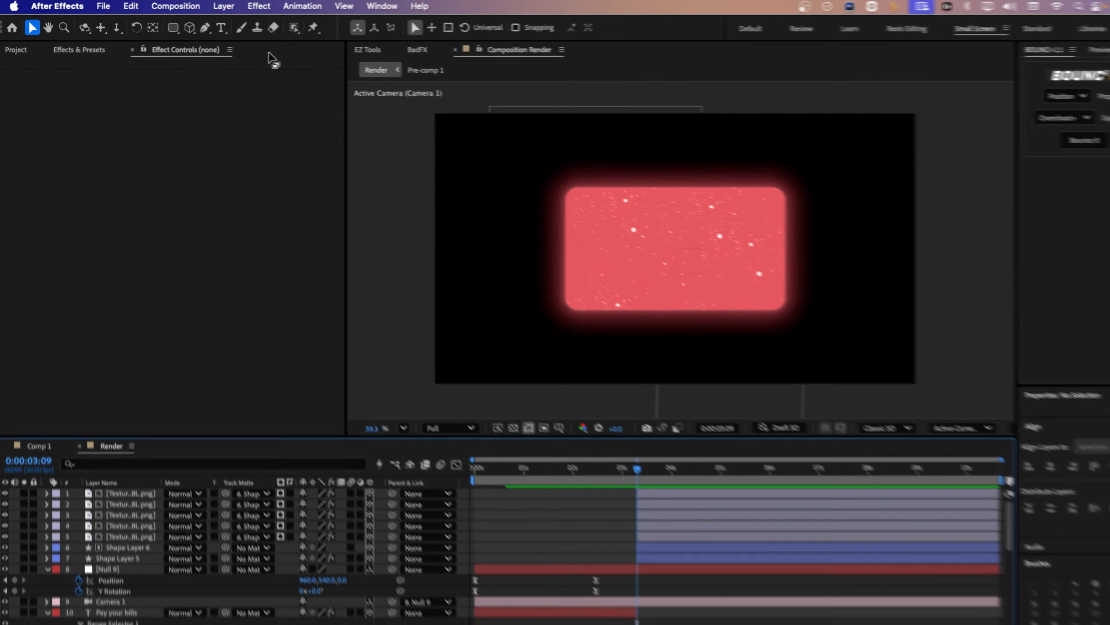
Draw a rounded rectangle about 500 by 274 px overlapping the card's upper right corner.
left_click_drag(174, 29, 219, 44)
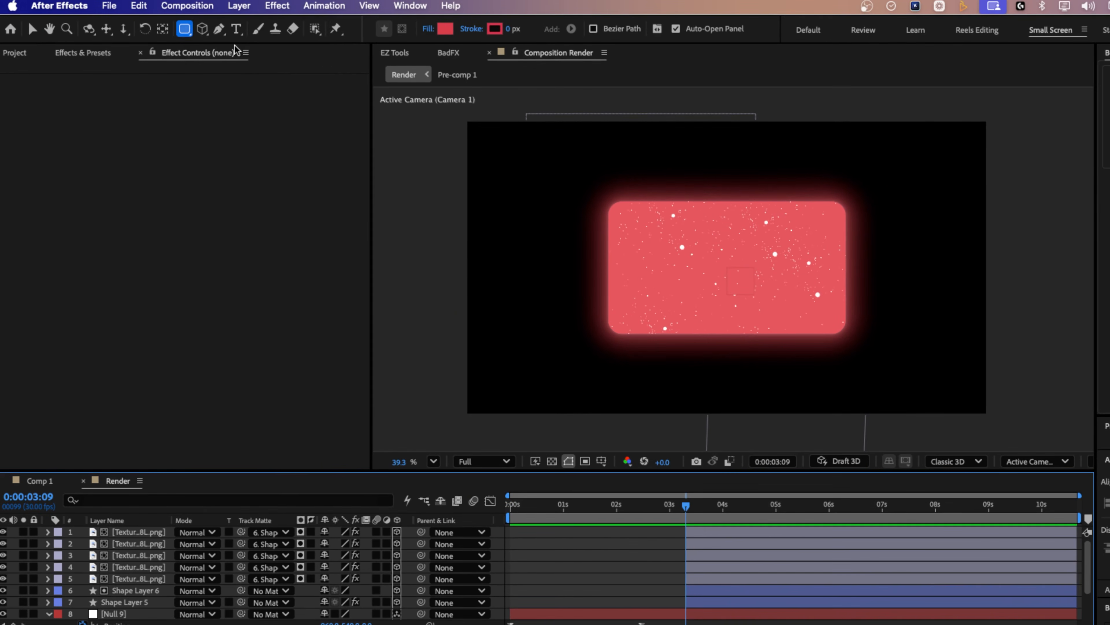
mouse_move(791, 178)
left_mouse_down()
mouse_move(882, 254)
mouse_move(907, 253)
left_mouse_up()
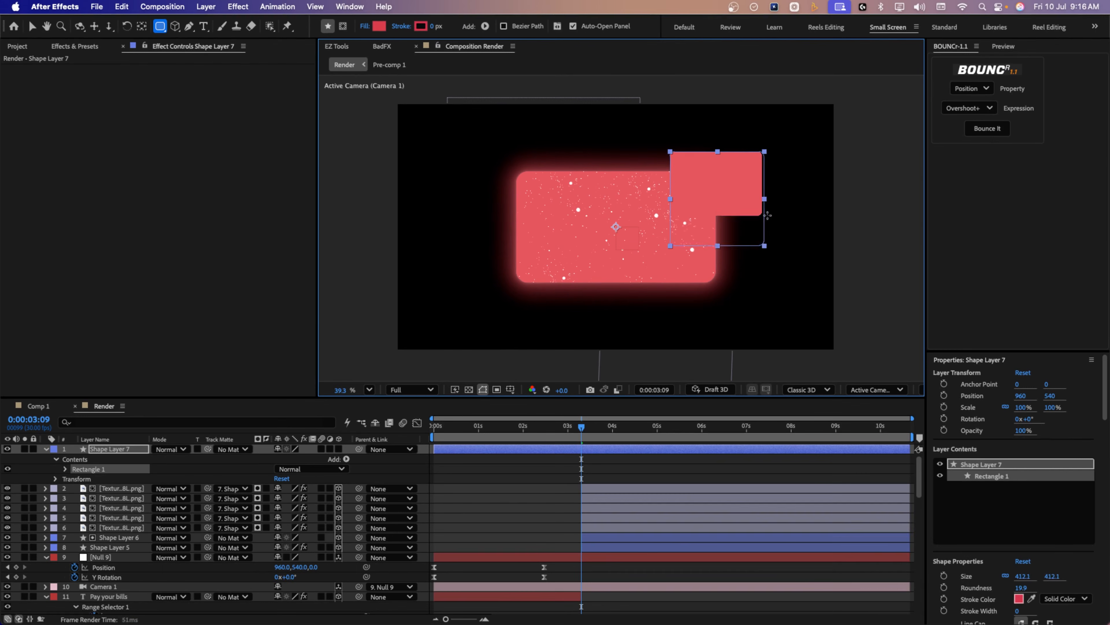
left_click_drag(767, 216, 784, 214)
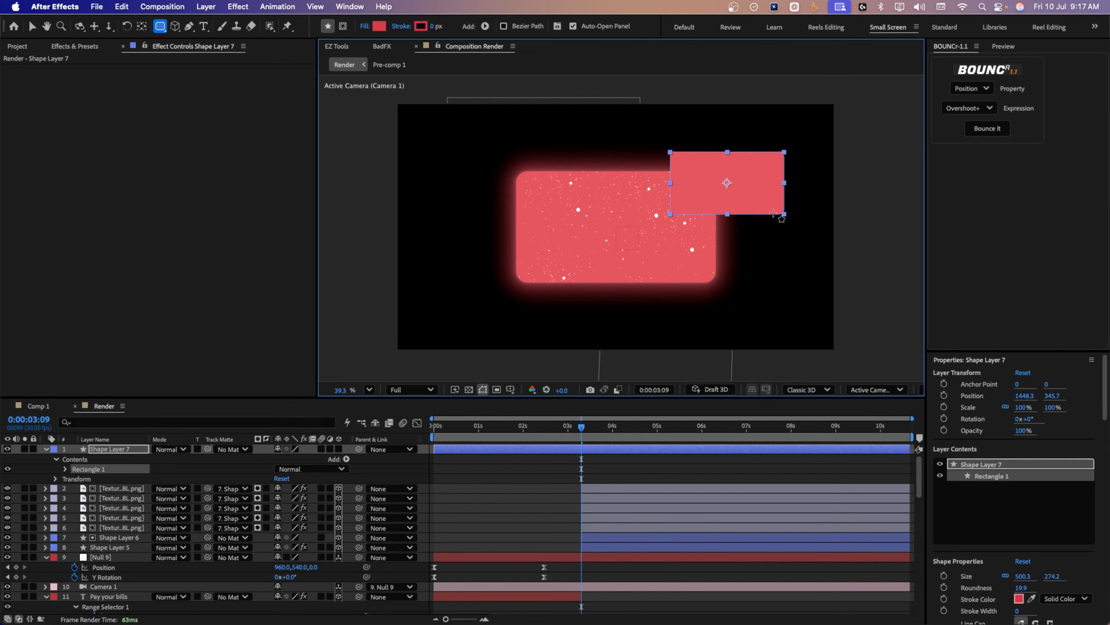
Remove the new rectangle's fill and give it a white (FFFFFF) stroke of 10 px.
left_click(365, 26)
left_click(493, 290)
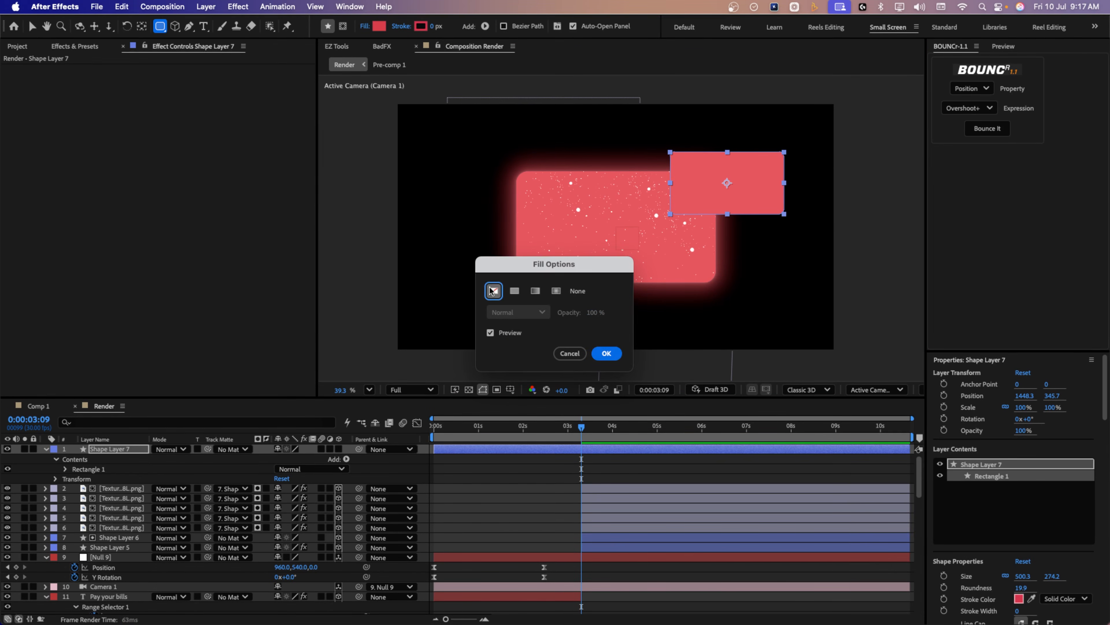
left_click(607, 353)
left_click(421, 26)
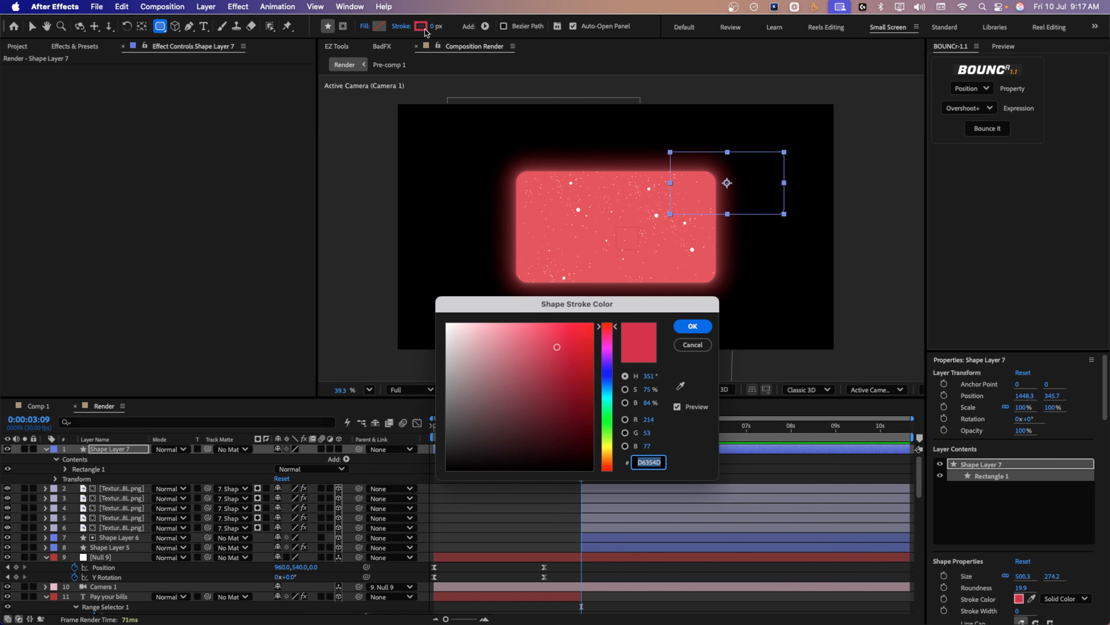
left_click_drag(515, 344, 428, 318)
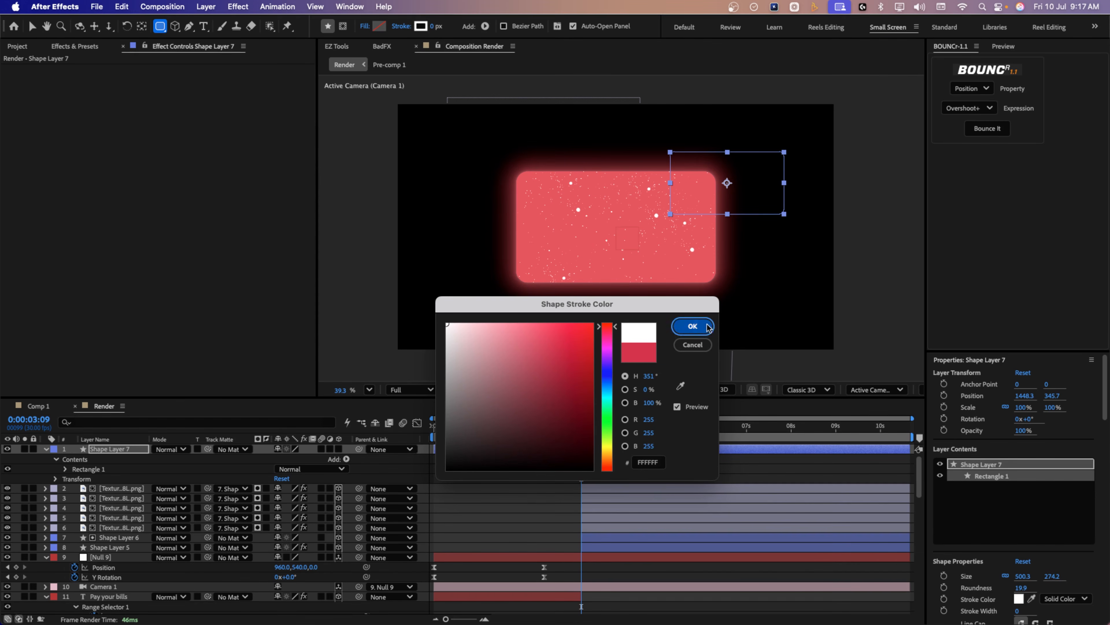
left_click(693, 326)
left_click(435, 26)
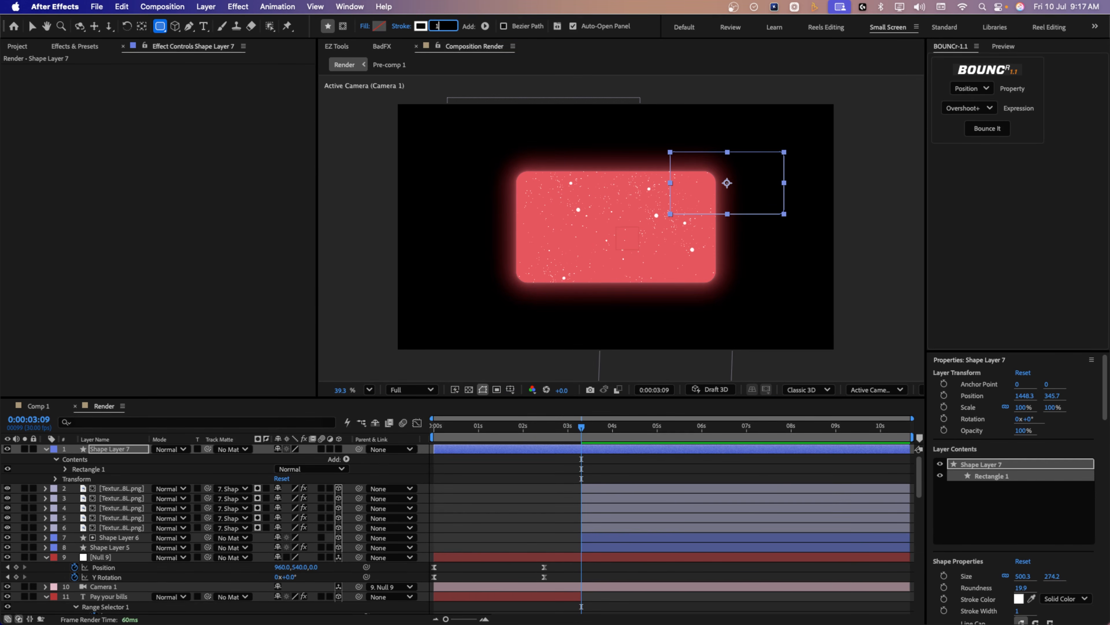
type("10")
key("Return")
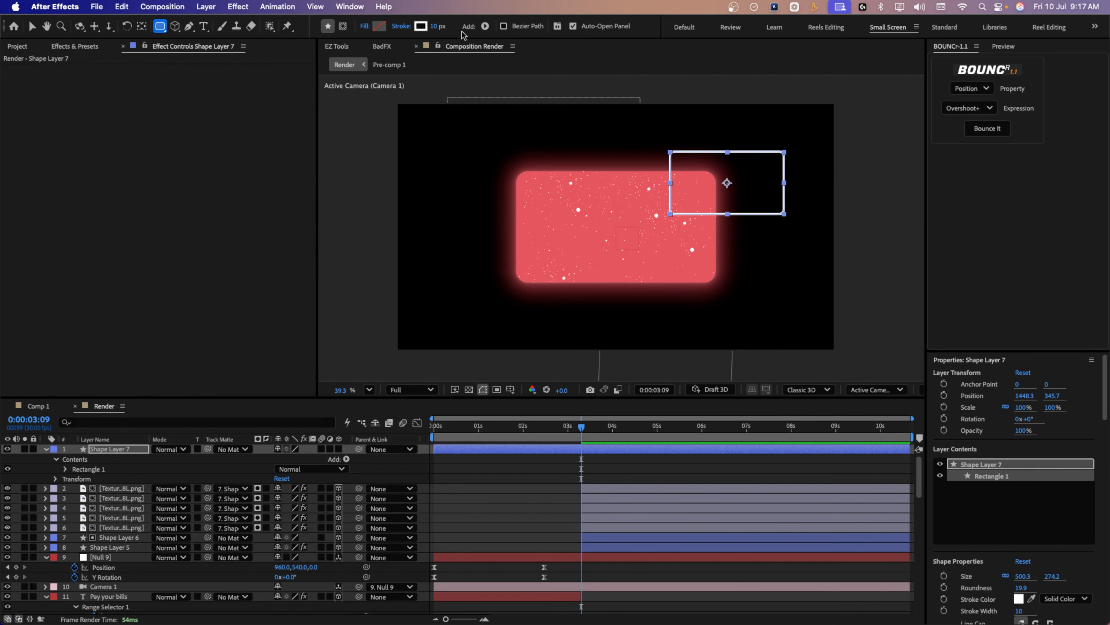
Rotate the outlined rectangle to -26°, move it slightly up over the card's corner, and make it a 3D layer.
left_click(195, 463)
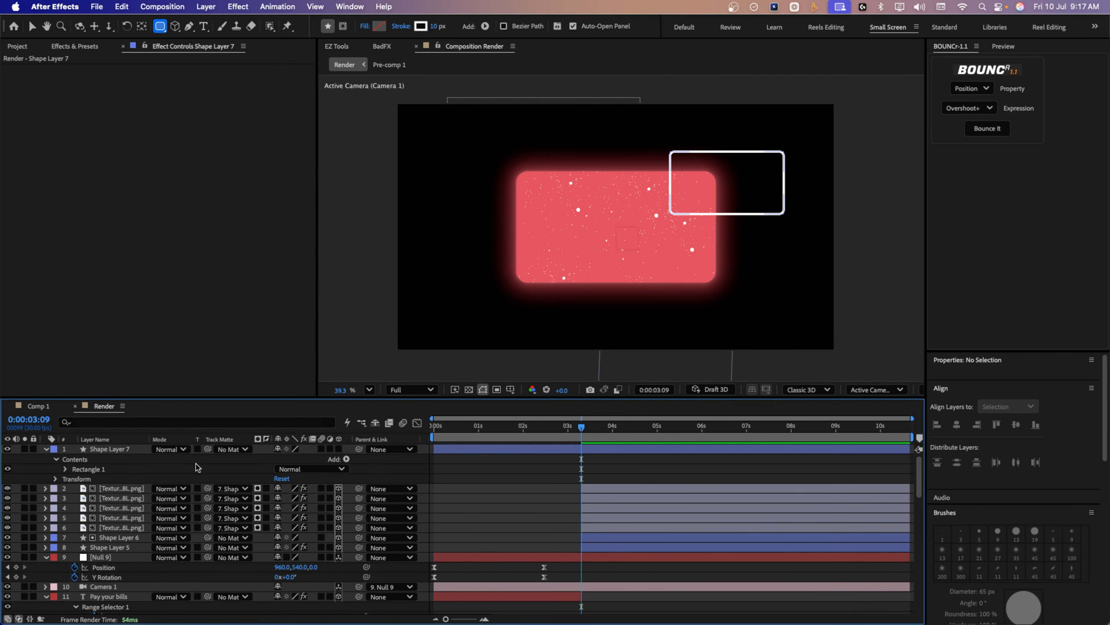
left_click(109, 453)
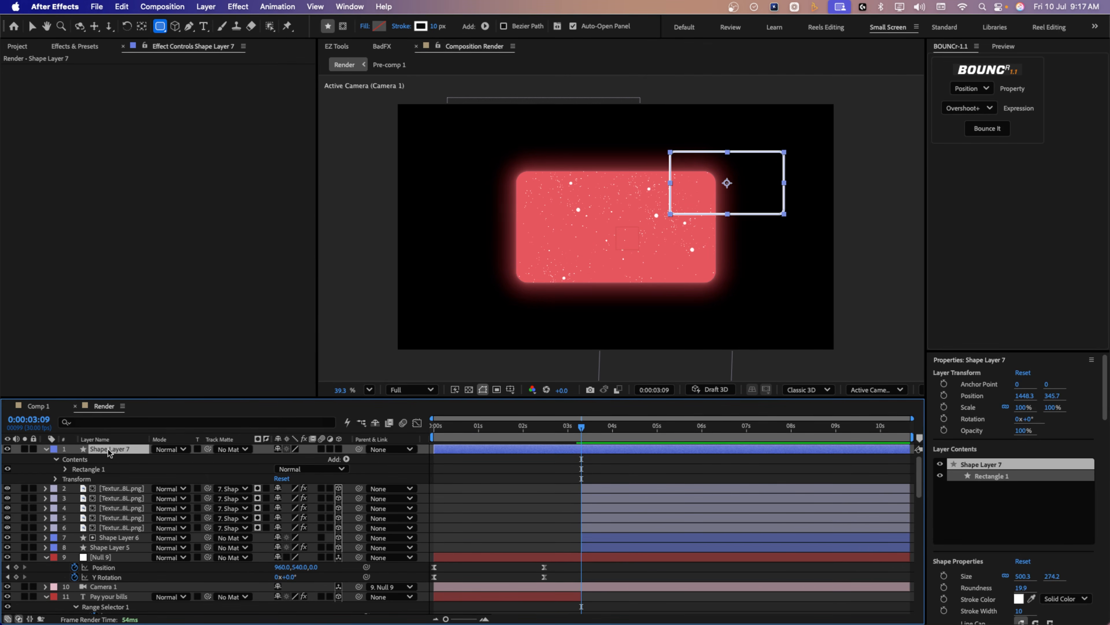
key("r")
left_click_drag(289, 458, 274, 459)
key("v")
left_click_drag(727, 183, 737, 168)
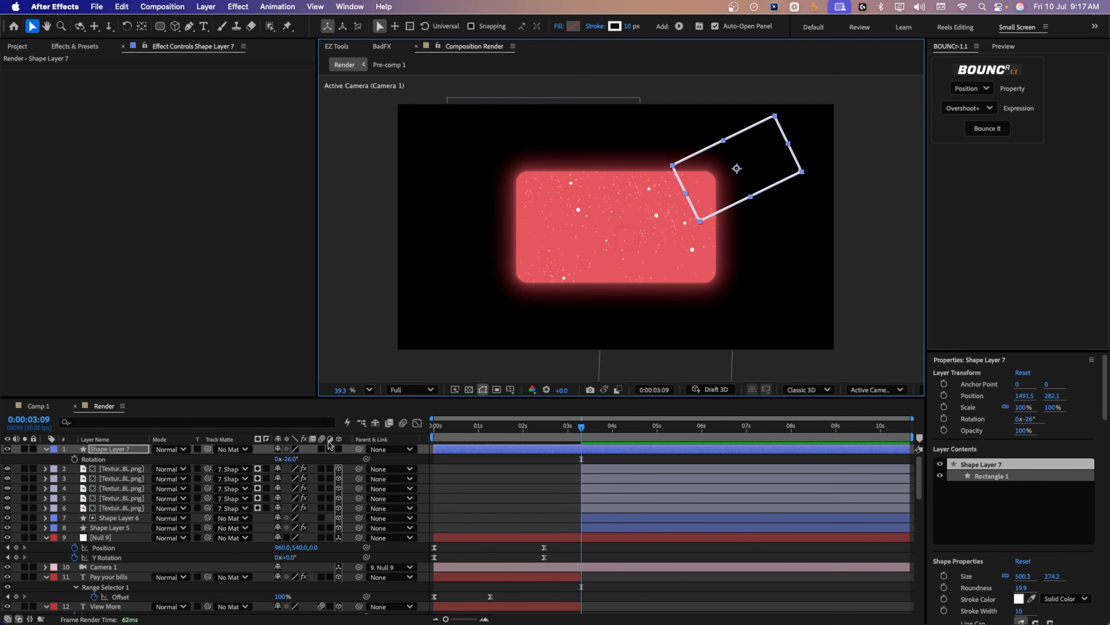
left_click(338, 449)
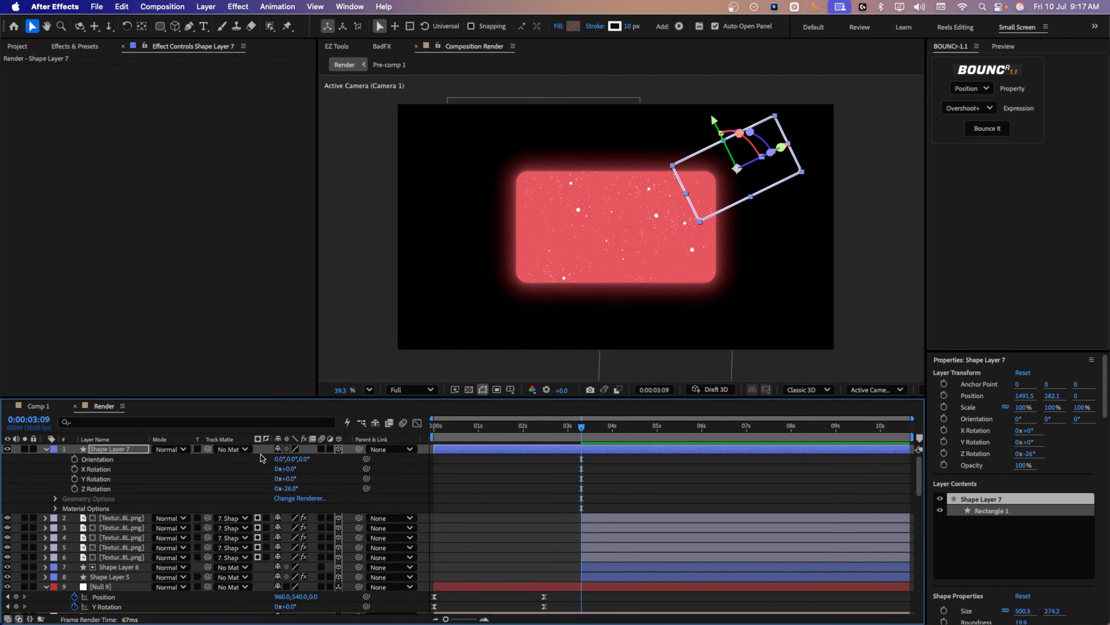
Use Shape Layer 6 as the outline's track matte and rename that matte layer to Card.
left_click_drag(207, 449, 128, 566)
left_click(114, 568)
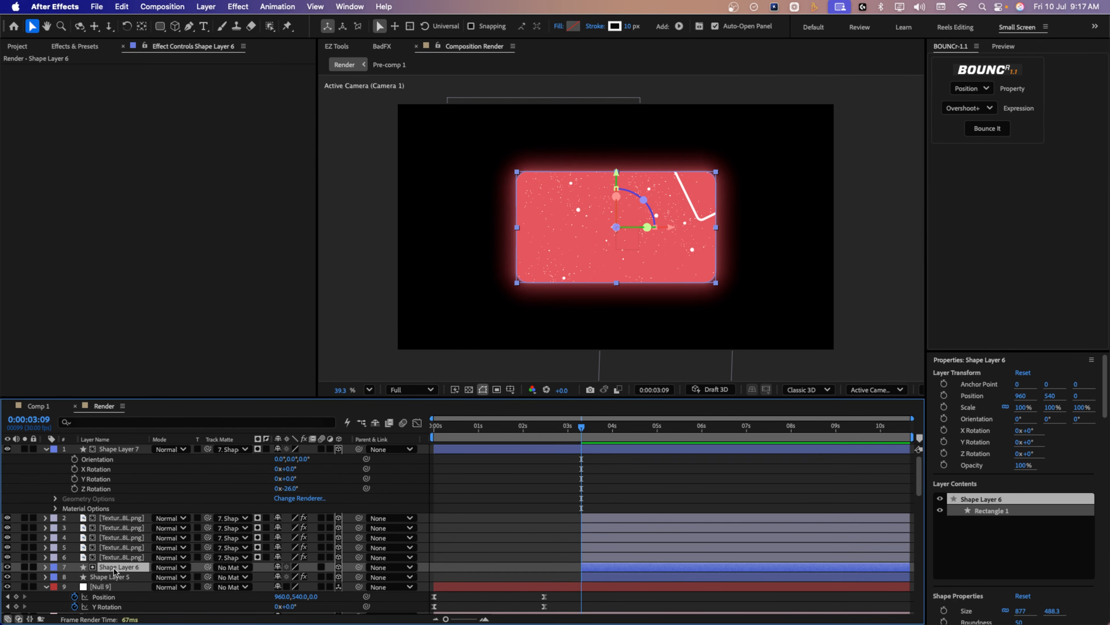
key("Return")
type("Card")
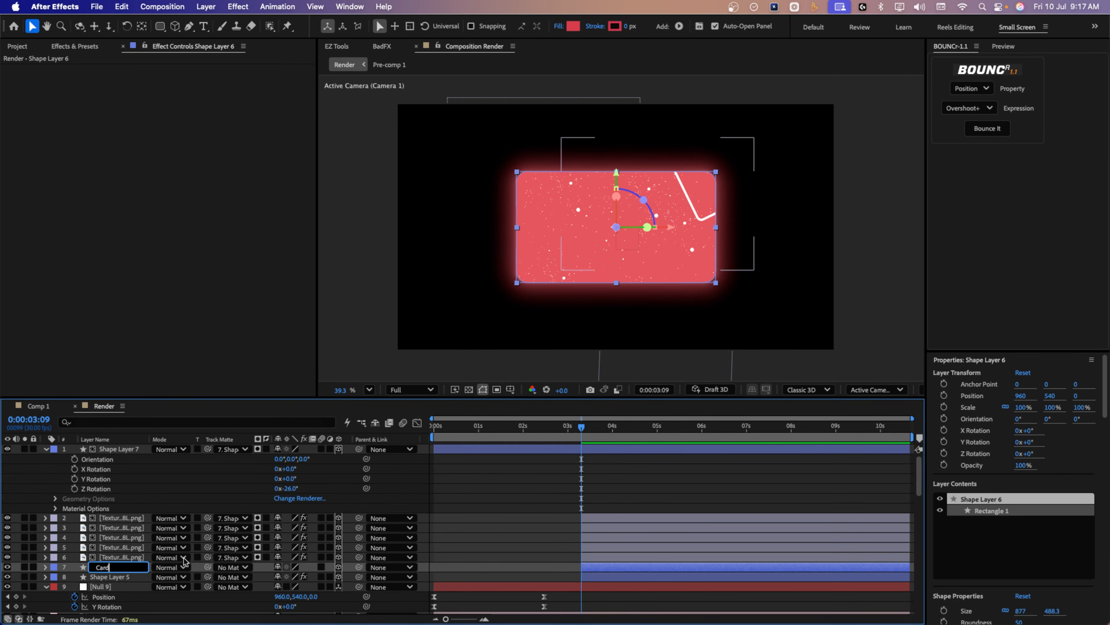
key("Return")
Compare with the reference card in QuickTime Player and shift the white outline left to an X position of 1444.5.
key("F2")
key("super+Tab")
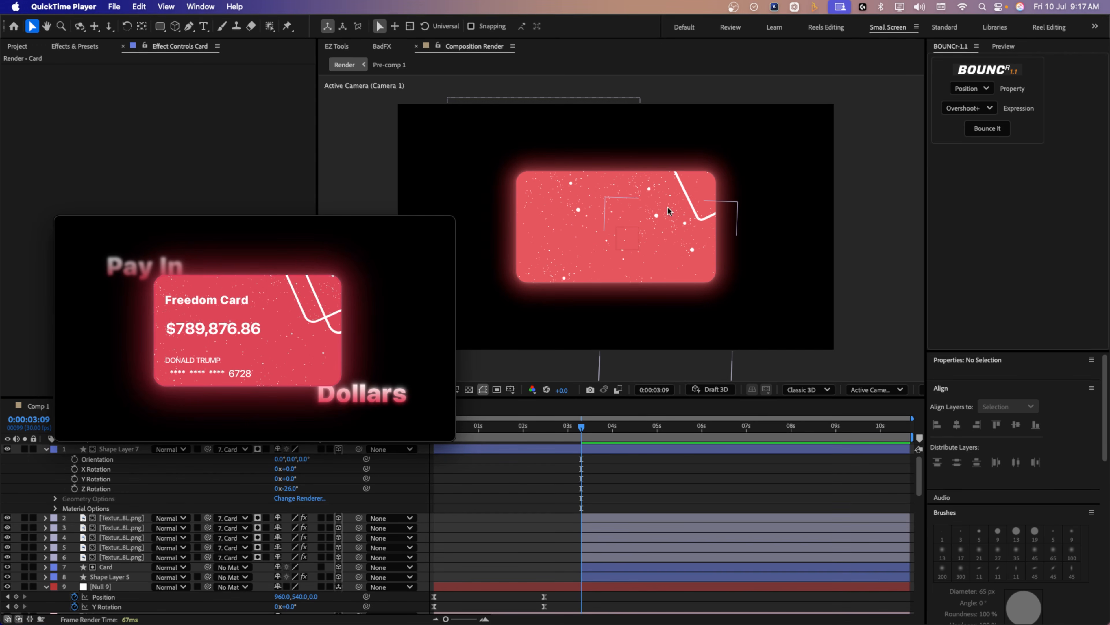
left_click(685, 200)
key("p")
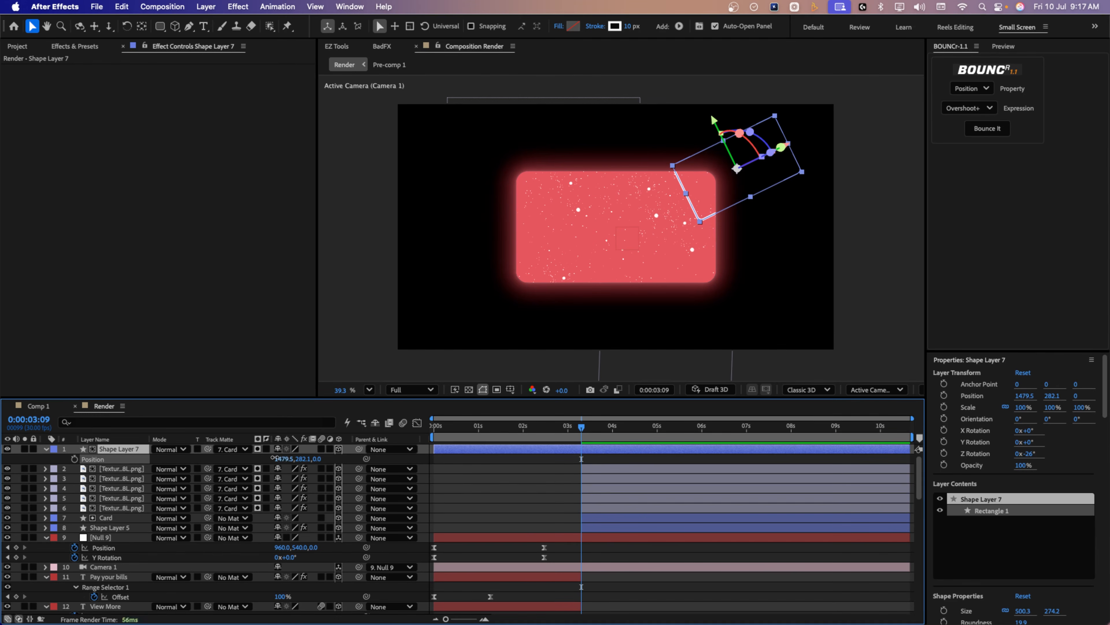
key("Right")
key("Right")
key("Right")
key("Right")
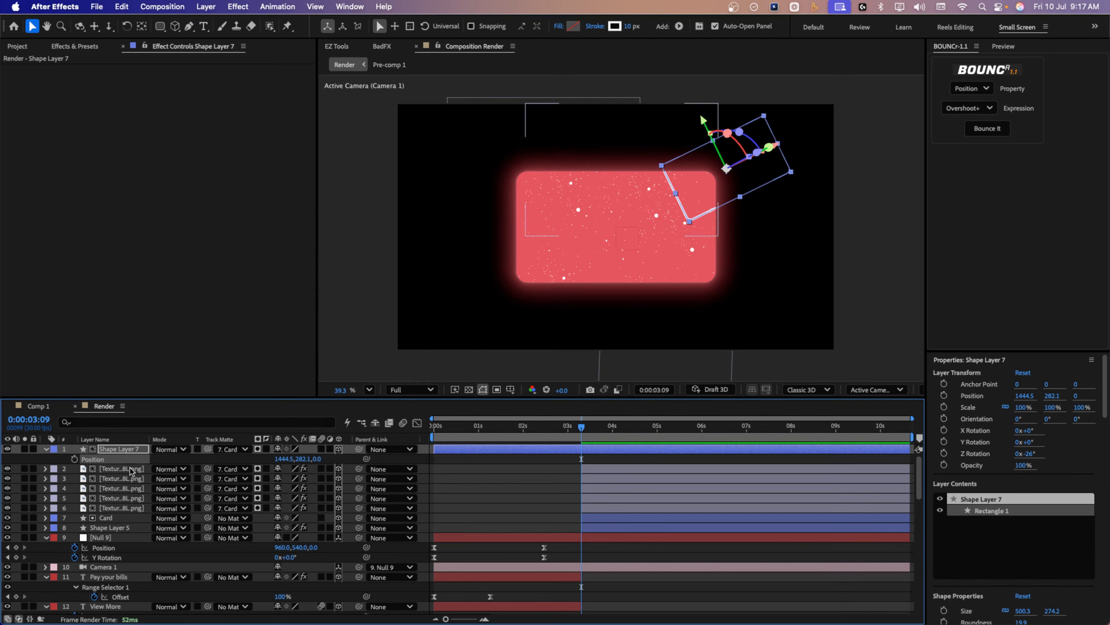
Find the roundness property of the white outline's rectangle and set it to 40.
left_click(127, 452)
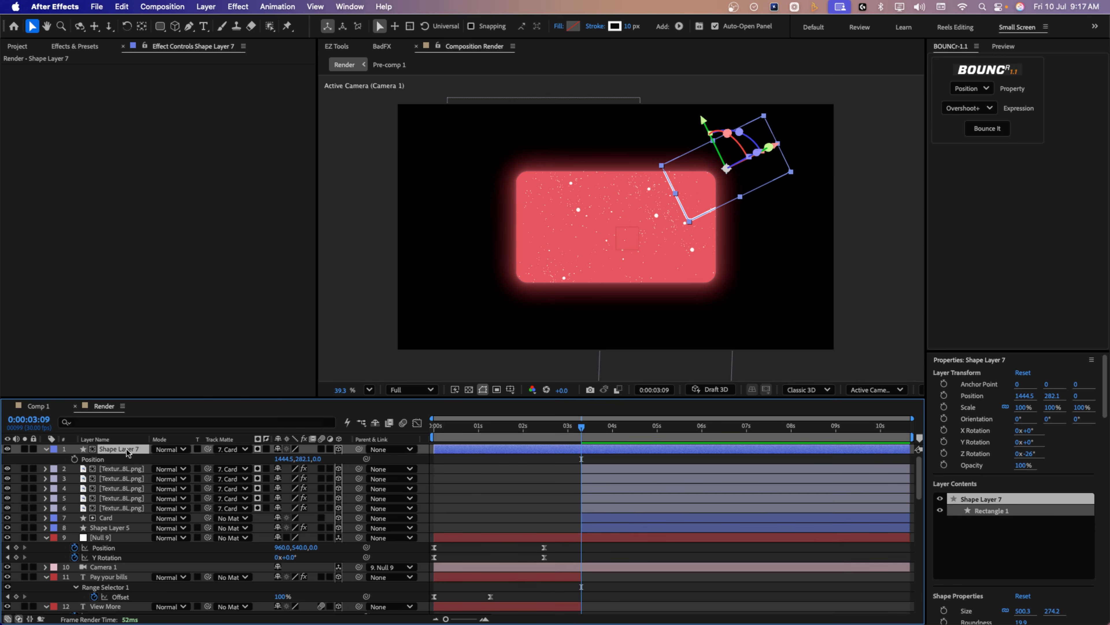
left_click(113, 423)
type("rou")
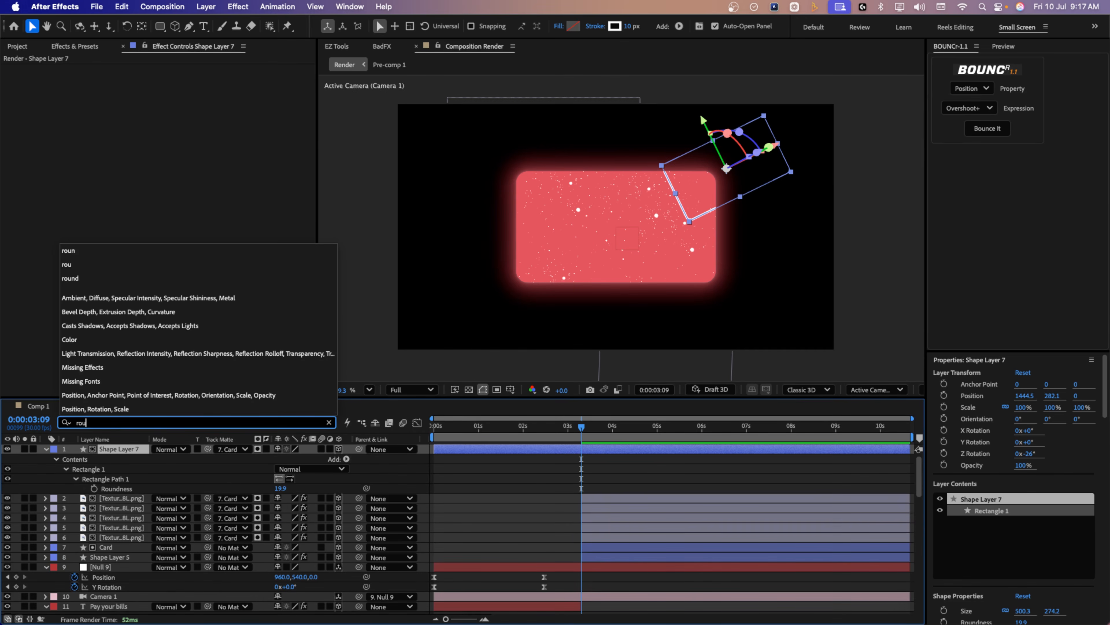
left_click(280, 490)
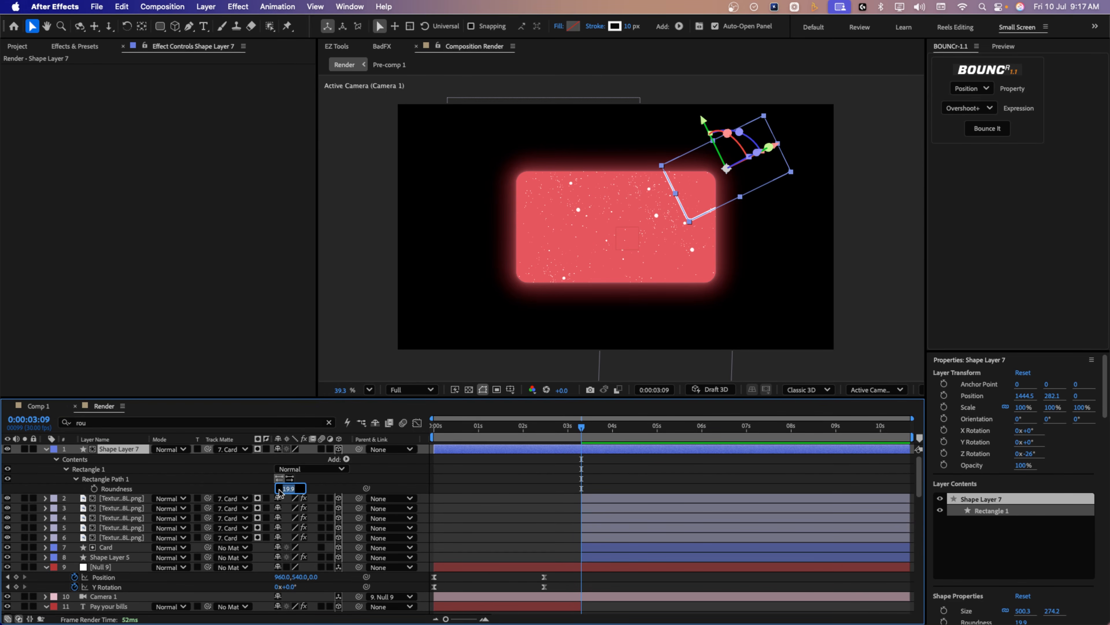
type("40")
key("Return")
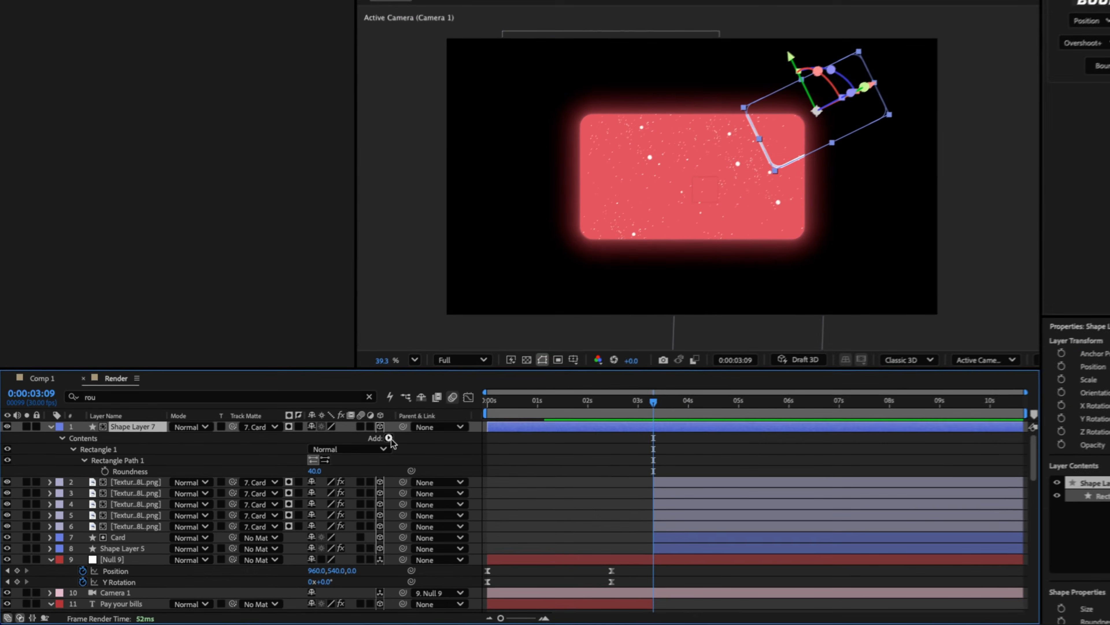
Add Trim Paths to the white outline layer and expand its properties.
left_click(347, 459)
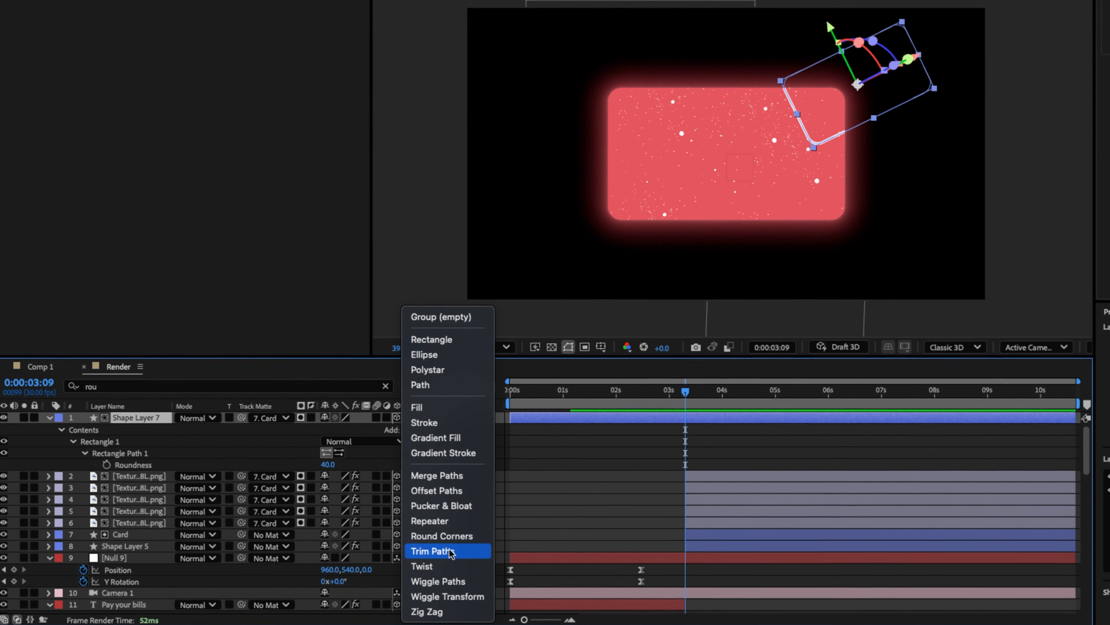
left_click(431, 550)
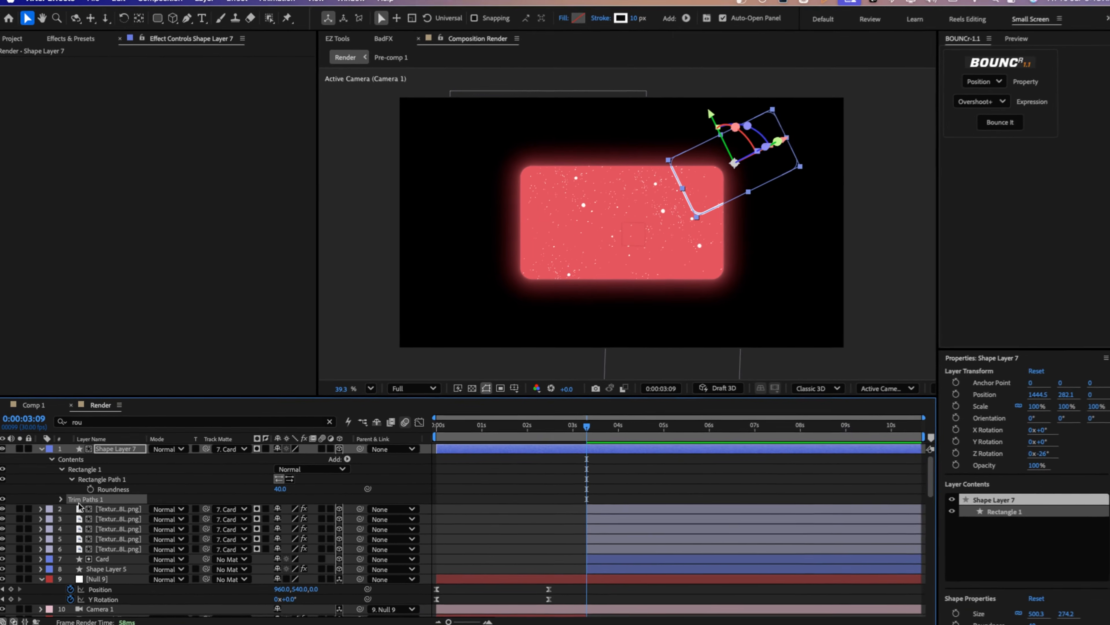
left_click(60, 492)
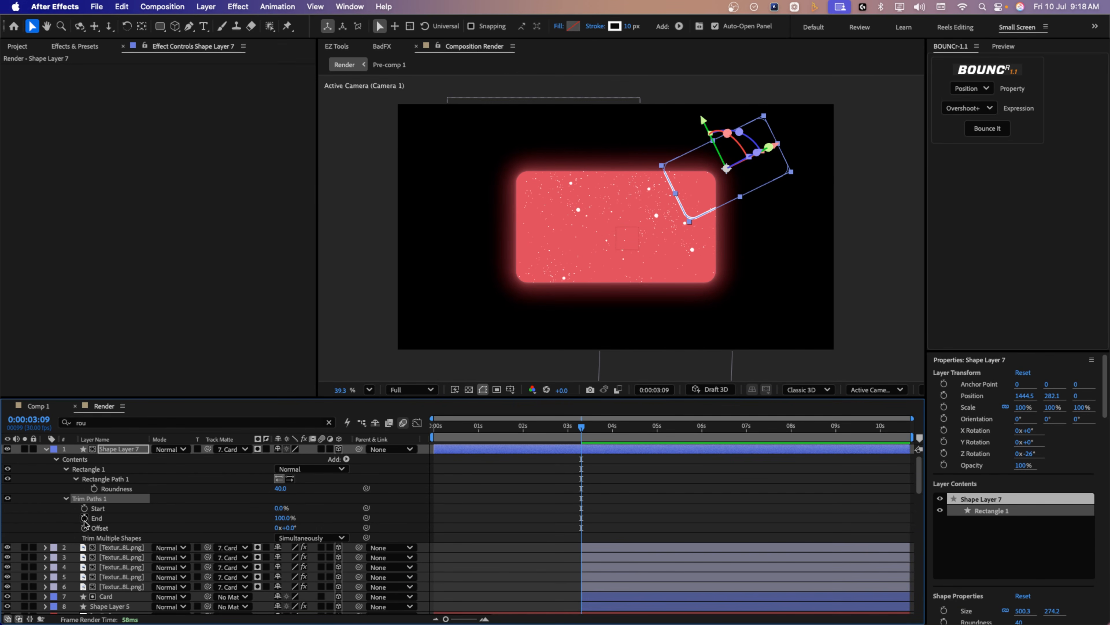
Keyframe the Trim Paths Start from 64% at 0:00:03:09 to 31% at 0:00:04:11 and preview the line reveal.
left_click(84, 508)
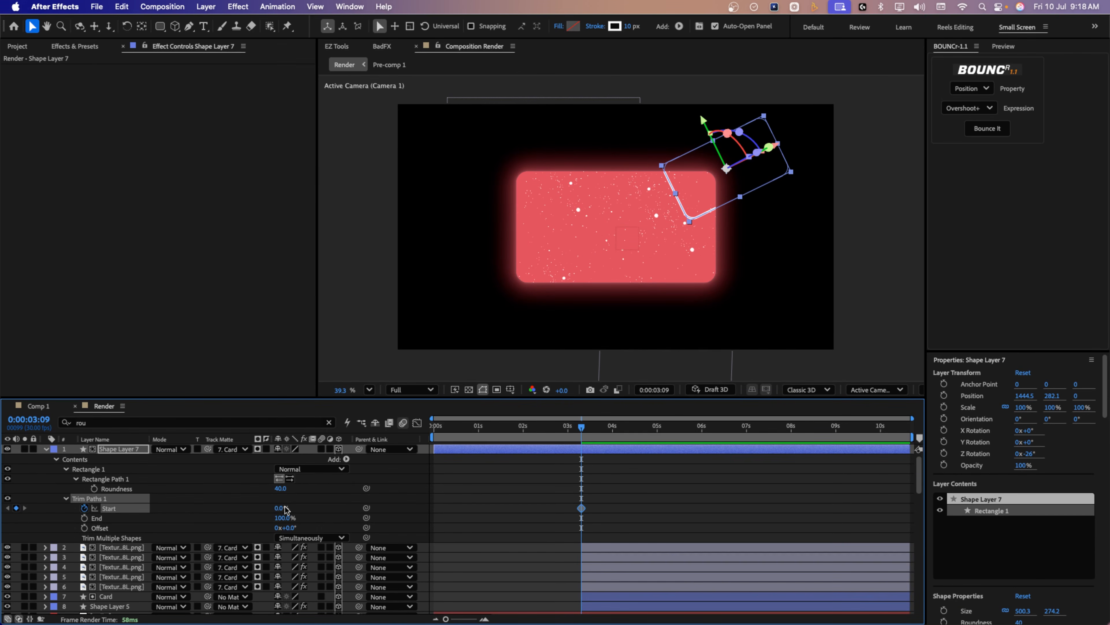
mouse_move(279, 507)
left_mouse_down()
mouse_move(266, 509)
mouse_move(289, 518)
mouse_move(272, 509)
left_mouse_up()
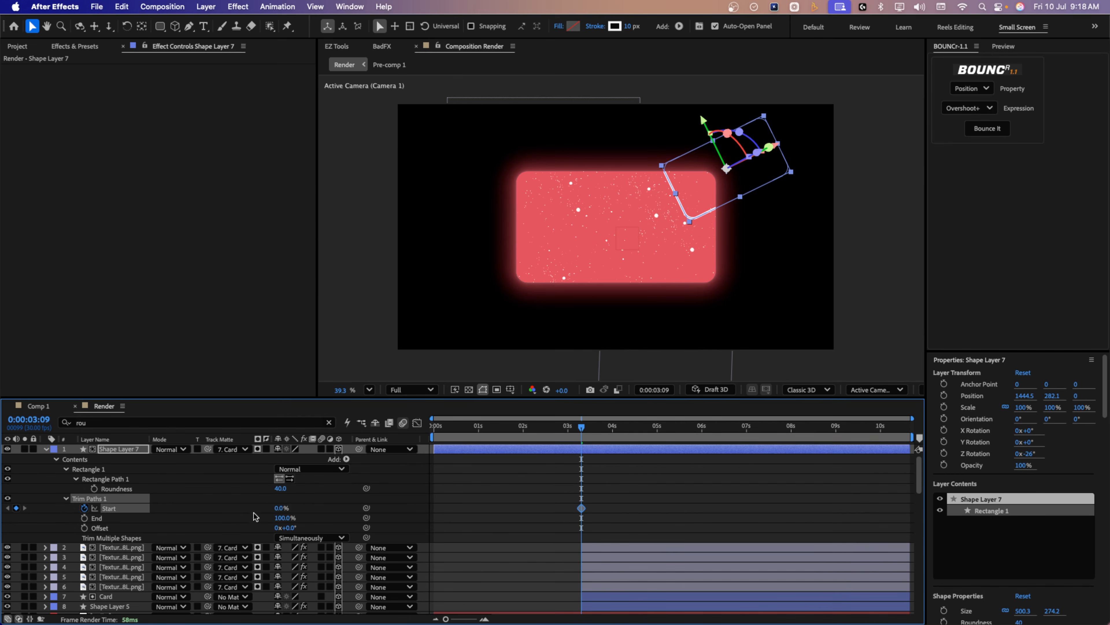
left_click_drag(277, 508, 319, 513)
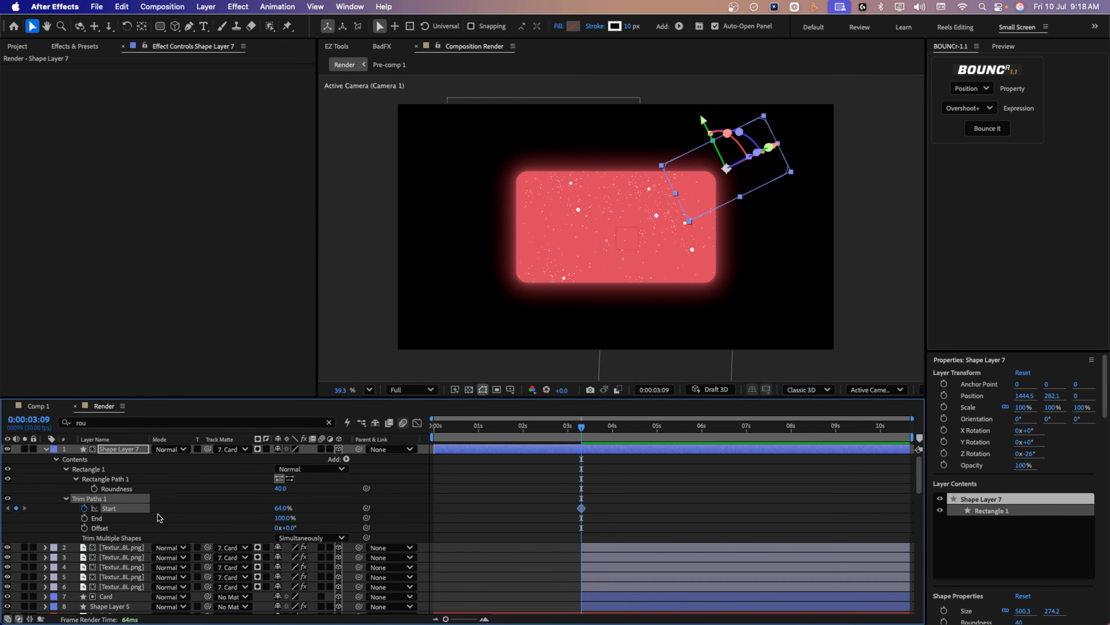
left_click_drag(580, 429, 629, 428)
left_click_drag(281, 509, 266, 509)
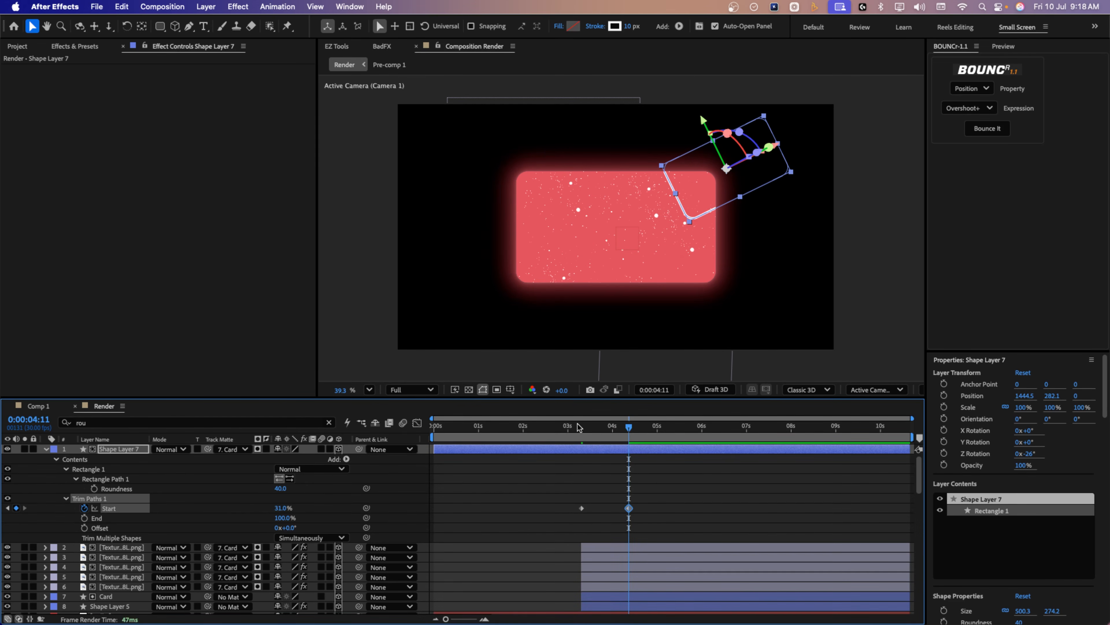
mouse_move(576, 426)
left_mouse_down()
mouse_move(610, 433)
mouse_move(580, 436)
left_mouse_up()
key("space")
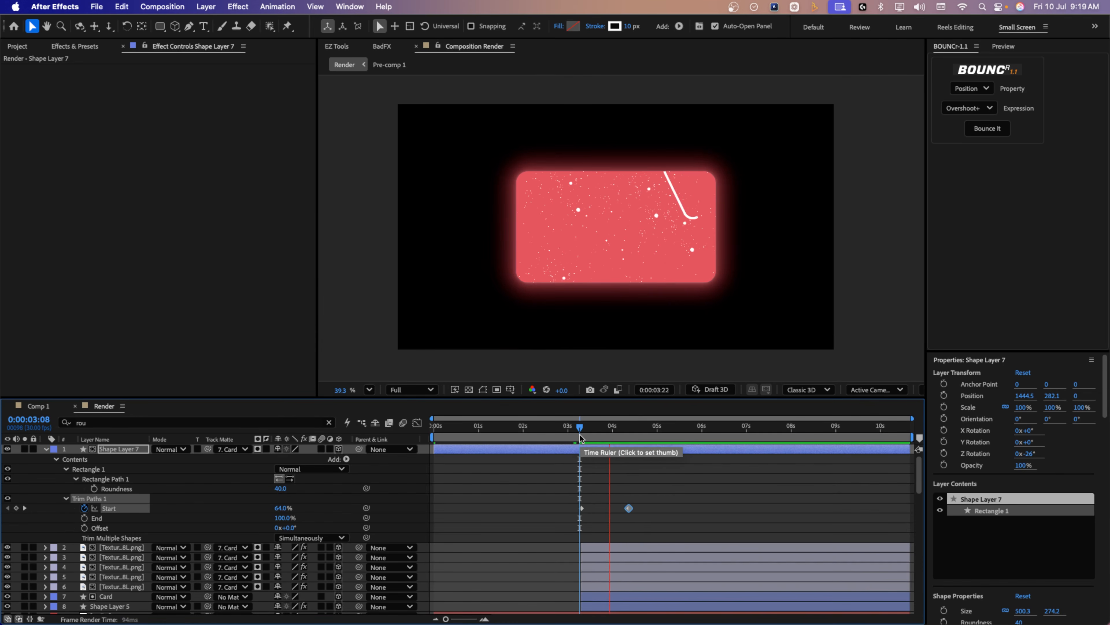
key("space")
Apply Easy Ease to both Trim Paths Start keyframes, extend the end keyframe to just past 0:00:04:21, and preview the reveal.
left_click(124, 509)
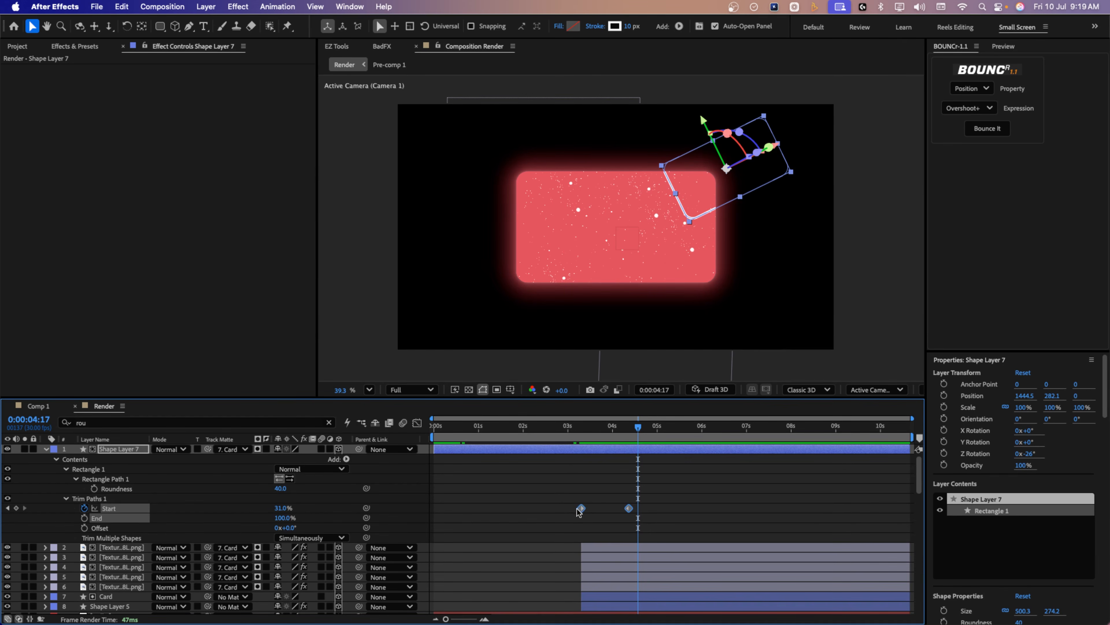
left_click_drag(580, 509, 602, 513)
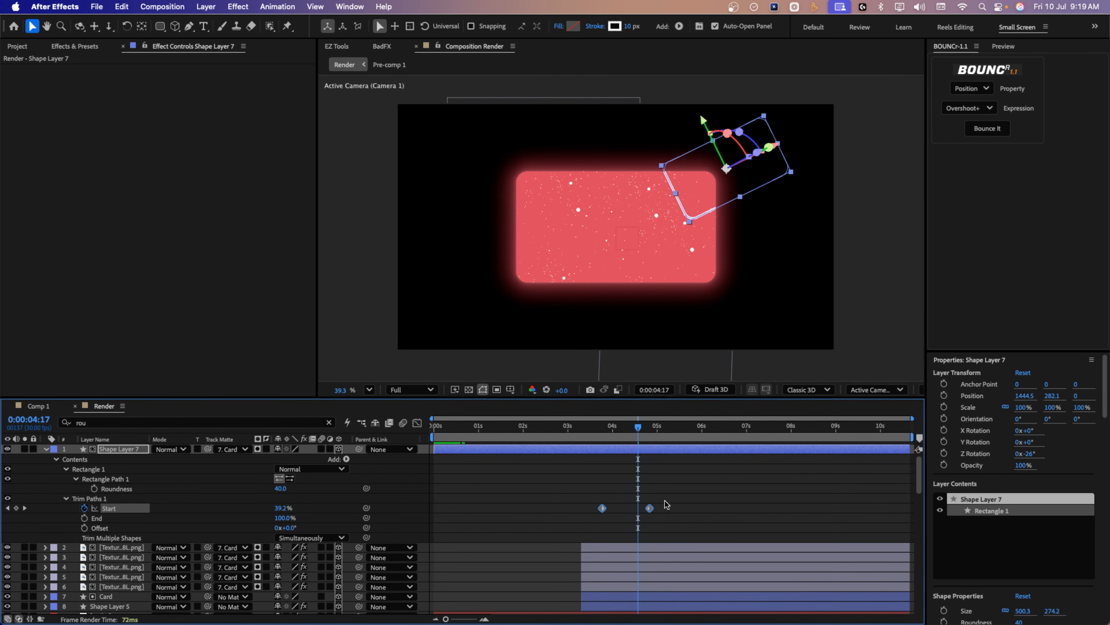
mouse_move(672, 509)
left_mouse_down()
mouse_move(589, 521)
mouse_move(666, 508)
left_mouse_up()
key("F9")
left_click(658, 507)
left_click(596, 428)
key("space")
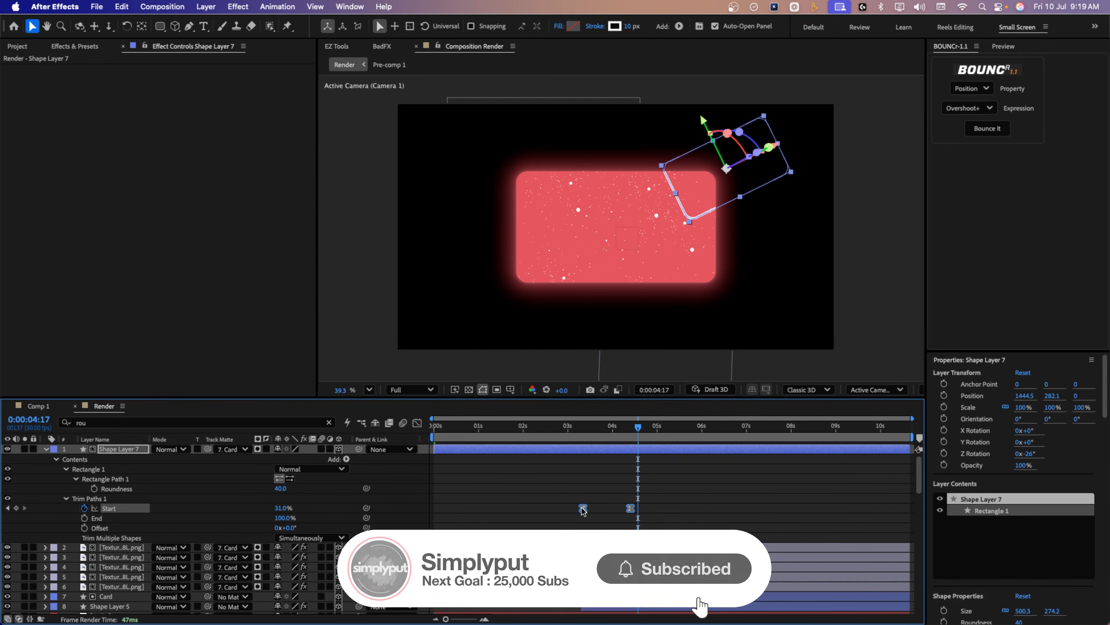
mouse_move(579, 427)
left_mouse_down()
mouse_move(622, 435)
mouse_move(579, 437)
left_mouse_up()
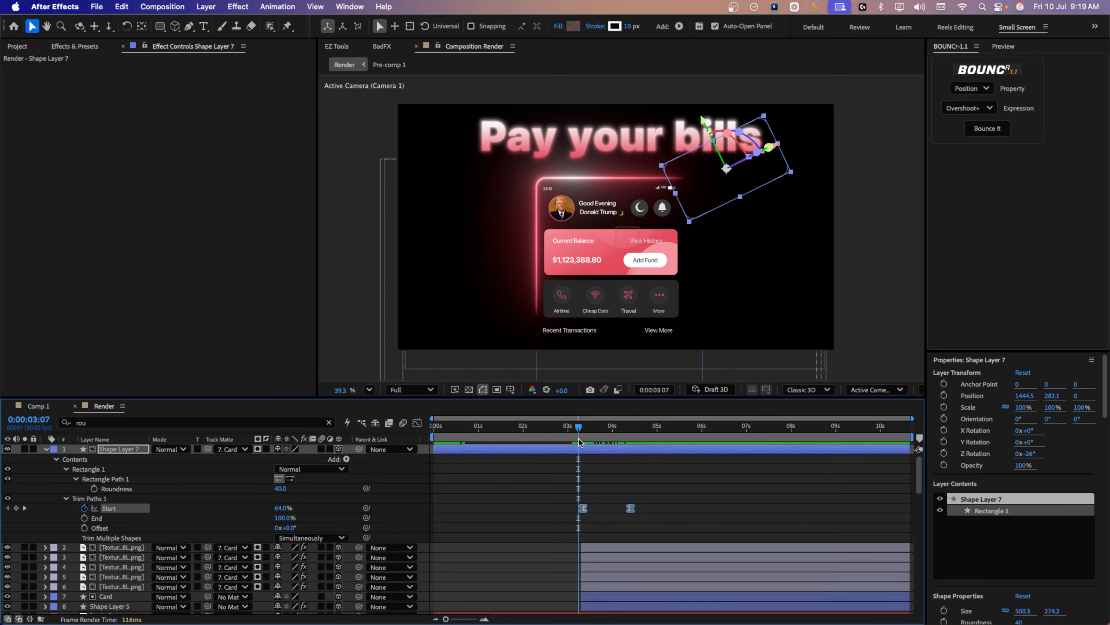
key("space")
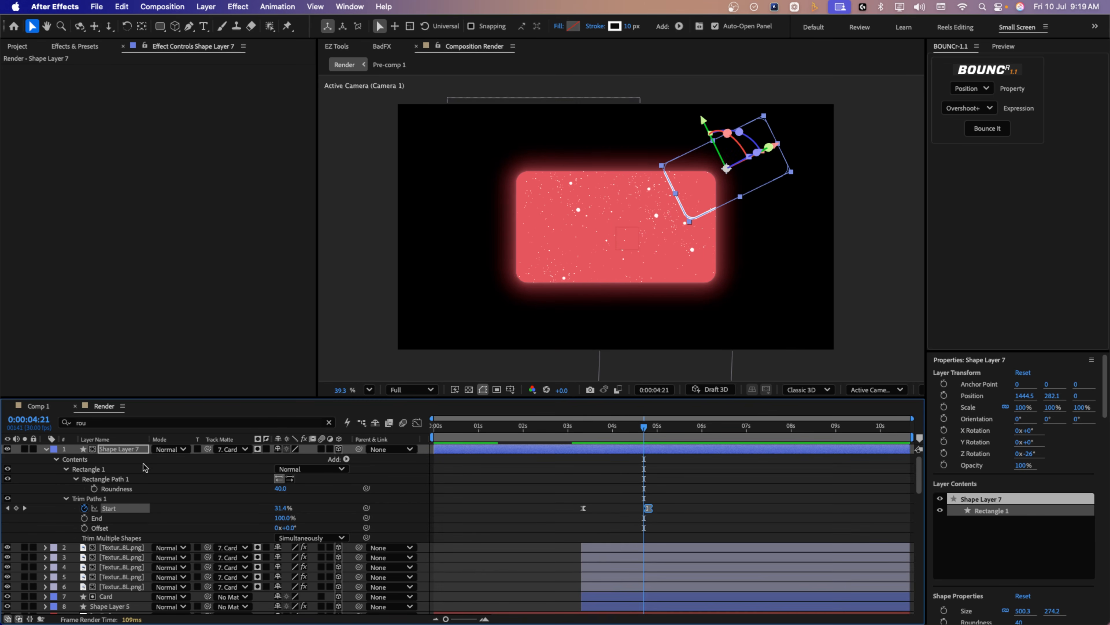
left_click(125, 451)
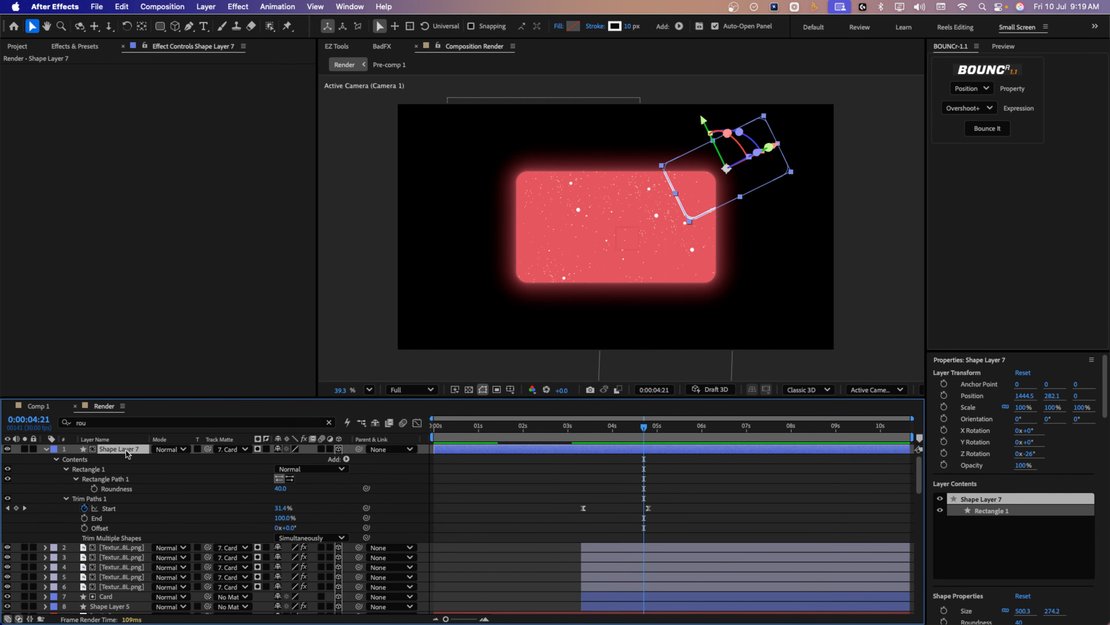
Duplicate the white outline layer, move the copy to about X 1577, Y 280, and scale it to 118%.
key("super+d")
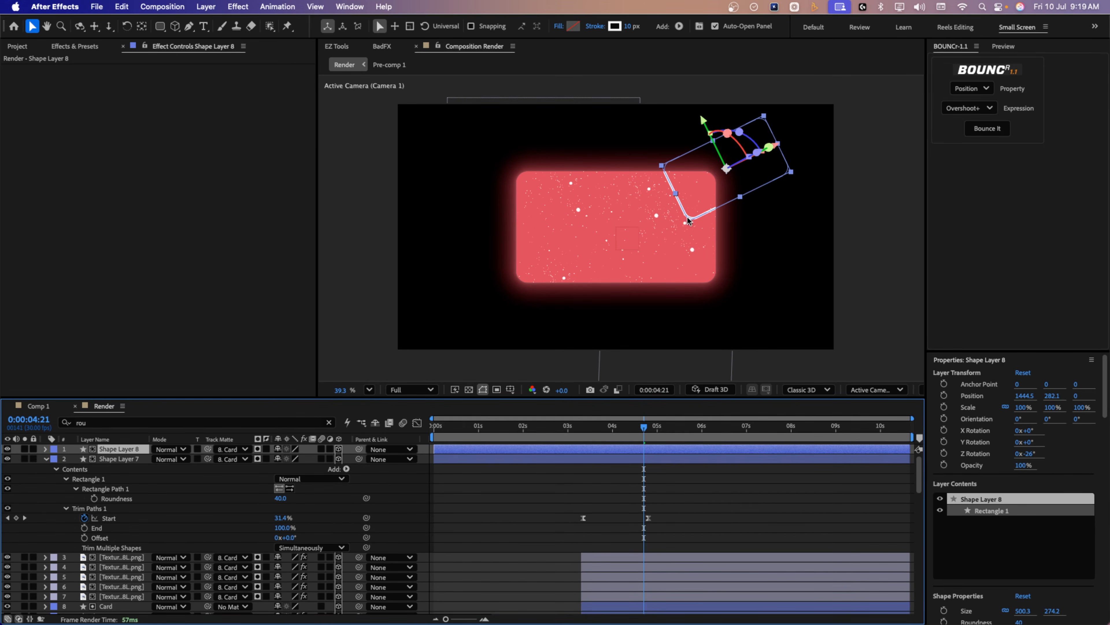
key("p")
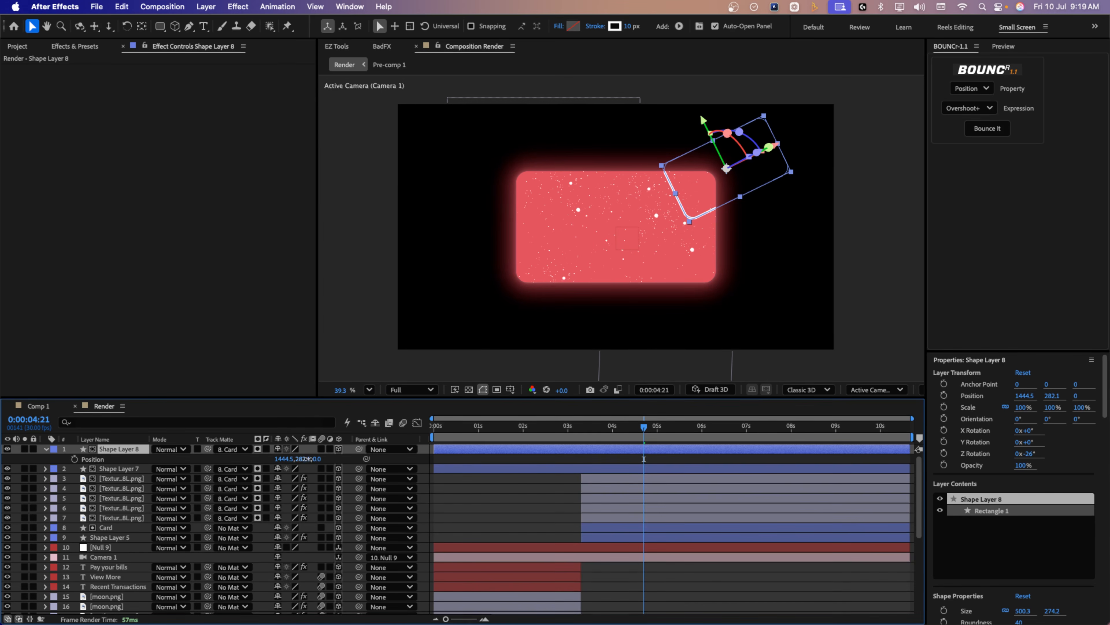
mouse_move(308, 459)
left_mouse_down()
mouse_move(337, 460)
mouse_move(302, 459)
mouse_move(318, 459)
left_mouse_up()
key("s")
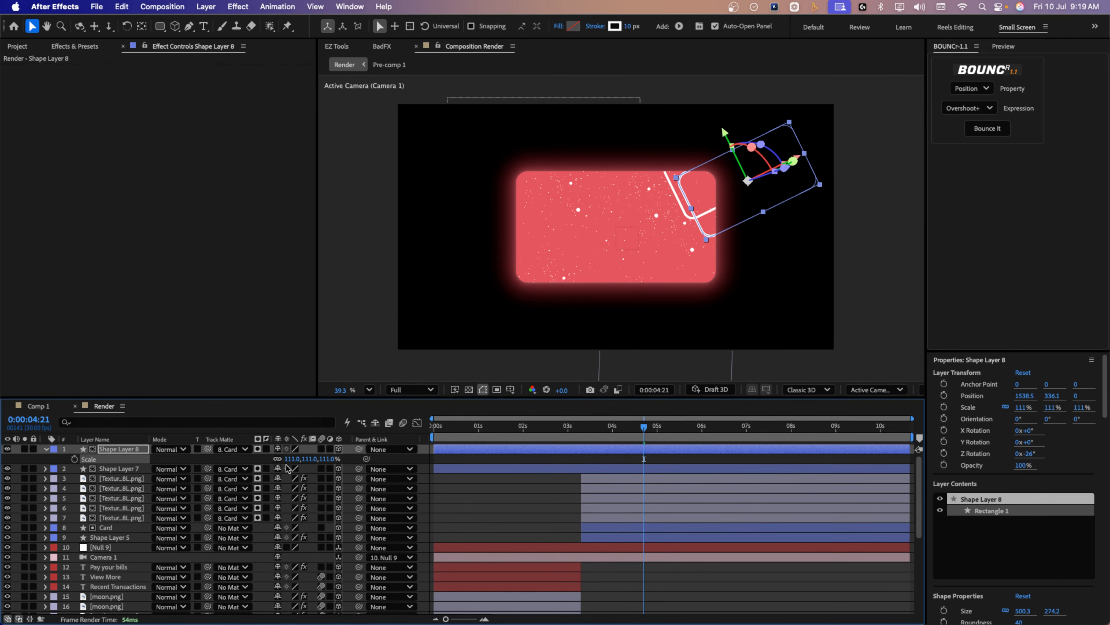
Delay the copied outline layer slightly in time and preview the staggered reveal of both lines.
mouse_move(594, 434)
left_mouse_down()
mouse_move(580, 435)
mouse_move(617, 444)
mouse_move(606, 452)
left_mouse_up()
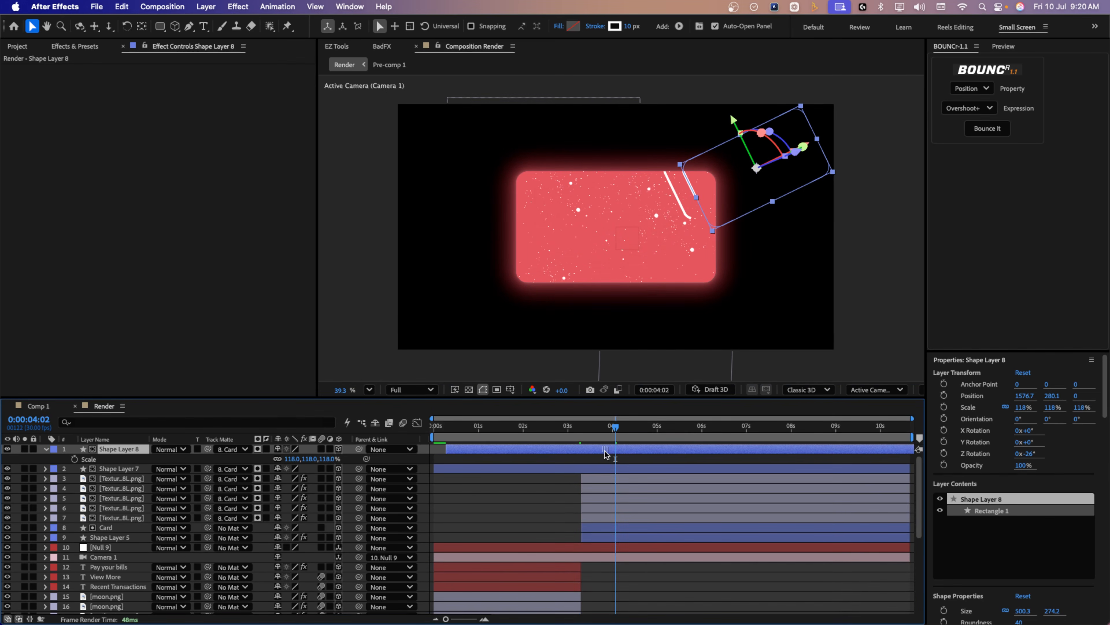
left_click(587, 437)
key("space")
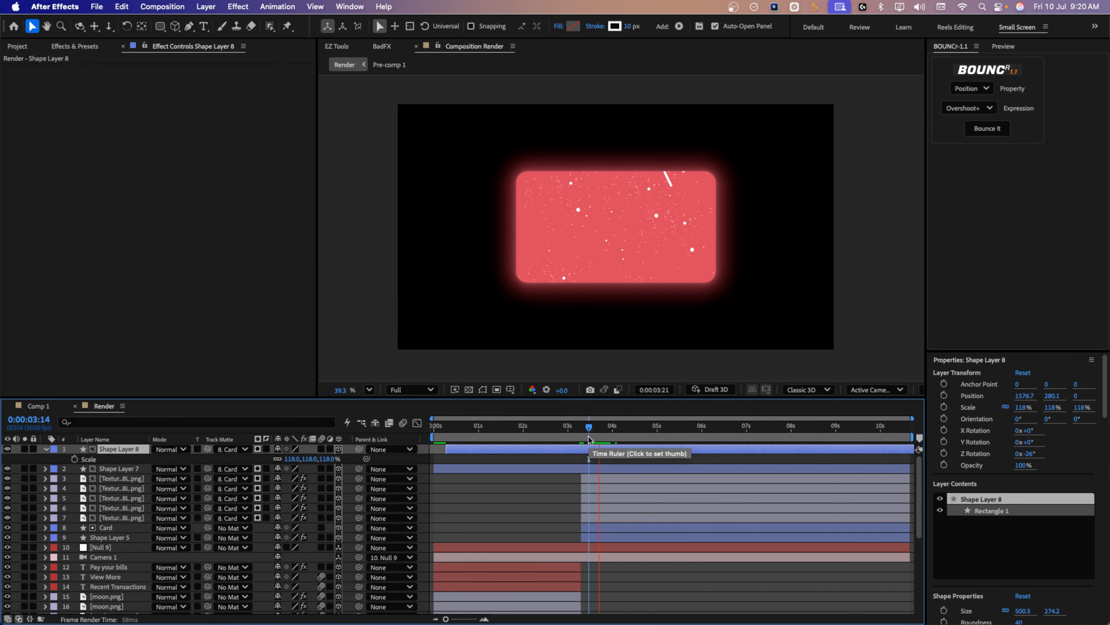
Trim the start of both white outline layers to 0:00:03:09 and scrub through their reveal.
left_click(134, 468, "shift")
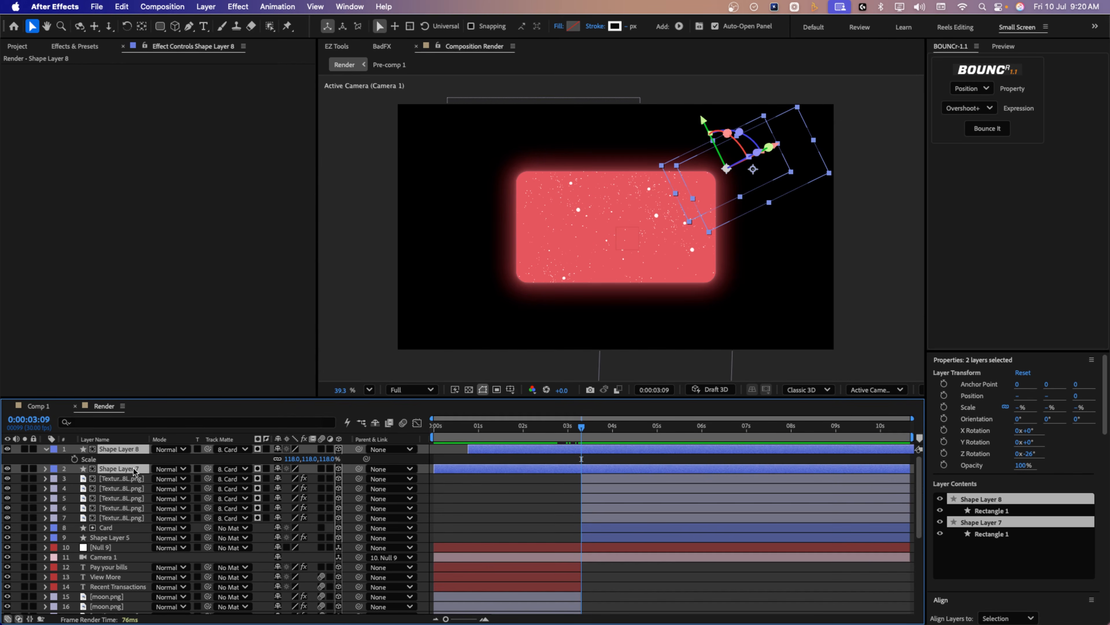
key("alt+[")
left_click_drag(631, 433, 666, 433)
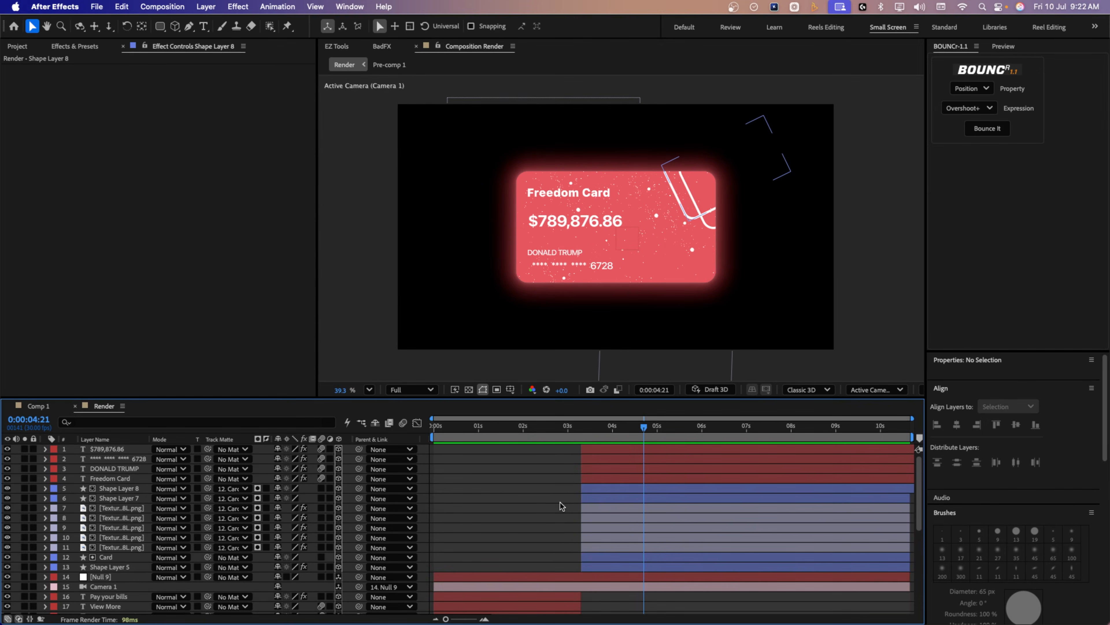
Show the keyframed properties of the four card text layers and preview their blur and position animation.
left_click(110, 449)
left_click(111, 478, "shift")
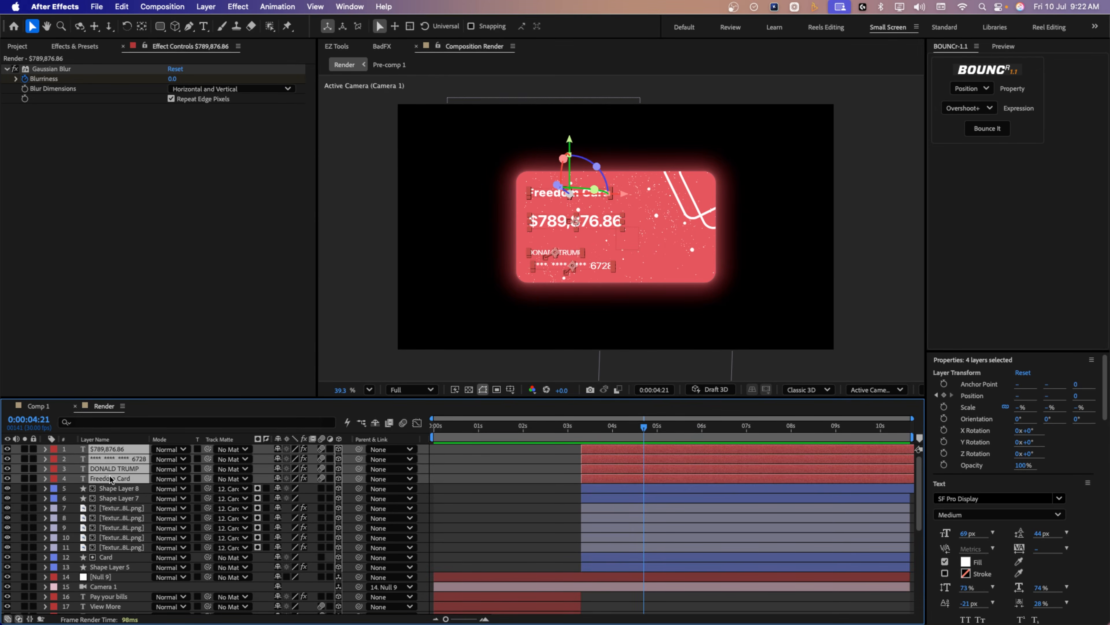
key("u")
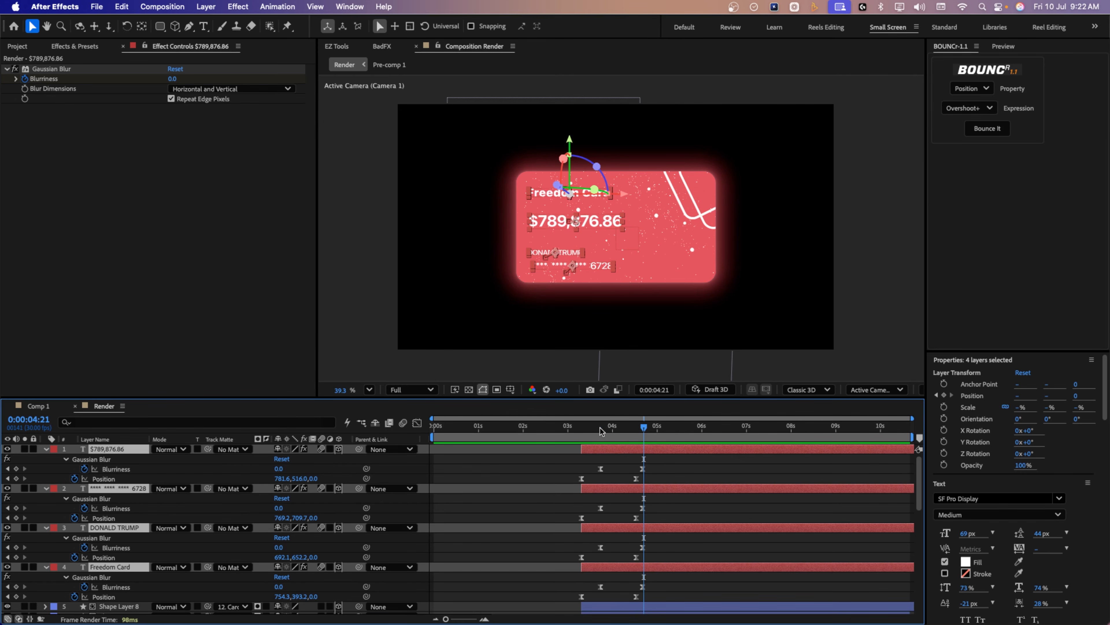
left_click_drag(600, 427, 585, 428)
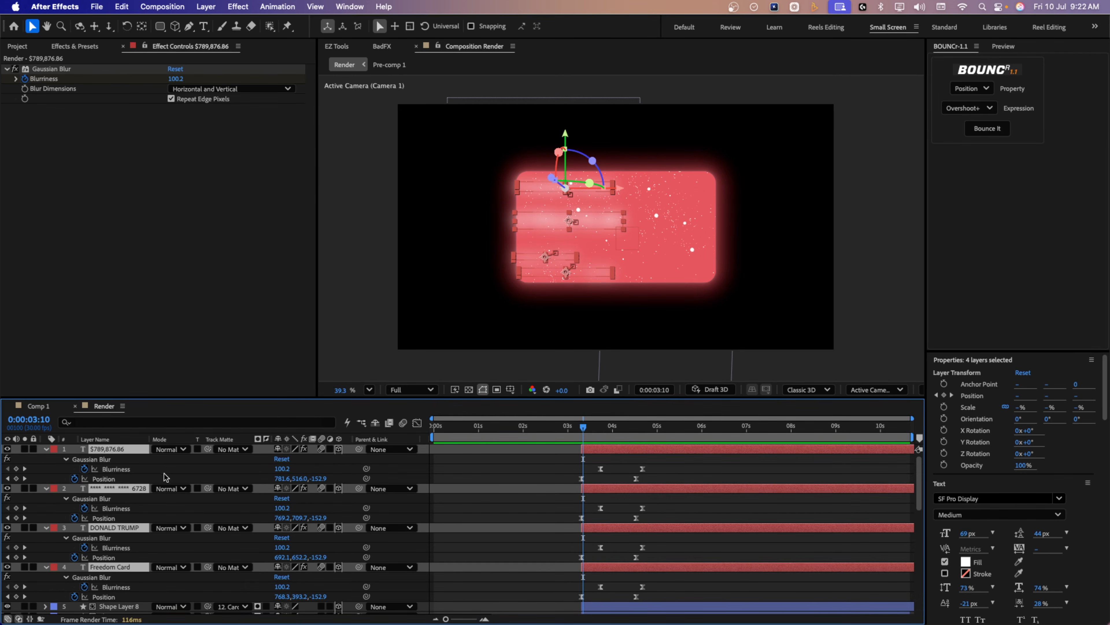
mouse_move(586, 430)
left_mouse_down()
mouse_move(618, 433)
mouse_move(572, 434)
left_mouse_up()
key("space")
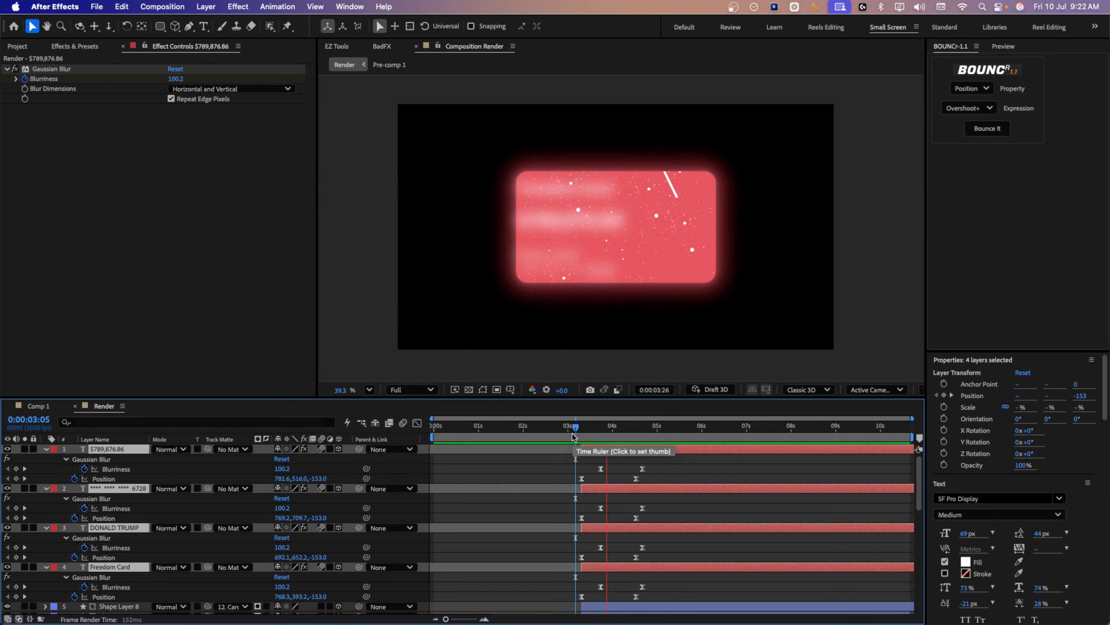
key("space")
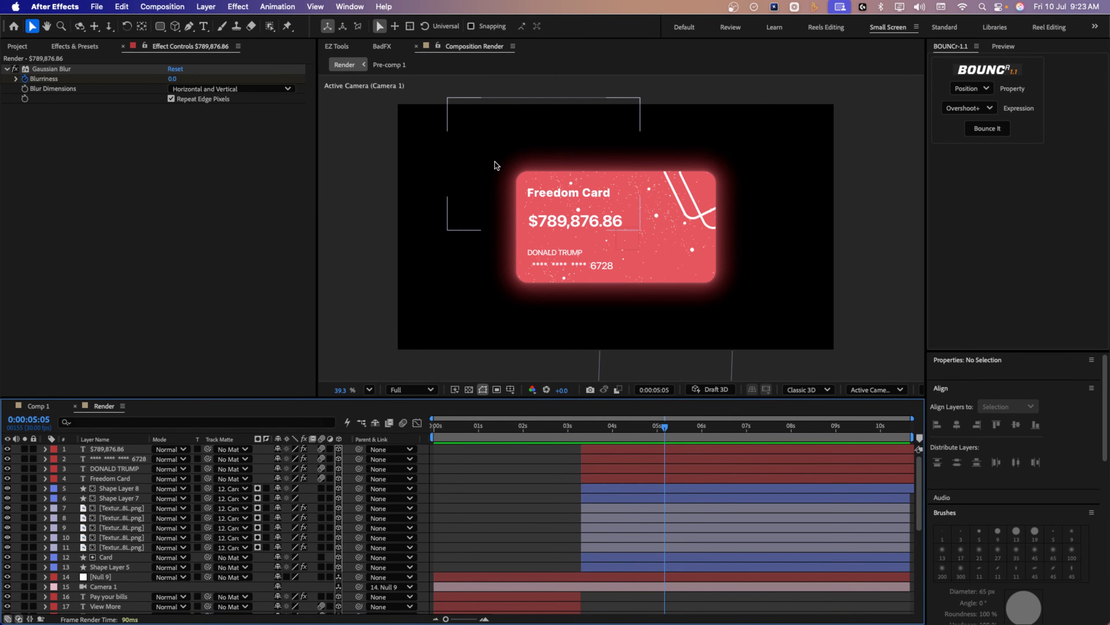
Check the reference video, duplicate the "Pay your bills" text, and place the copy above the card layers, starting at about 0:00:03:09.
key("super+Tab")
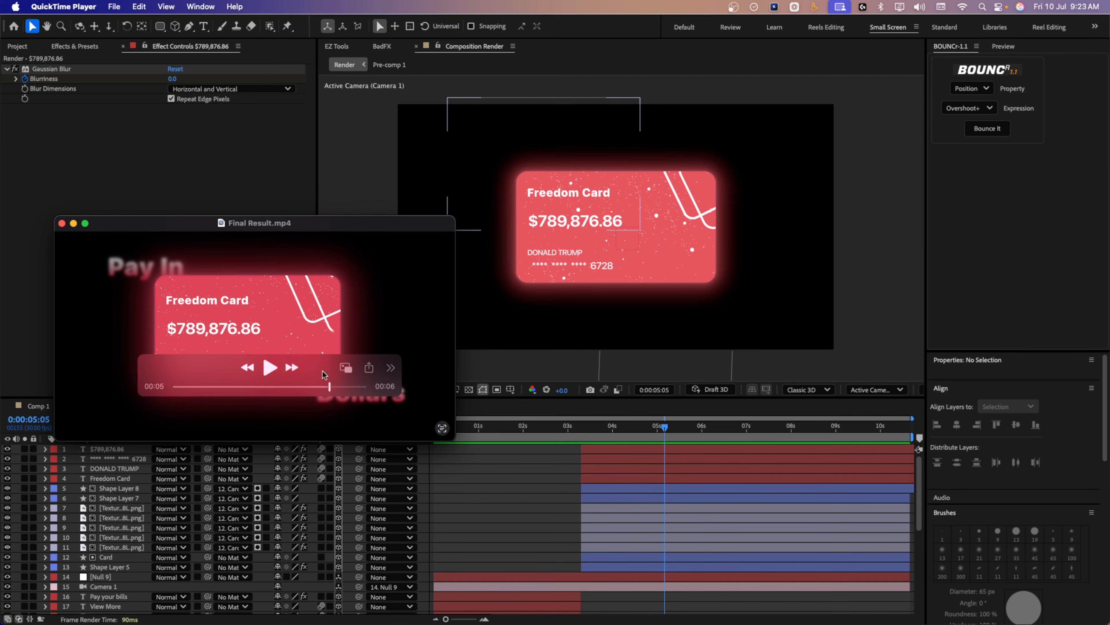
left_click(485, 499)
left_click(113, 598)
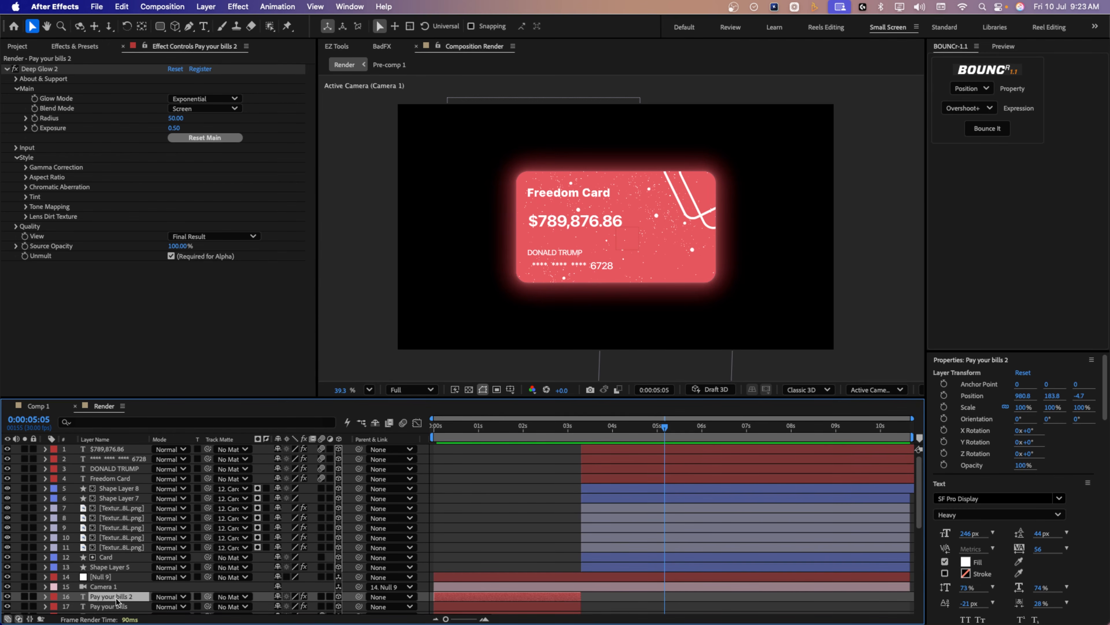
left_click_drag(116, 603, 138, 449)
left_click_drag(537, 451, 662, 451)
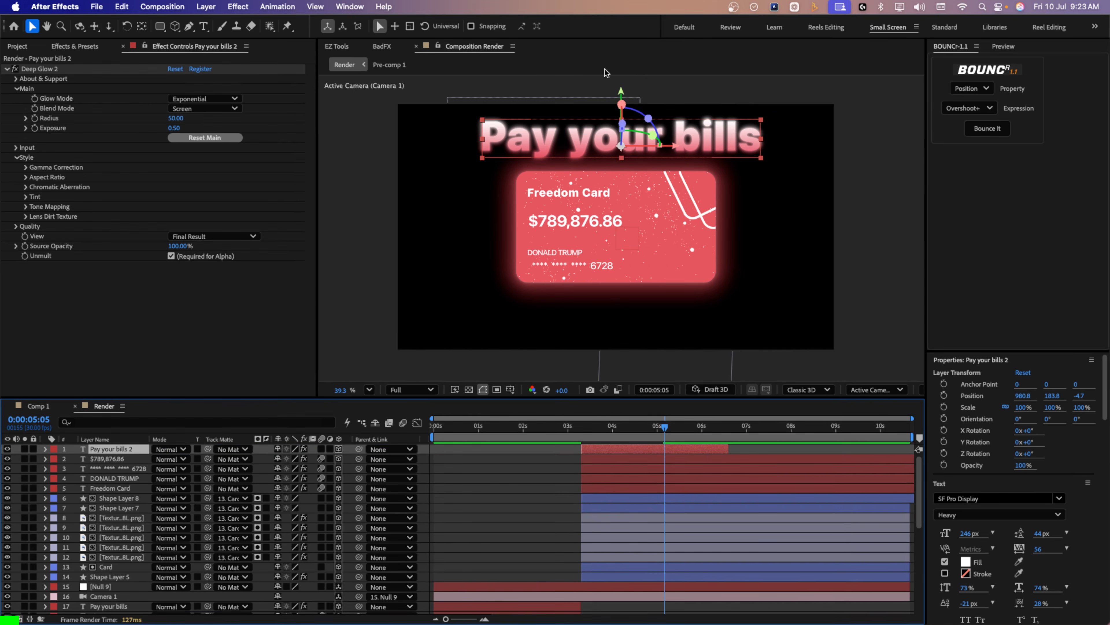
Change the copied heading's text to "Pay In" and reduce its font size to 161 px.
double_click(527, 124)
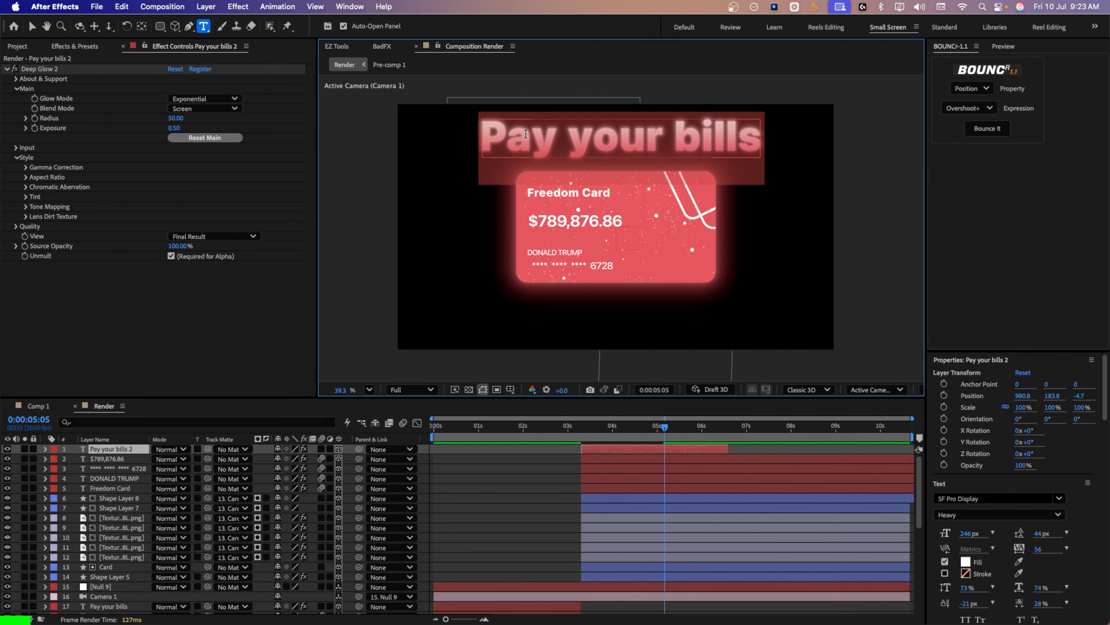
type("Pay in")
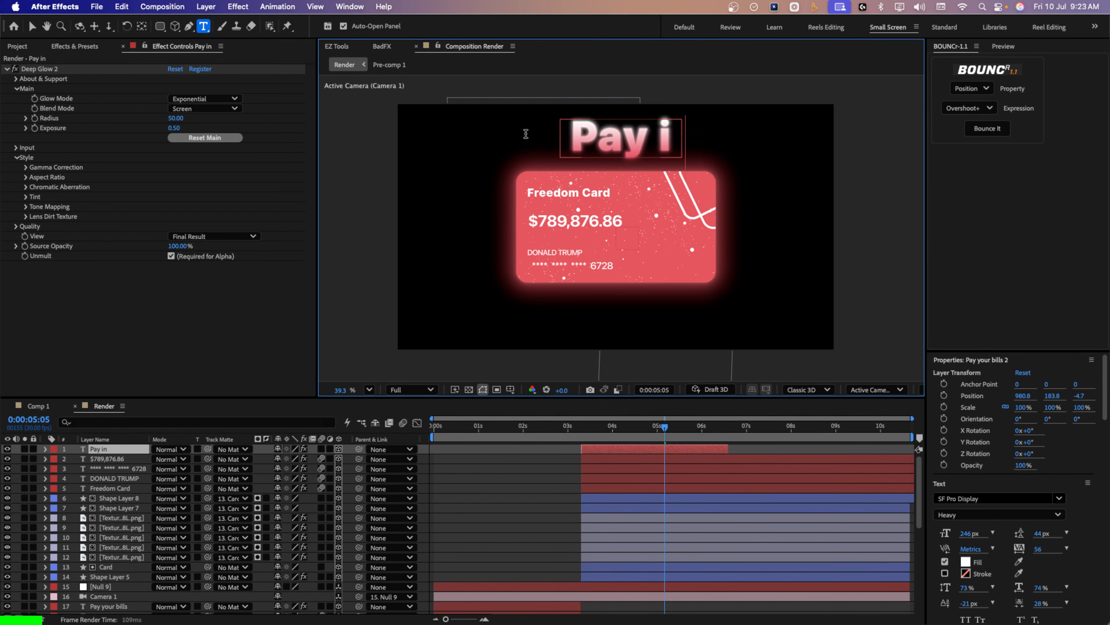
key("super+a")
left_click_drag(971, 534, 926, 547)
left_click_drag(926, 546, 927, 547)
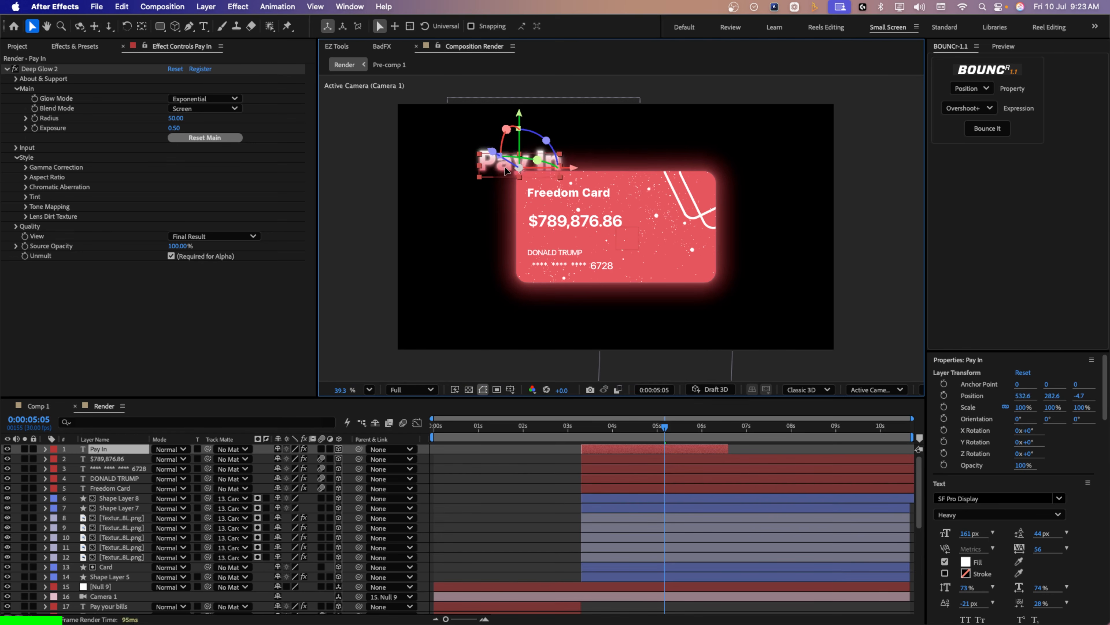
Position the "Pay In" text beside the card's upper-left corner, at about X 444, Y 257.
left_click_drag(520, 168, 502, 166)
left_click(118, 449)
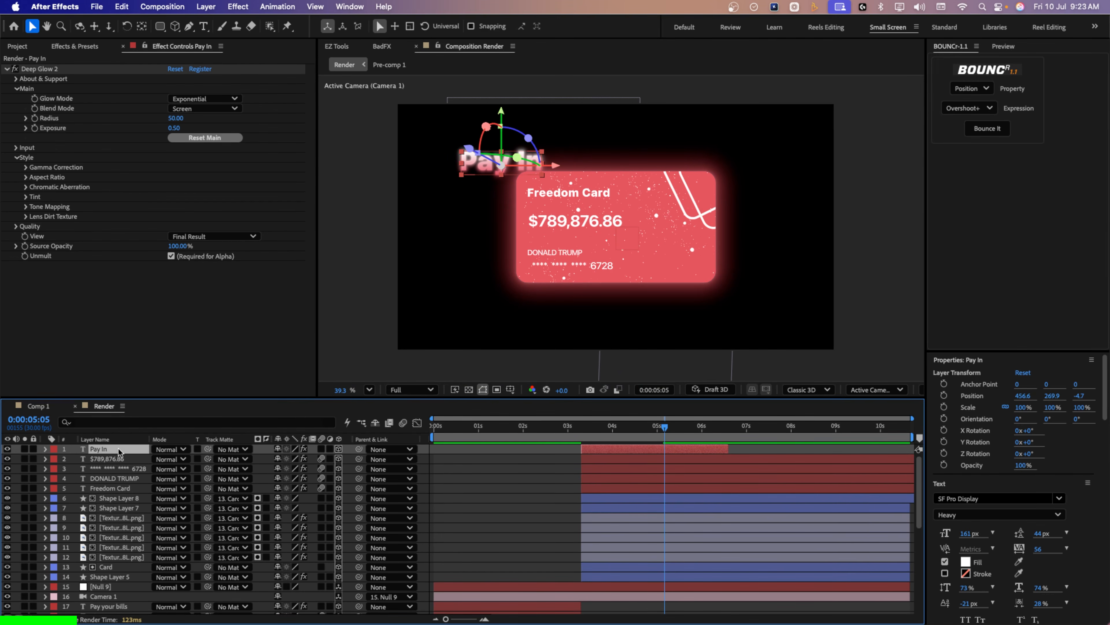
key("p")
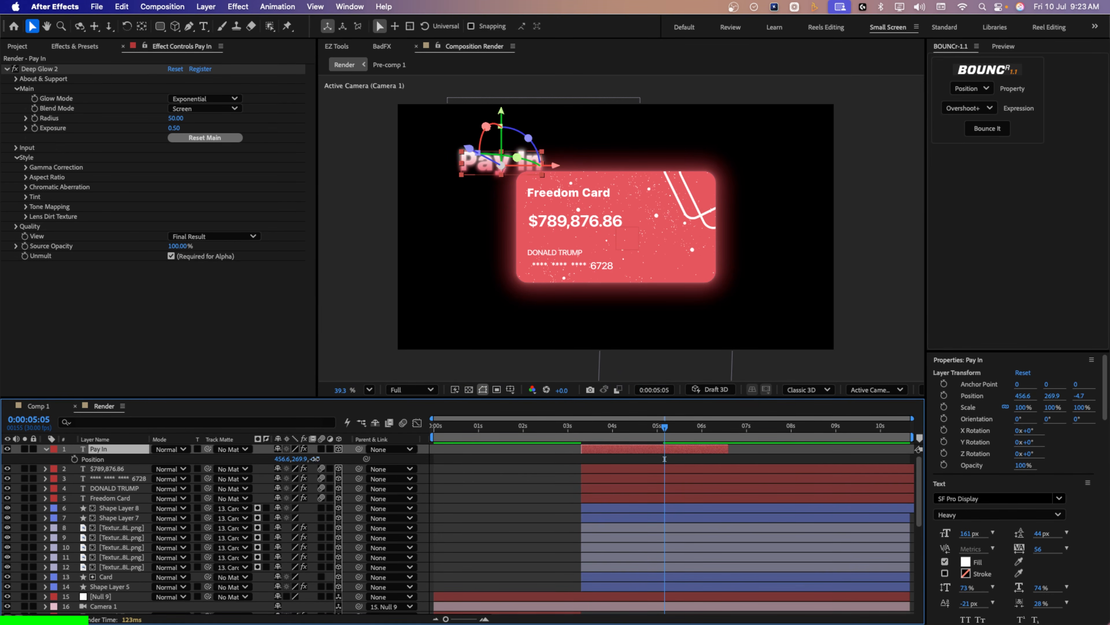
left_click_drag(315, 459, 353, 468)
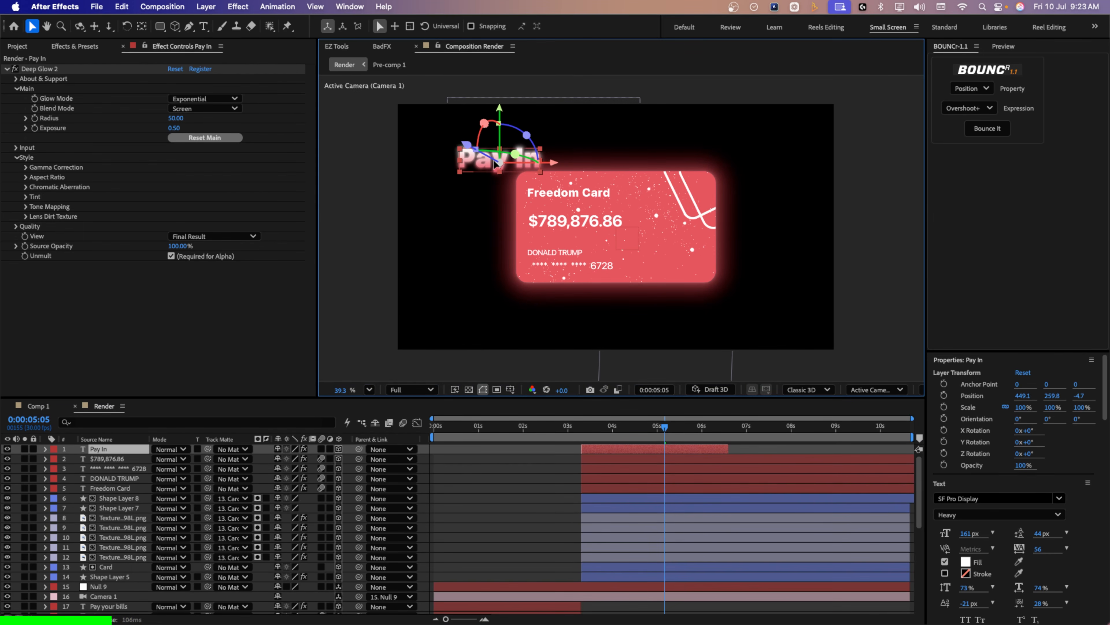
left_click_drag(495, 164, 494, 163)
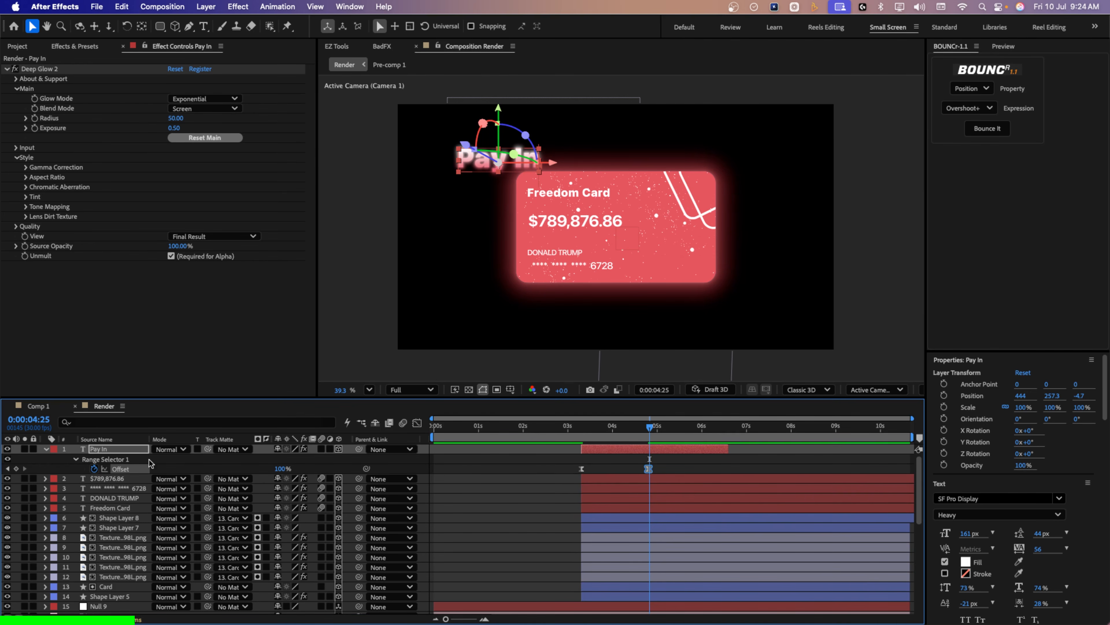
Duplicate the "Pay In" text, place the copy at the card's lower-right corner, and order its layer directly below Shape Layer 5.
key("super+d")
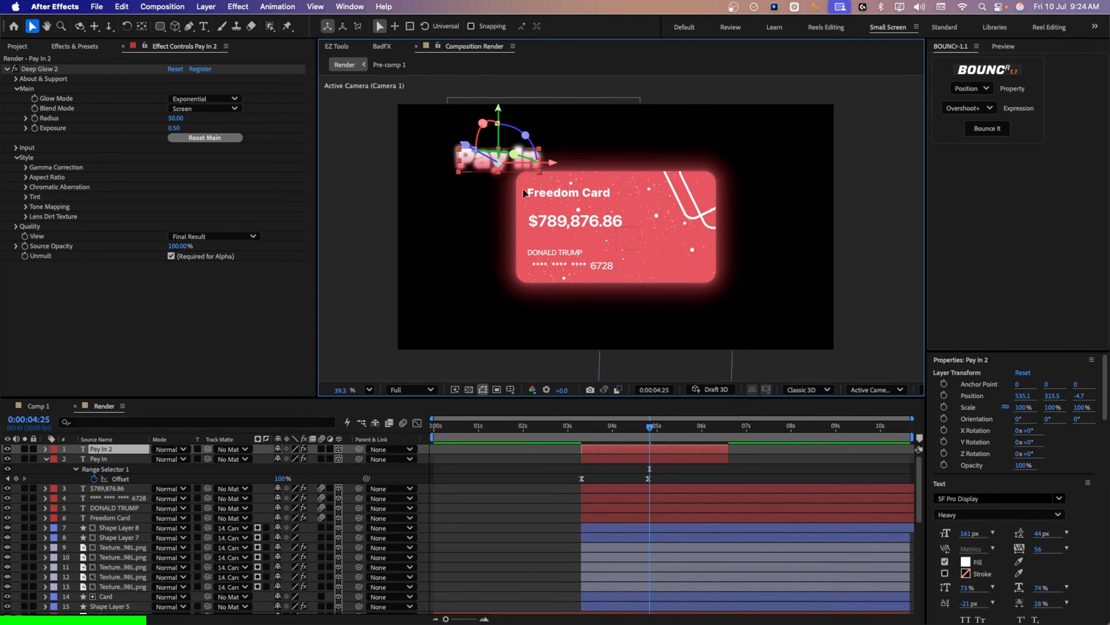
left_click_drag(481, 164, 710, 303)
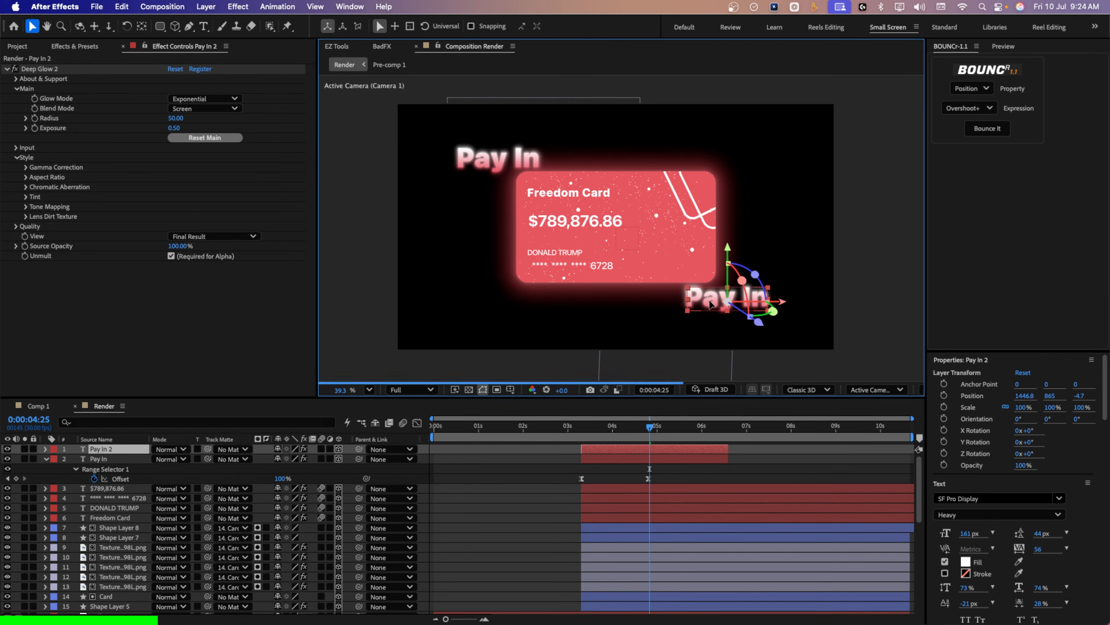
left_click_drag(126, 448, 137, 501)
left_click_drag(700, 302, 707, 296)
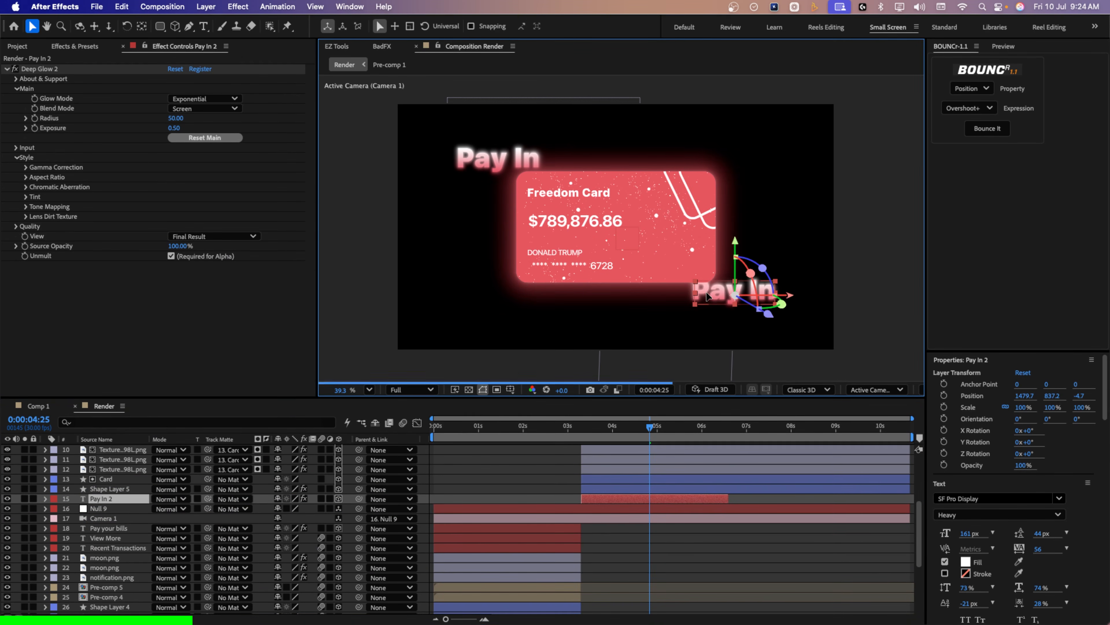
Change the copied text at the card's lower-right corner to "Dollars".
double_click(707, 295)
type("D")
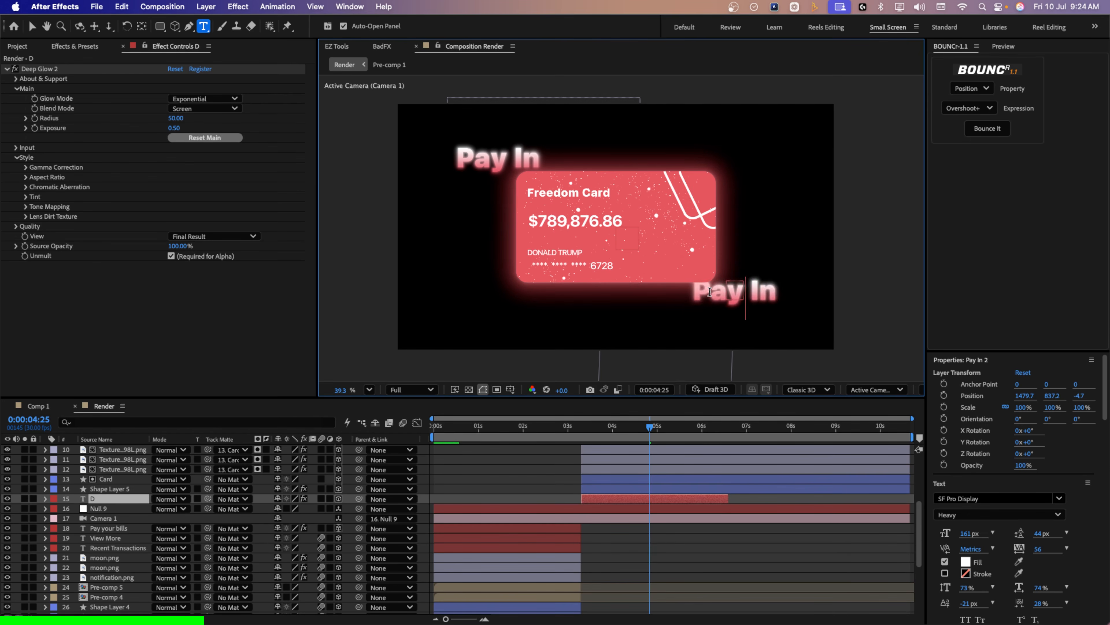
type("ollars")
left_click(496, 470)
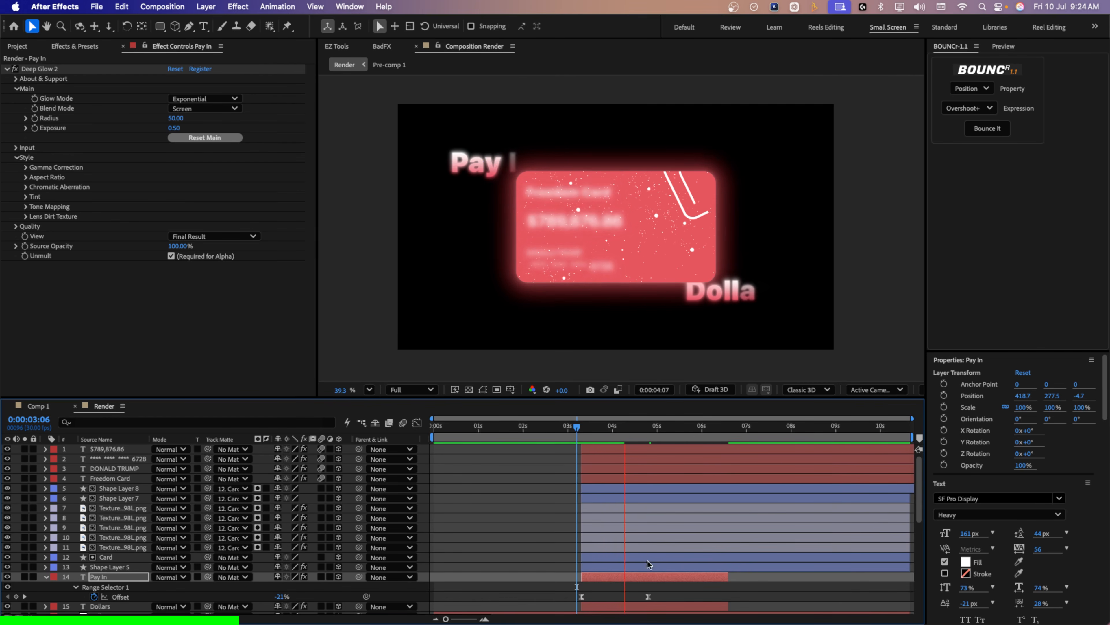
Shift the "Dollars" layer to start slightly after "Pay In" and preview the staggered text reveal.
key("space")
scroll(625, 567, "down", 1)
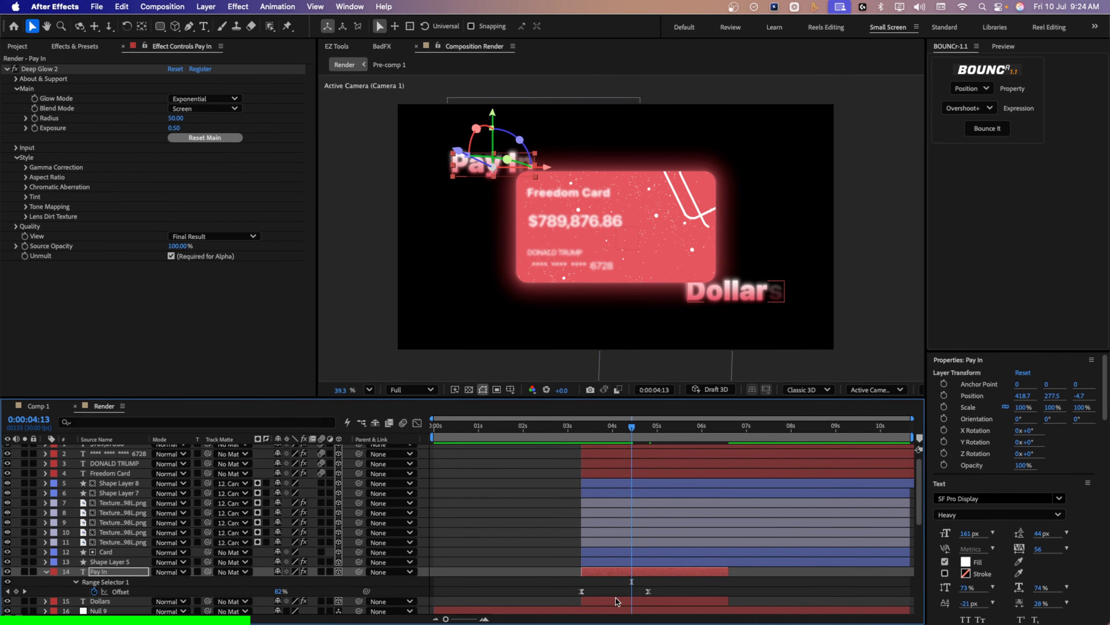
left_click_drag(615, 601, 641, 605)
left_click(586, 432)
key("space")
key("space")
left_click(576, 432)
left_click(552, 516)
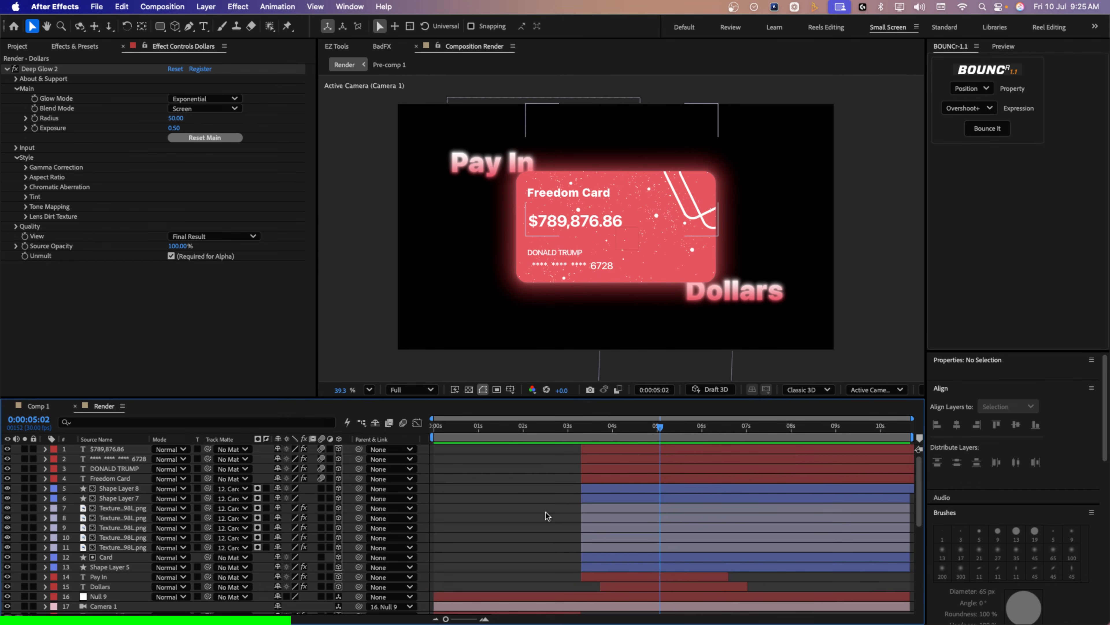
Go to 0:00:02:15 and move the Null 9 and Camera 1 layers to the top of the layer stack.
left_click_drag(520, 426, 545, 444)
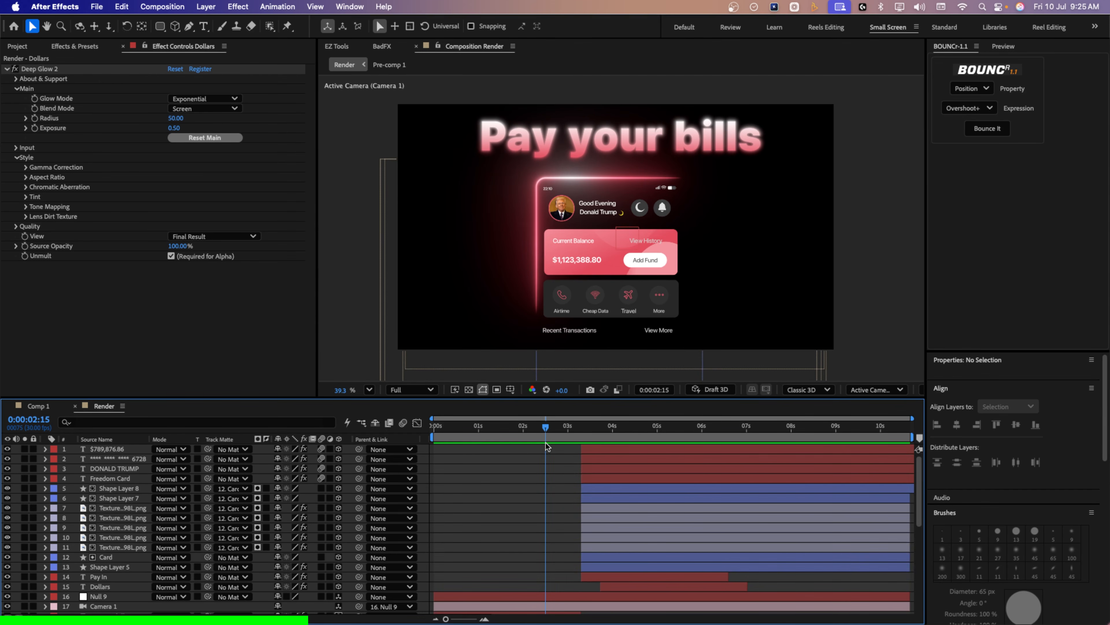
left_click(108, 607)
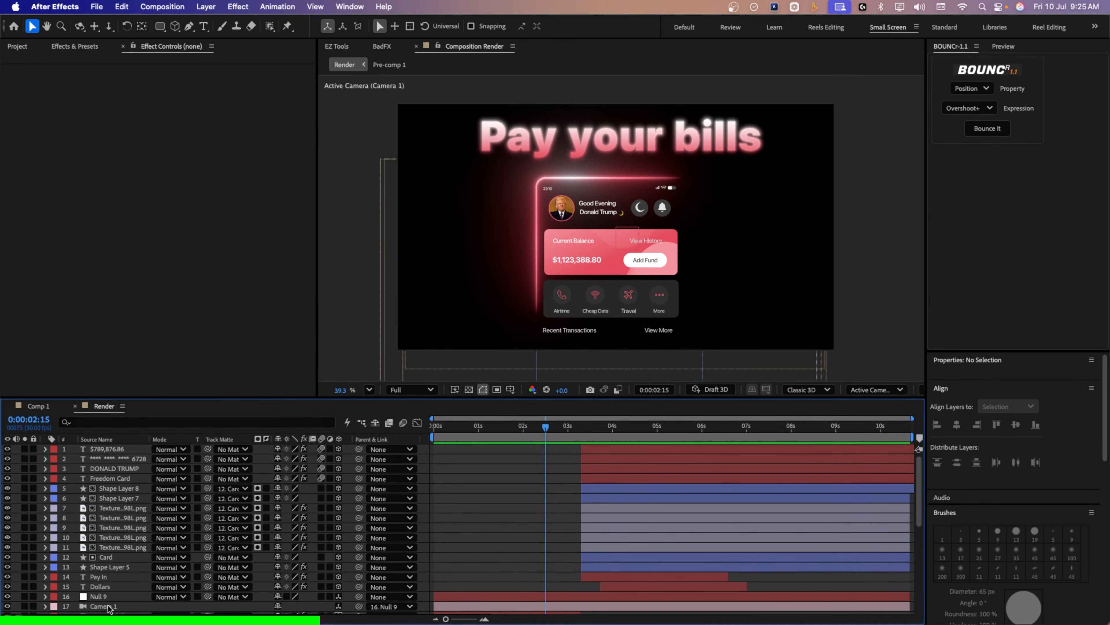
left_click(100, 598, "shift")
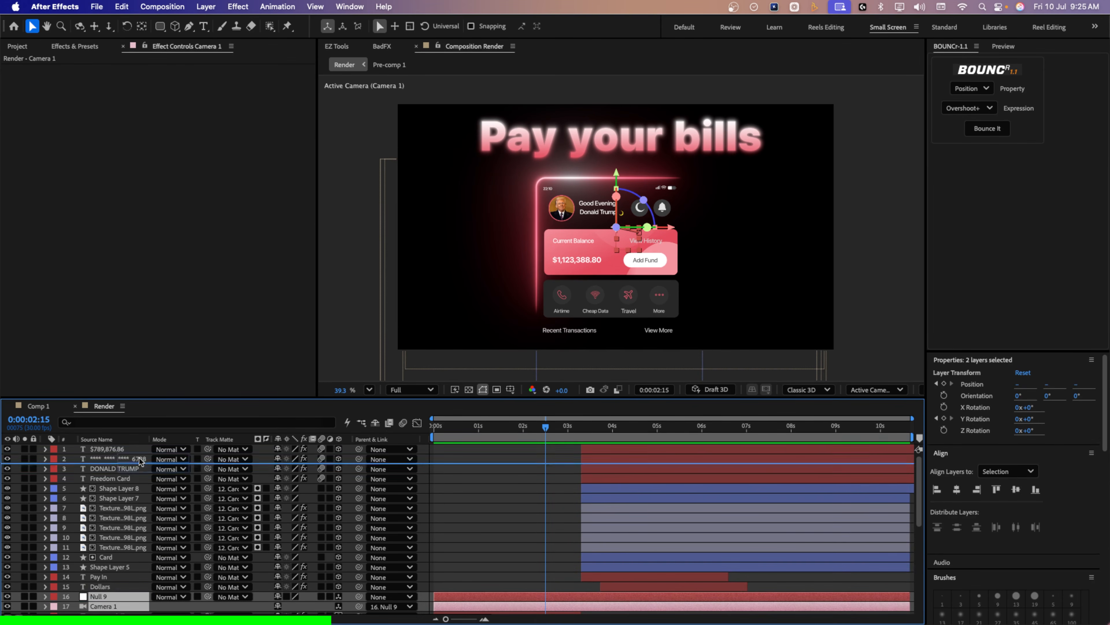
left_click_drag(136, 444, 133, 445)
key("F2")
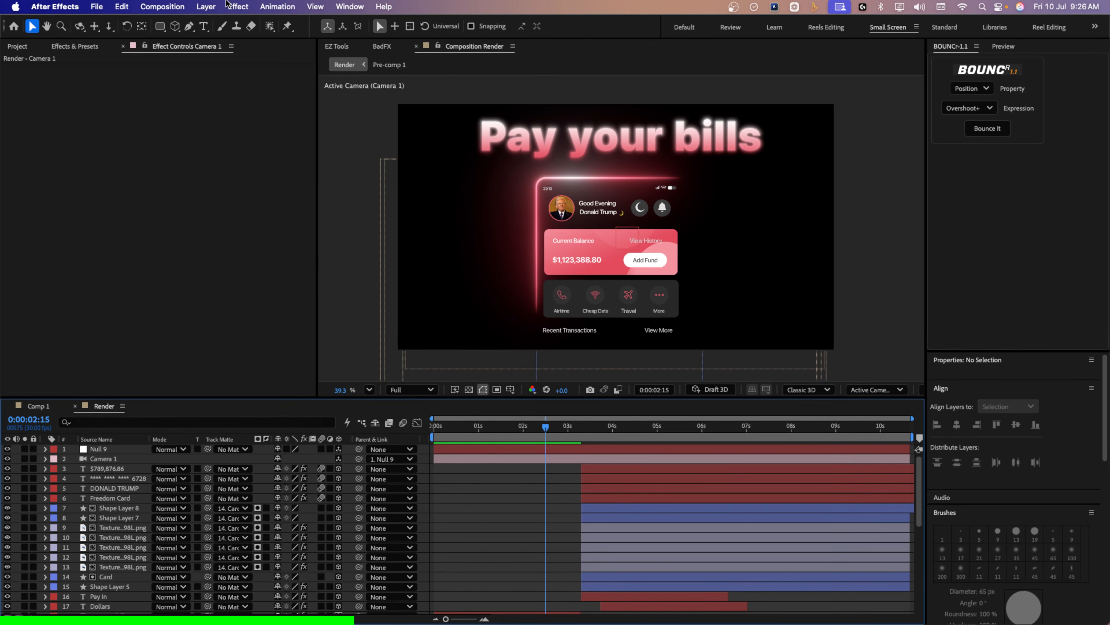
Add a new null object above the Null 9 and Camera 1 layers.
left_click(206, 6)
mouse_move(219, 23)
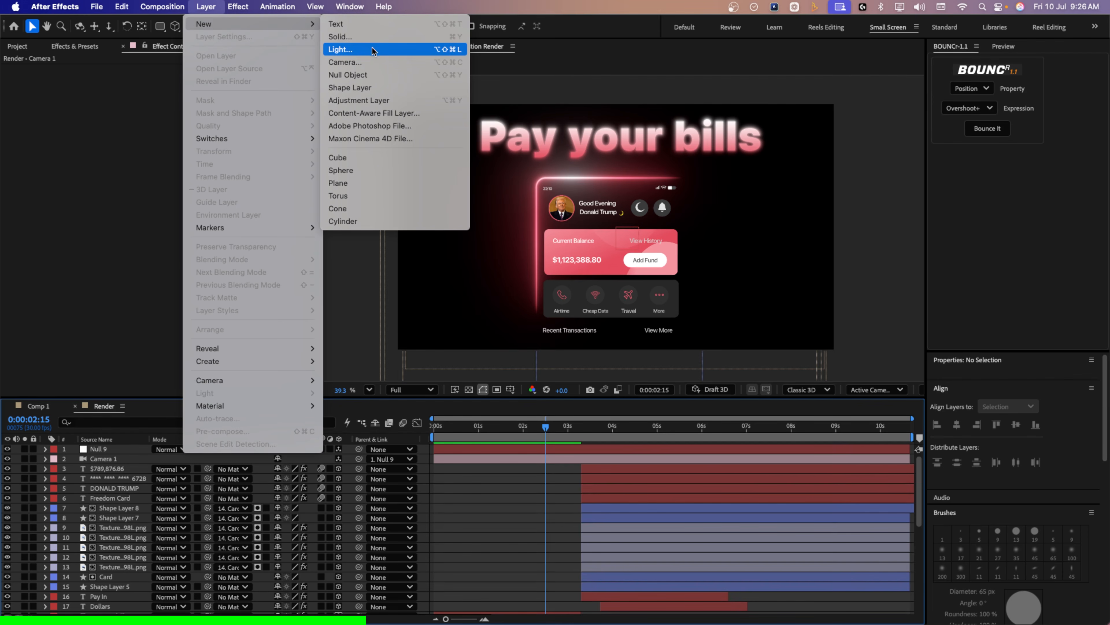
left_click(374, 75)
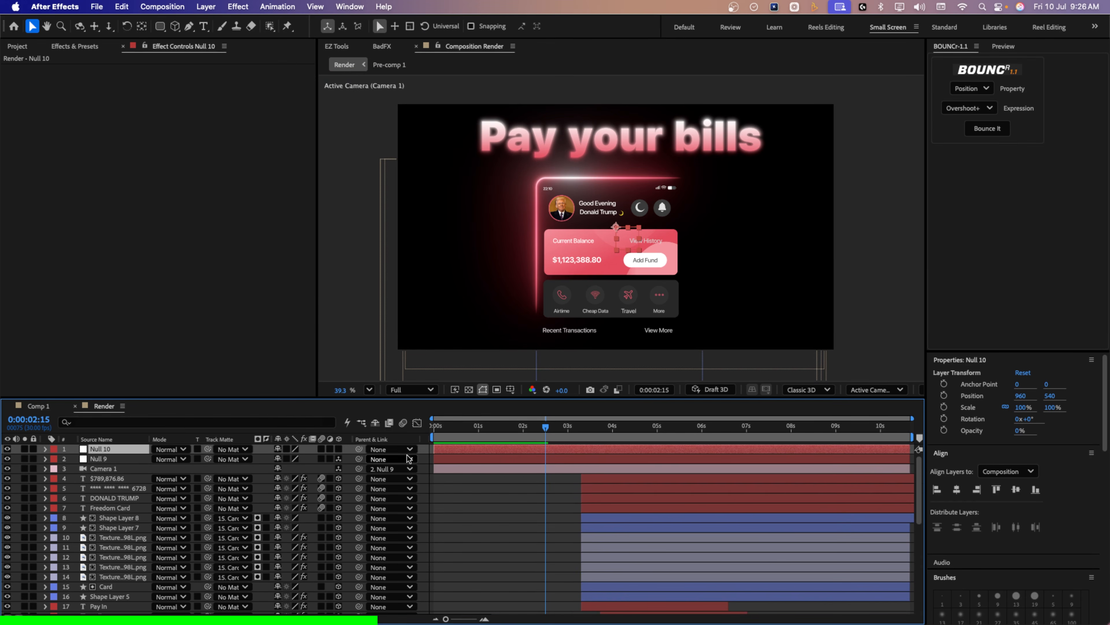
Make Null 10 a 3D layer and parent Null 9 to it.
left_click(339, 450)
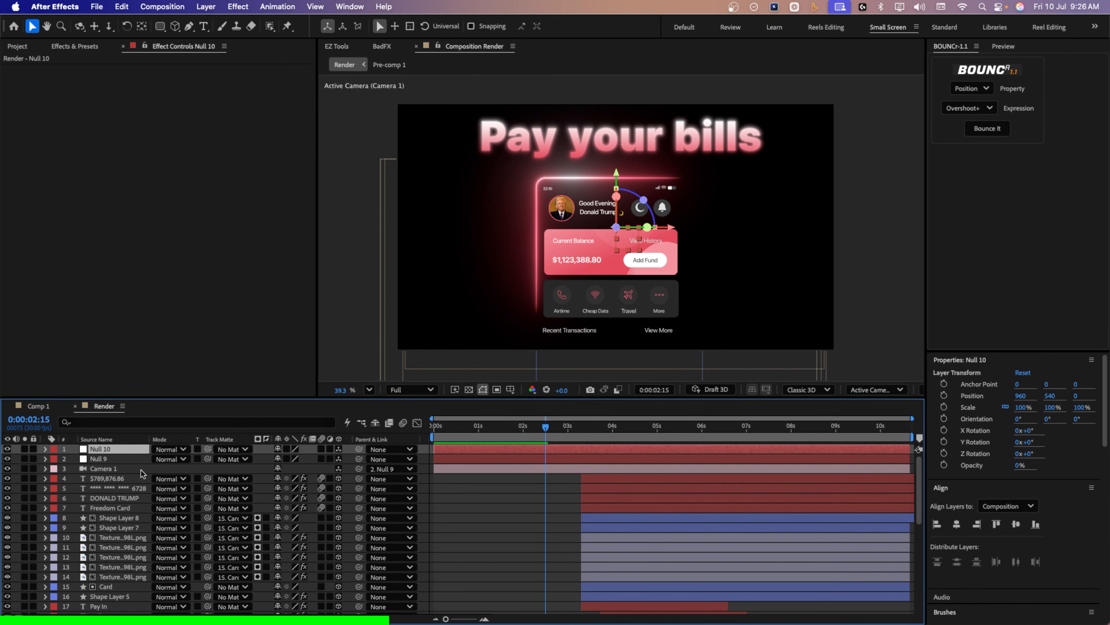
left_click_drag(328, 463, 125, 452)
Reveal Null 9's keyframes for timing and add a Position keyframe to Null 10 at 0:00:00:15.
left_click(523, 458)
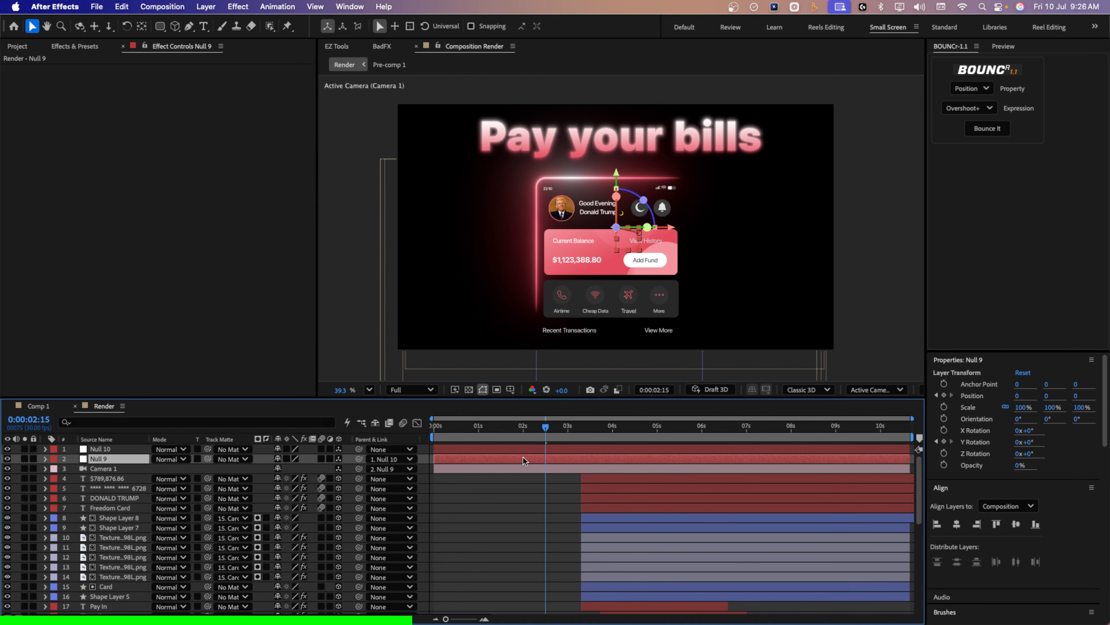
key("u")
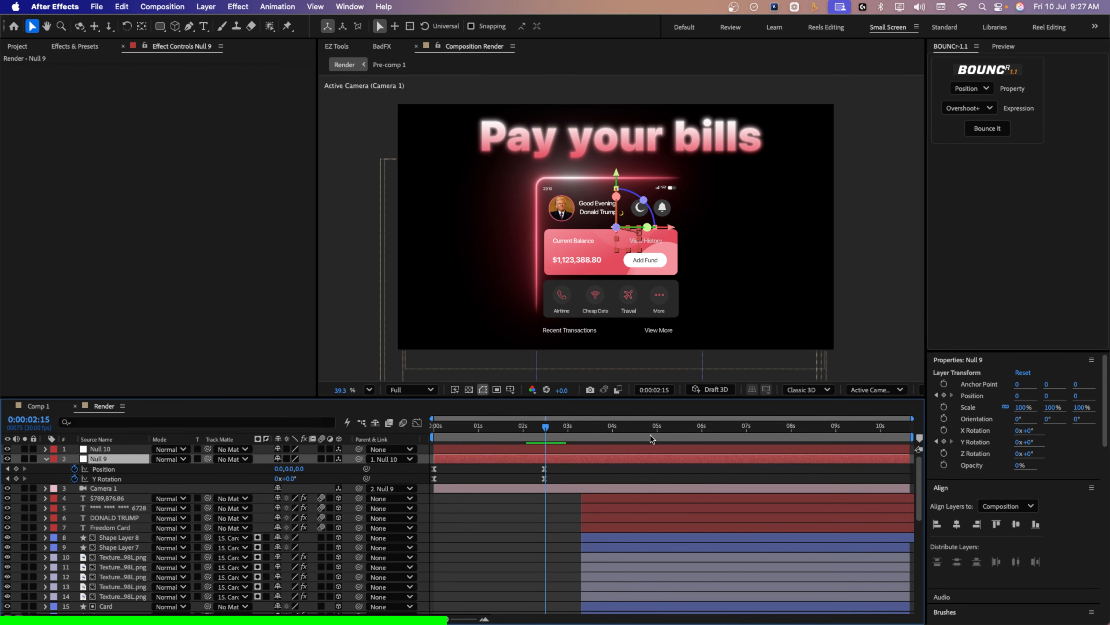
left_click_drag(544, 427, 456, 432)
left_click(134, 452)
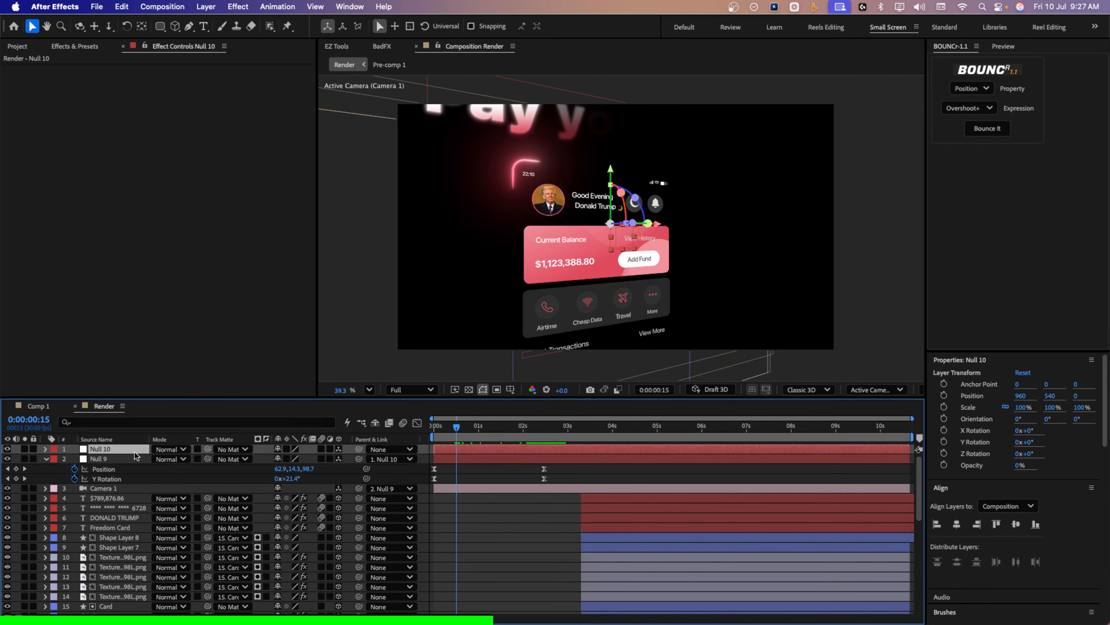
key("p")
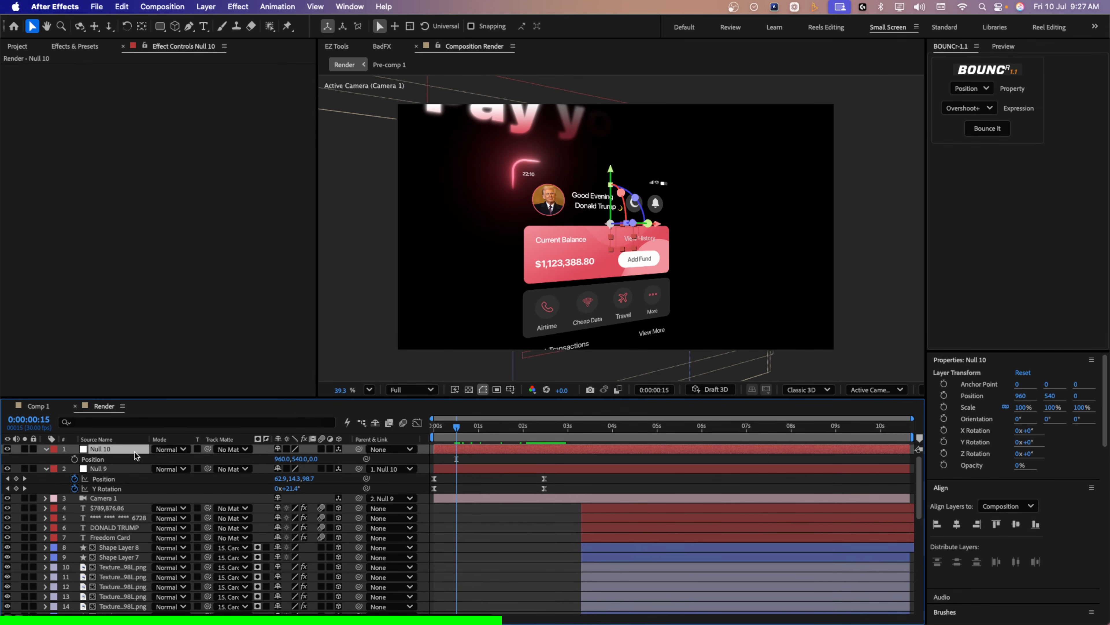
left_click(73, 459)
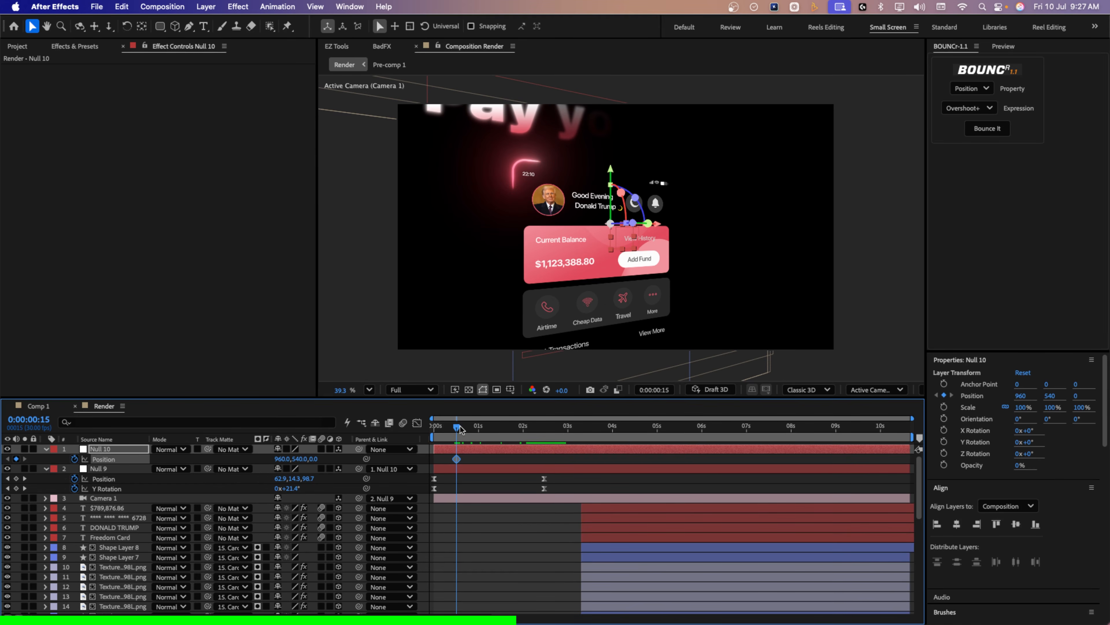
At 0:00:04:14, set Null 10's Z position to -153 and apply Easy Ease to both Position keyframes.
left_click_drag(459, 429, 635, 437)
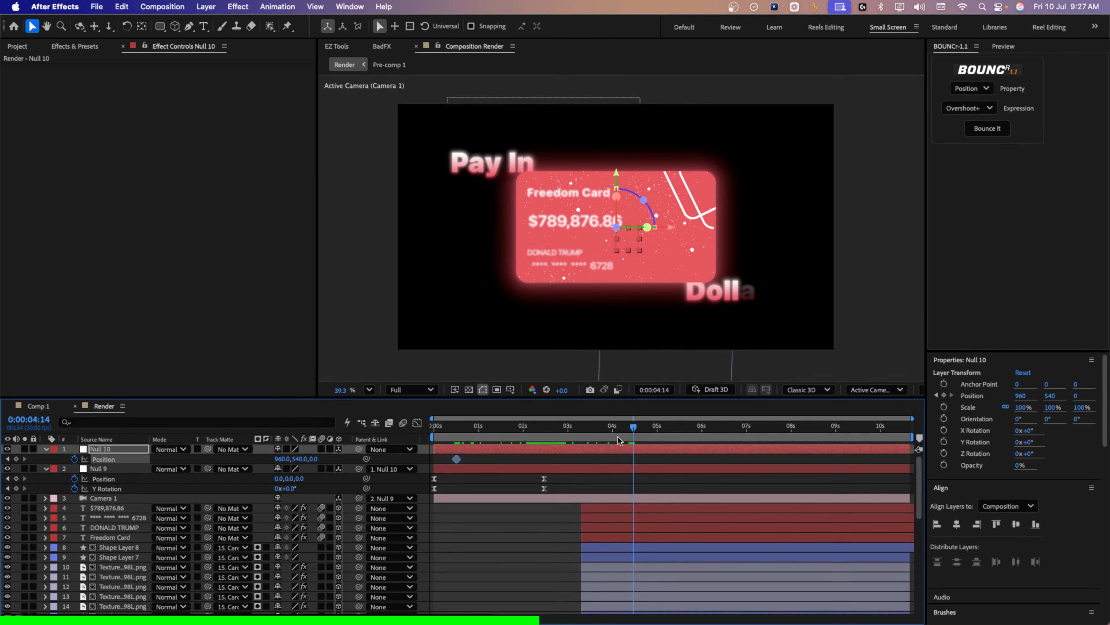
left_click_drag(312, 459, 246, 459)
left_click_drag(663, 462, 431, 473)
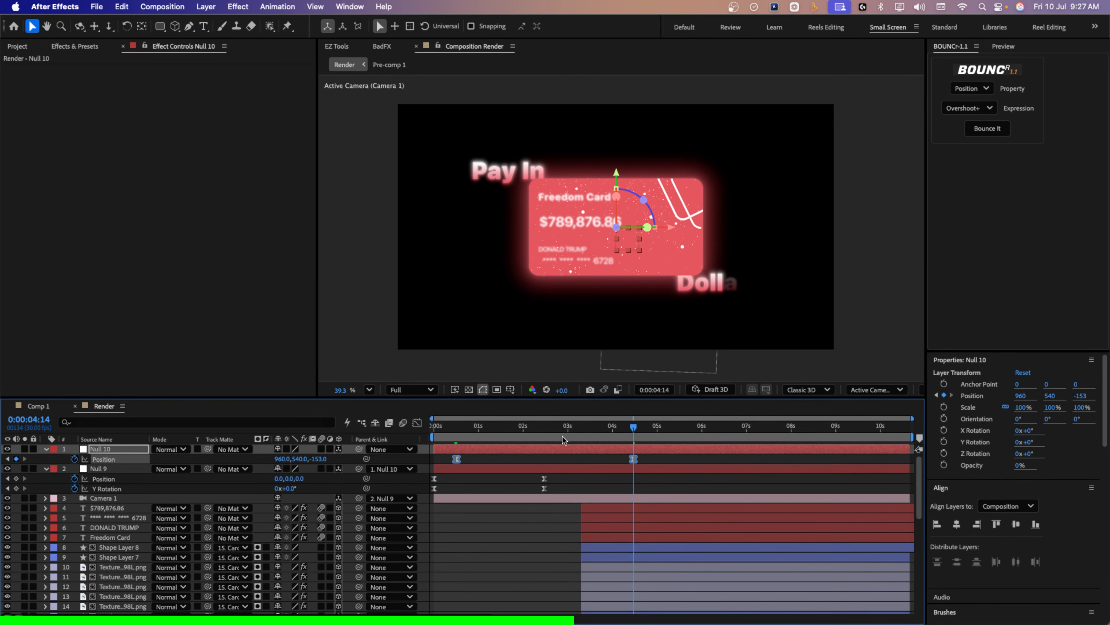
Reshape Null 10's Position speed graph into a sharp peak at the scene change, 0:00:03:09.
left_click_drag(562, 438, 581, 433)
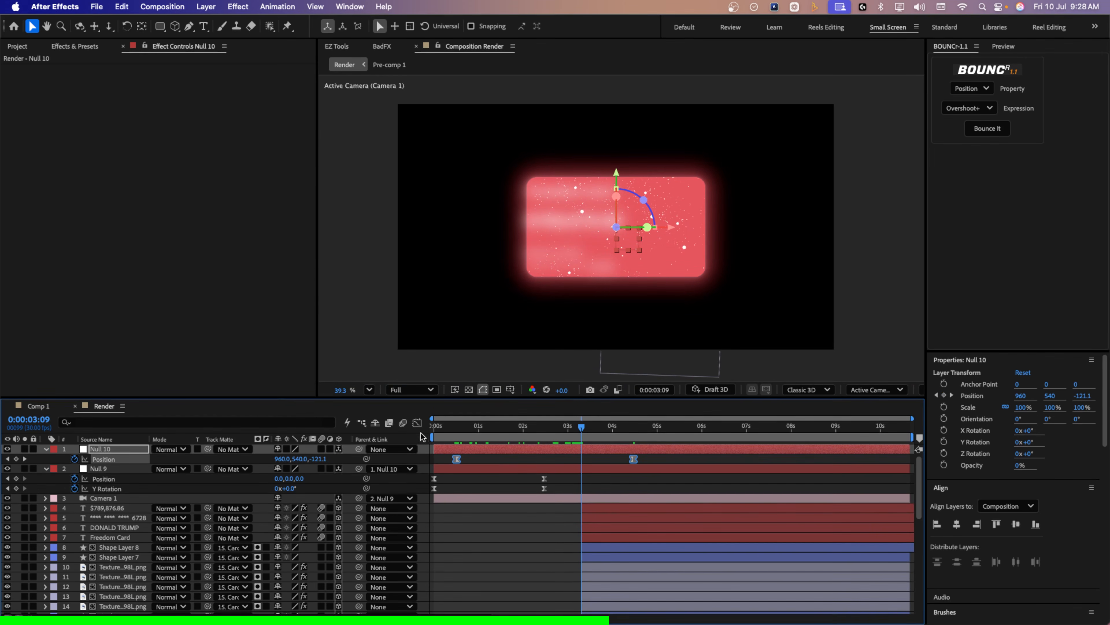
left_click(417, 422)
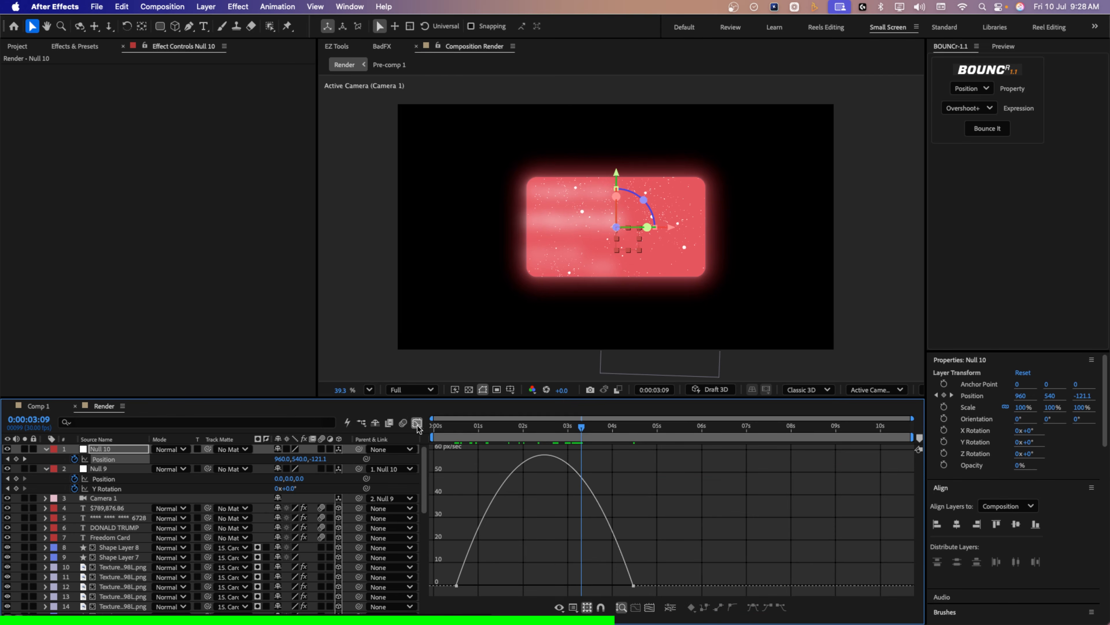
left_click(457, 584)
left_click_drag(487, 585, 590, 586)
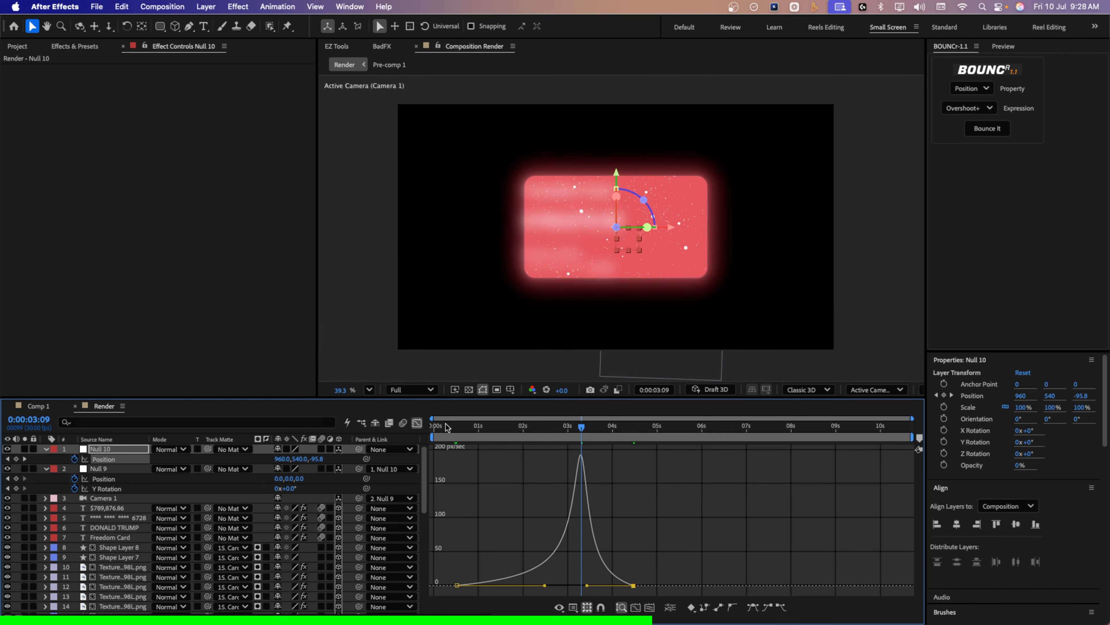
Preview the camera transition from 0:00:02:08 and again from the start, and close the Graph Editor.
left_click_drag(446, 427, 534, 447)
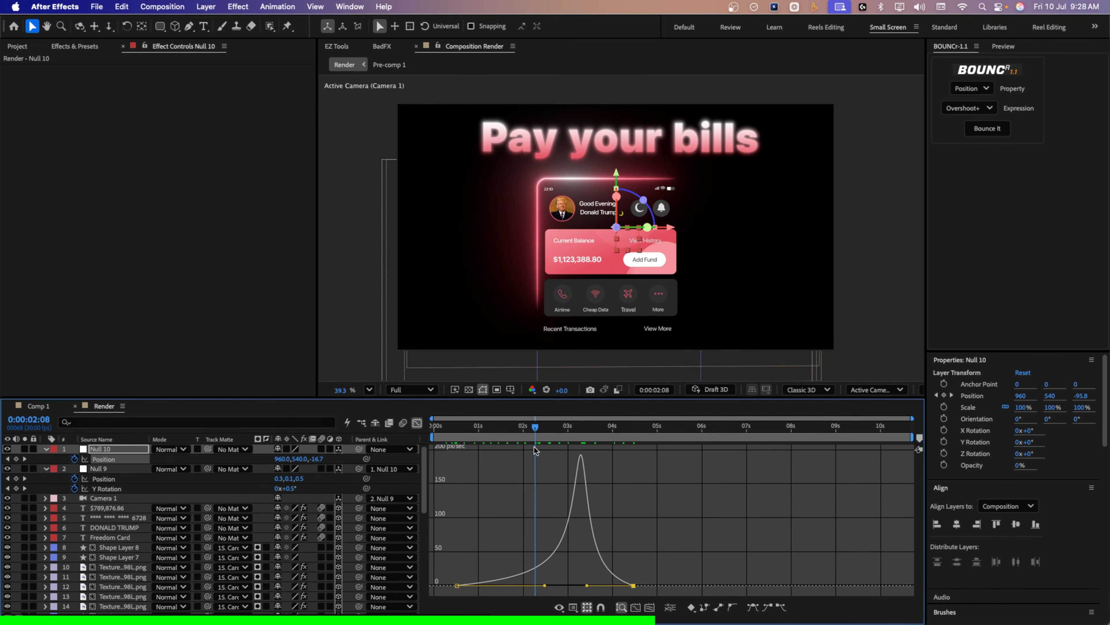
key("space")
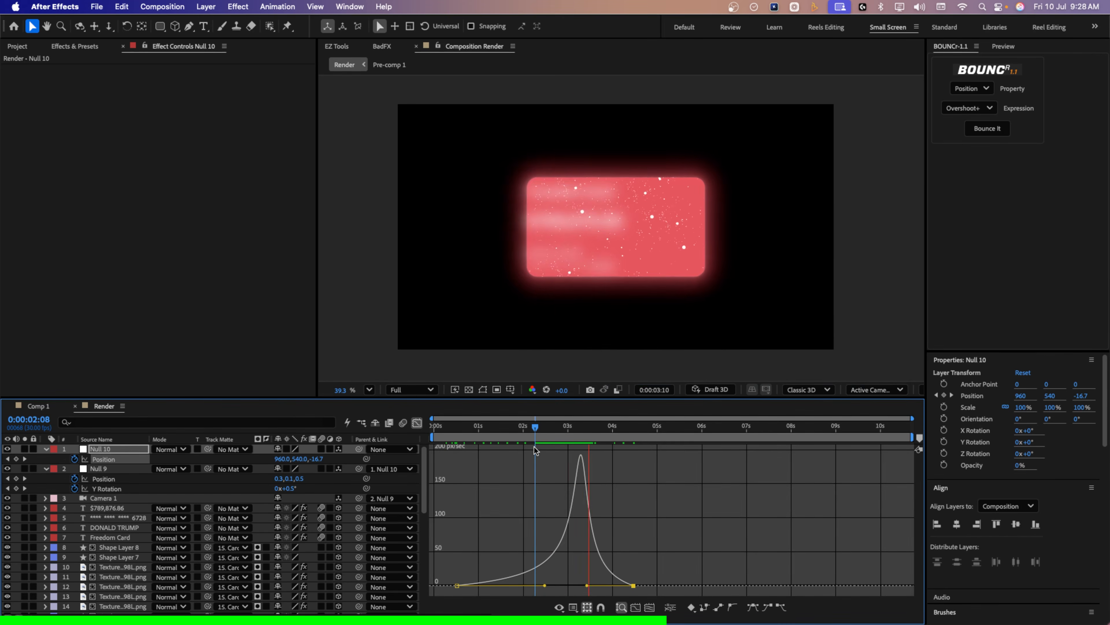
left_click_drag(507, 439, 418, 437)
key("space")
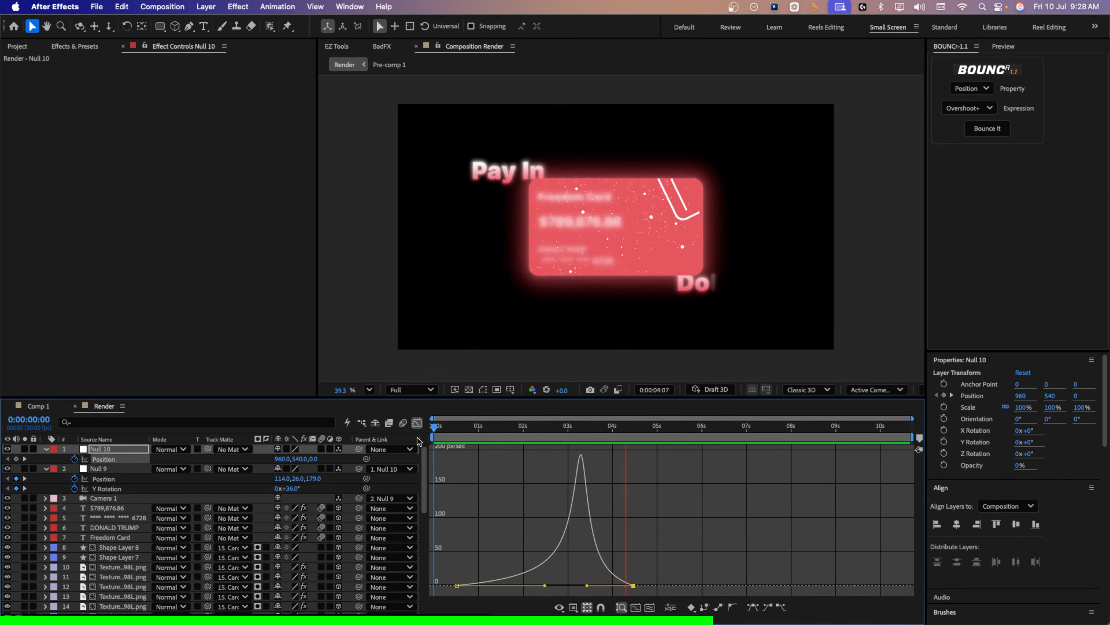
key("space")
left_click(418, 424)
Base the "Pay In" text animator's range selector on Lines and preview the reveal from 0:00:03:25.
scroll(499, 450, "down", 1)
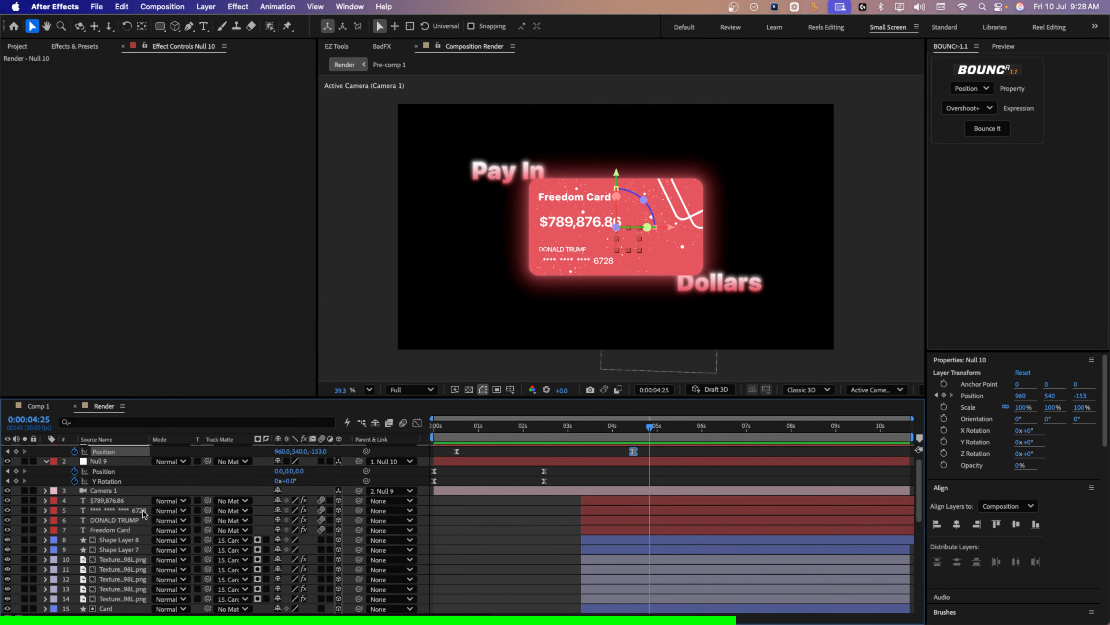
scroll(124, 514, "down", 5)
left_click(103, 510)
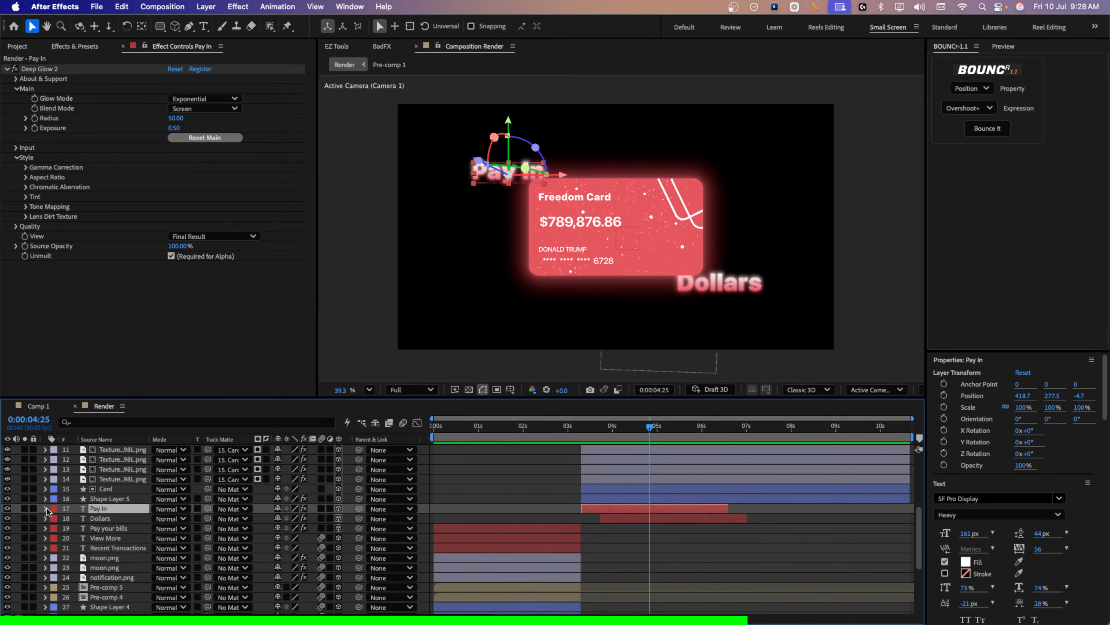
left_click(45, 509)
left_click(57, 519)
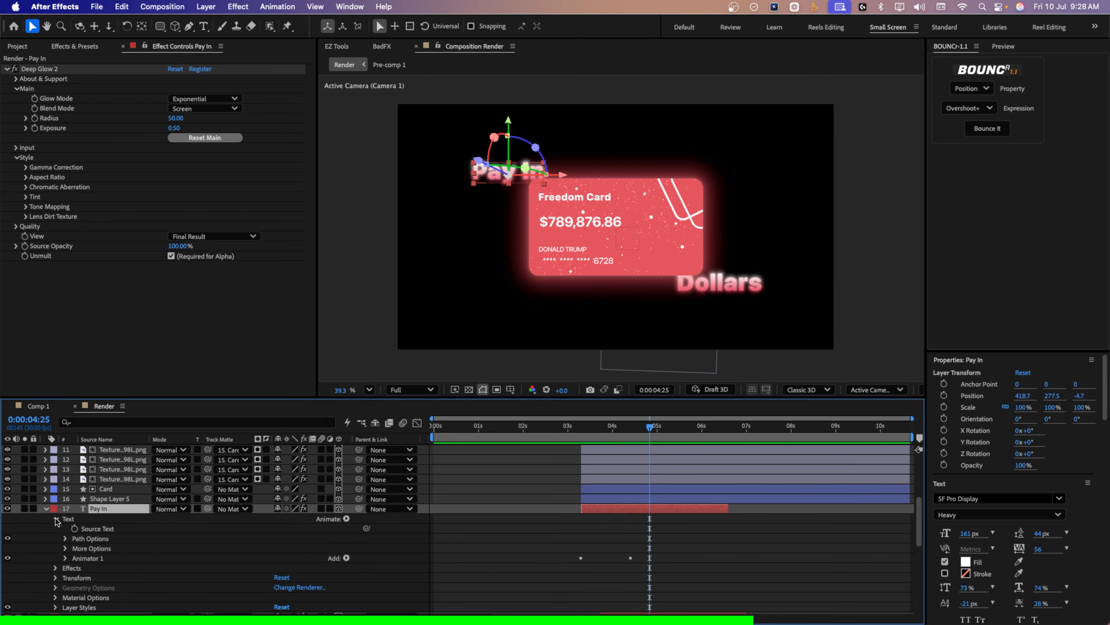
left_click(64, 558)
scroll(65, 559, "down", 4)
left_click(306, 550)
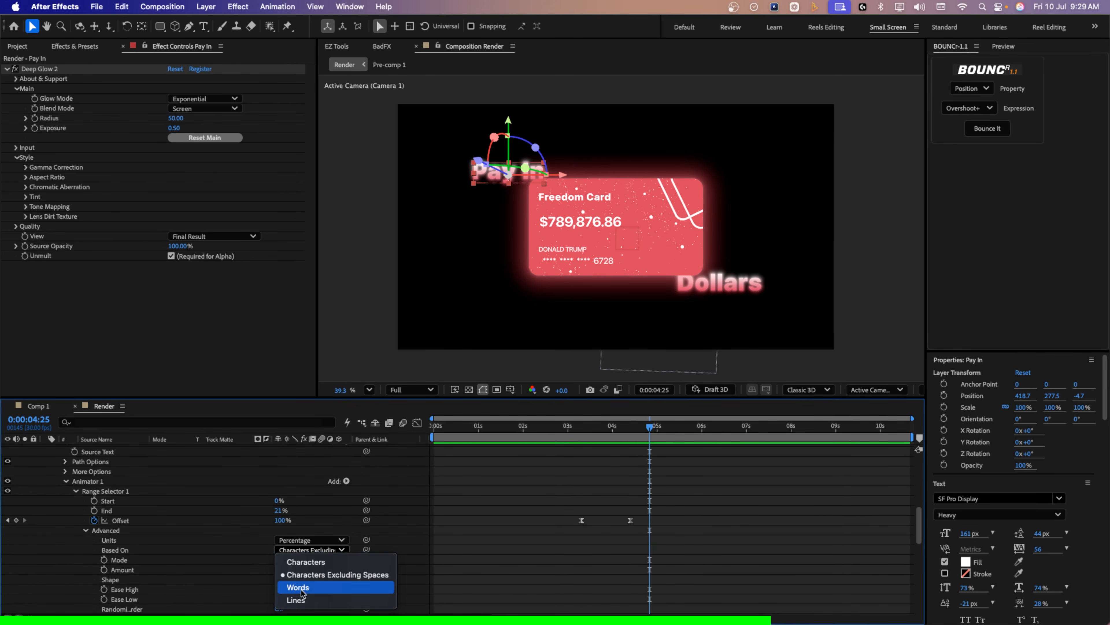
left_click(300, 600)
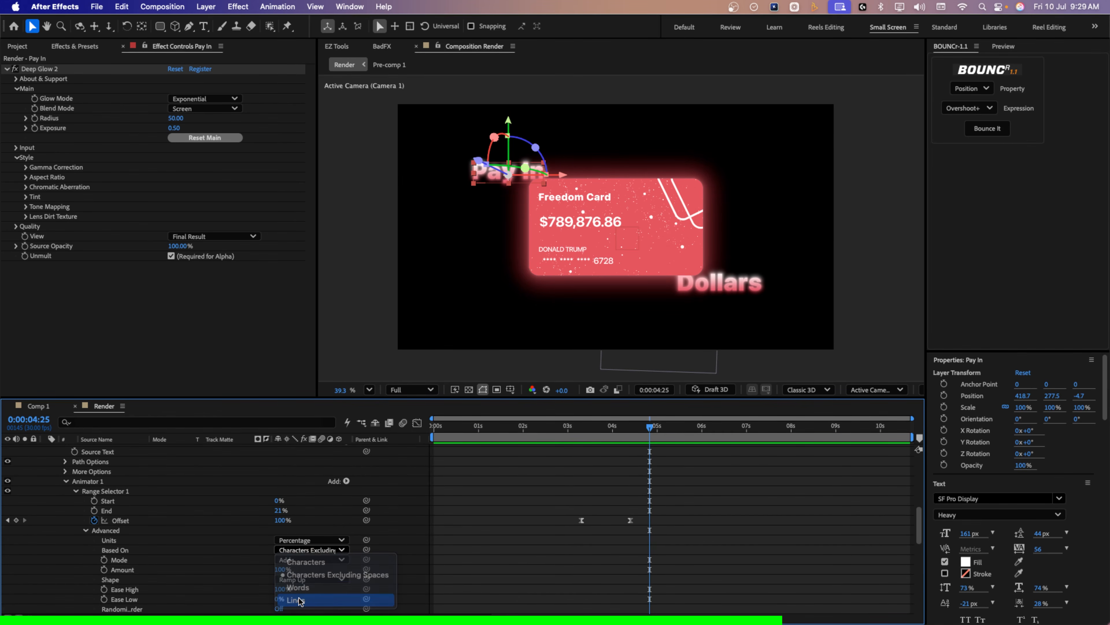
left_click_drag(576, 428, 608, 446)
key("space")
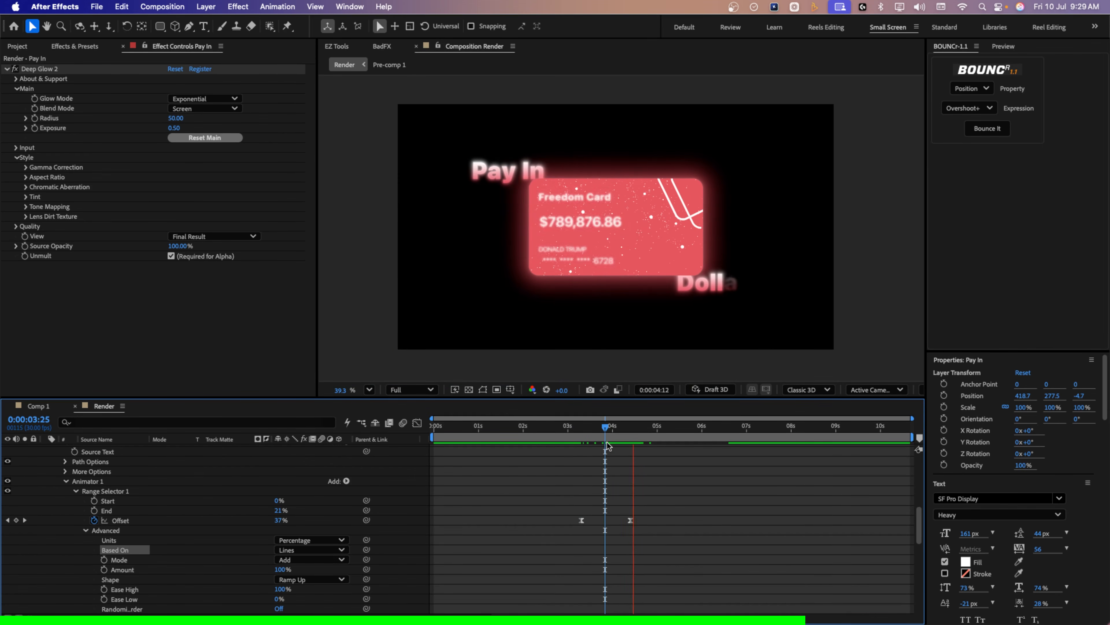
key("space")
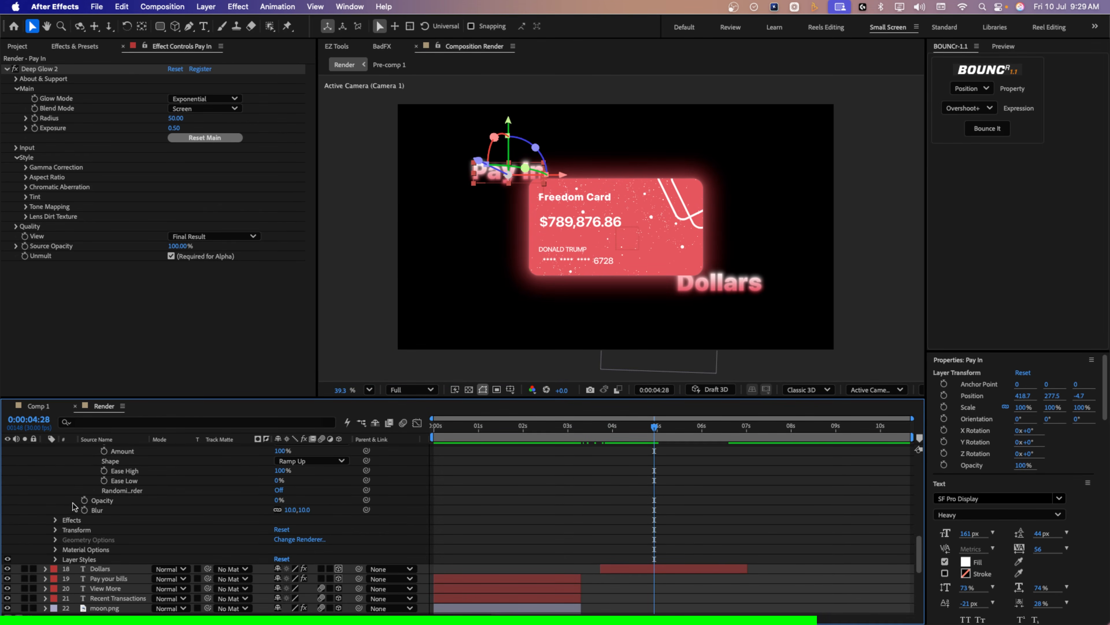
Base the "Dollars" text animator's range selector on Lines.
left_click(44, 568)
scroll(105, 584, "down", 5)
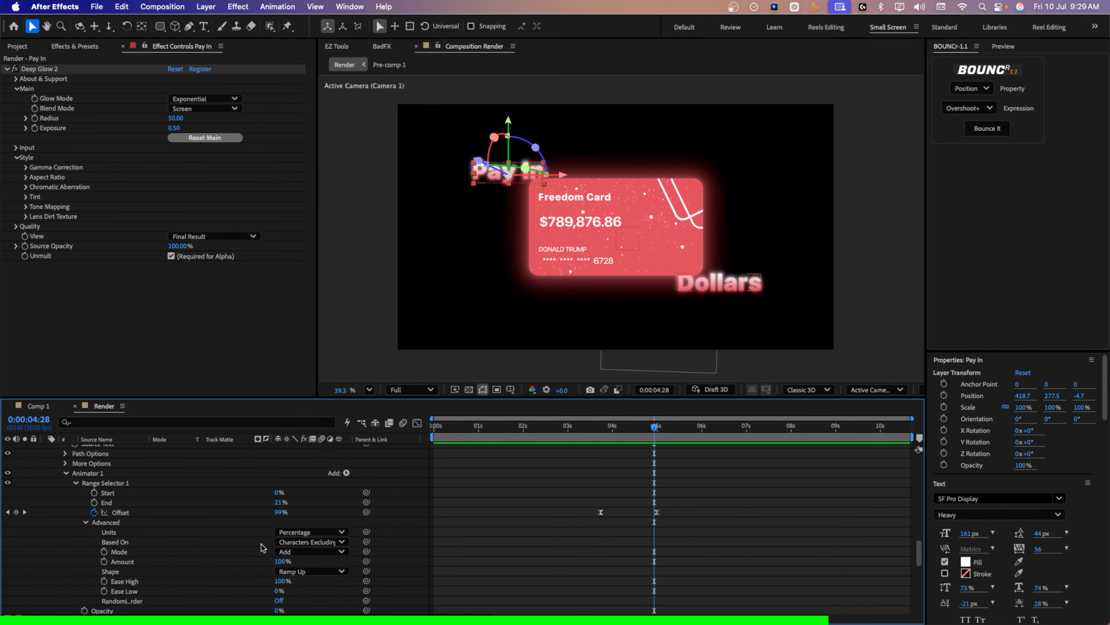
left_click(310, 541)
left_click(295, 591)
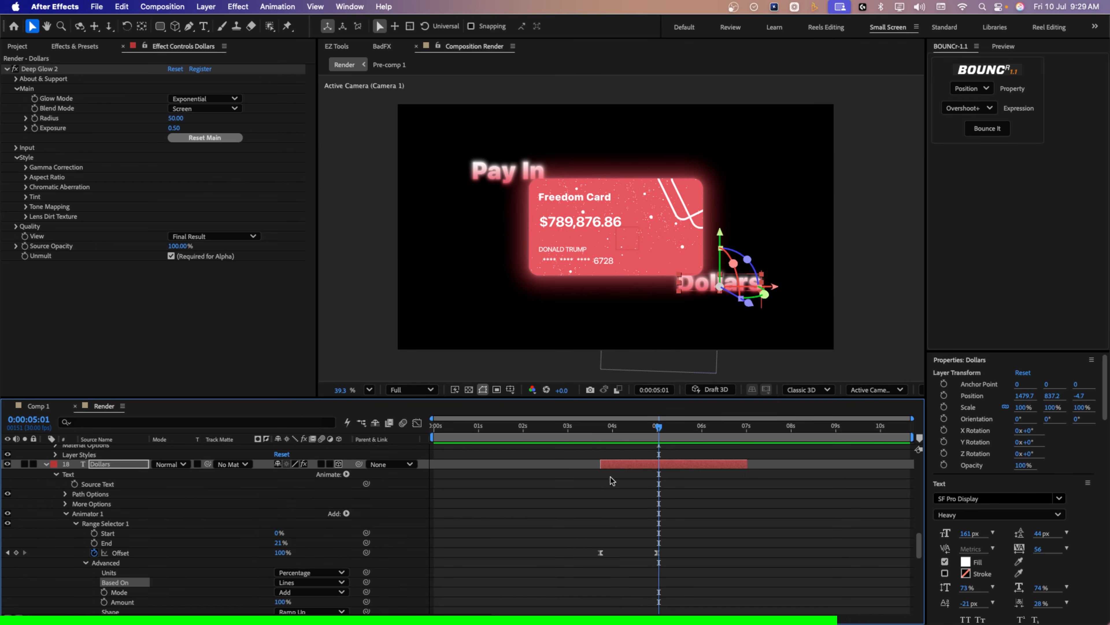
Shift the "Dollars" and "Pay In" layers earlier, starting "Pay In" at about 0:00:03:03, and preview the reveals.
left_click_drag(611, 464, 579, 477)
scroll(594, 464, "up", 10)
left_click(584, 477)
left_click(574, 427)
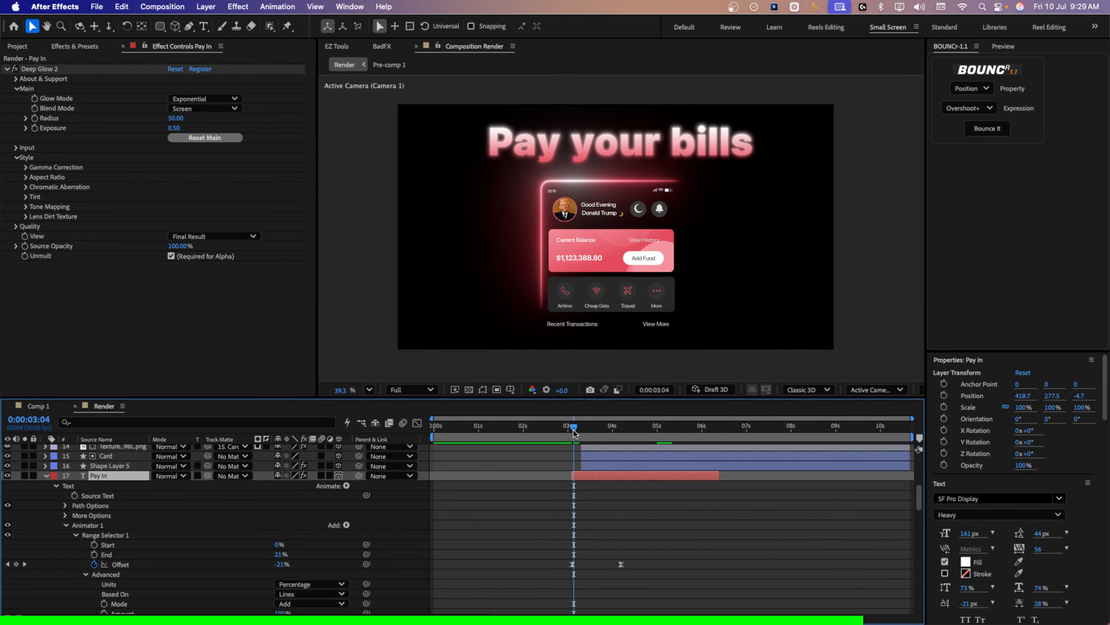
key("space")
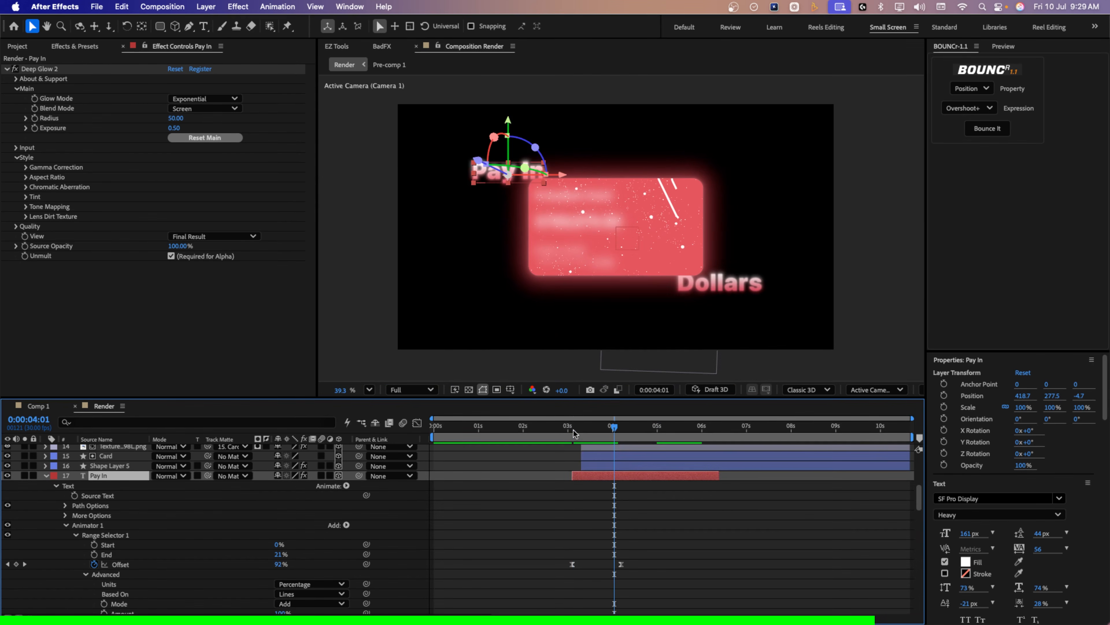
Add a new 3D null object at the top of the layer stack and parent Null 10 to it.
scroll(532, 514, "up", 10)
left_click(206, 6)
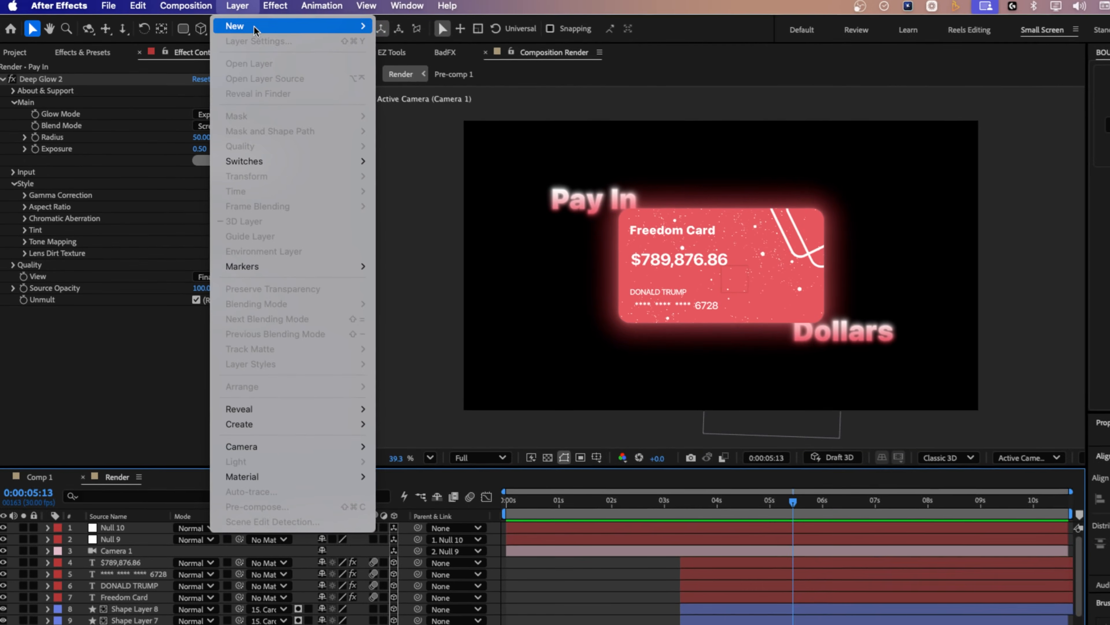
mouse_move(203, 23)
left_click(428, 86)
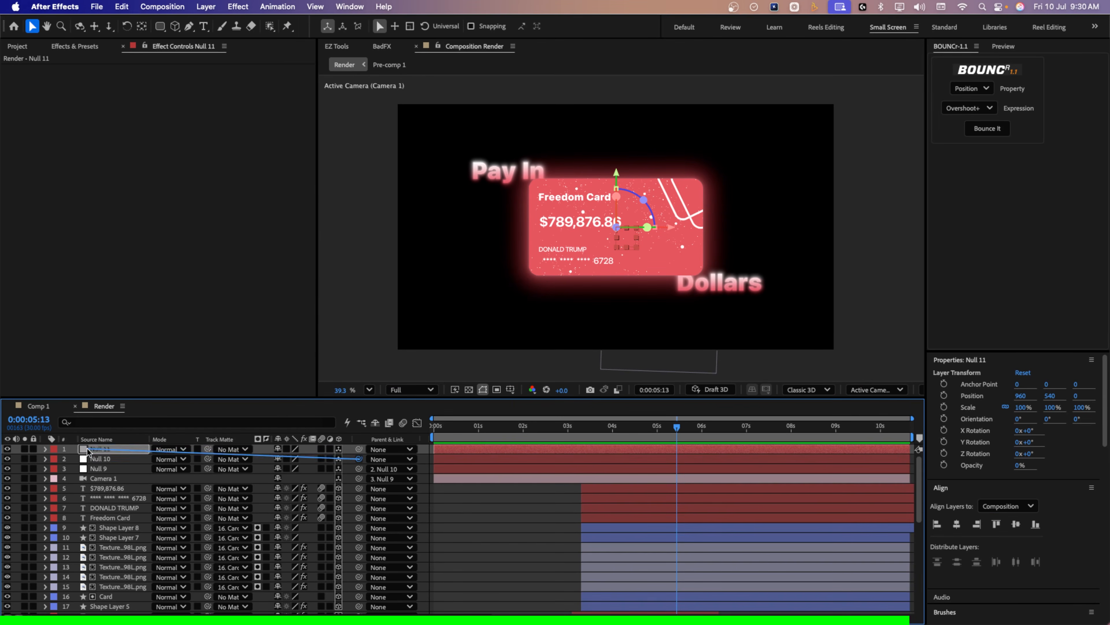
left_click_drag(88, 451, 92, 451)
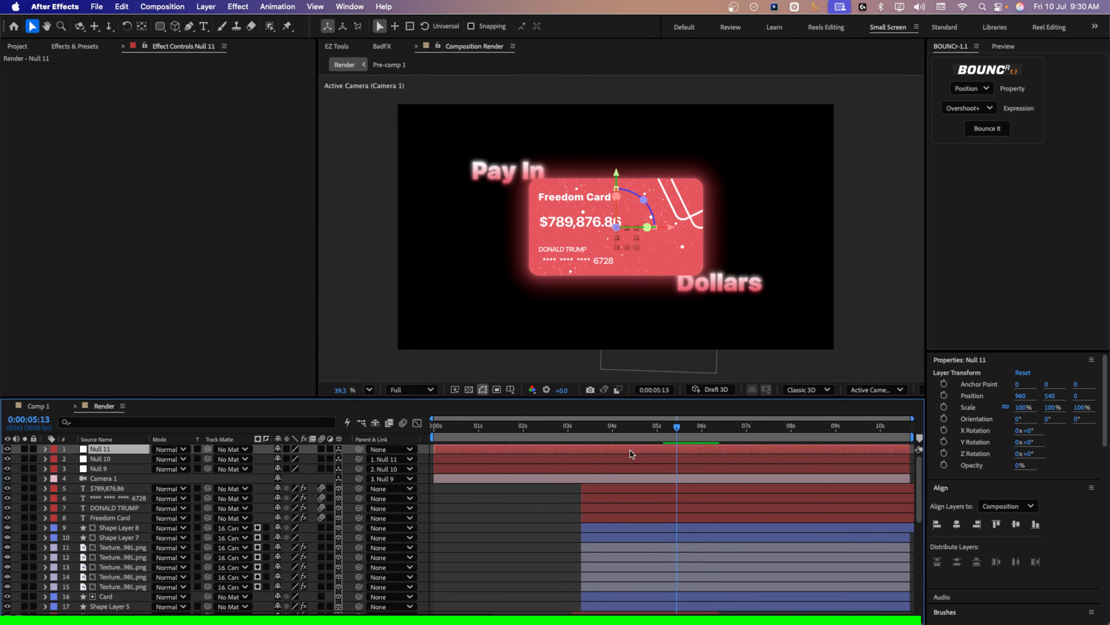
Reveal Null 10's Position keyframes for timing and add a Position keyframe to Null 11 at 0:00:03:29.
left_click(627, 460)
key("p")
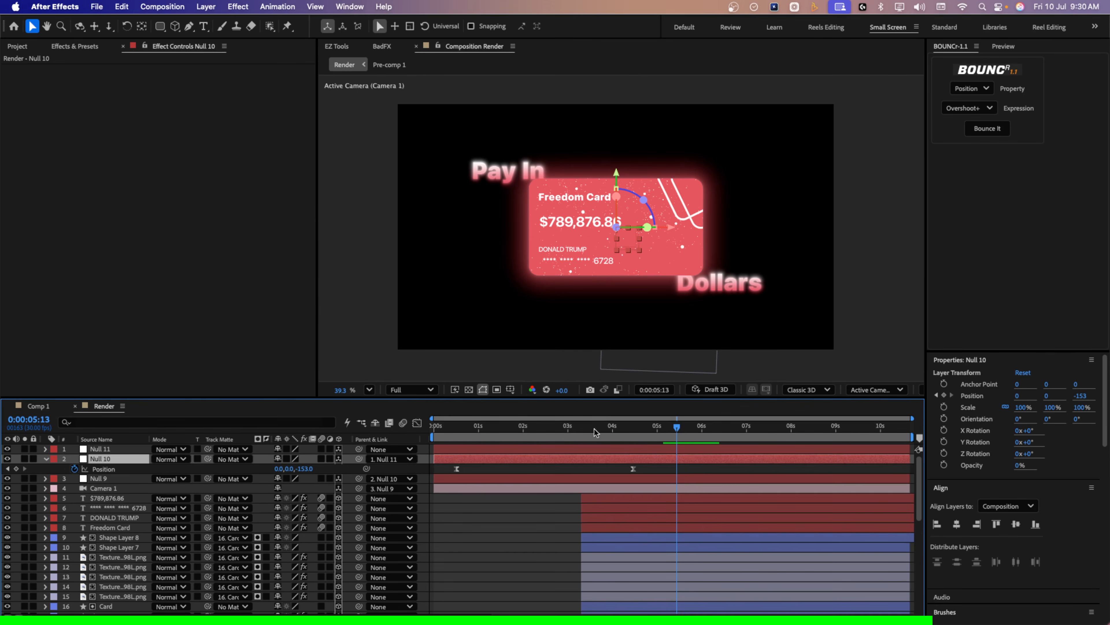
left_click_drag(594, 429, 612, 431)
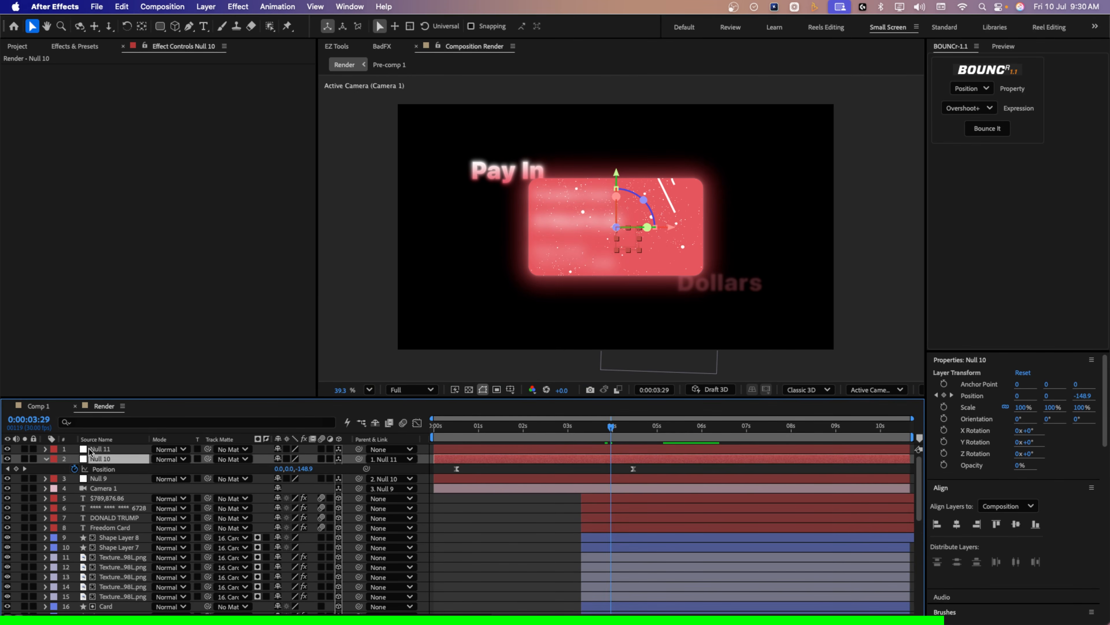
left_click(97, 450)
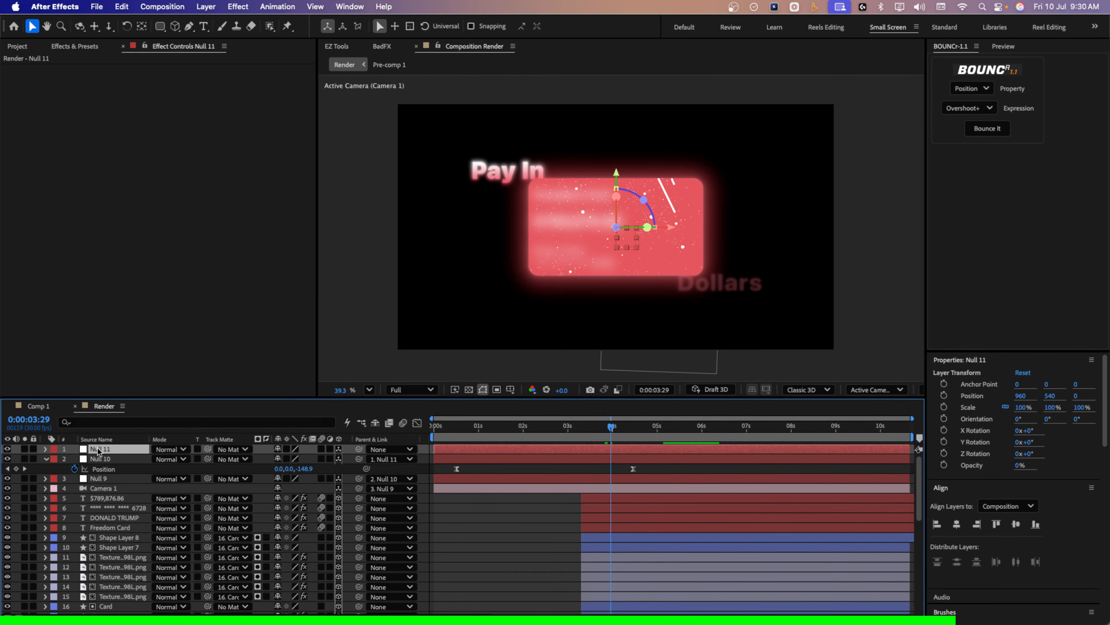
key("p")
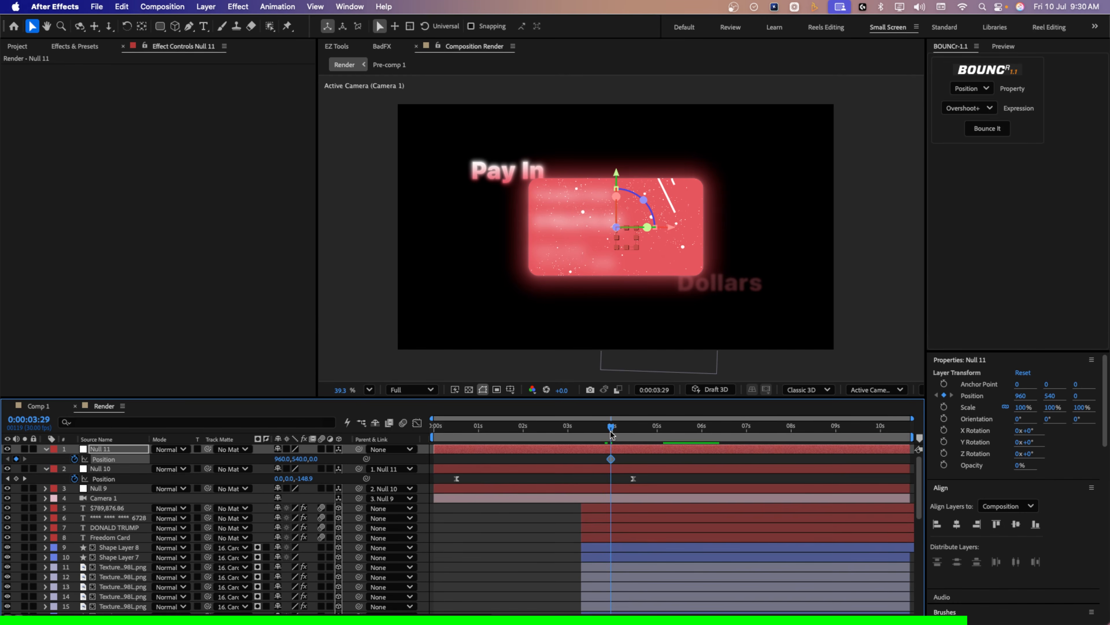
At 0:00:06:00, set Null 11's Z position to 201 and apply Easy Ease to both Position keyframes.
left_click_drag(611, 433, 701, 427)
left_click_drag(313, 458, 433, 462)
left_click_drag(744, 462, 588, 468)
key("F9")
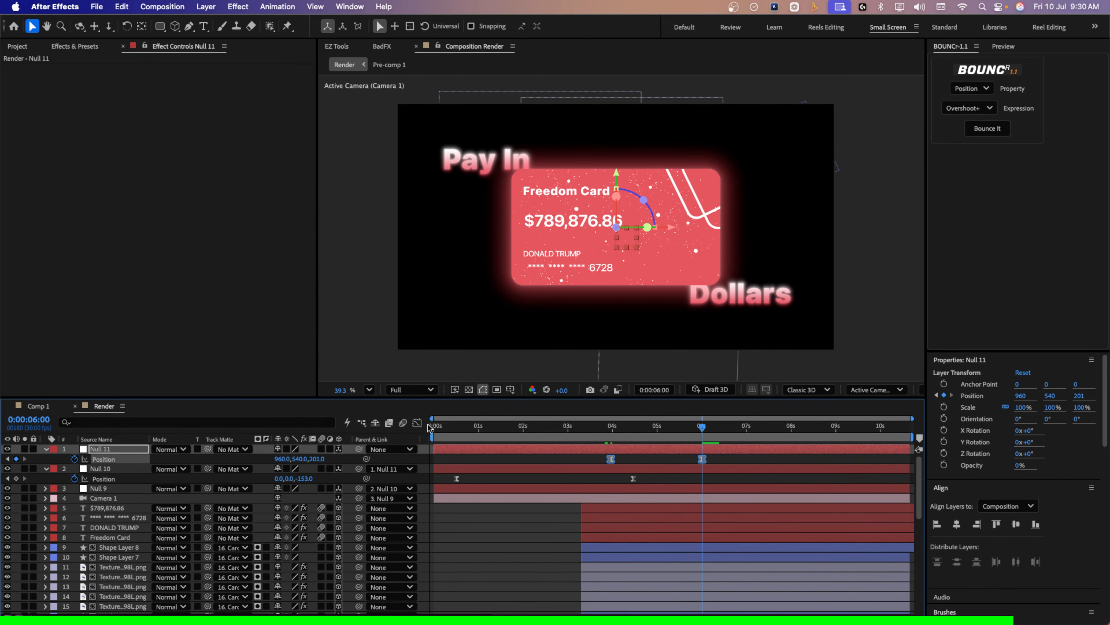
Reshape Null 11's Position speed graph to peak early with a long slow-down, and preview it from 0:00:03:20.
left_click(417, 423)
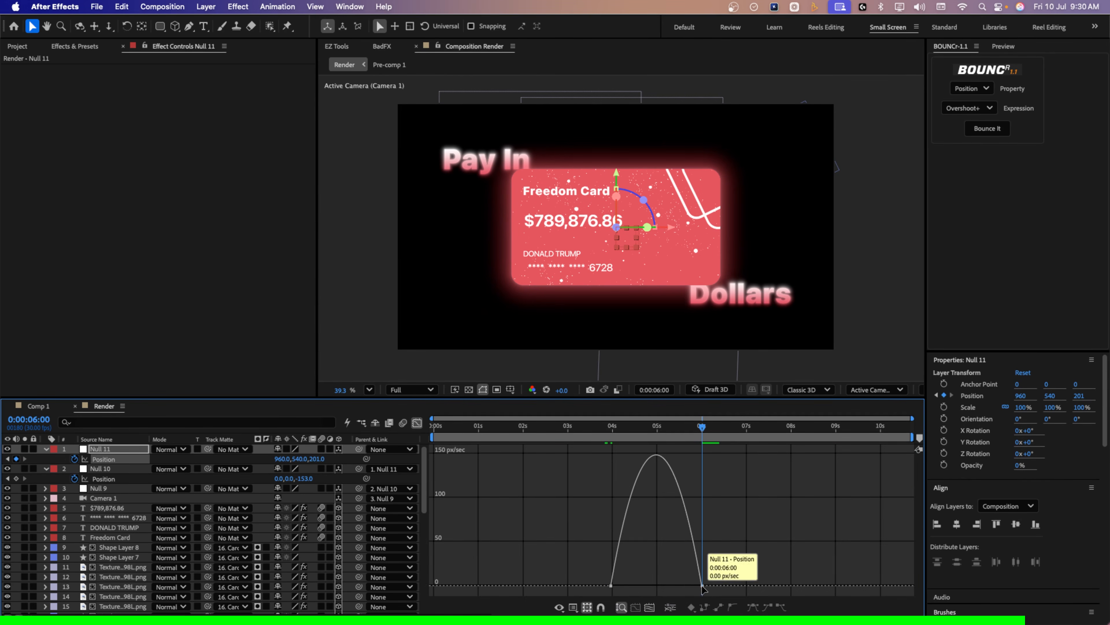
left_click_drag(686, 588, 657, 586)
left_click(598, 427)
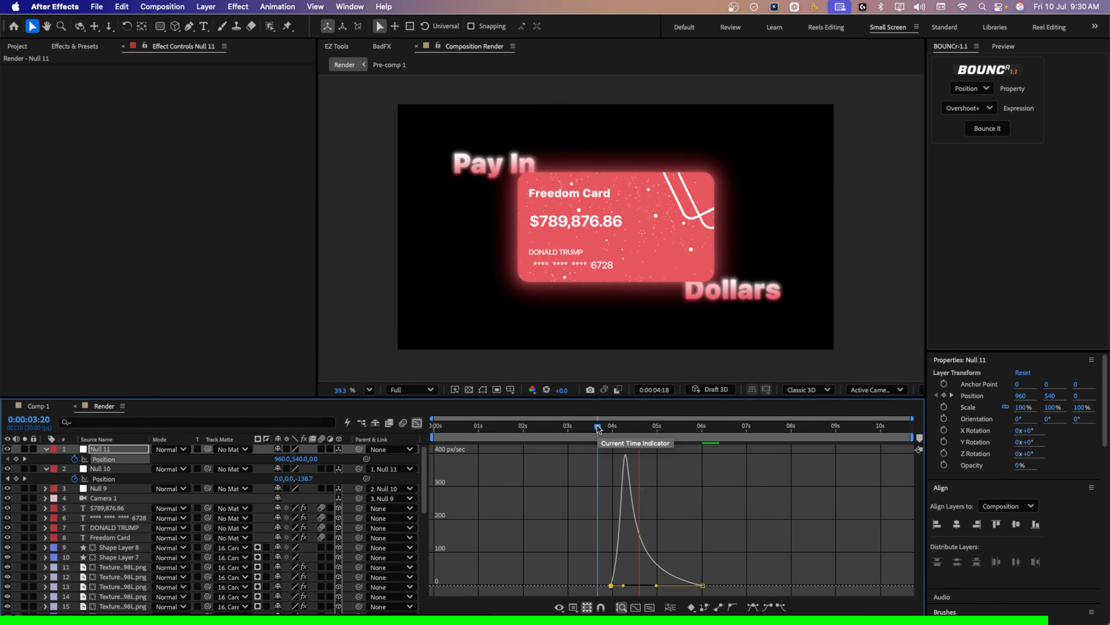
Preview the whole camera animation from 0:00:00:00 to about 0:00:06:00.
left_click_drag(598, 428, 393, 428)
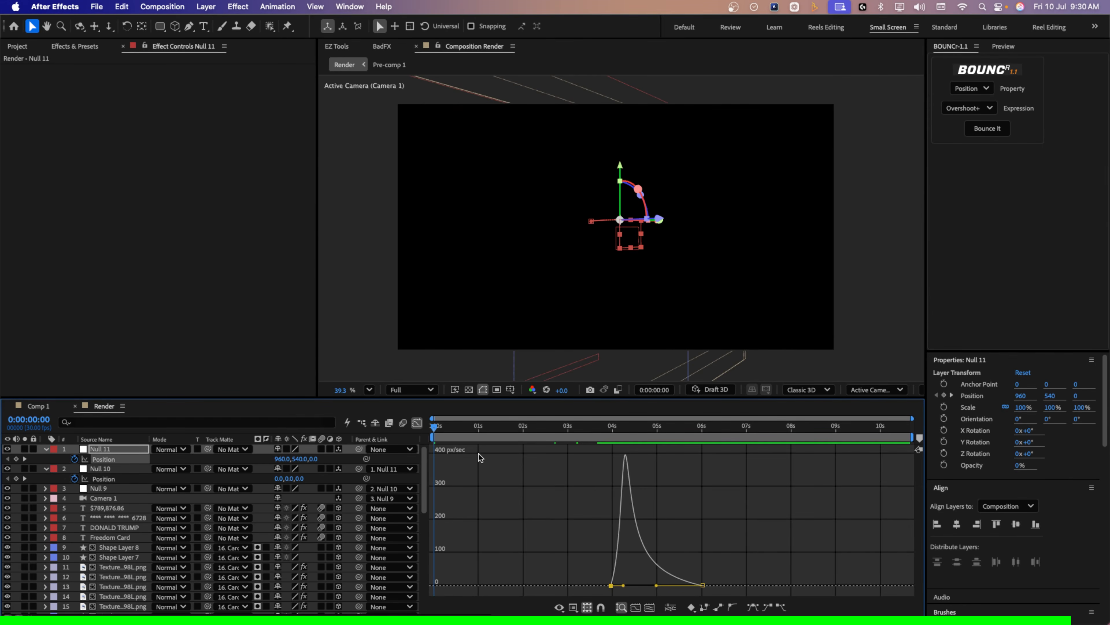
key("space")
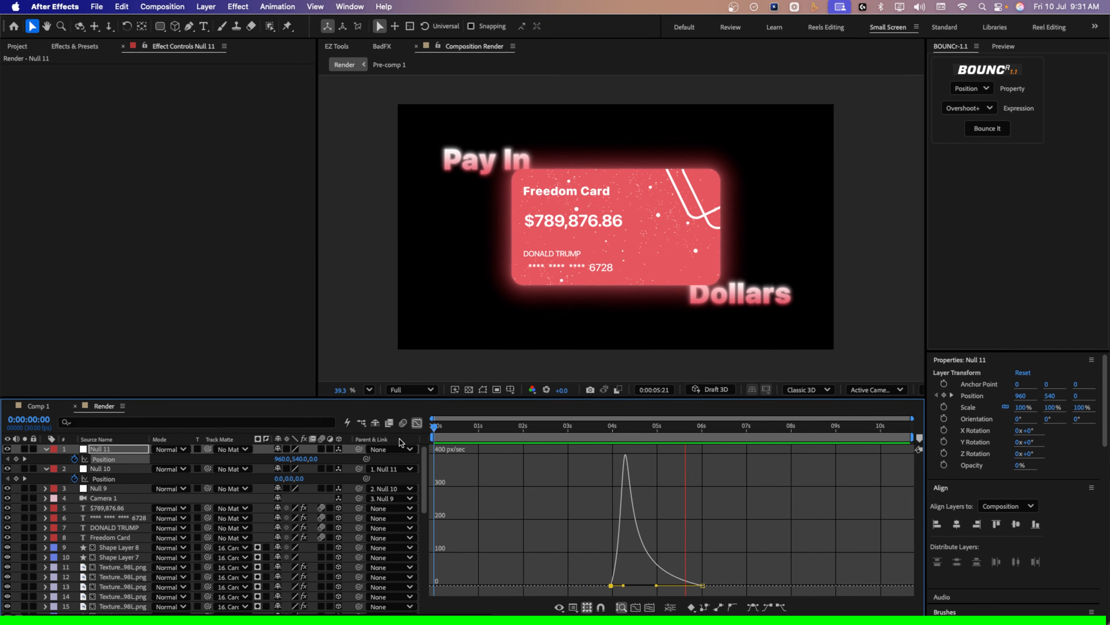
key("space")
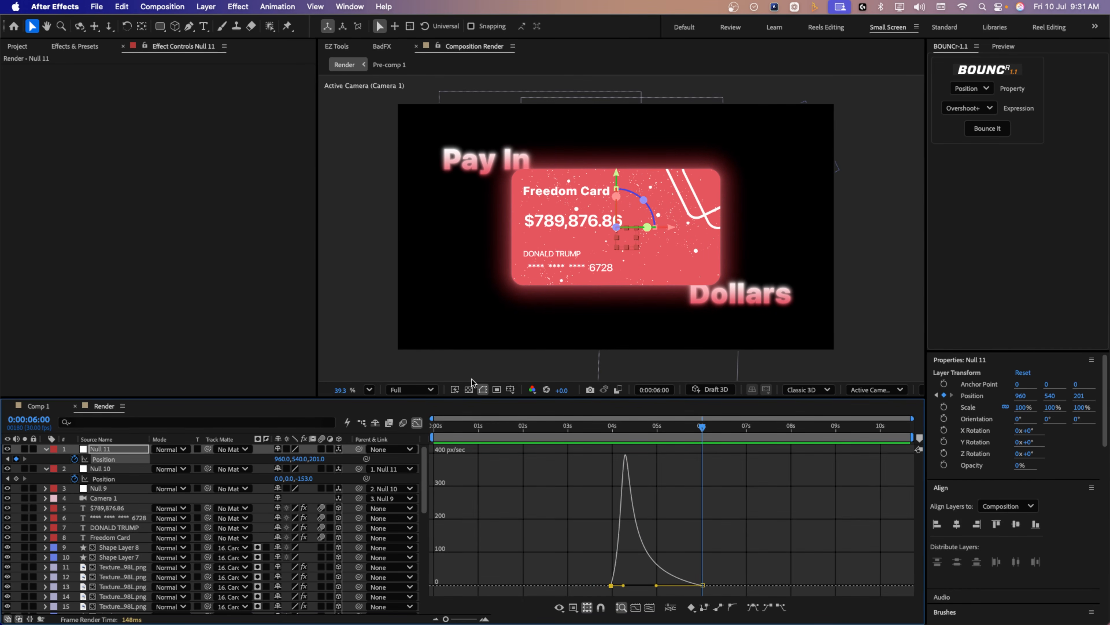